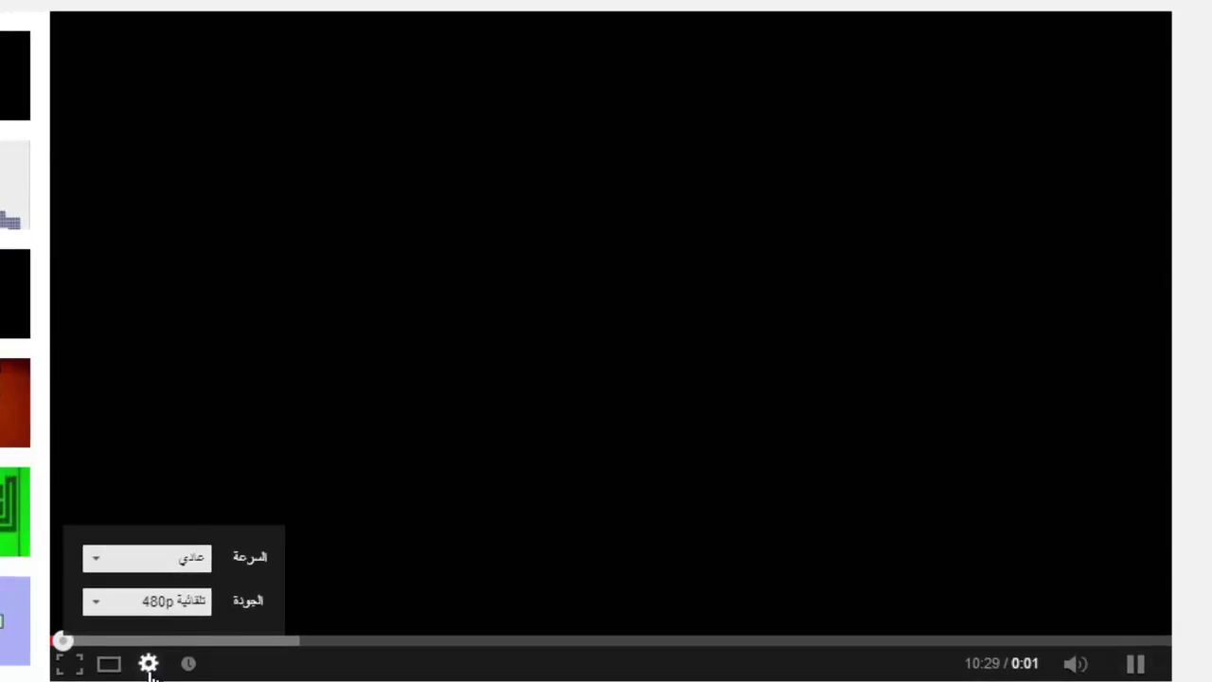
# - Bring up the slab1.dwg floor slab plan in AutoCAD
pyautogui.click(104, 606)
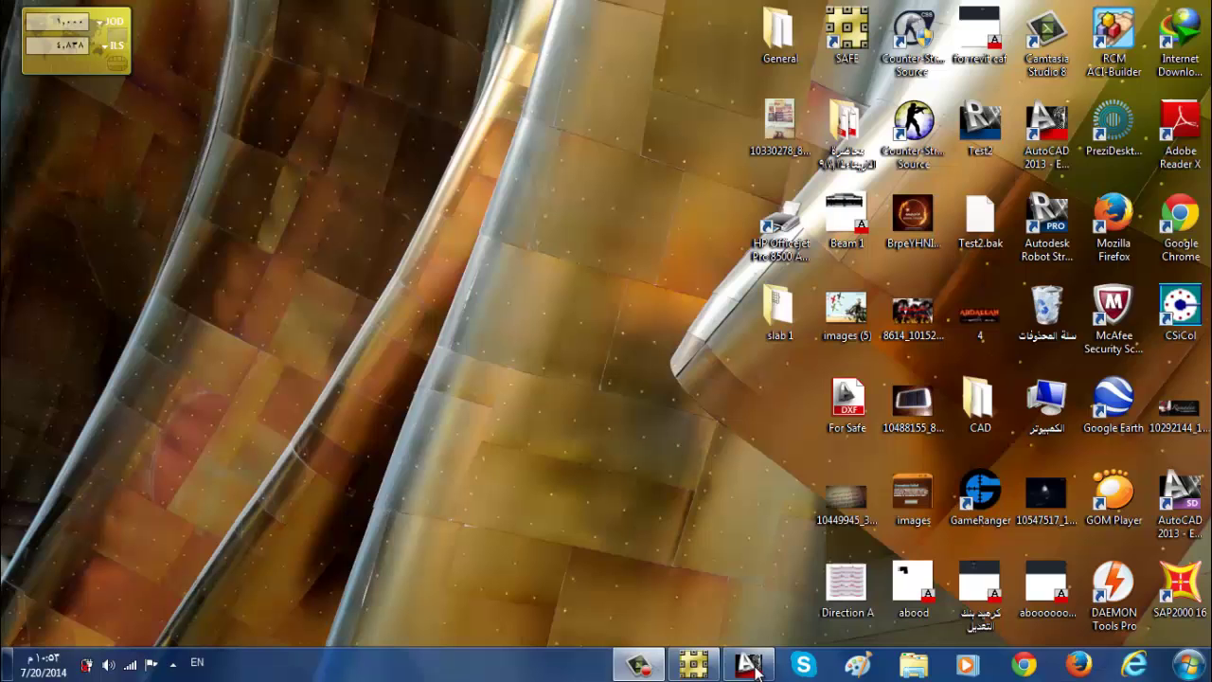
pyautogui.scroll(7, 689, 296)
pyautogui.scroll(-3, 569, 275)
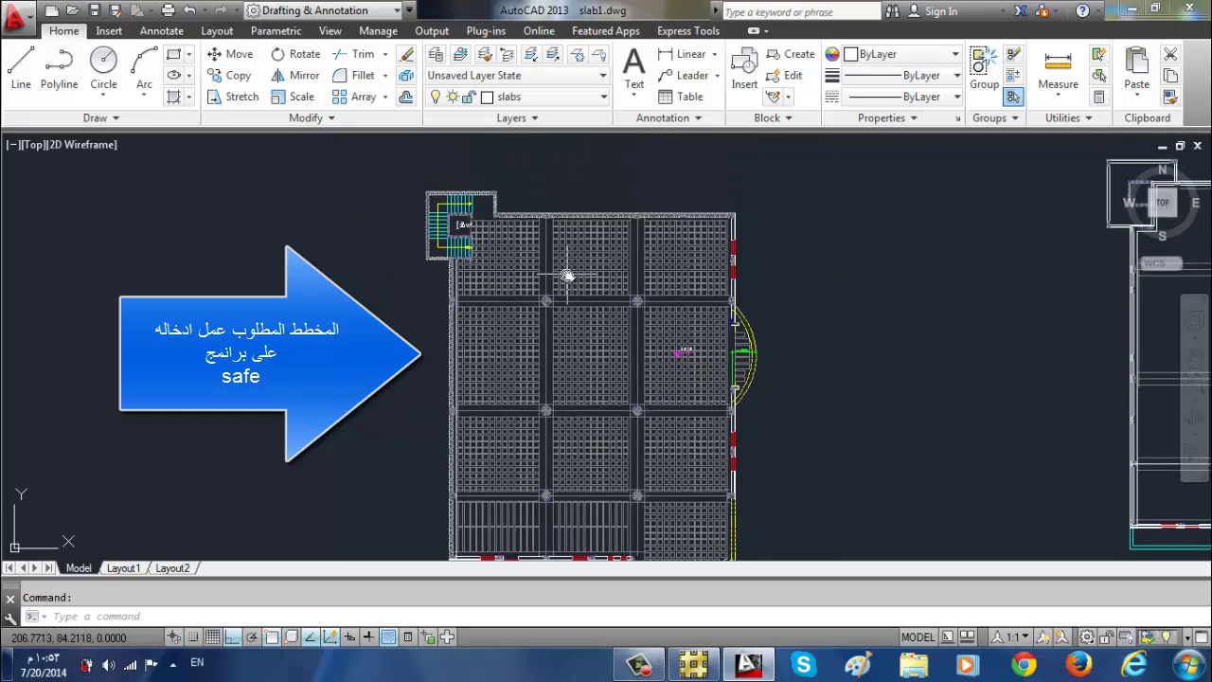
pyautogui.scroll(-3, 583, 310)
pyautogui.scroll(5, 515, 477)
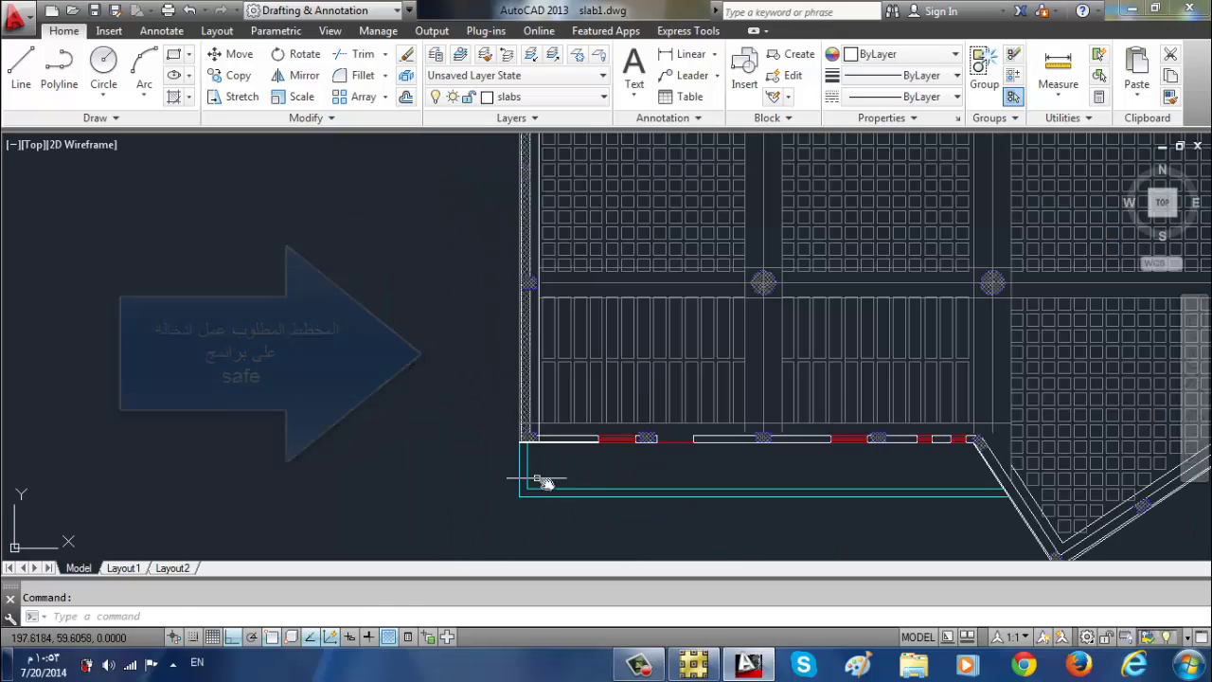
# - Erase the four stray objects below the slab plan
pyautogui.click(1005, 454)
pyautogui.click(465, 490)
pyautogui.press('Delete')
pyautogui.scroll(-4, 413, 445)
pyautogui.scroll(3, 445, 272)
pyautogui.scroll(3, 454, 256)
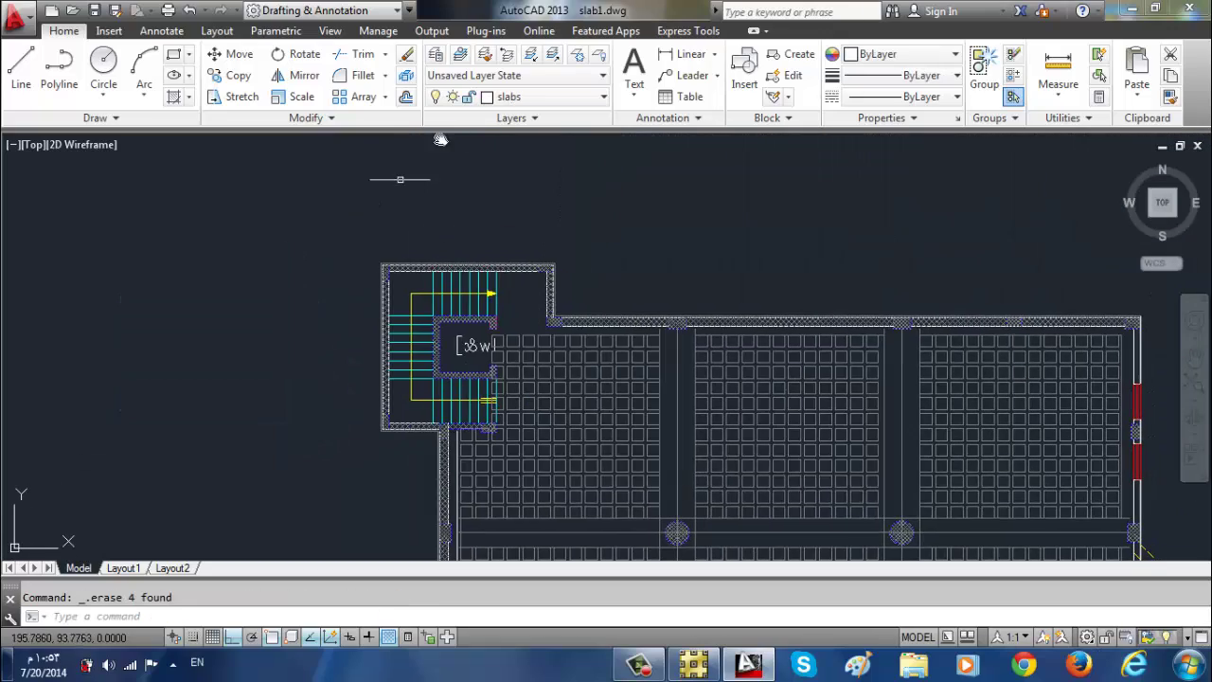
# - Add a new layer named Wall 1 with orange colour 30
pyautogui.click(435, 54)
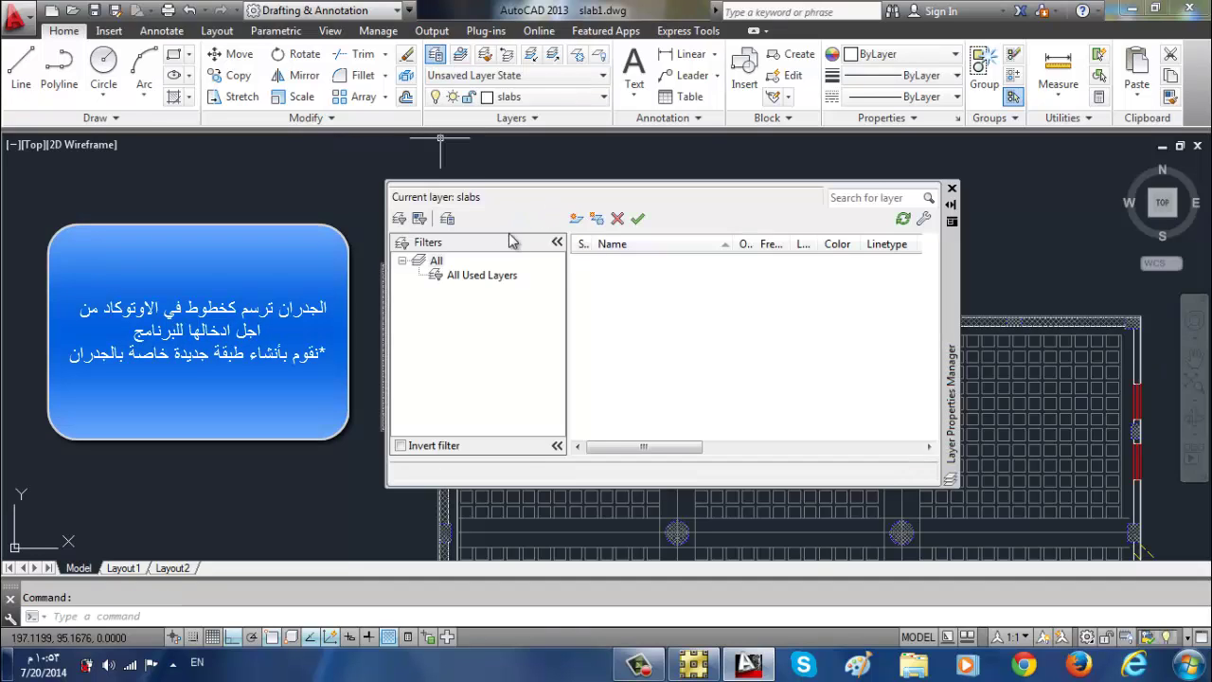
pyautogui.click(576, 218)
pyautogui.write('Wall 1')
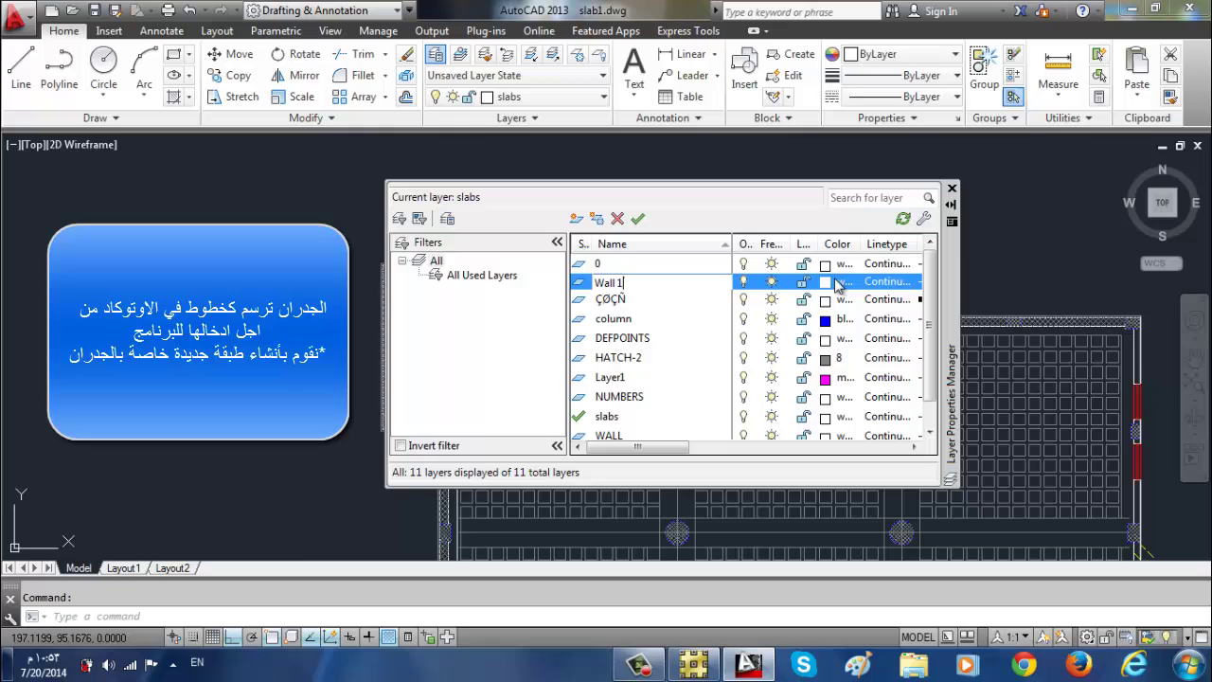
pyautogui.click(838, 283)
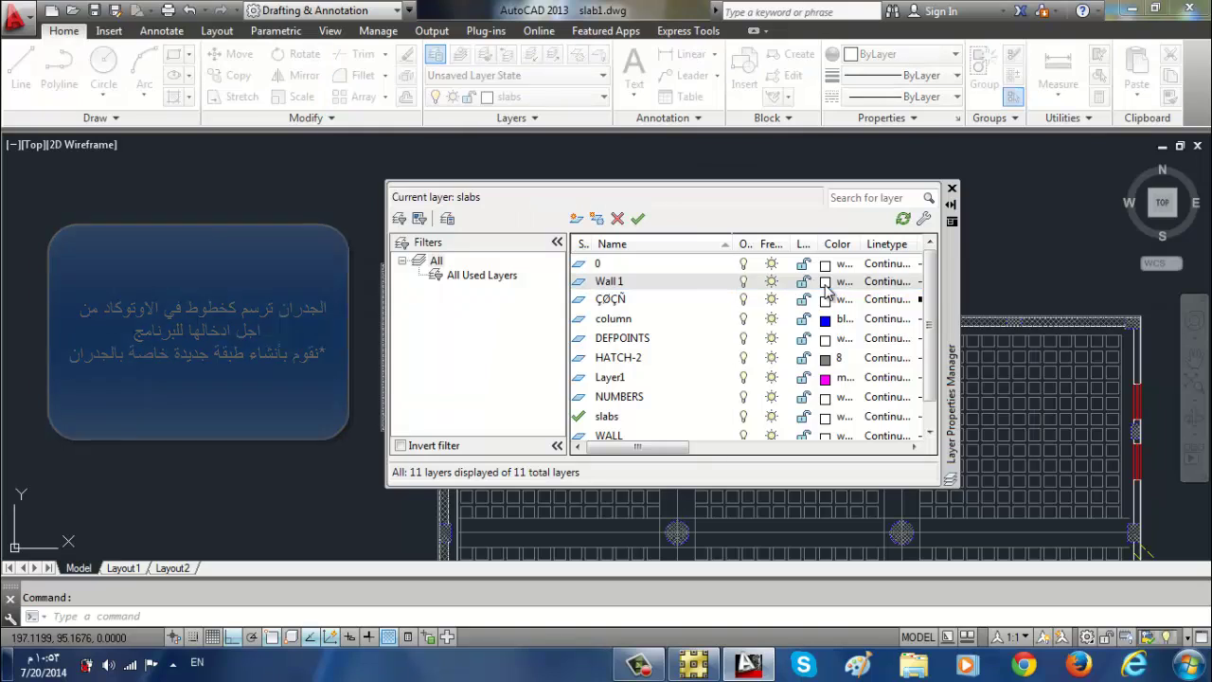
pyautogui.click(860, 455)
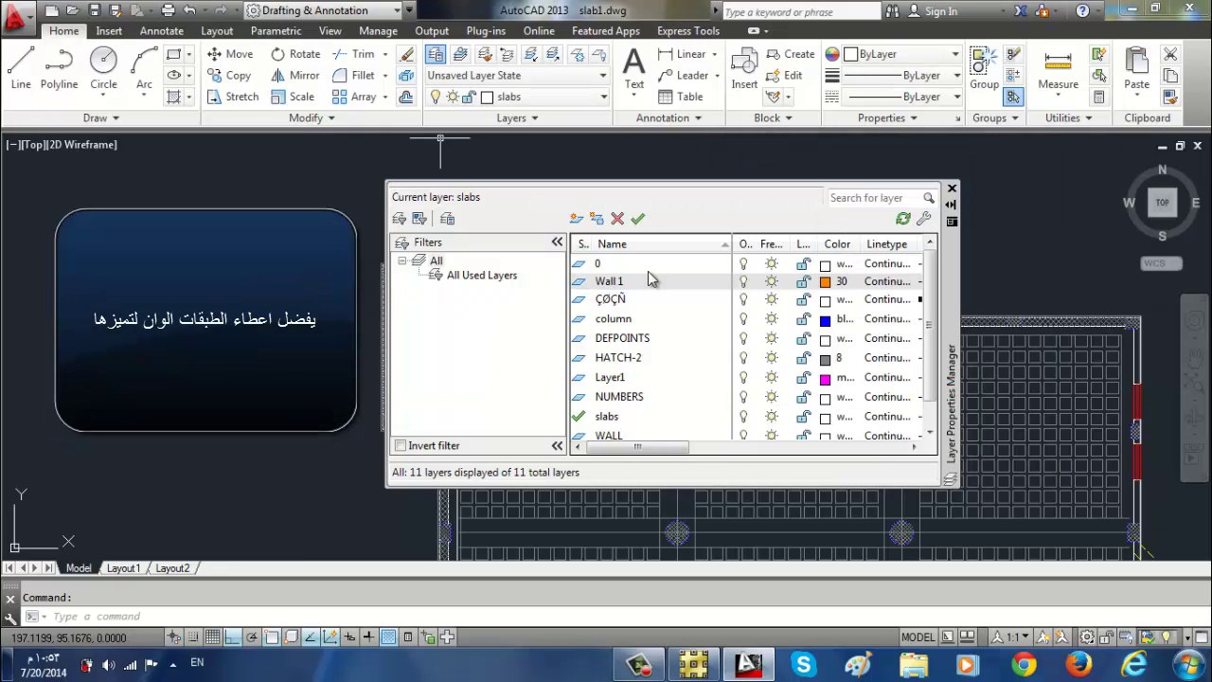
# - Draw the first wall line, move it onto Wall 1, and make Wall 1 current
pyautogui.click(952, 188)
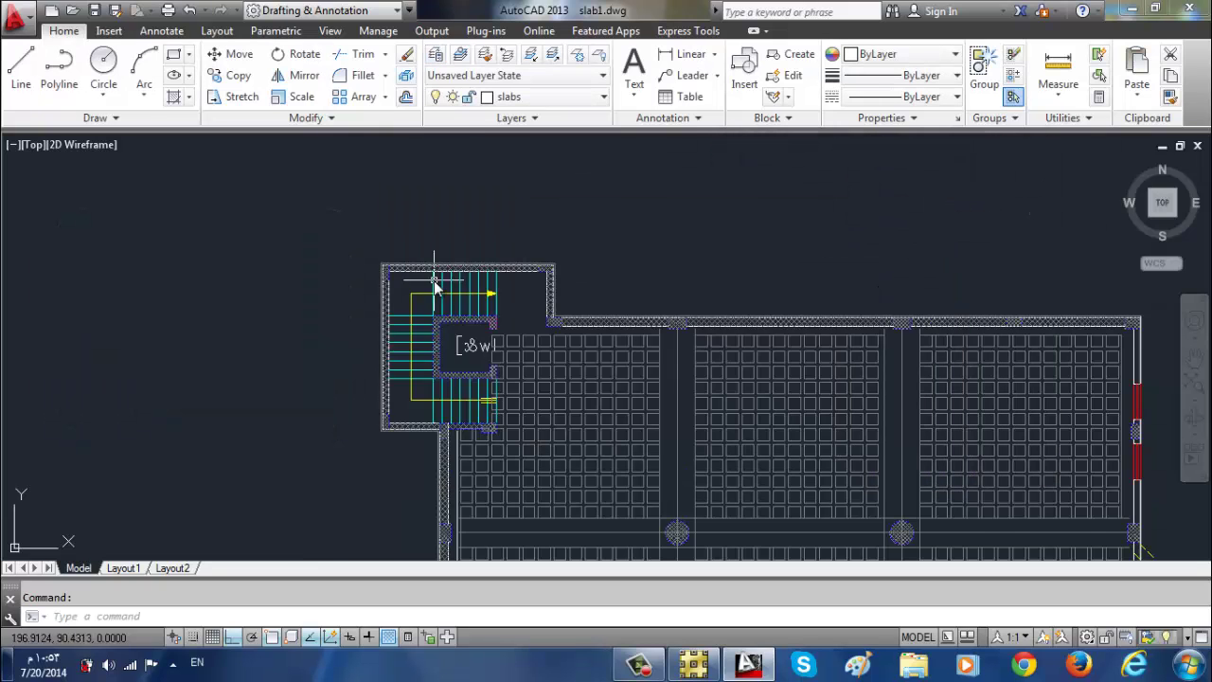
pyautogui.scroll(3, 569, 318)
pyautogui.write('l')
pyautogui.press('Return')
pyautogui.scroll(3, 549, 297)
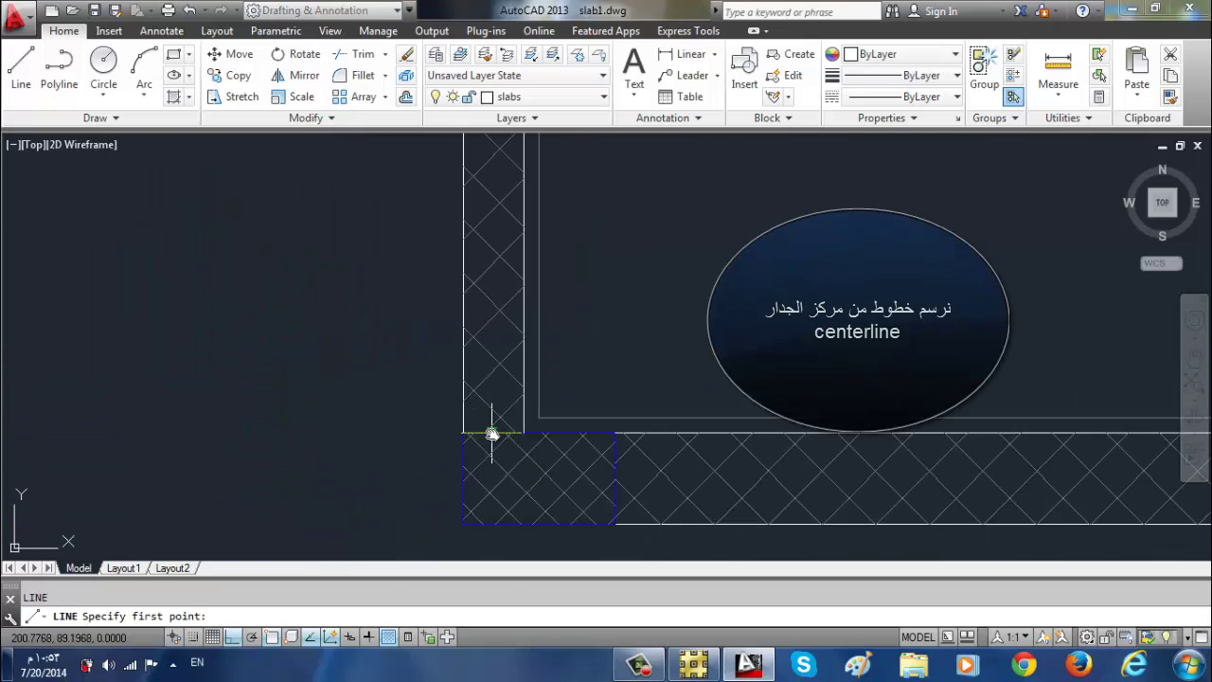
pyautogui.scroll(-2, 490, 425)
pyautogui.click(484, 200)
pyautogui.scroll(2, 486, 208)
pyautogui.moveTo(473, 281); pyautogui.dragTo(543, 264, button='middle')
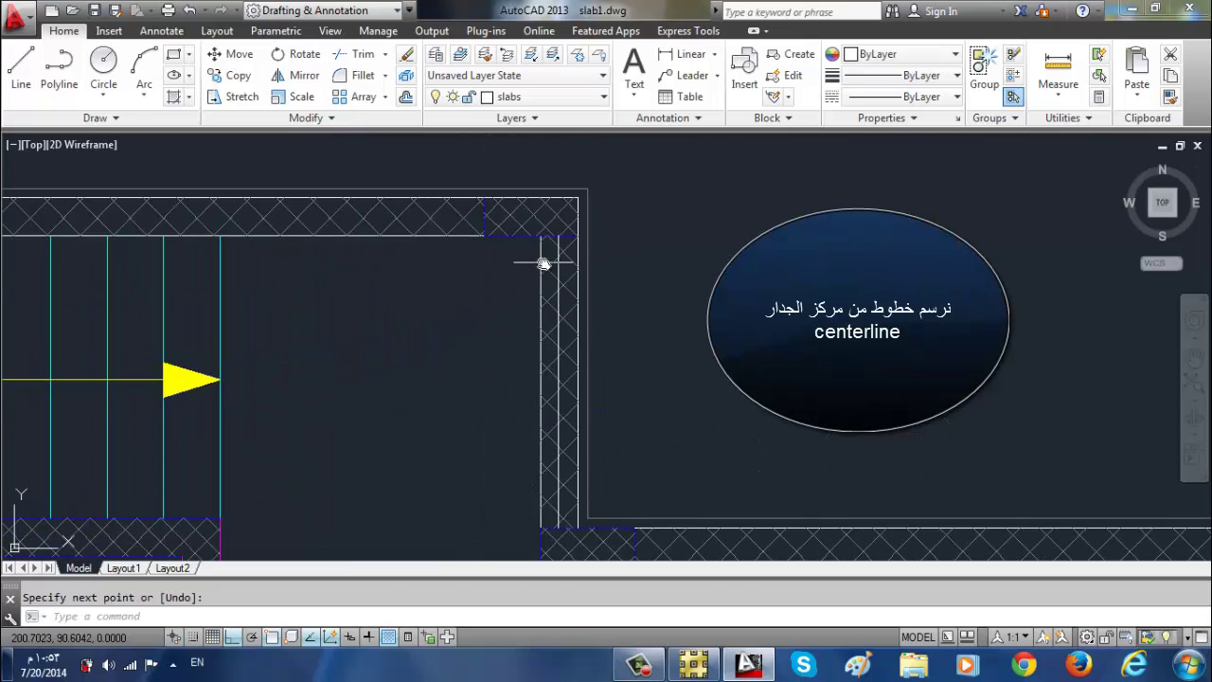
pyautogui.click(559, 97)
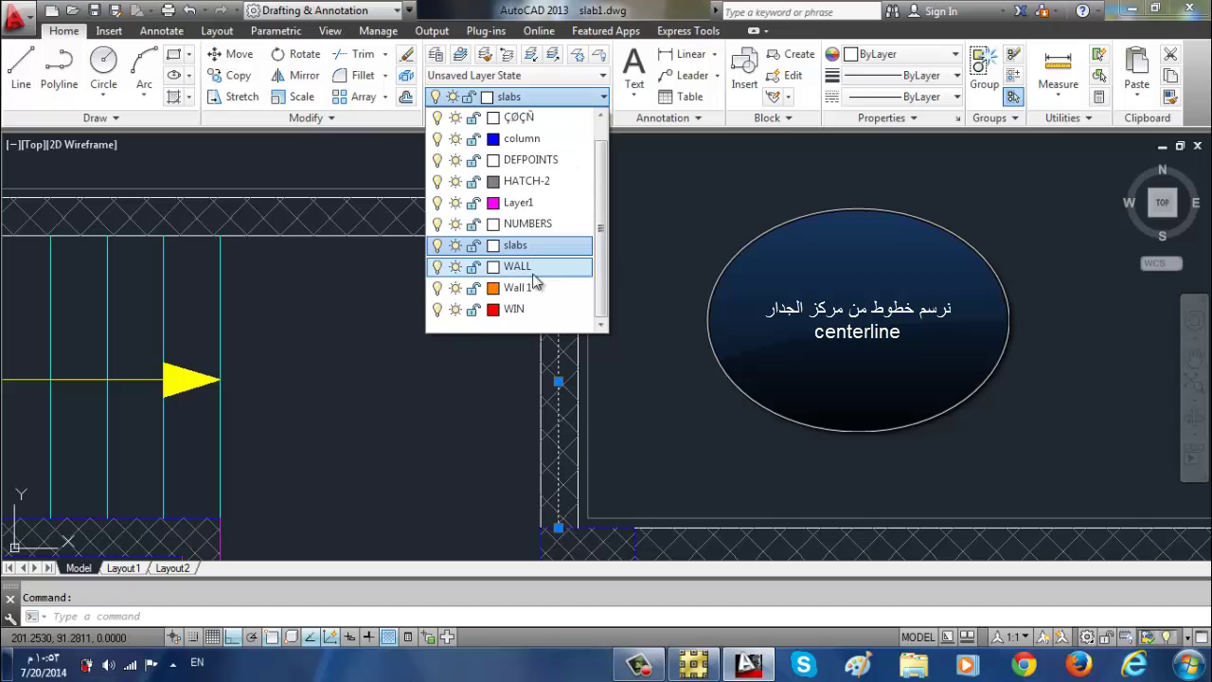
pyautogui.click(516, 263)
pyautogui.press('Escape')
pyautogui.click(469, 289)
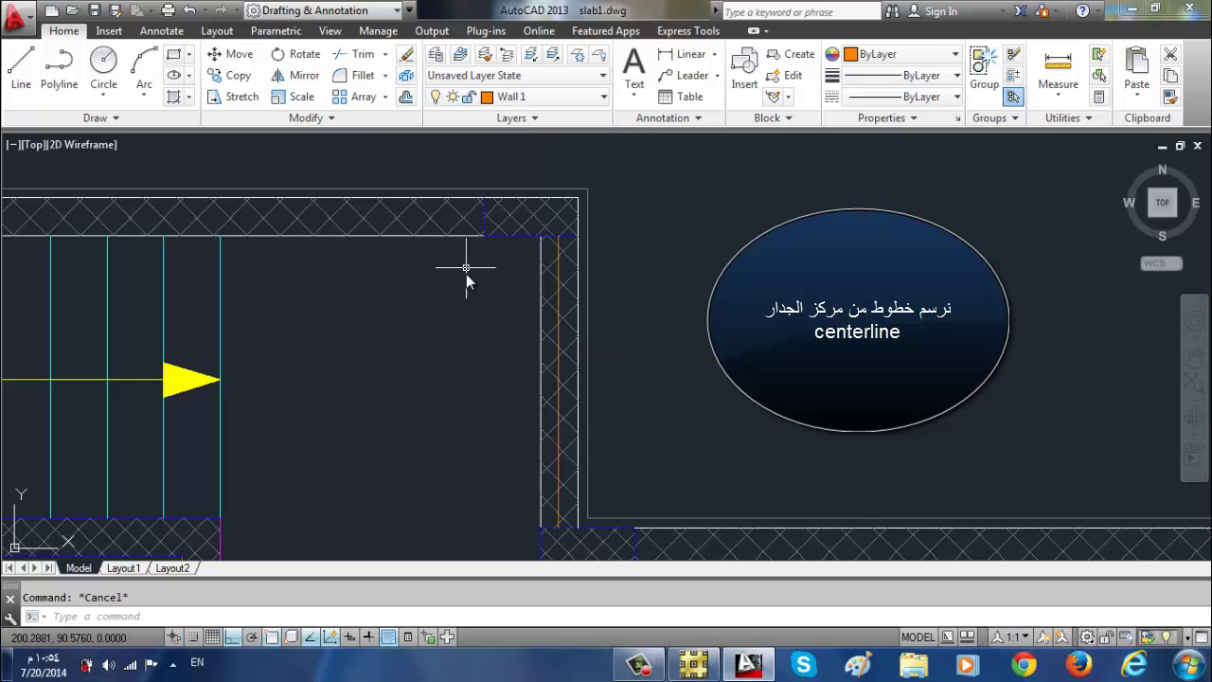
pyautogui.scroll(2, 472, 235)
# - Draw a wall centreline from the stair wall corner
pyautogui.click(486, 190)
pyautogui.scroll(-3, 487, 189)
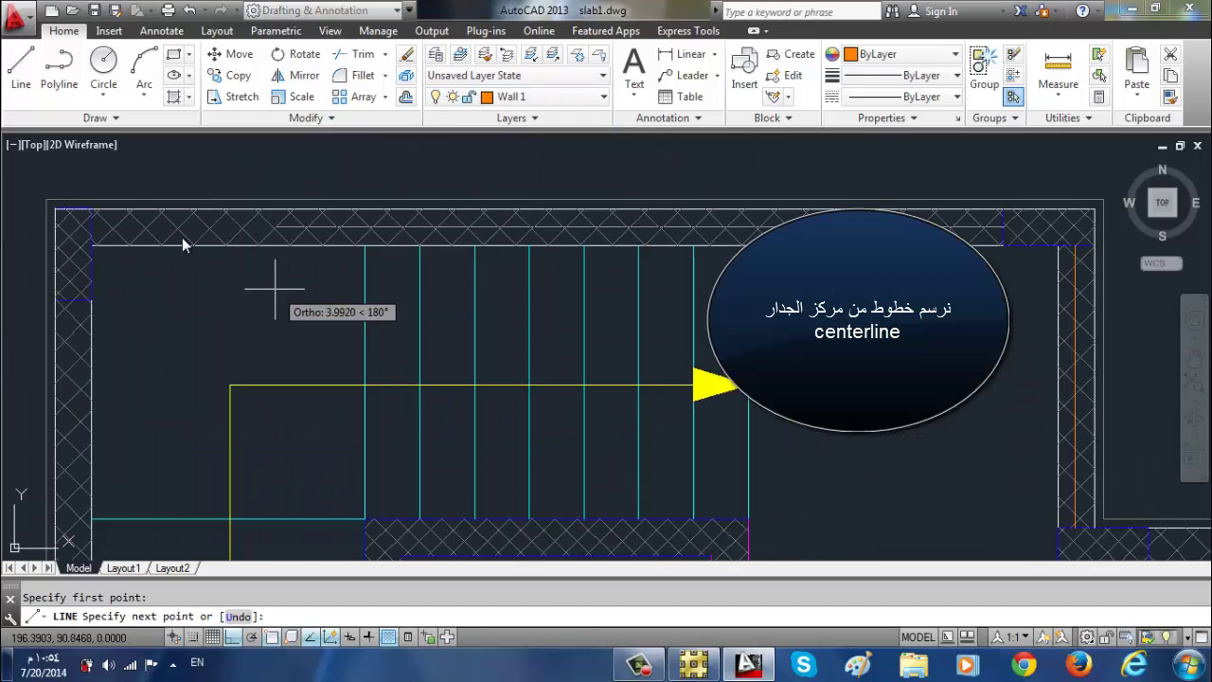
pyautogui.scroll(-3, 114, 242)
pyautogui.scroll(4, 235, 246)
pyautogui.scroll(2, 263, 236)
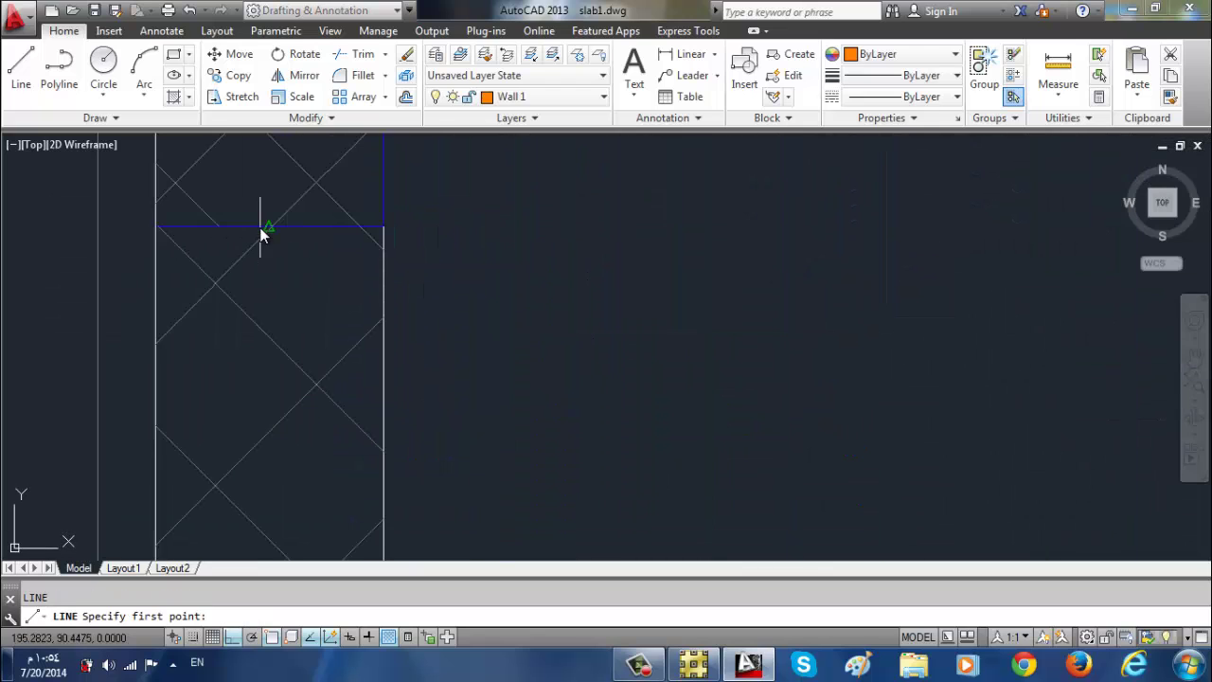
pyautogui.scroll(-5, 263, 228)
pyautogui.scroll(5, 279, 516)
pyautogui.press('Return')
pyautogui.scroll(-4, 267, 415)
pyautogui.scroll(4, 265, 532)
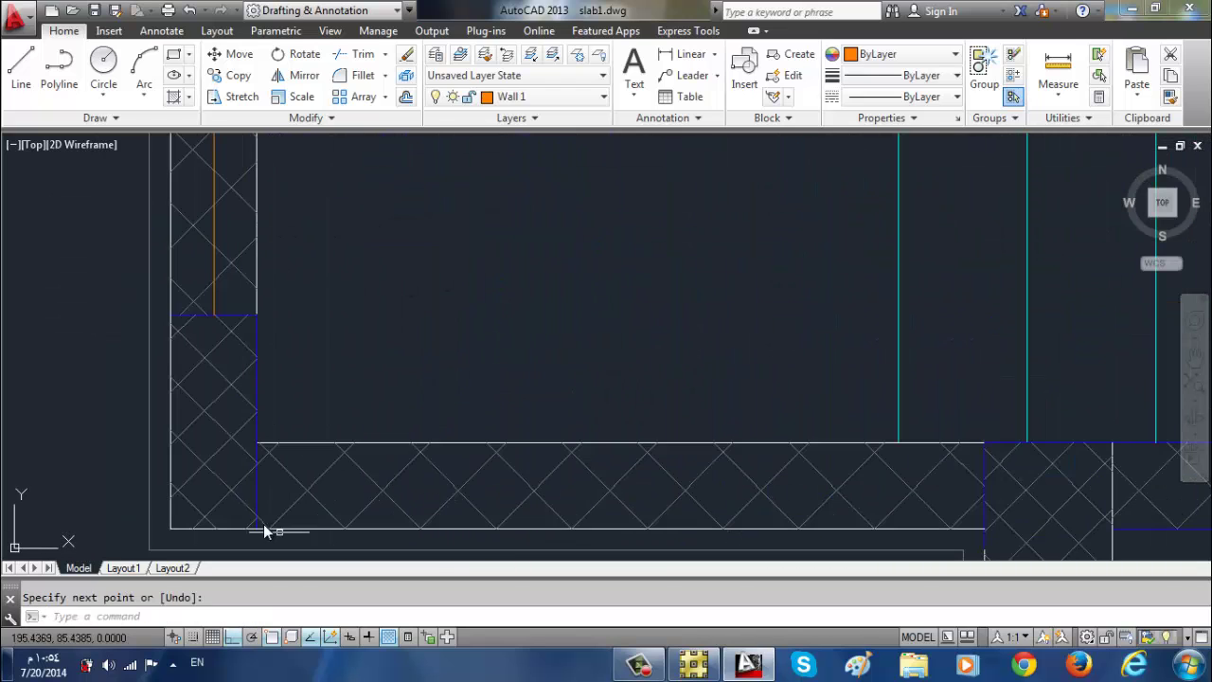
pyautogui.scroll(-2, 209, 488)
pyautogui.scroll(2, 758, 485)
pyautogui.scroll(2, 814, 485)
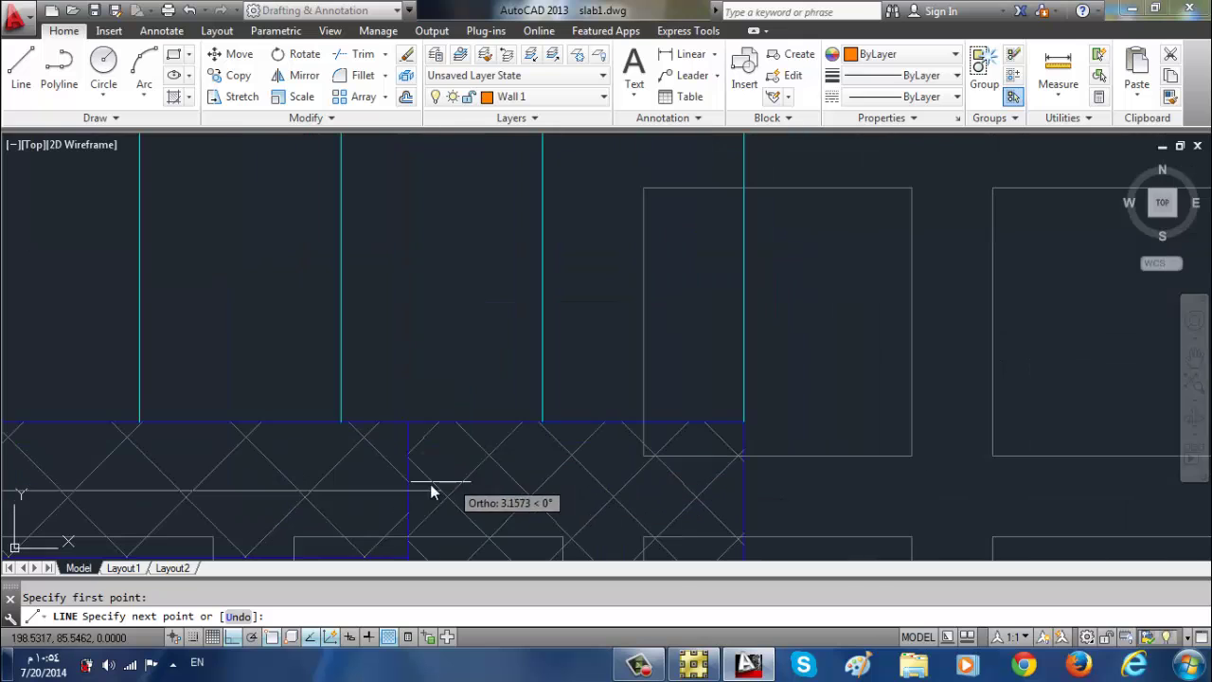
pyautogui.press('Return')
pyautogui.scroll(-3, 581, 373)
pyautogui.scroll(2, 536, 505)
pyautogui.scroll(2, 544, 274)
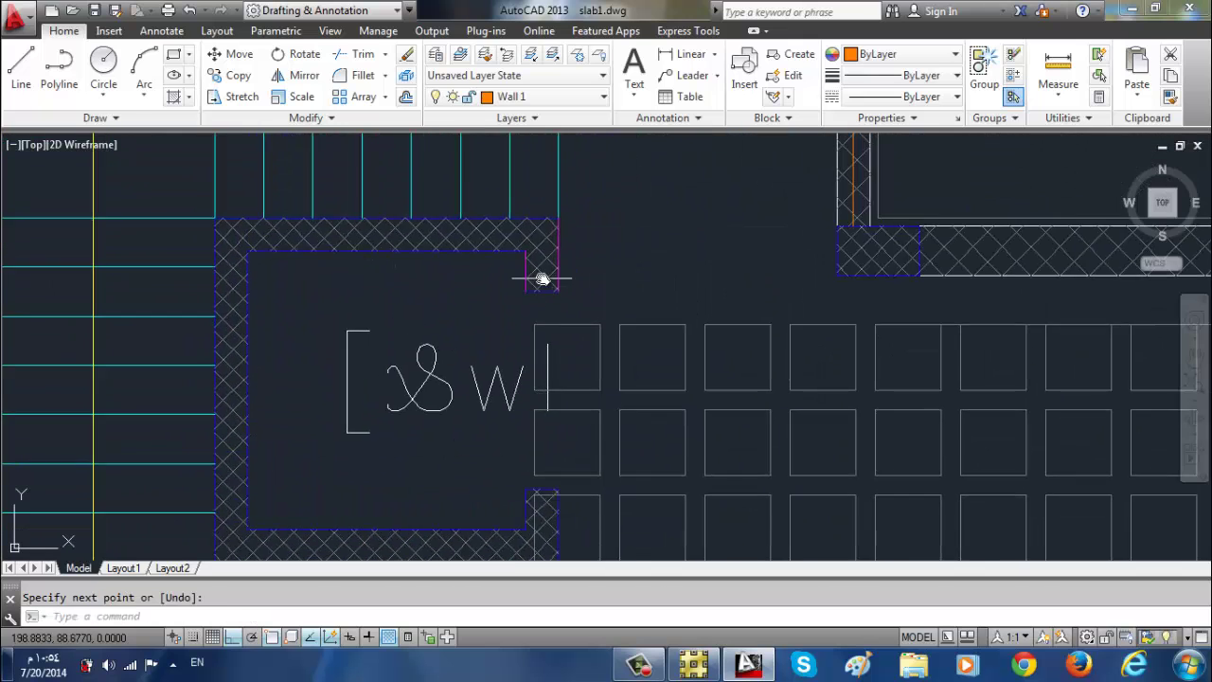
pyautogui.scroll(2, 542, 315)
pyautogui.press('Return')
# - Trace the core wall centreline corner by corner around the stair enclosure
pyautogui.click(542, 315)
pyautogui.scroll(-3, 523, 333)
pyautogui.click(532, 505)
pyautogui.scroll(-3, 533, 365)
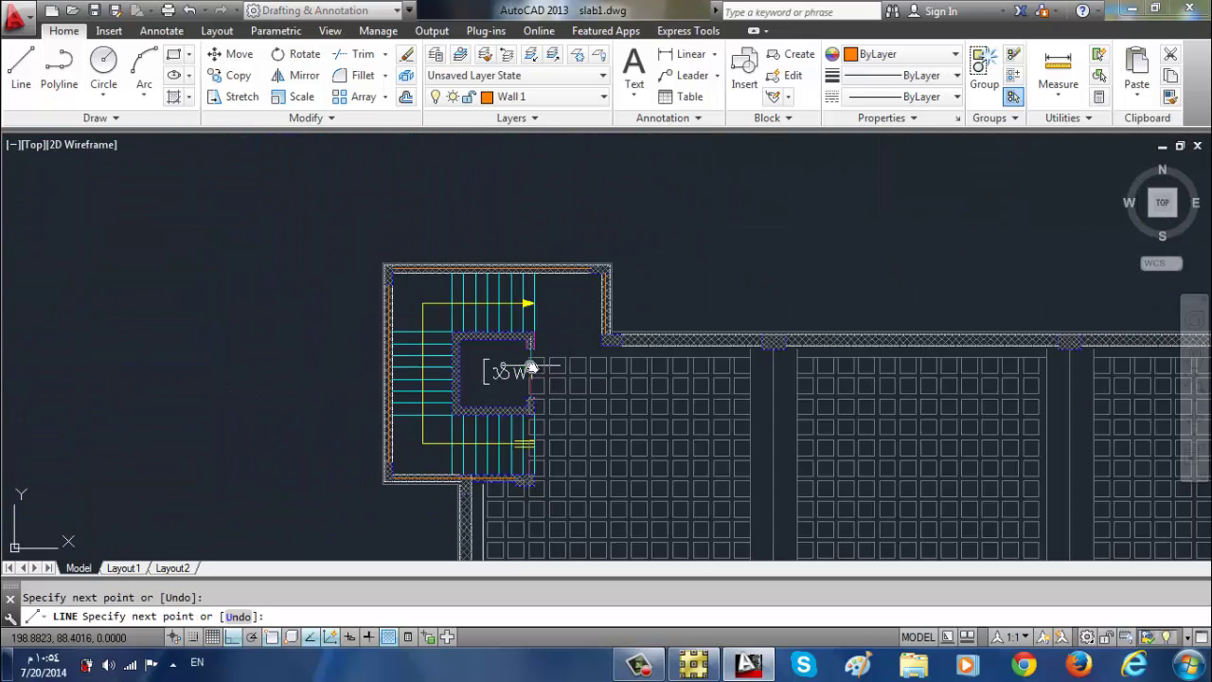
pyautogui.scroll(4, 549, 284)
pyautogui.scroll(5, 566, 360)
pyautogui.click(571, 375)
pyautogui.scroll(-3, 381, 406)
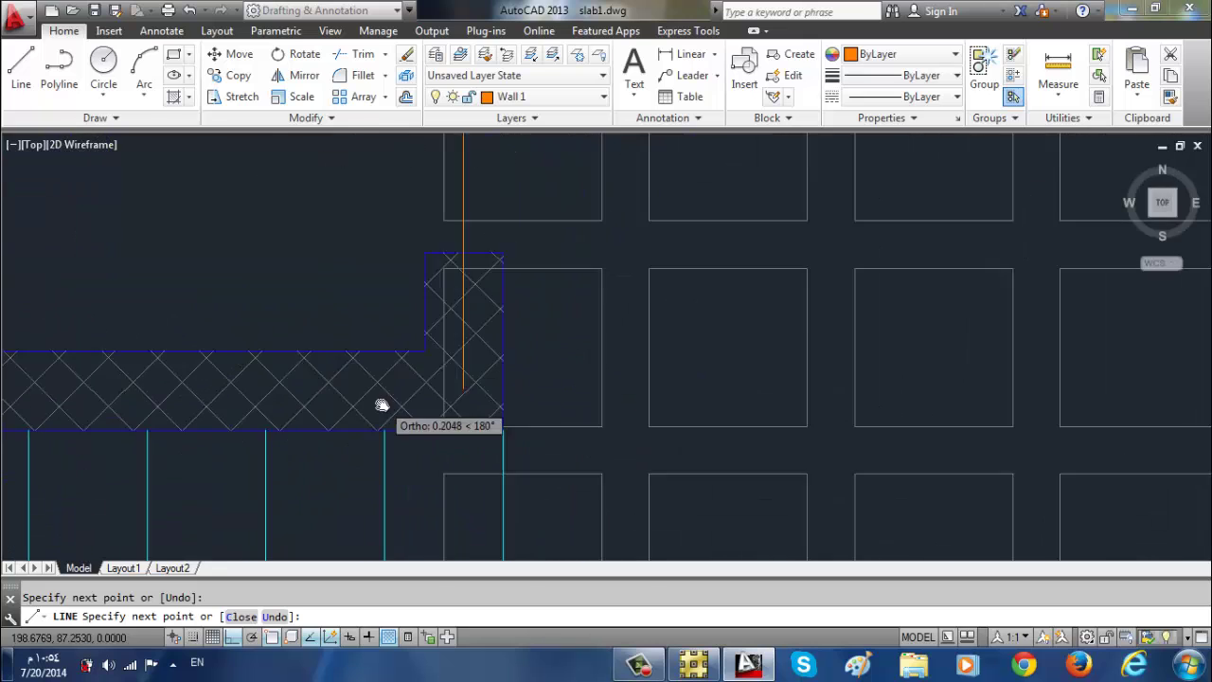
pyautogui.scroll(2, 766, 427)
pyautogui.scroll(2, 482, 421)
pyautogui.click(469, 422)
pyautogui.scroll(-3, 469, 423)
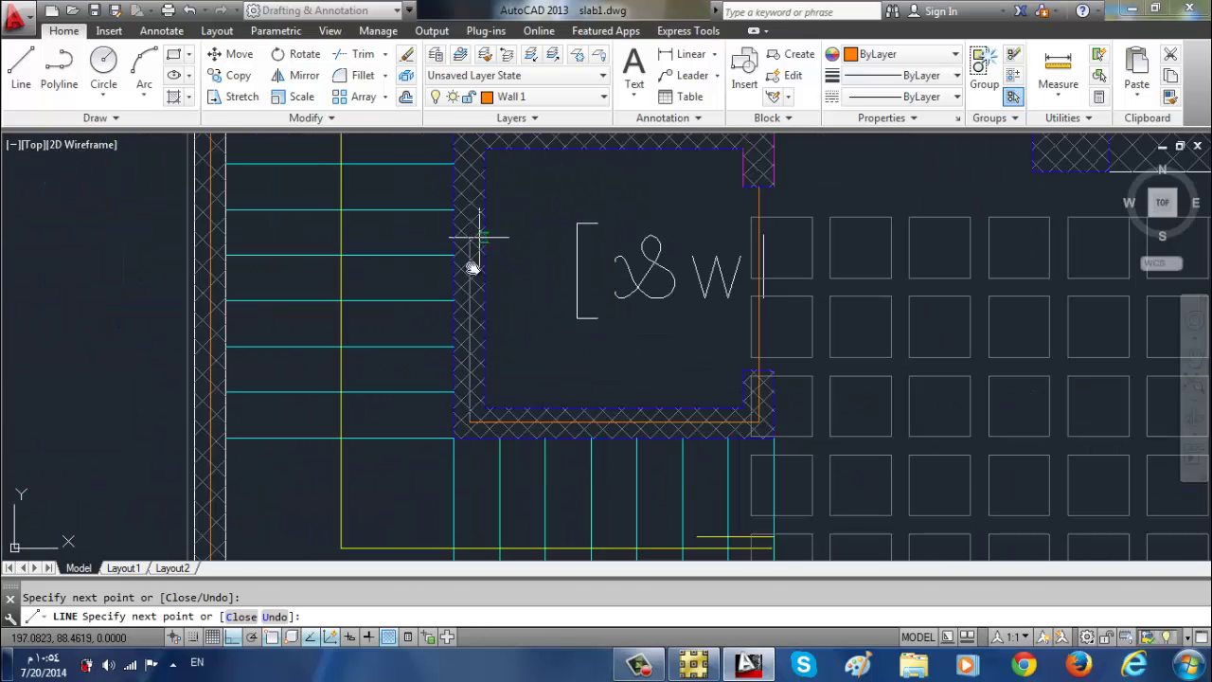
pyautogui.scroll(3, 456, 245)
pyautogui.click(451, 226)
pyautogui.scroll(-3, 452, 226)
pyautogui.scroll(3, 487, 227)
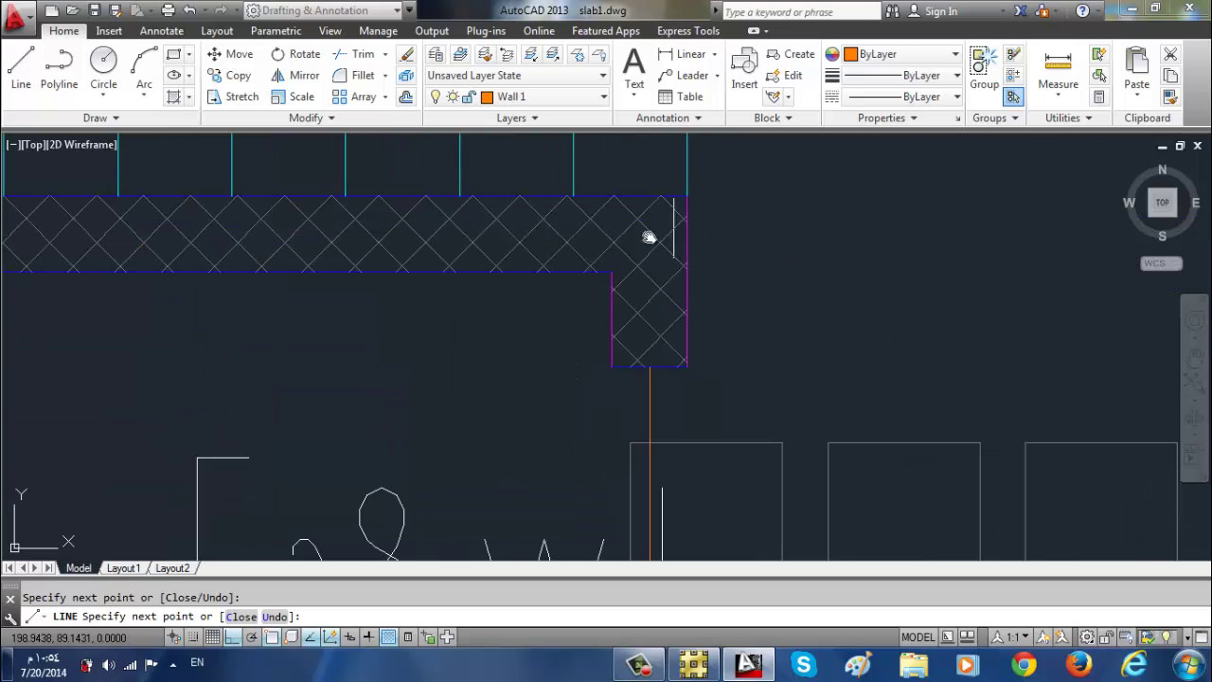
pyautogui.click(650, 235)
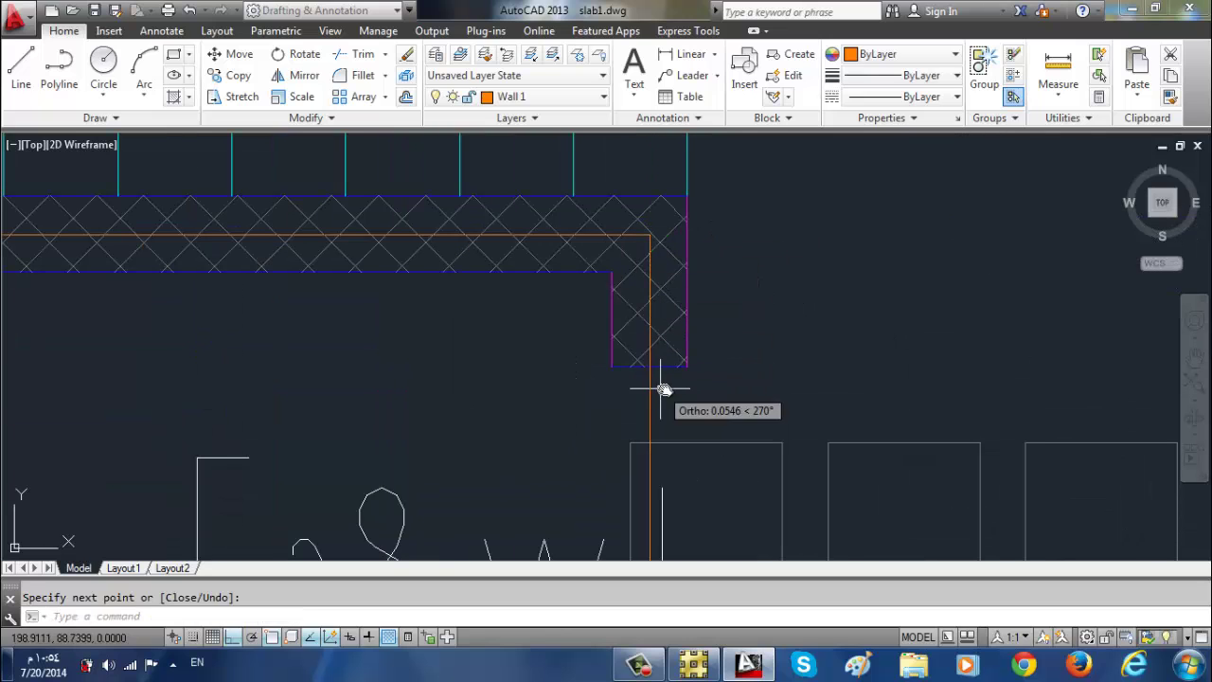
# - Delete the stray vertical line from the core outline
pyautogui.moveTo(663, 393); pyautogui.dragTo(563, 217, button='middle')
pyautogui.press('Escape')
pyautogui.scroll(-1, 563, 217)
pyautogui.click(533, 286)
pyautogui.scroll(-5, 530, 284)
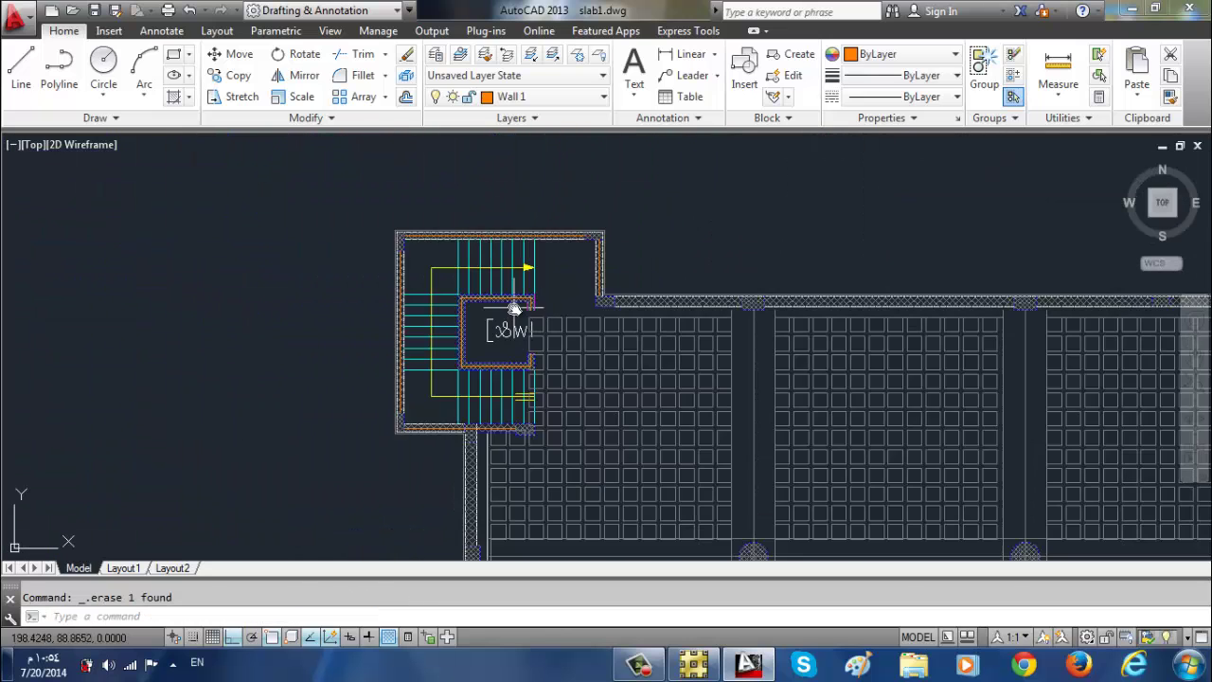
pyautogui.scroll(2, 514, 316)
pyautogui.scroll(-2, 480, 325)
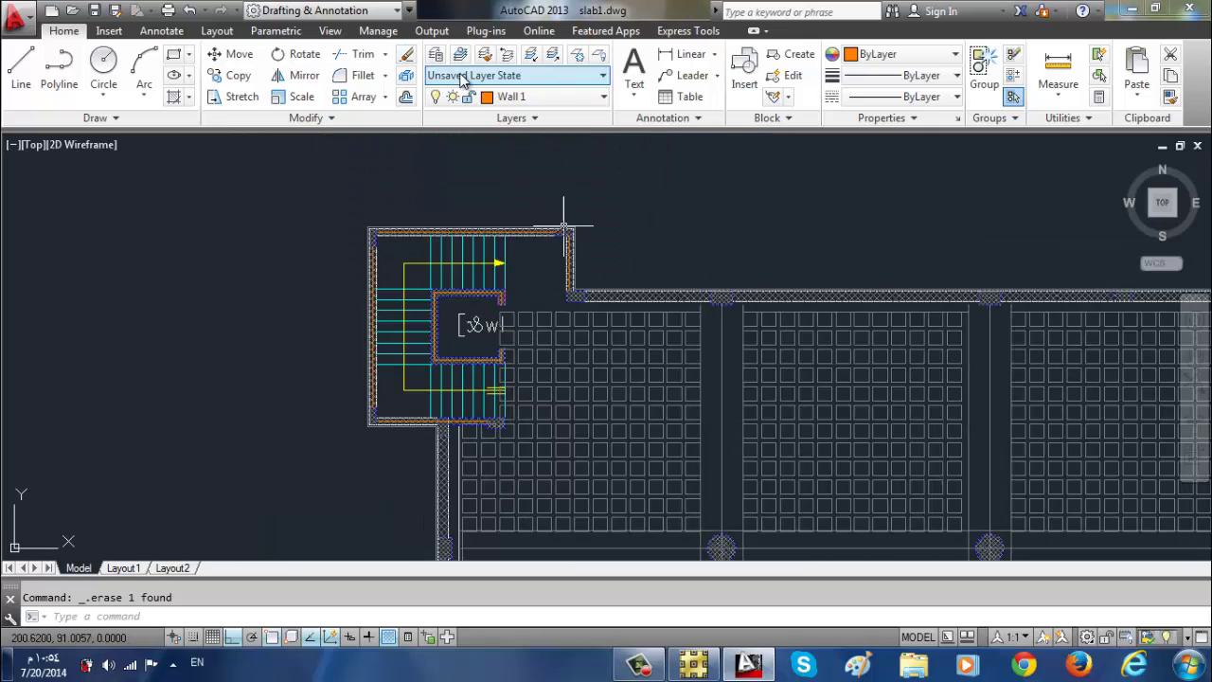
# - Add a current layer Slabs 1 in green colour 92, fixing the 'Slans 1' typo
pyautogui.click(436, 54)
pyautogui.click(576, 219)
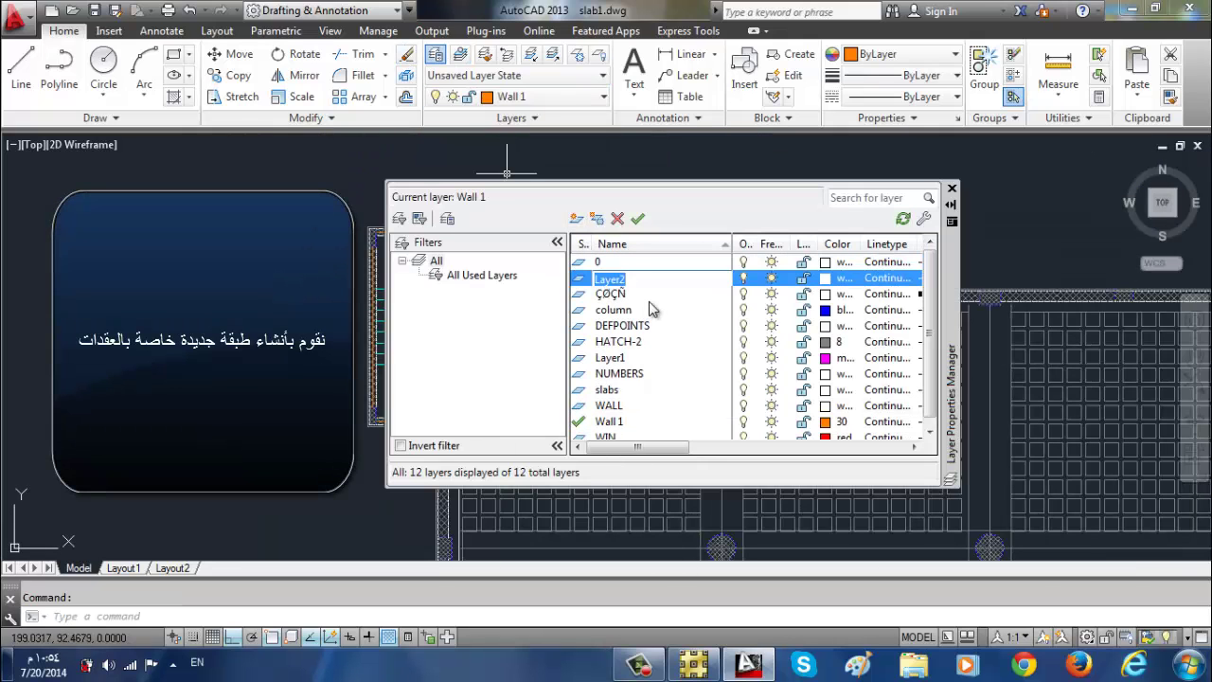
pyautogui.write('Slans 1')
pyautogui.click(836, 277)
pyautogui.click(861, 454)
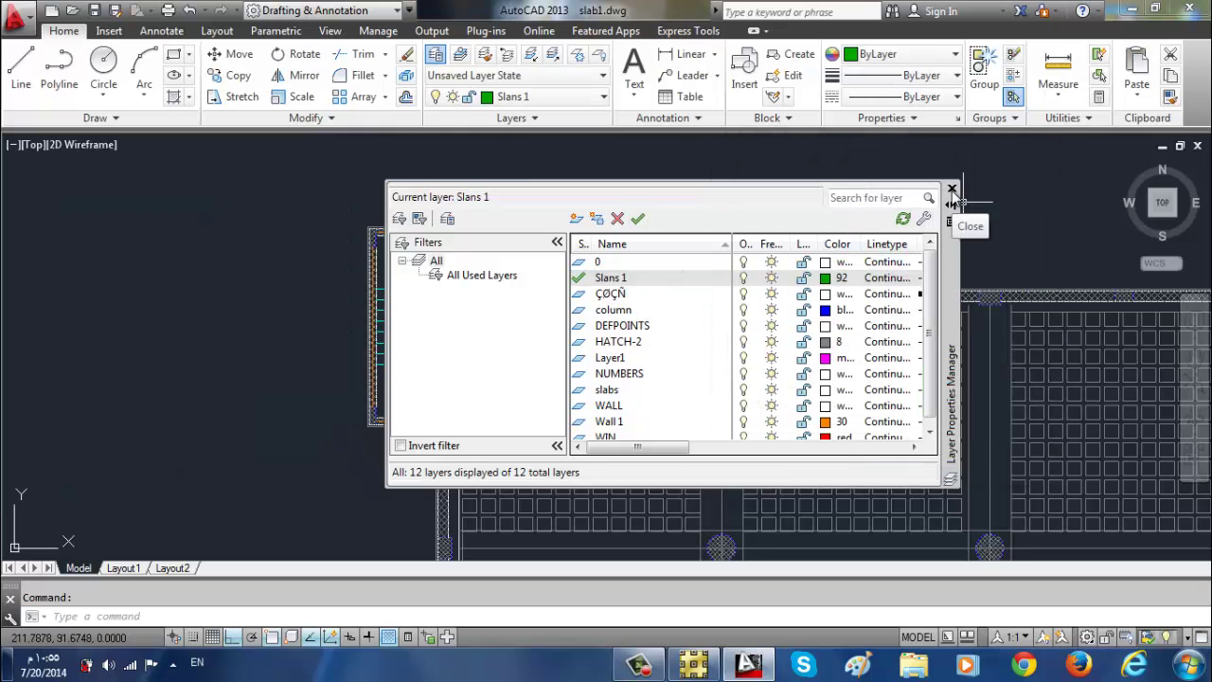
pyautogui.click(619, 280)
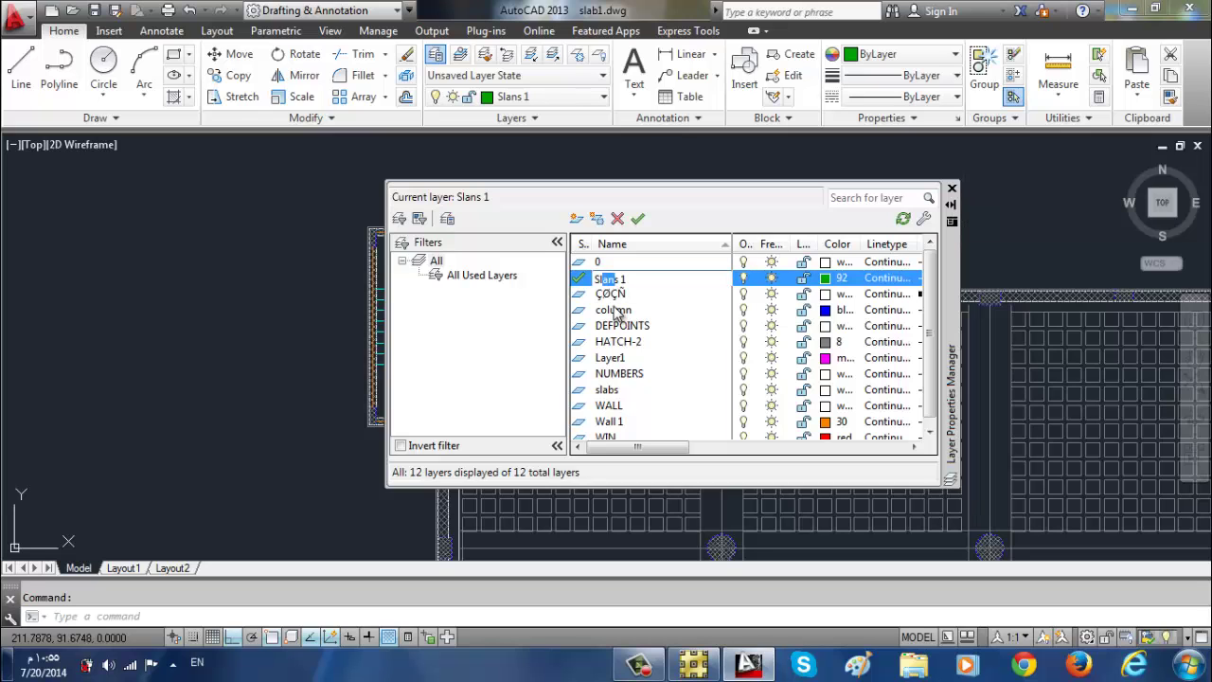
pyautogui.write('b')
pyautogui.press('Return')
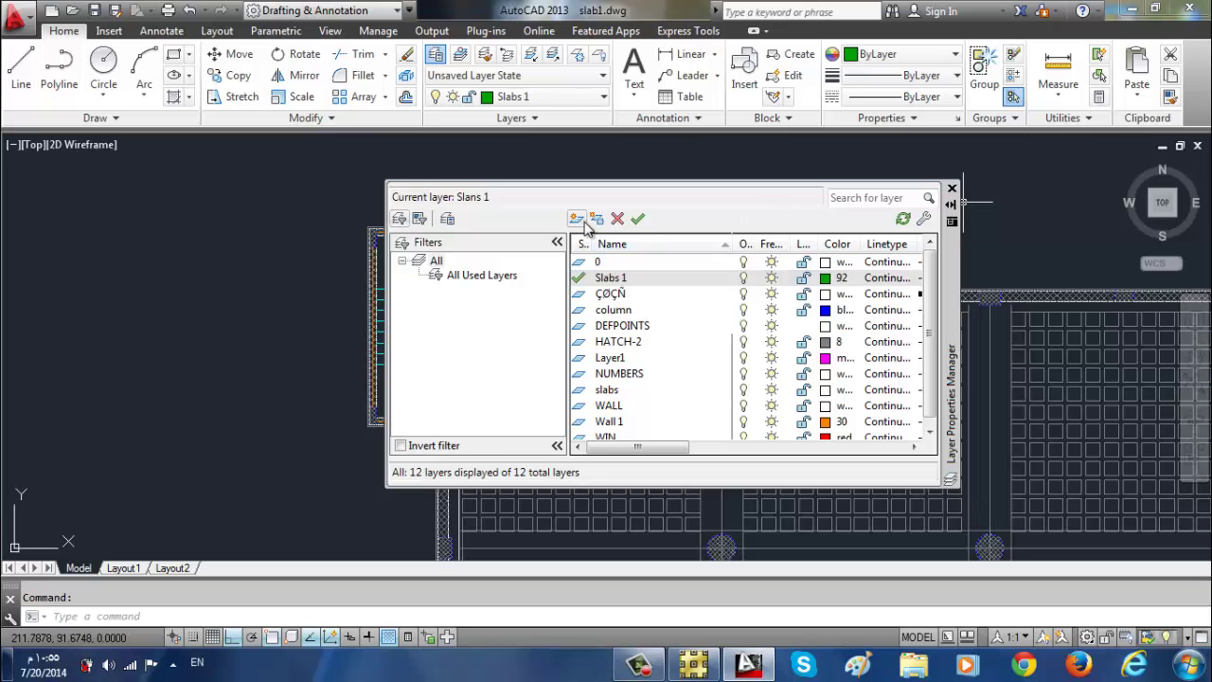
pyautogui.click(952, 189)
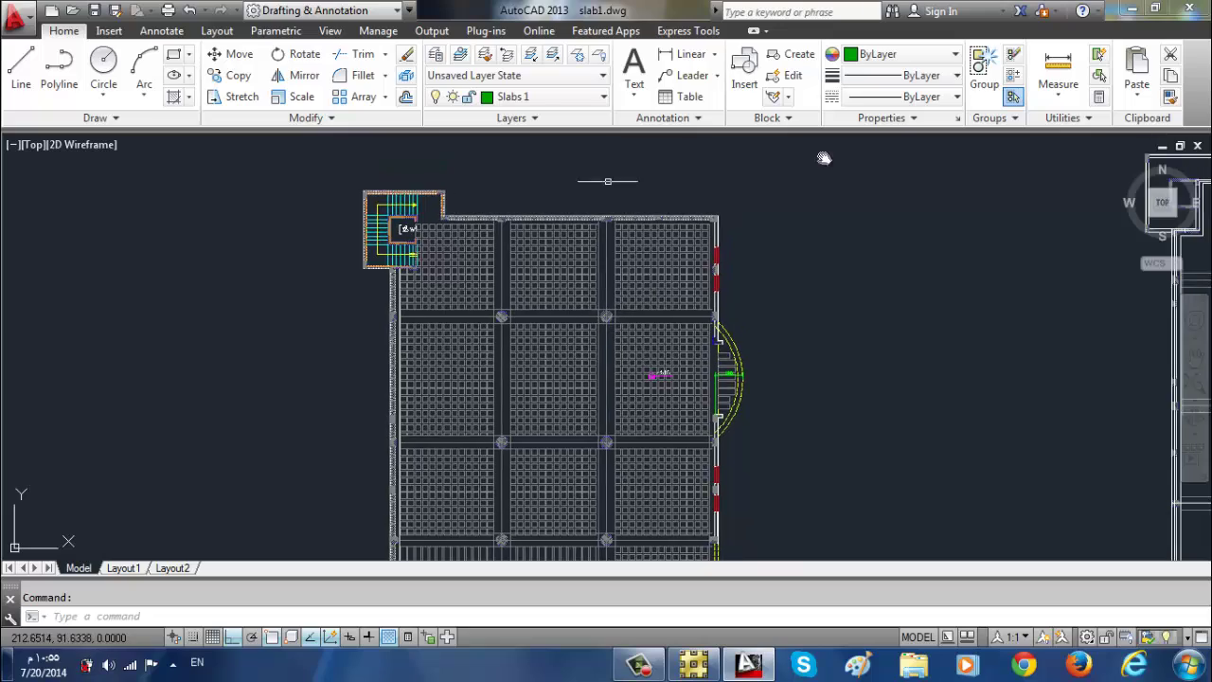
# - Start a slab-outline polyline on the top wall and run it to the wall corner
pyautogui.scroll(3, 674, 263)
pyautogui.scroll(-3, 576, 249)
pyautogui.scroll(2, 568, 244)
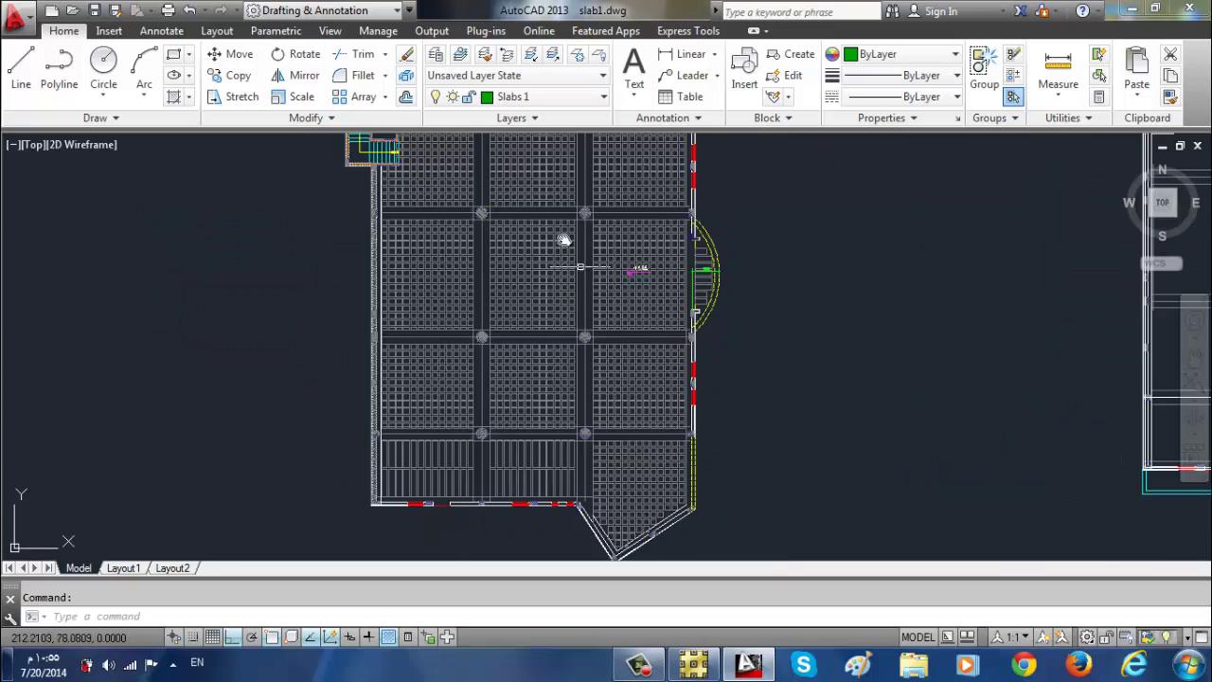
pyautogui.scroll(2, 483, 455)
pyautogui.scroll(-1, 596, 420)
pyautogui.scroll(3, 720, 236)
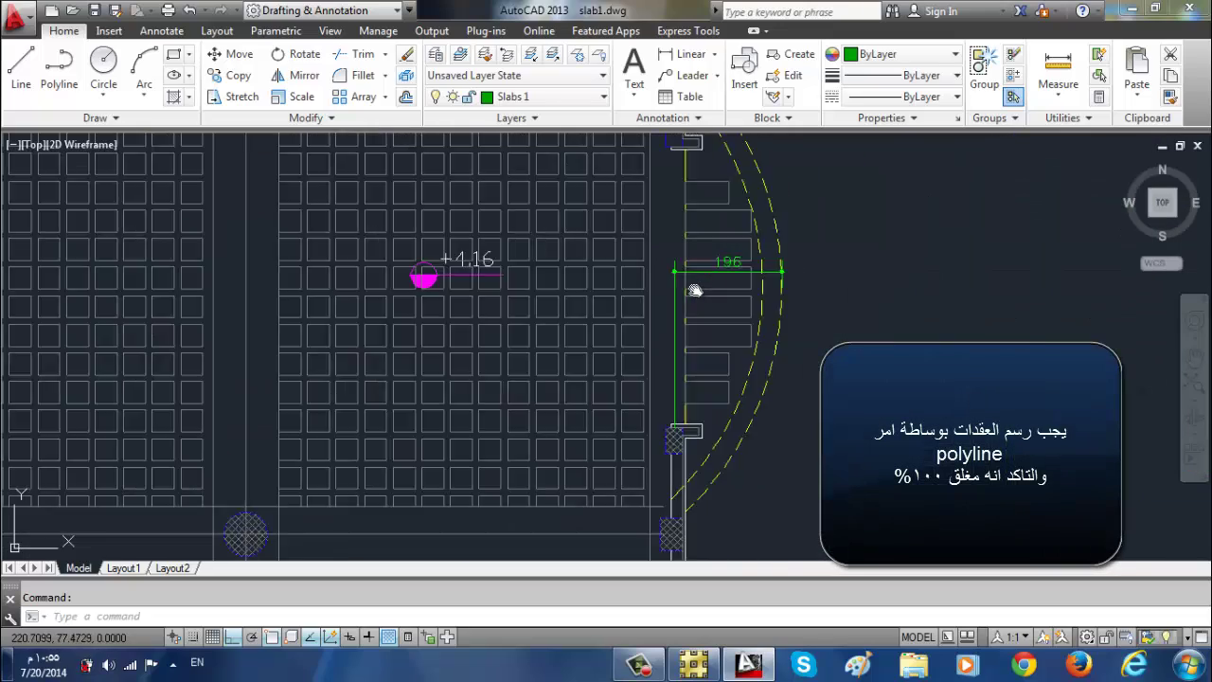
pyautogui.scroll(-1, 677, 294)
pyautogui.scroll(-2, 616, 298)
pyautogui.scroll(-1, 521, 291)
pyautogui.scroll(-1, 469, 312)
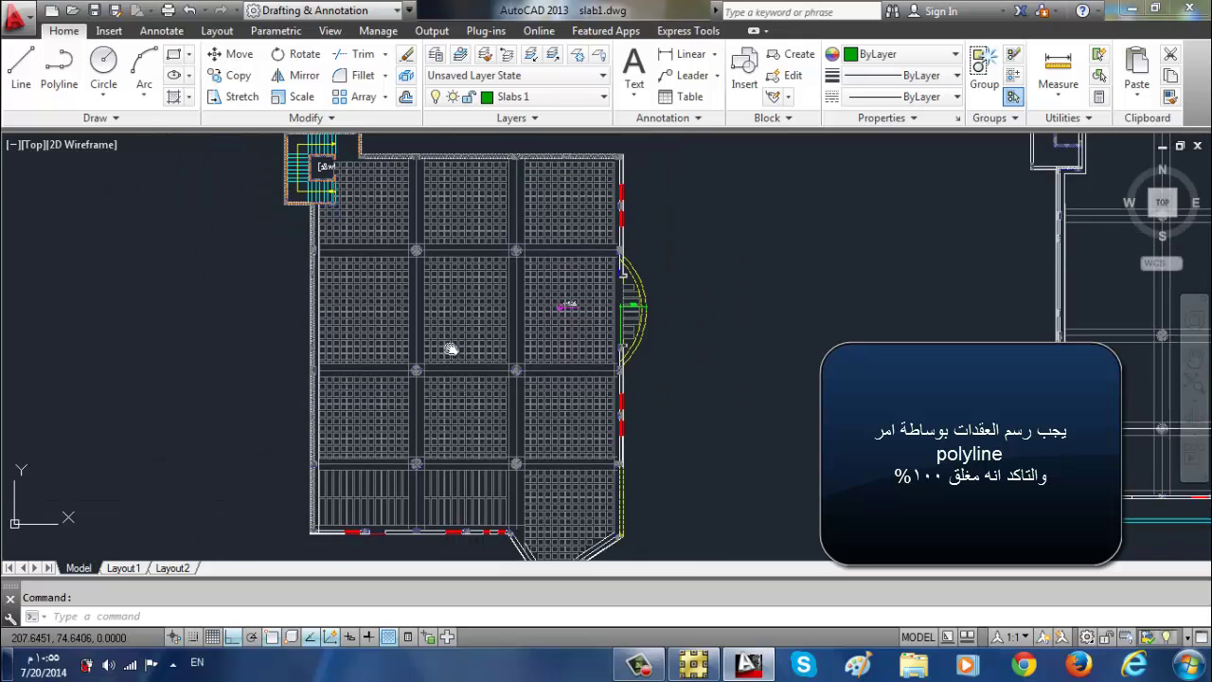
pyautogui.scroll(4, 568, 209)
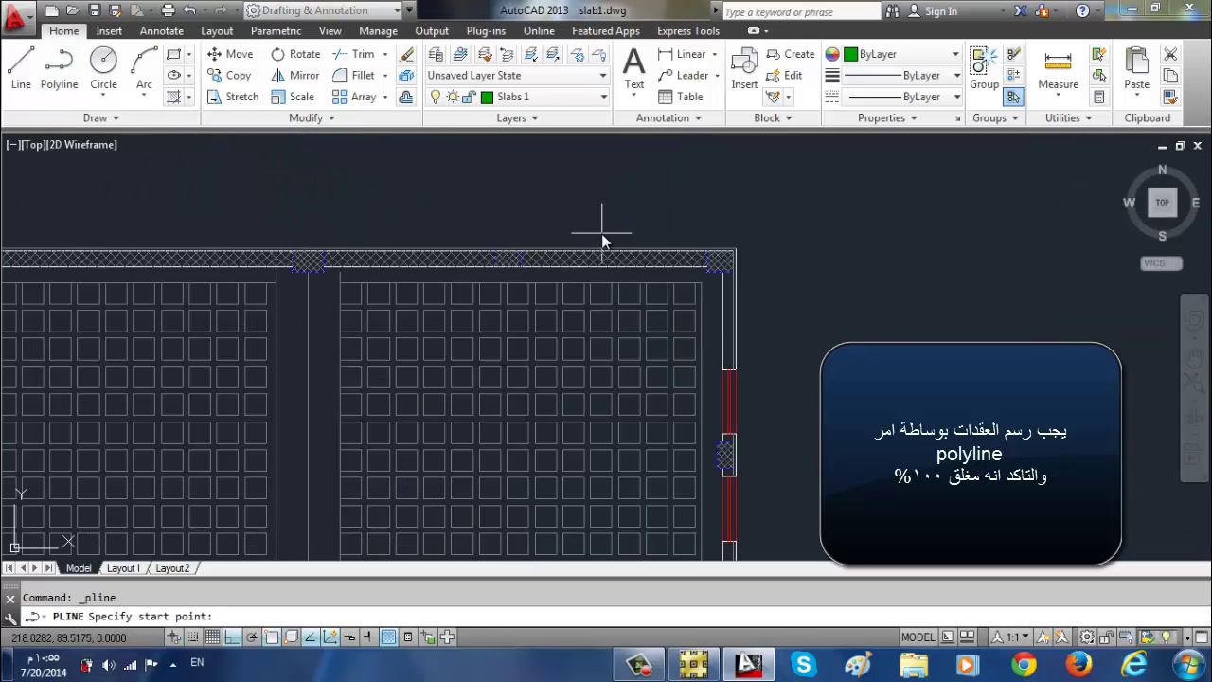
pyautogui.scroll(3, 625, 265)
pyautogui.scroll(-2, 673, 312)
pyautogui.scroll(2, 678, 327)
pyautogui.scroll(-1, 667, 321)
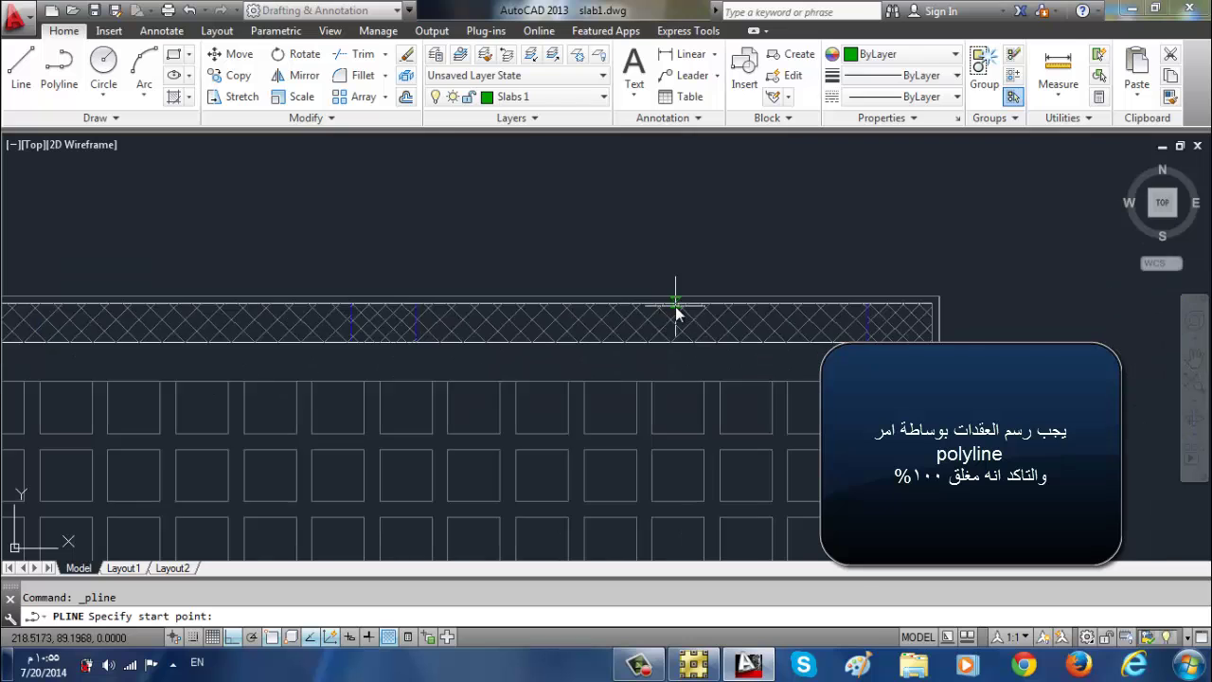
pyautogui.scroll(3, 676, 308)
pyautogui.scroll(-1, 379, 326)
pyautogui.scroll(1, 464, 313)
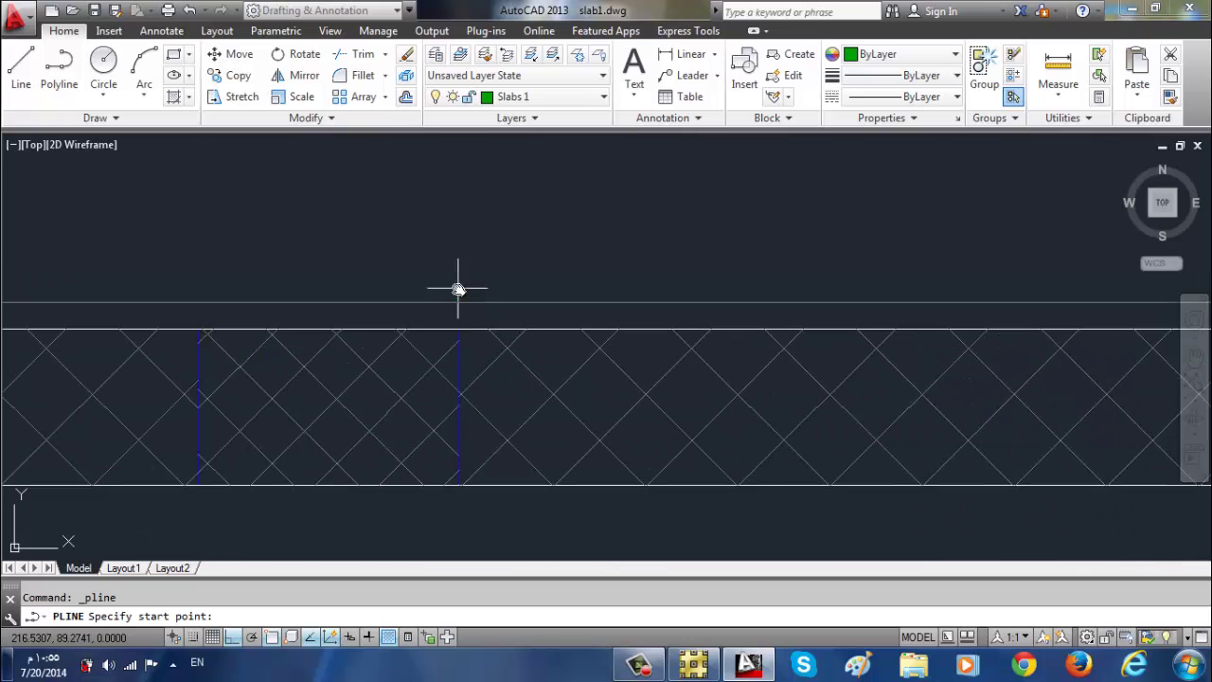
pyautogui.click(476, 332)
pyautogui.scroll(-4, 455, 366)
pyautogui.scroll(2, 438, 373)
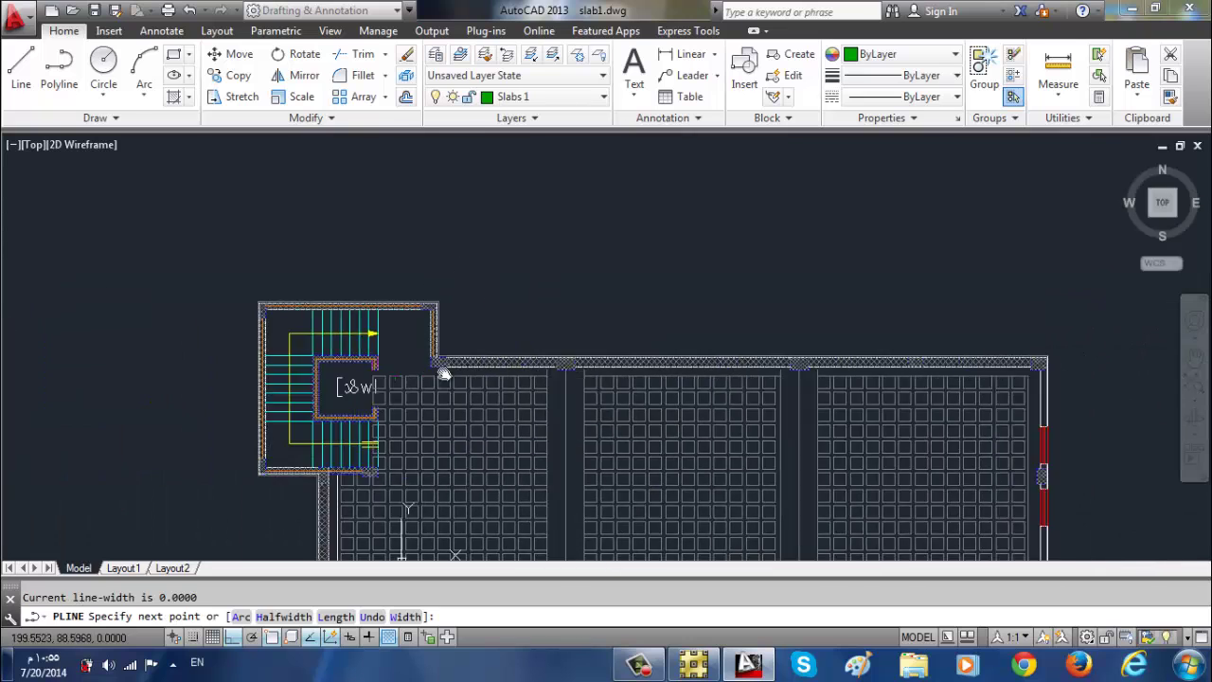
pyautogui.scroll(3, 622, 357)
pyautogui.scroll(2, 636, 387)
pyautogui.scroll(4, 549, 384)
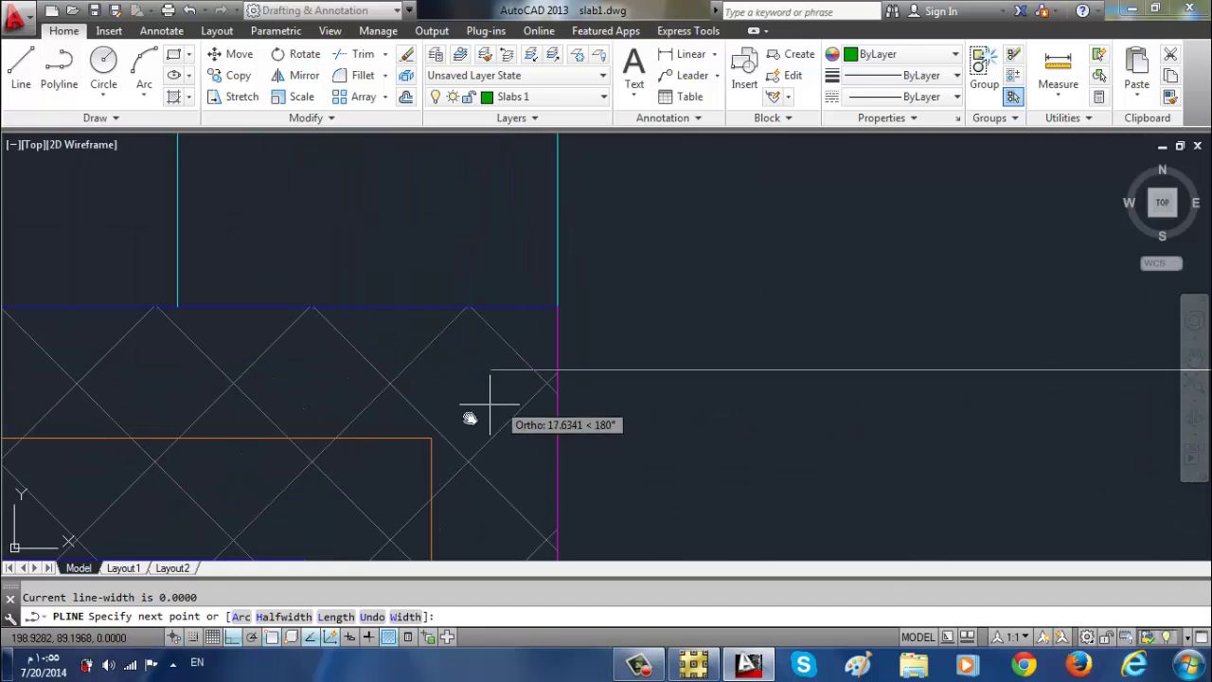
pyautogui.click(426, 438)
# - Zoom around the plan, then cancel the unfinished slab outline
pyautogui.scroll(-3, 419, 360)
pyautogui.scroll(-2, 406, 338)
pyautogui.scroll(4, 454, 357)
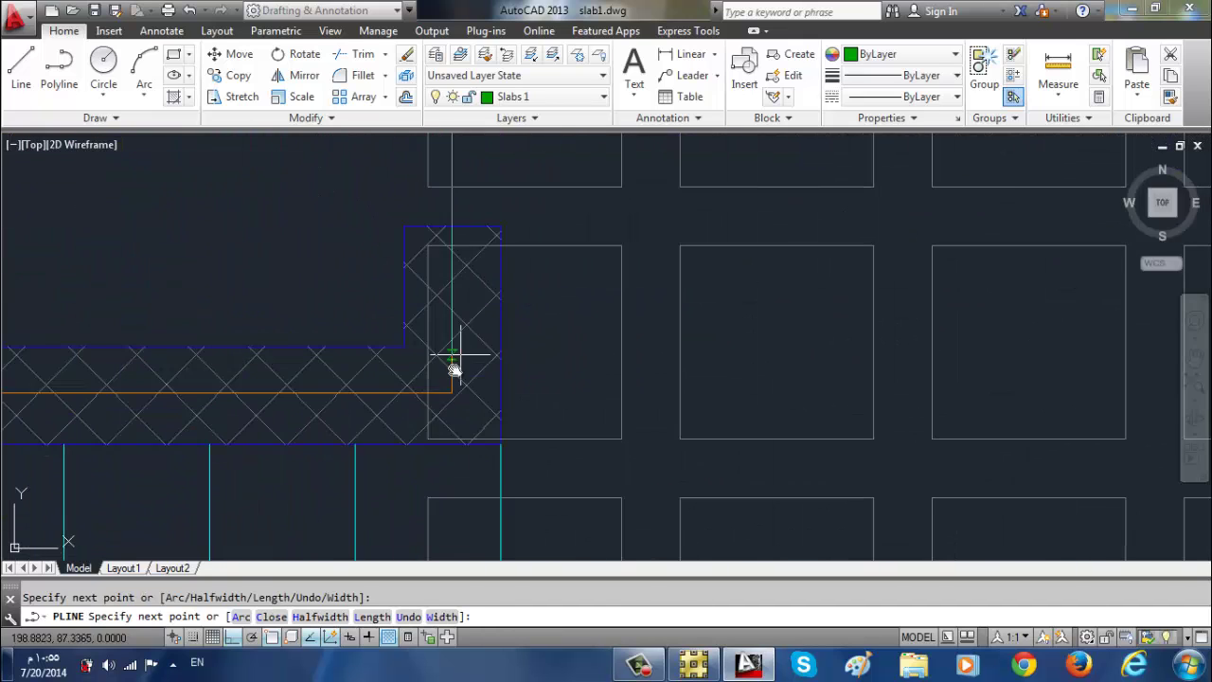
pyautogui.scroll(-4, 454, 368)
pyautogui.scroll(-3, 411, 284)
pyautogui.scroll(4, 401, 474)
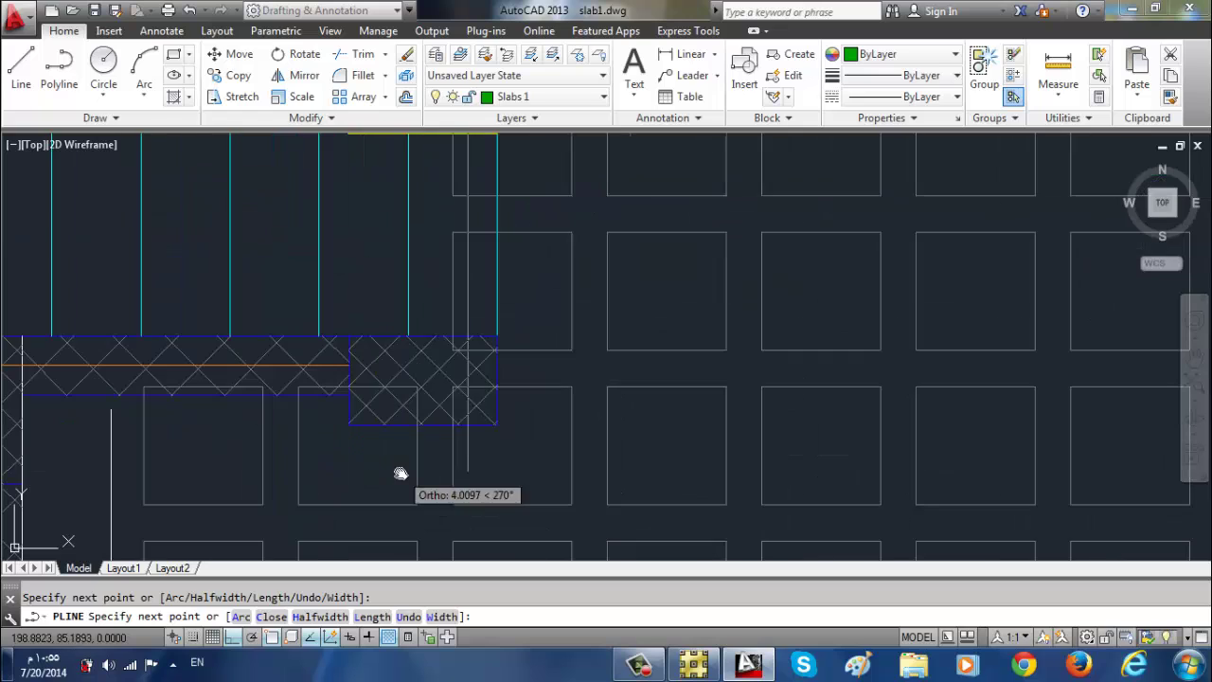
pyautogui.scroll(-3, 436, 412)
pyautogui.scroll(3, 251, 391)
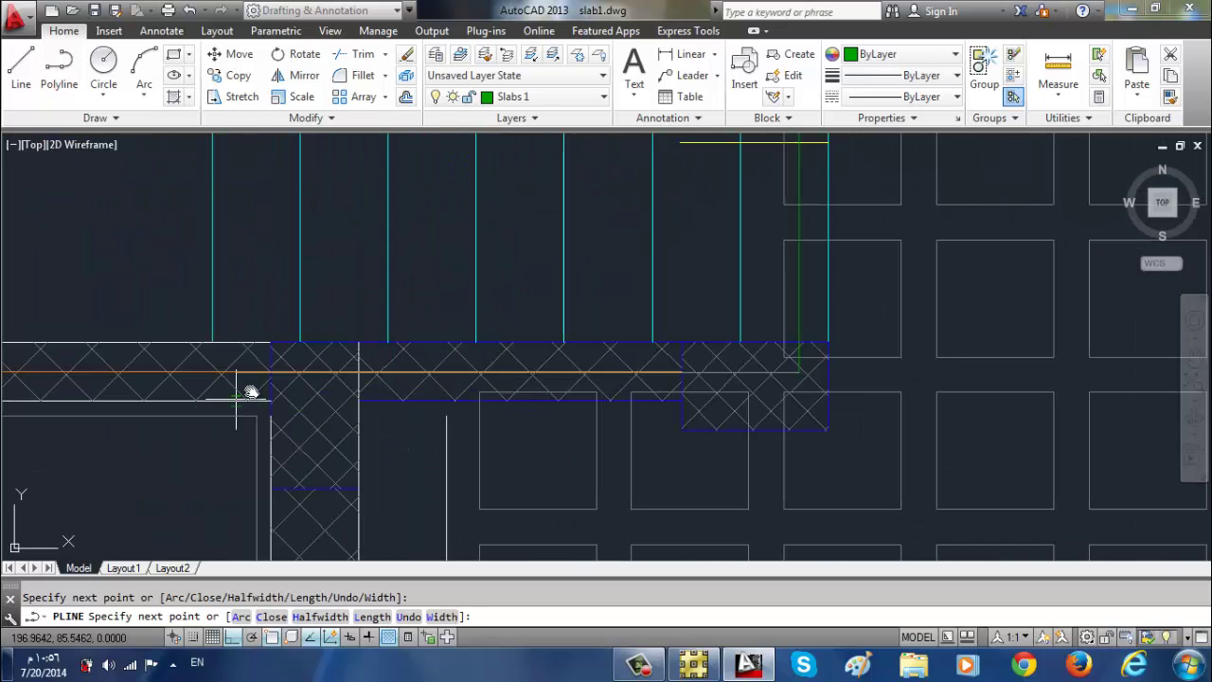
pyautogui.scroll(-3, 273, 369)
pyautogui.scroll(2, 278, 441)
pyautogui.scroll(2, 414, 498)
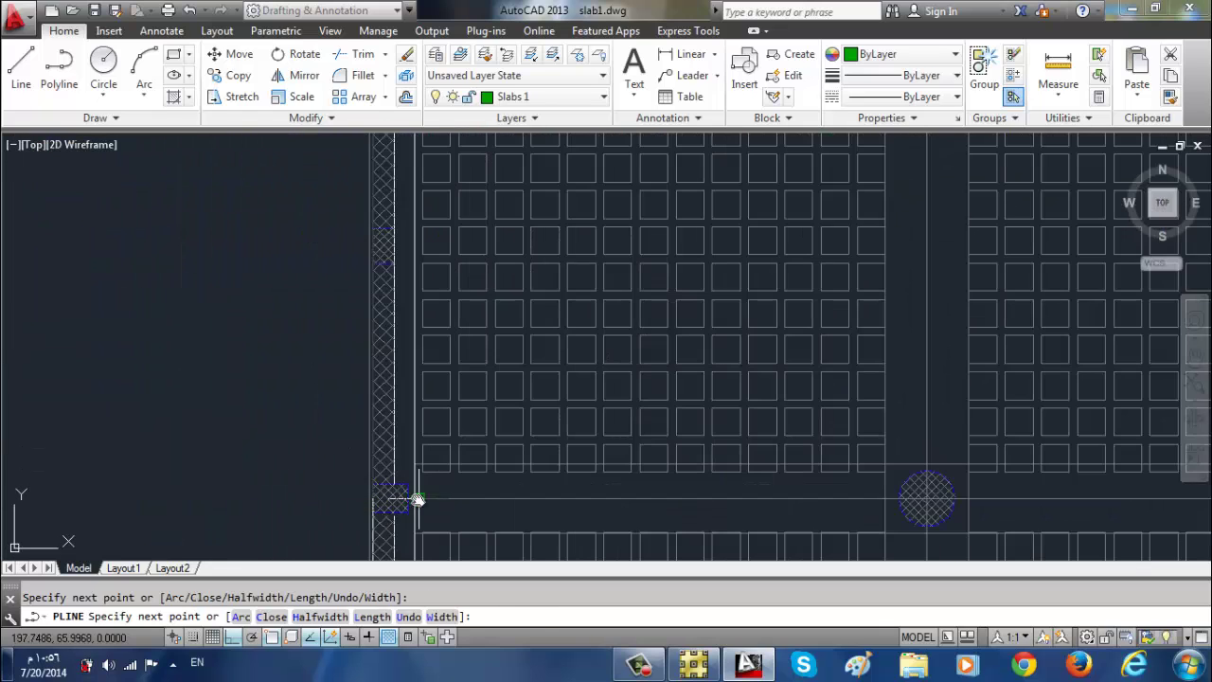
pyautogui.scroll(1, 280, 404)
pyautogui.scroll(3, 284, 405)
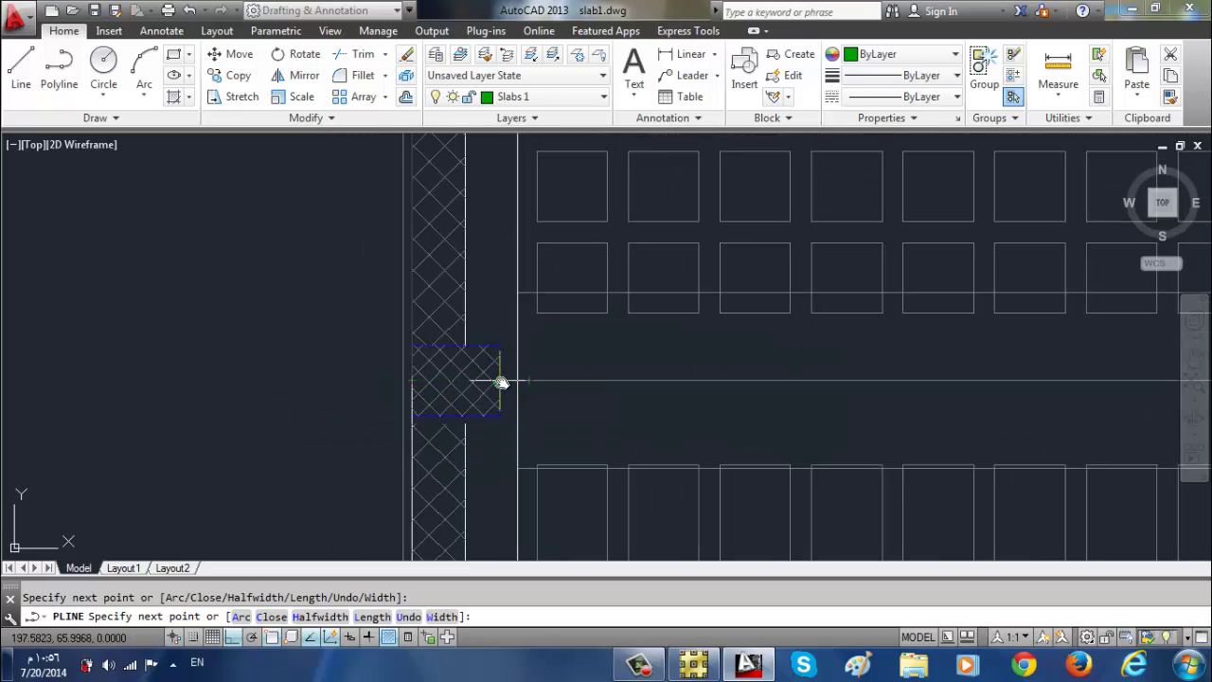
pyautogui.scroll(-4, 476, 386)
pyautogui.scroll(-3, 274, 347)
pyautogui.scroll(3, 535, 352)
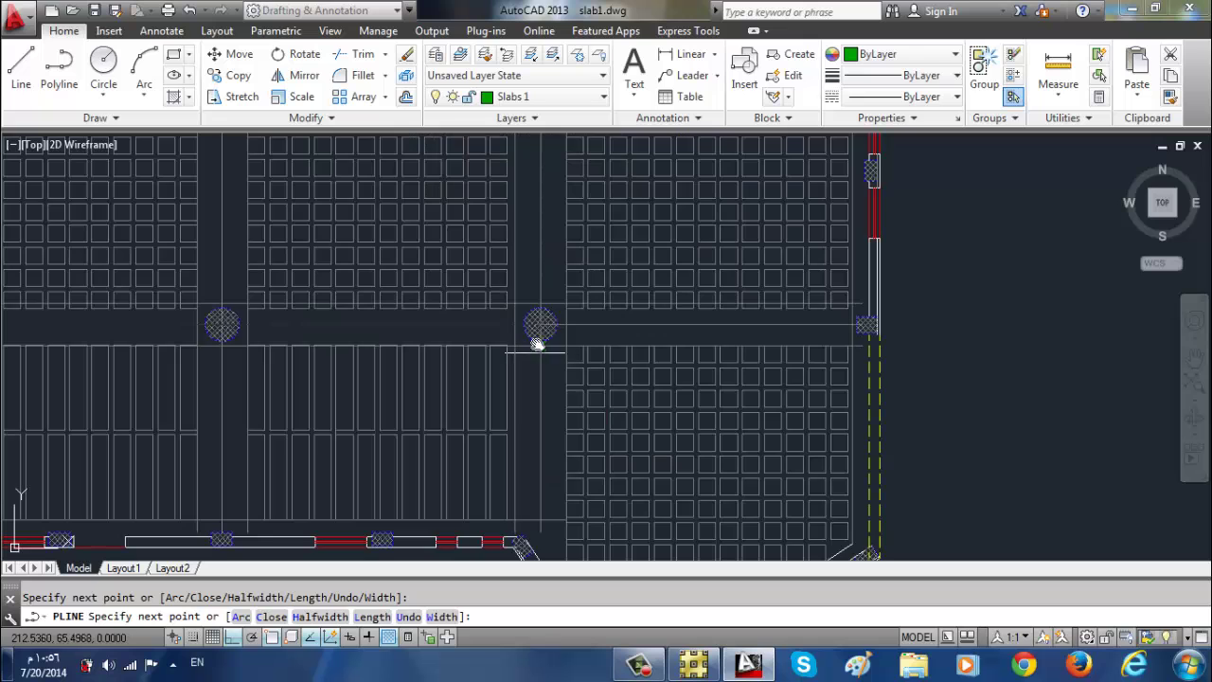
pyautogui.scroll(7, 530, 339)
pyautogui.scroll(-8, 524, 335)
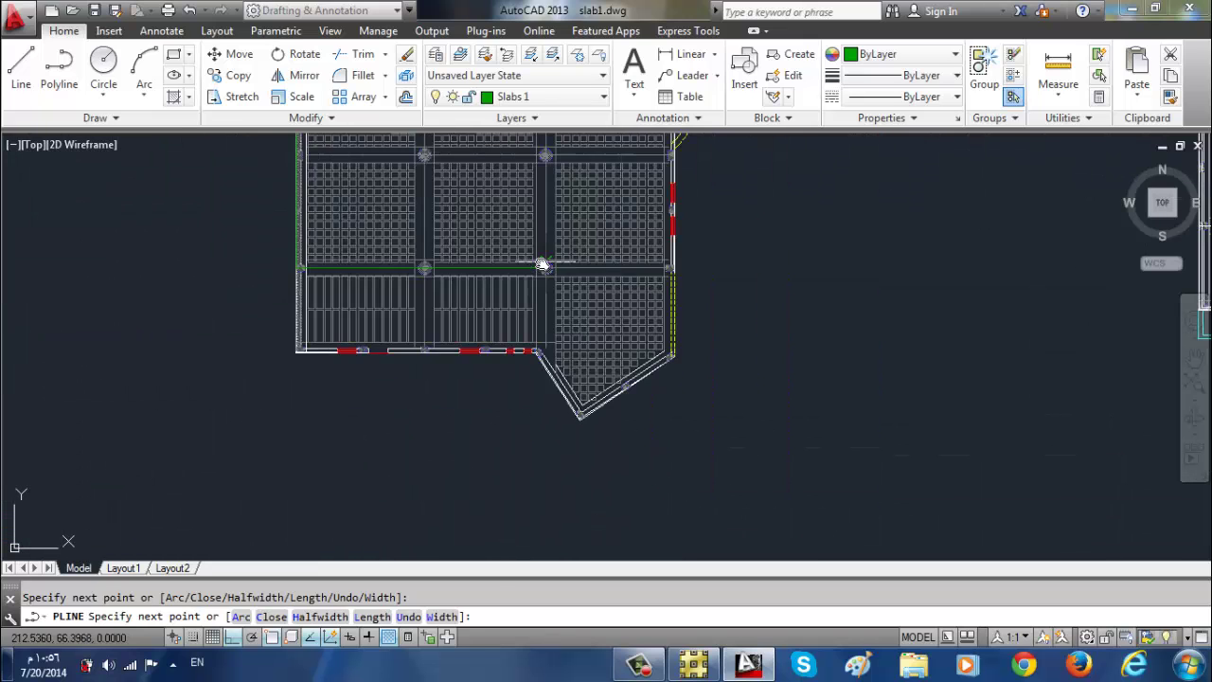
pyautogui.scroll(5, 566, 369)
pyautogui.scroll(5, 565, 493)
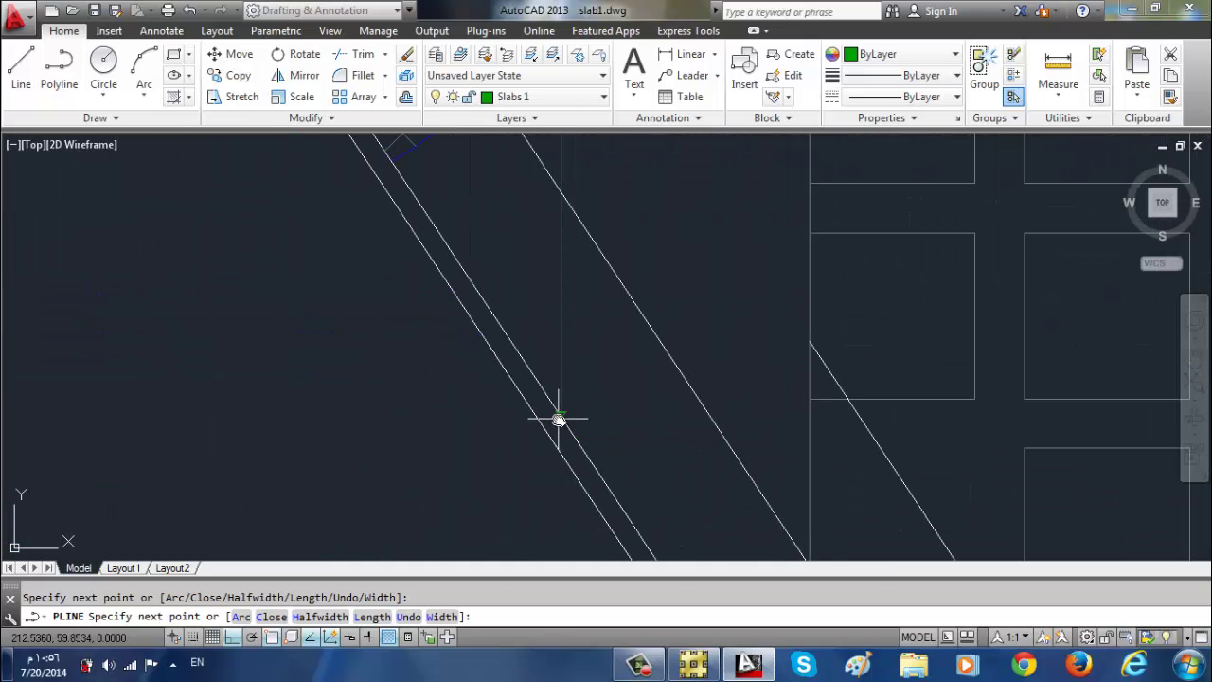
pyautogui.scroll(-6, 559, 419)
pyautogui.scroll(4, 501, 439)
pyautogui.scroll(-3, 490, 419)
pyautogui.scroll(3, 431, 438)
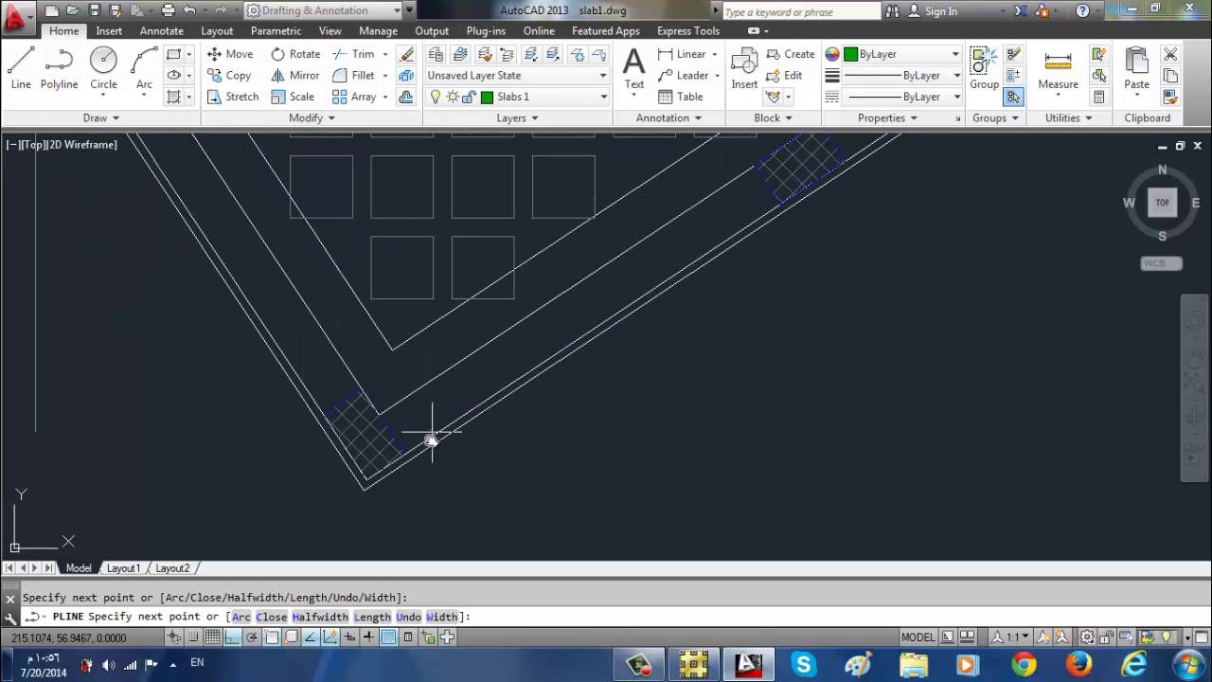
pyautogui.scroll(-5, 365, 481)
pyautogui.scroll(5, 487, 423)
pyautogui.scroll(-4, 501, 419)
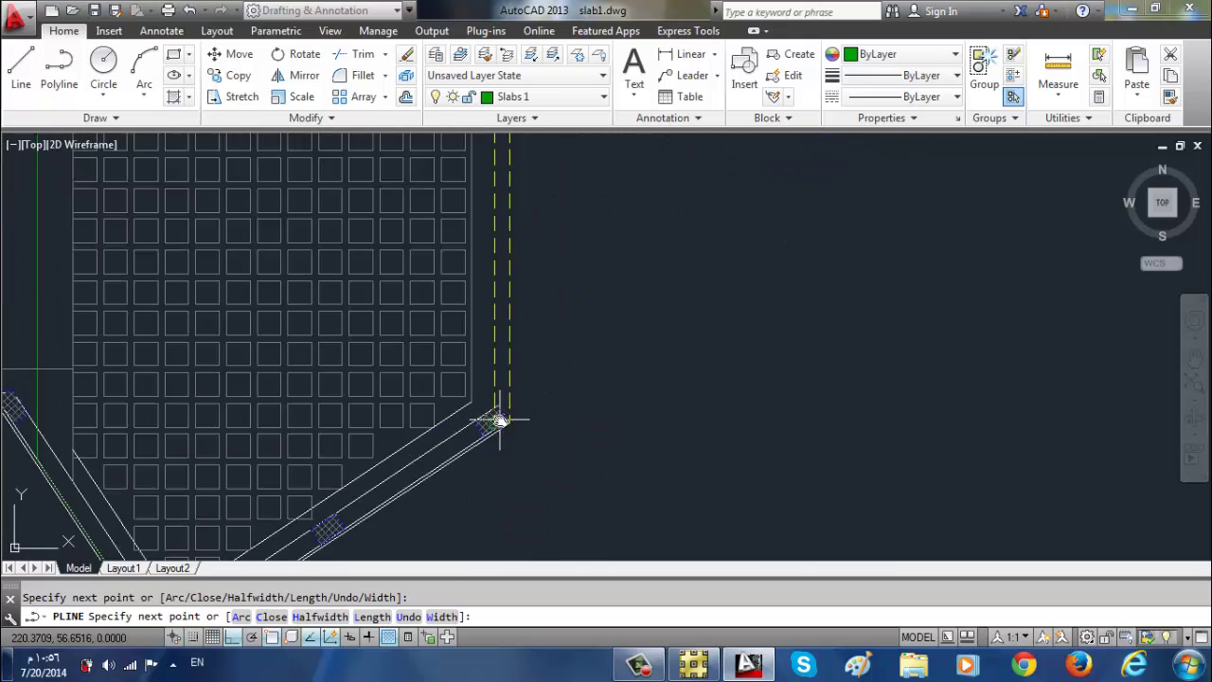
pyautogui.scroll(-2, 495, 346)
pyautogui.scroll(5, 496, 346)
pyautogui.scroll(-5, 367, 409)
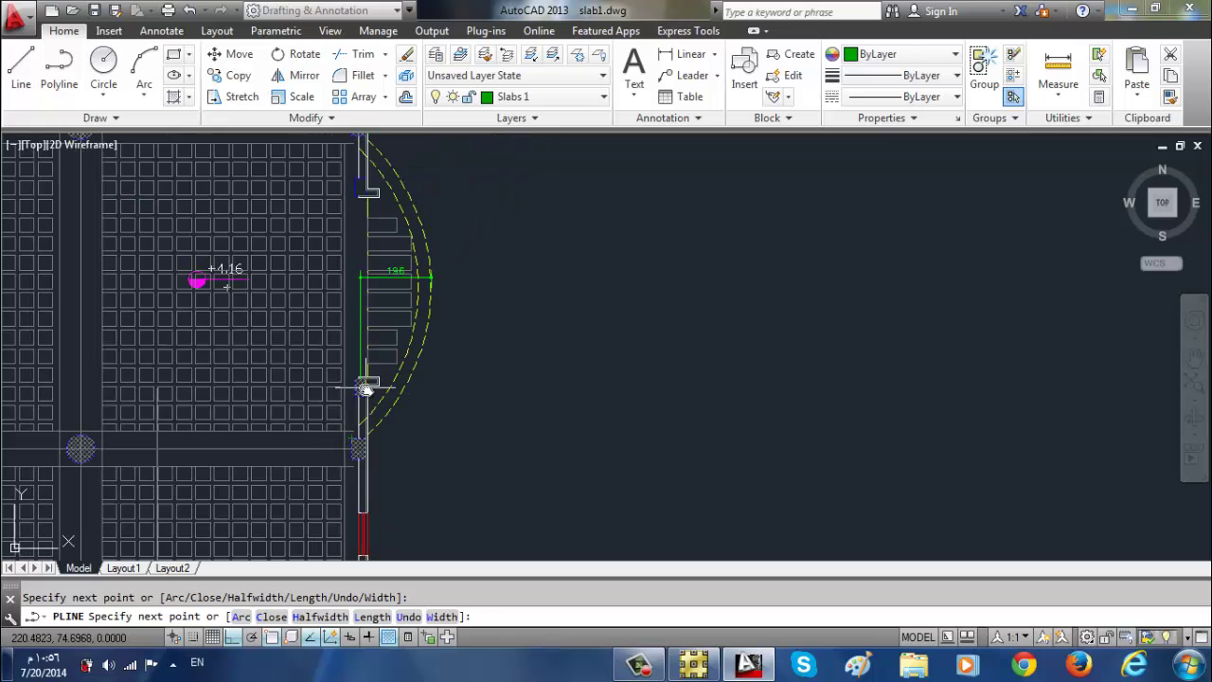
pyautogui.scroll(-2, 365, 247)
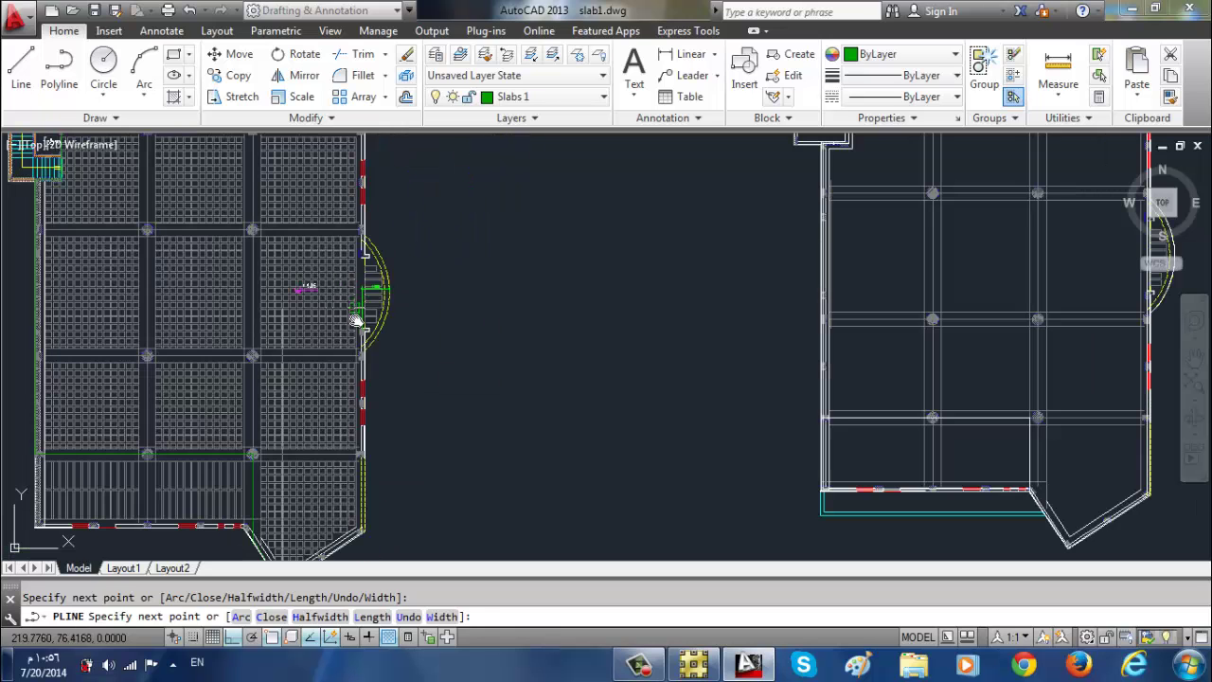
pyautogui.scroll(2, 346, 461)
pyautogui.scroll(3, 419, 414)
pyautogui.scroll(2, 450, 377)
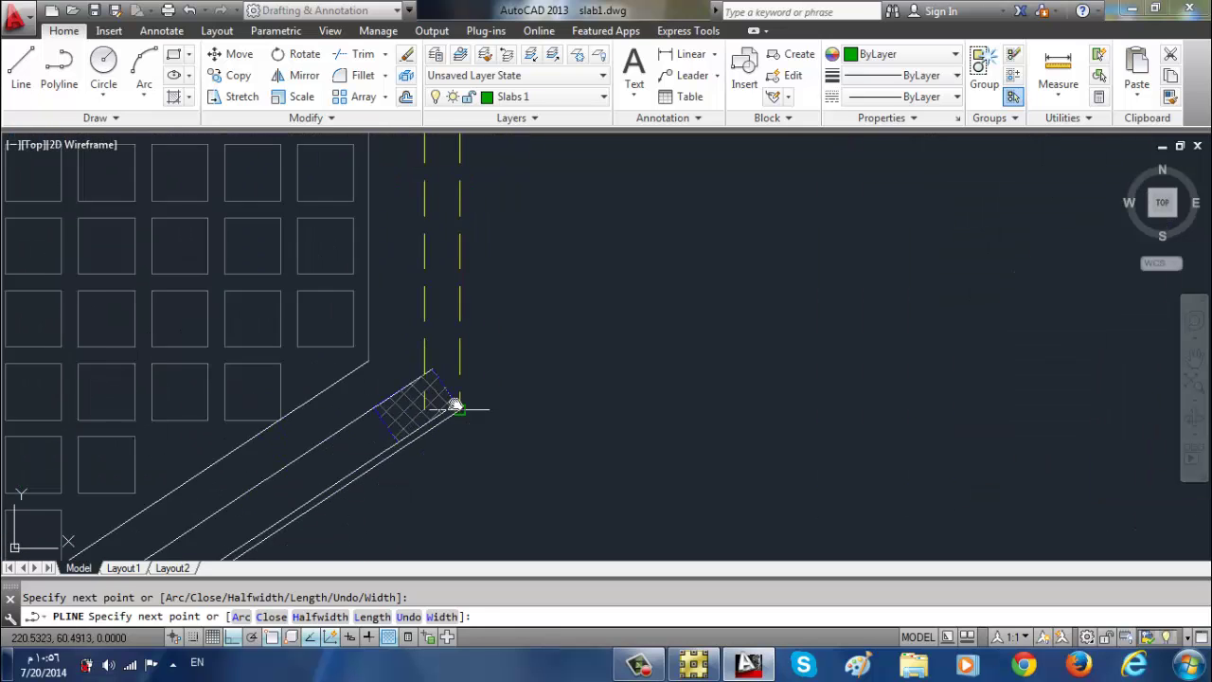
pyautogui.scroll(-3, 455, 405)
pyautogui.scroll(2, 456, 341)
pyautogui.scroll(3, 456, 258)
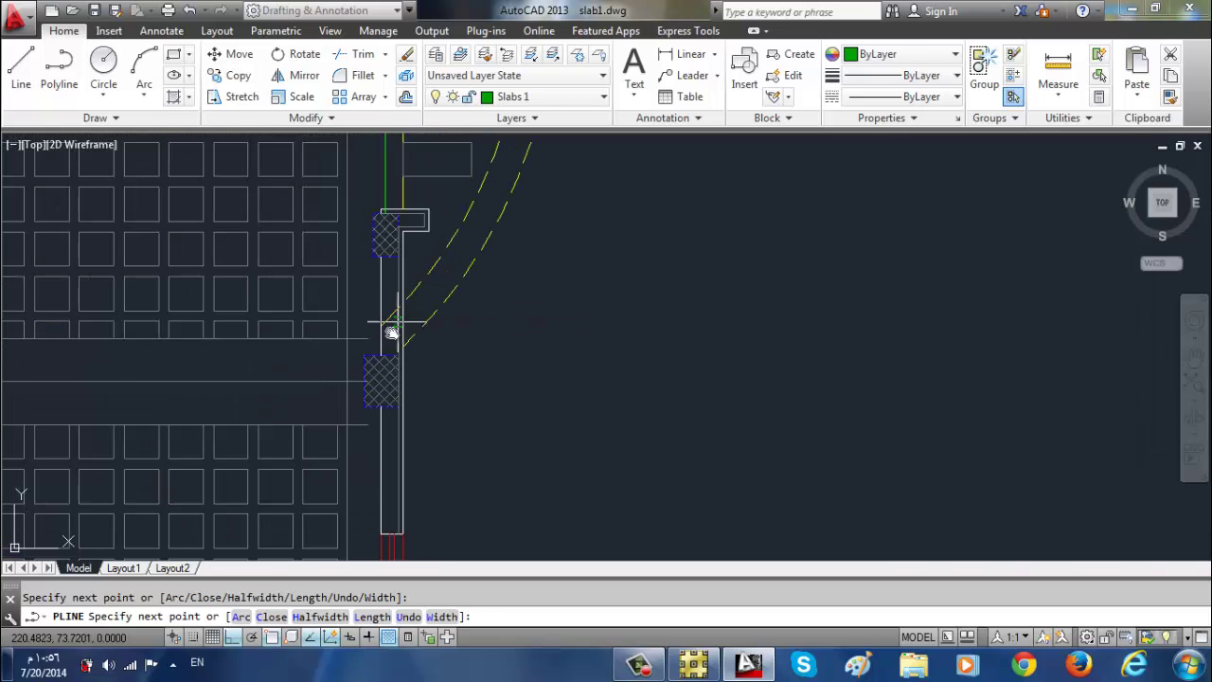
pyautogui.scroll(5, 396, 515)
pyautogui.scroll(-3, 443, 396)
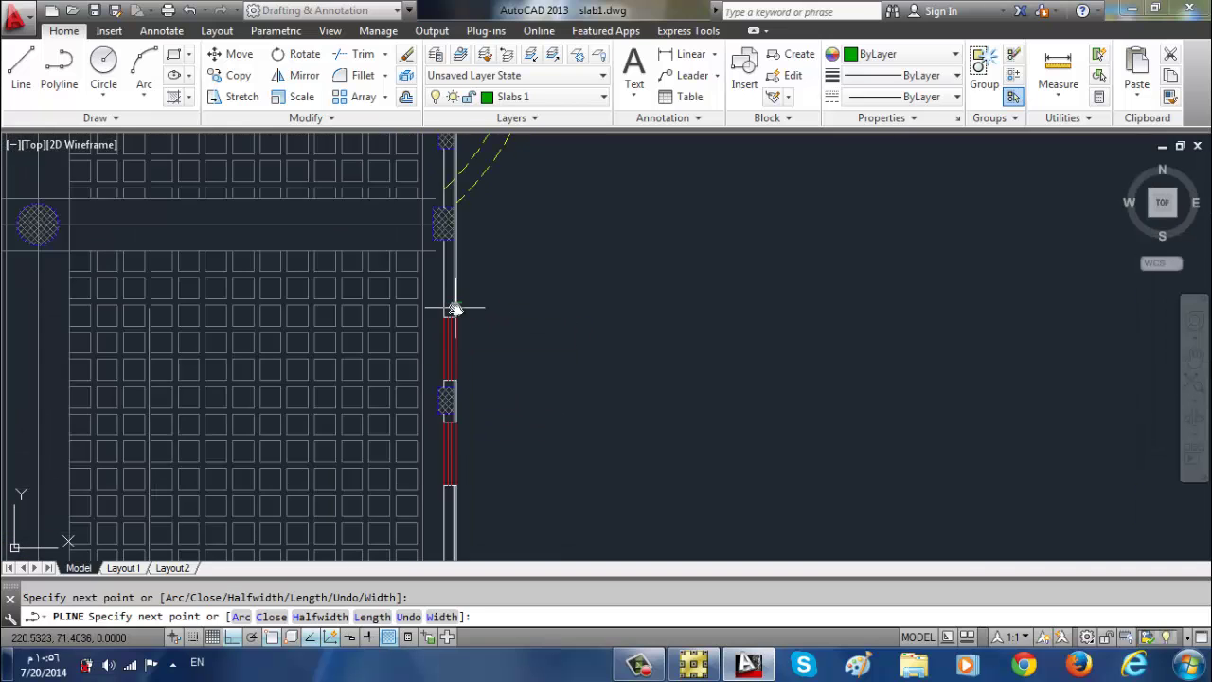
pyautogui.scroll(-3, 454, 309)
pyautogui.scroll(2, 473, 319)
pyautogui.scroll(2, 443, 334)
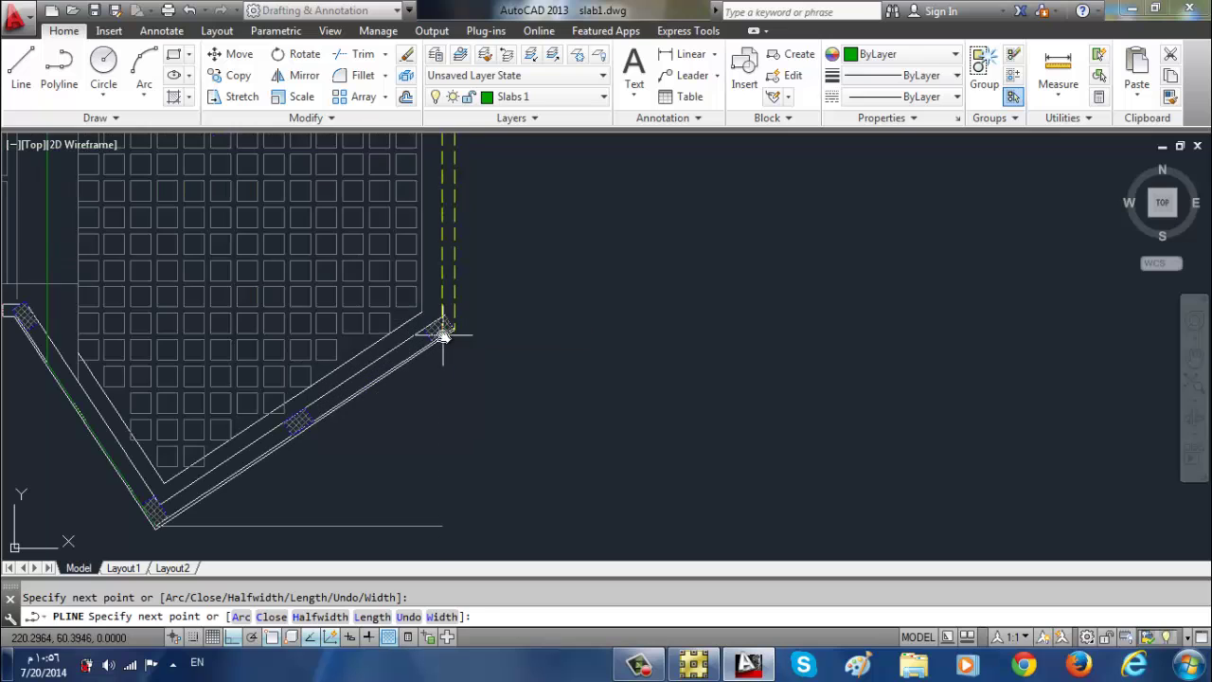
pyautogui.scroll(2, 449, 340)
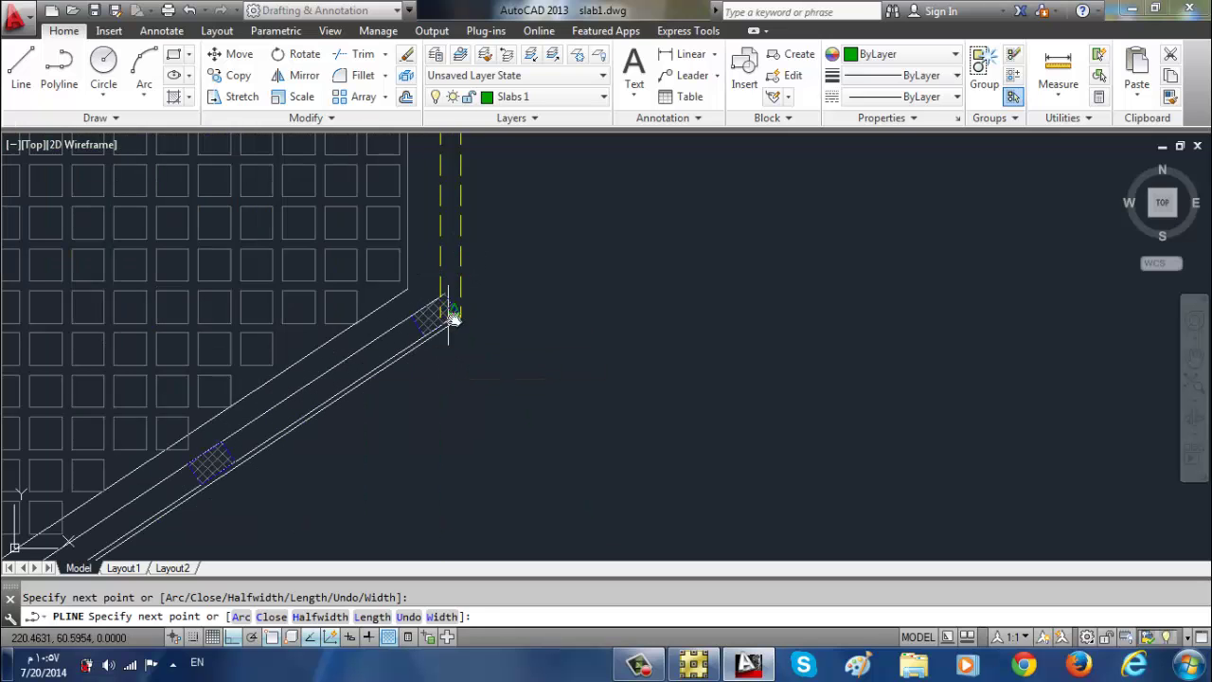
pyautogui.scroll(-3, 455, 318)
pyautogui.press('Escape')
pyautogui.scroll(2, 471, 360)
# - Window-select the lines at the angled lower-right corner, then back out of the grip stretch
pyautogui.scroll(2, 469, 359)
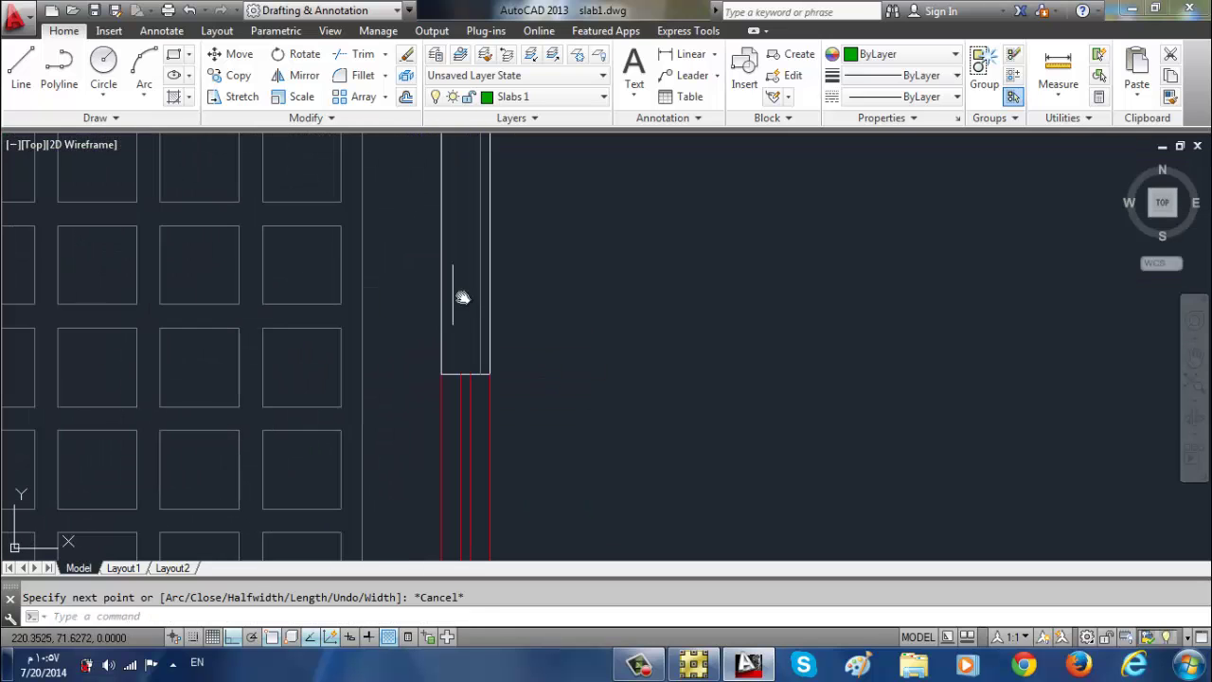
pyautogui.click(479, 379)
pyautogui.scroll(-3, 480, 378)
pyautogui.scroll(2, 473, 493)
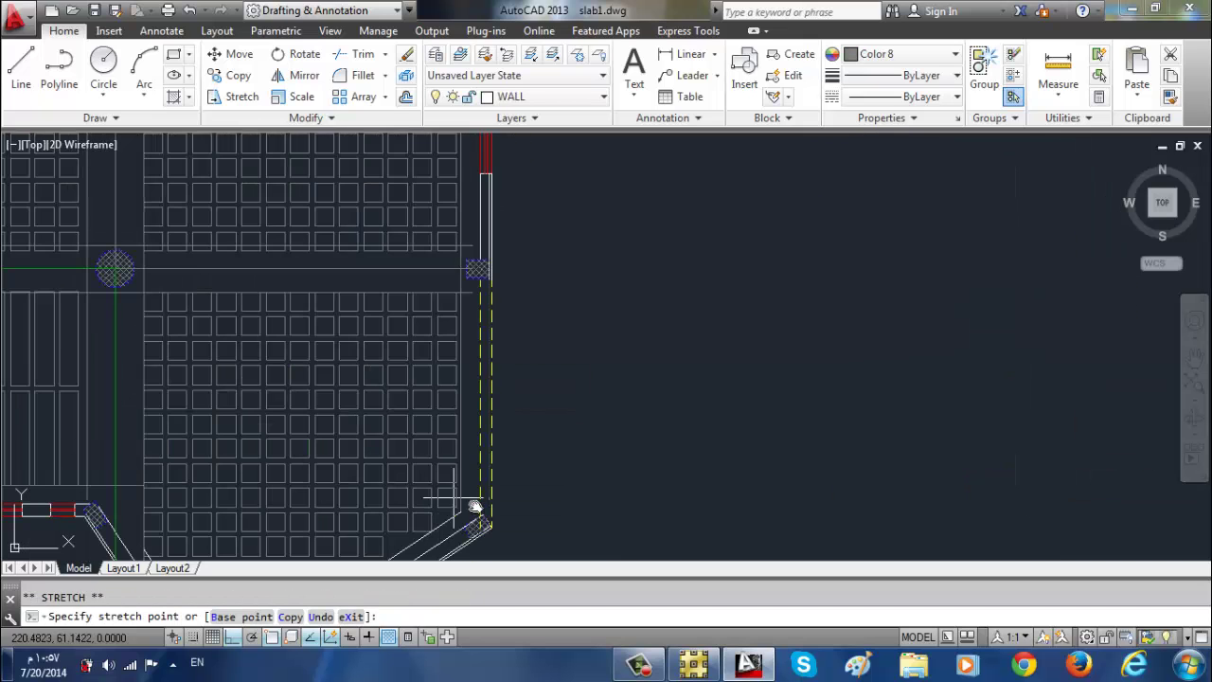
pyautogui.scroll(1, 473, 457)
pyautogui.scroll(2, 471, 459)
pyautogui.scroll(2, 474, 417)
pyautogui.scroll(1, 488, 312)
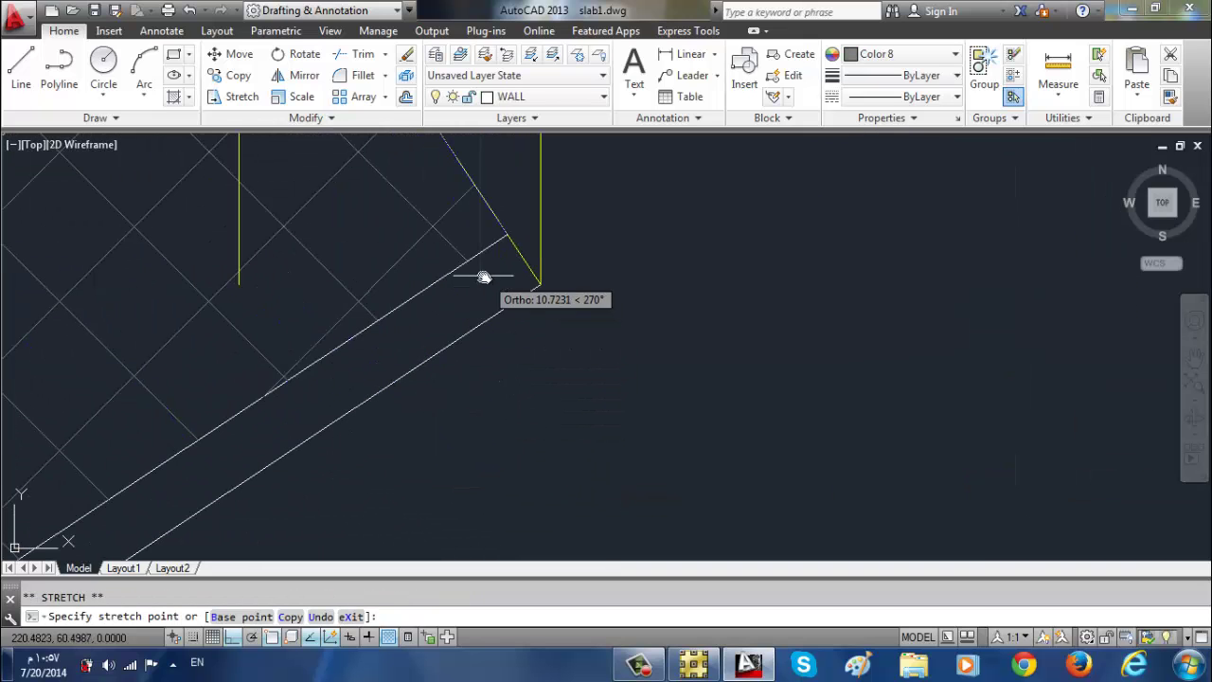
pyautogui.press('Escape')
# - Trim the slab lines that run into the wall at the angled corner
pyautogui.press('Return')
pyautogui.press('Return')
pyautogui.click(473, 306)
pyautogui.click(483, 274)
pyautogui.scroll(-2, 506, 281)
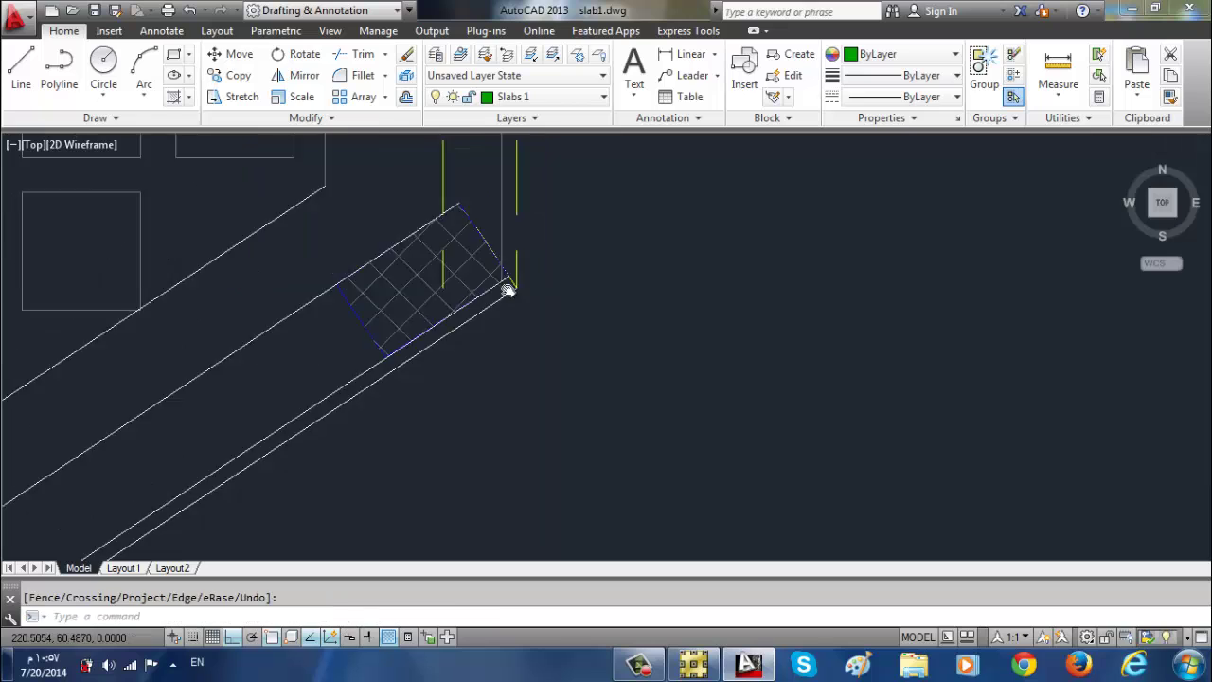
pyautogui.scroll(1, 558, 309)
pyautogui.scroll(1, 408, 379)
# - Delete the stray leftover object at the corner
pyautogui.press('Delete')
pyautogui.scroll(-3, 437, 373)
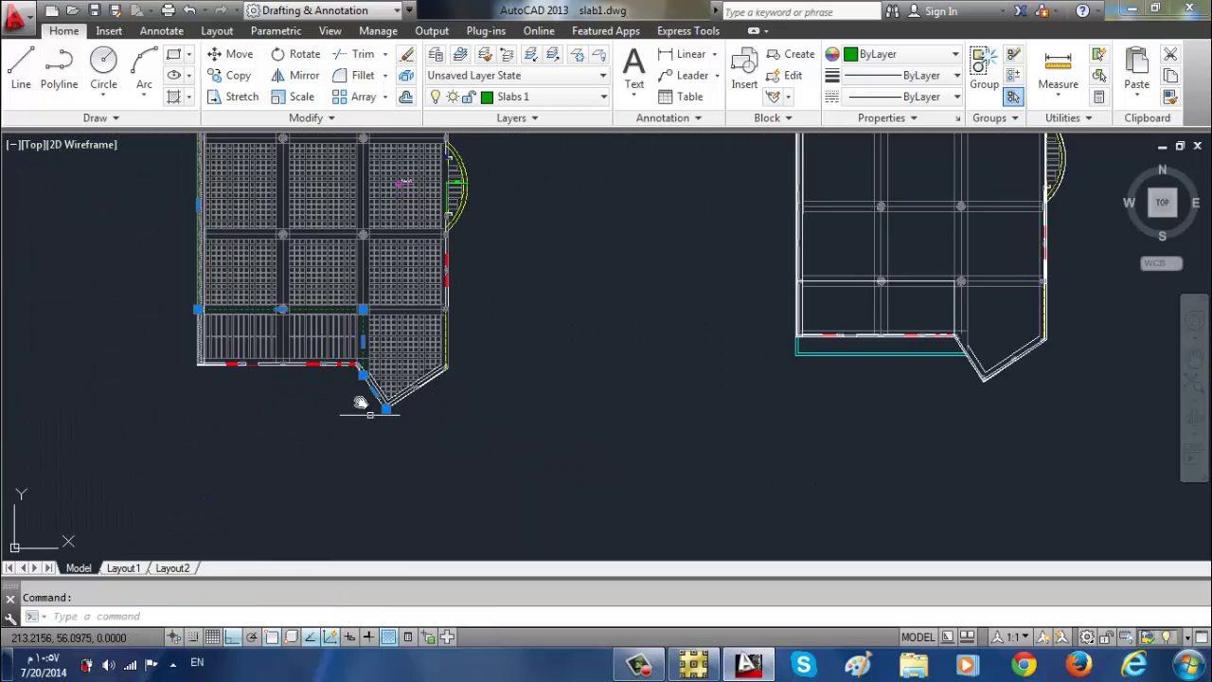
pyautogui.scroll(-1, 407, 384)
pyautogui.scroll(1, 400, 330)
pyautogui.scroll(2, 410, 256)
pyautogui.scroll(3, 410, 256)
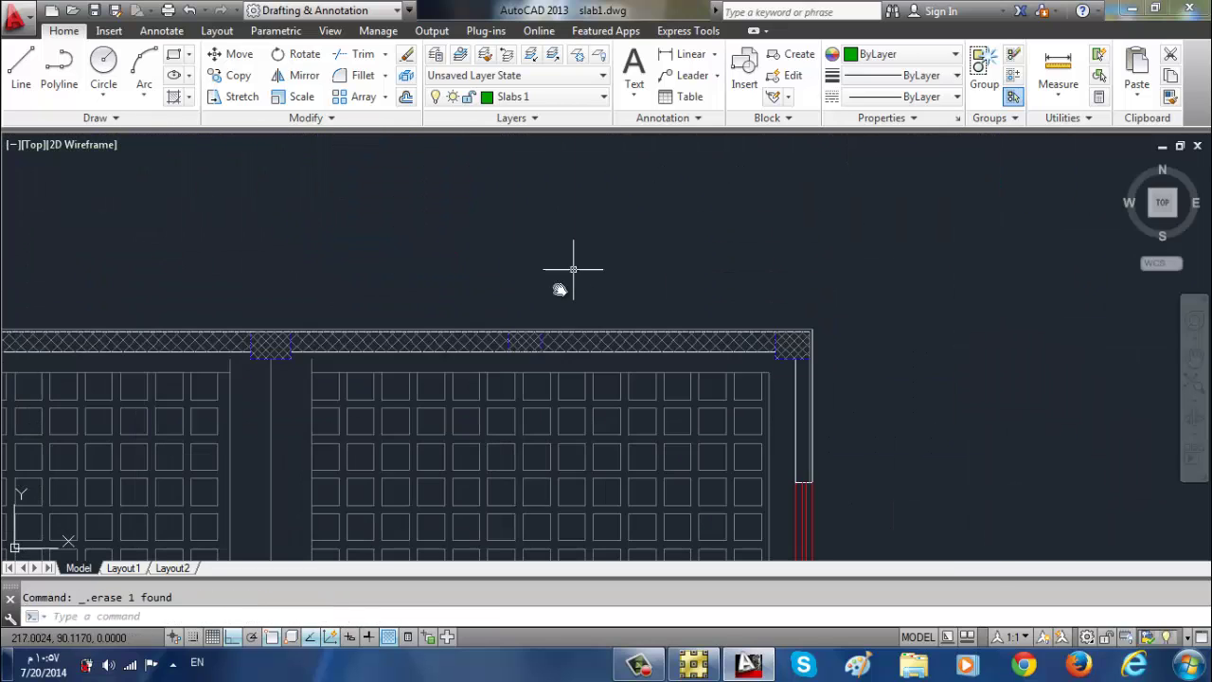
# - Start a new slab-outline polyline from the top wall to the slab corner
pyautogui.click(58, 66)
pyautogui.scroll(2, 622, 312)
pyautogui.click(661, 391)
pyautogui.scroll(-2, 663, 379)
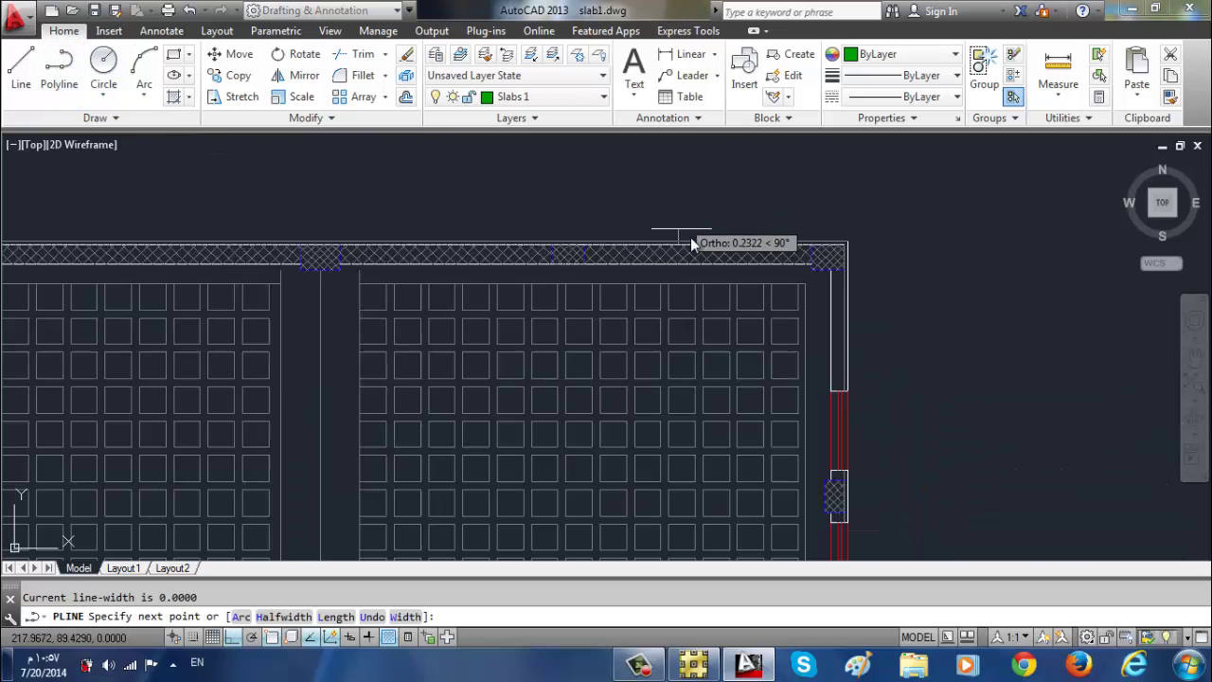
pyautogui.scroll(-1, 690, 237)
pyautogui.scroll(2, 161, 261)
pyautogui.scroll(2, 367, 269)
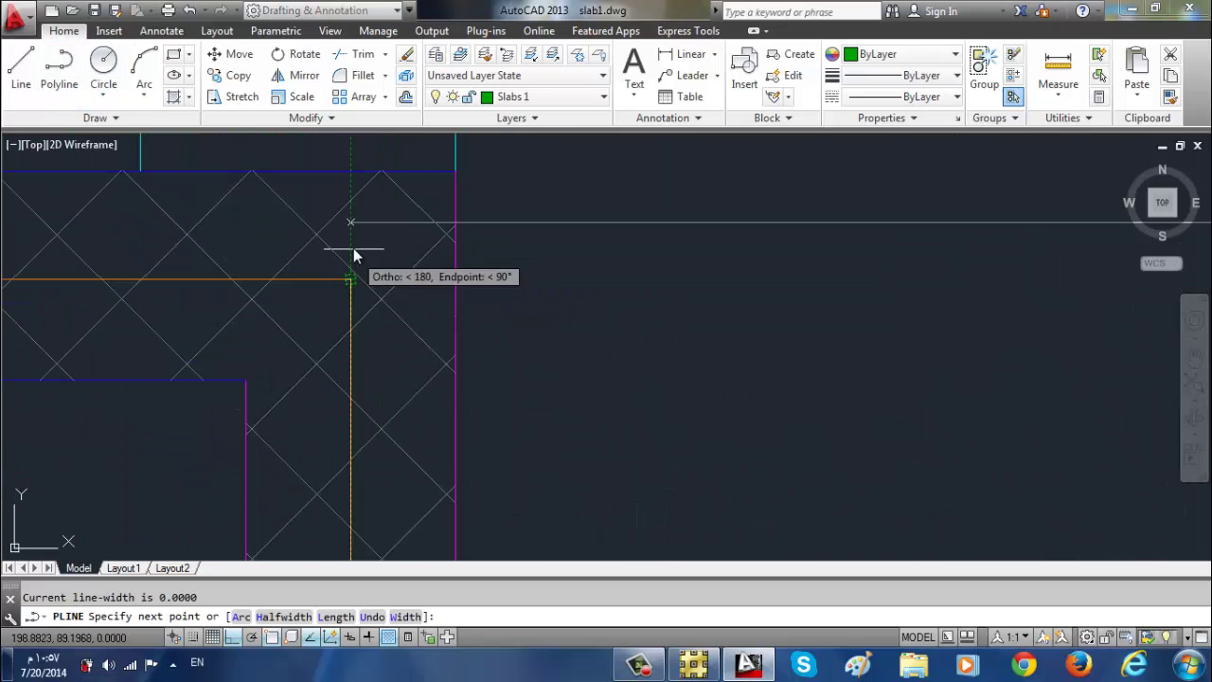
pyautogui.click(356, 256)
pyautogui.scroll(-3, 355, 284)
pyautogui.scroll(2, 289, 377)
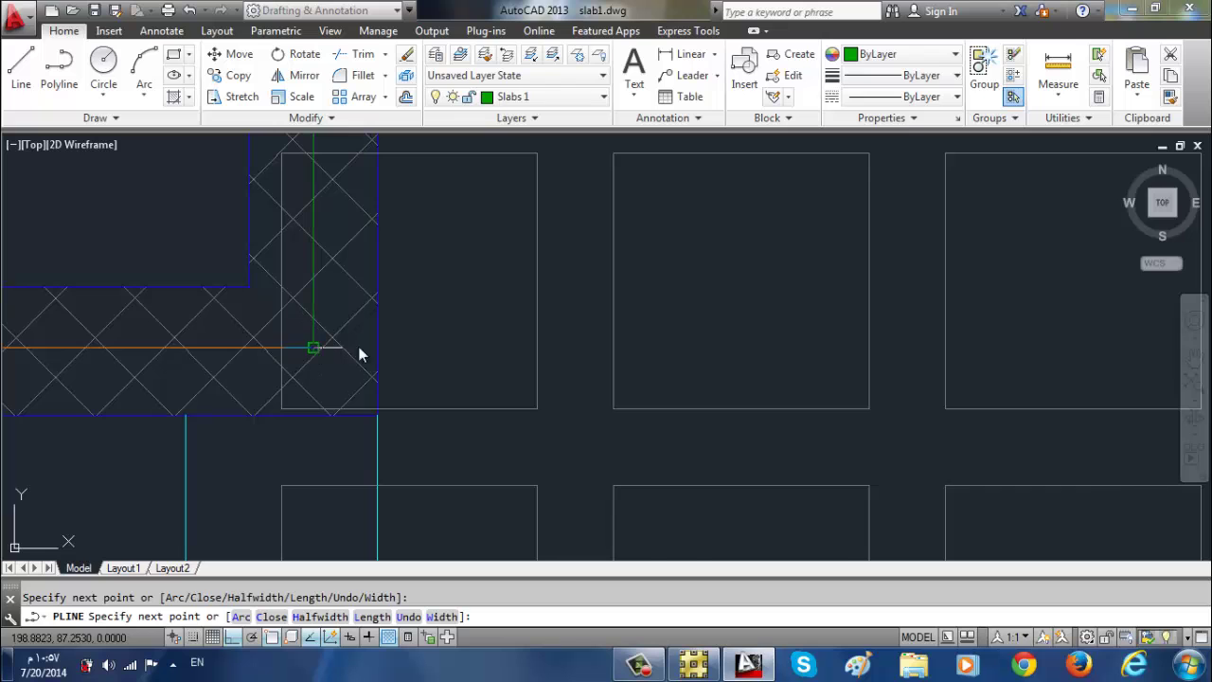
# - Pan over the whole slab to continue the outline around the diagonal side and top edge
pyautogui.scroll(-3, 360, 355)
pyautogui.scroll(-1, 254, 483)
pyautogui.scroll(3, 245, 358)
pyautogui.scroll(1, 234, 350)
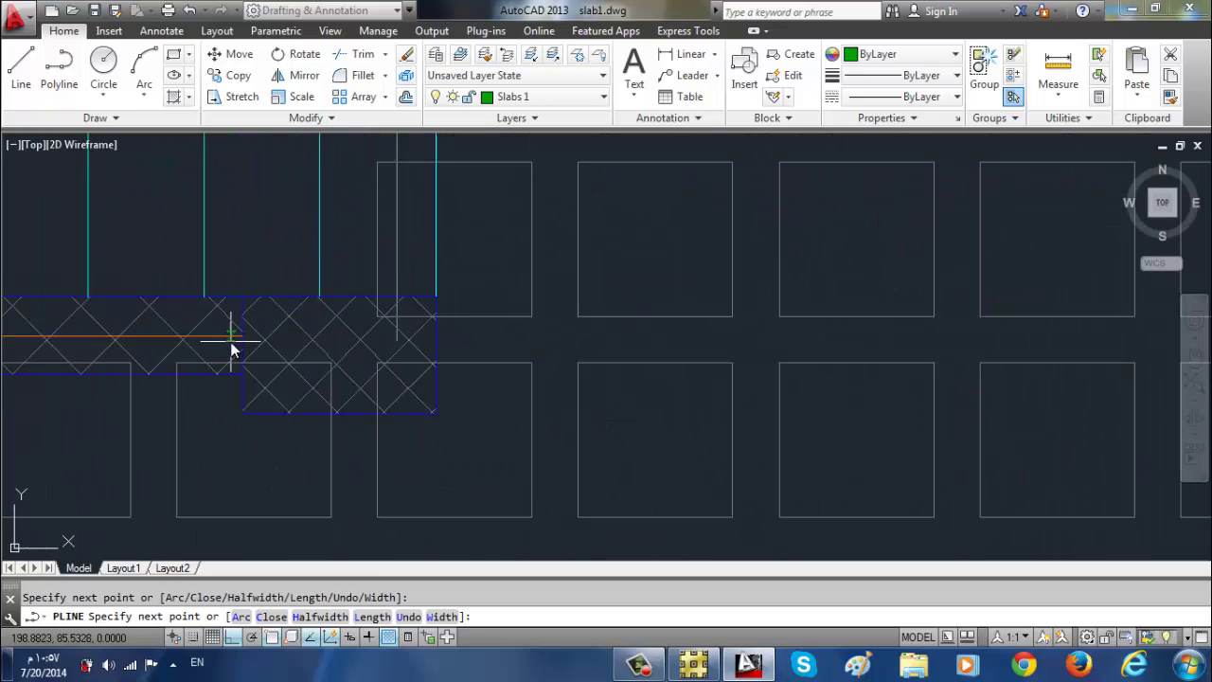
pyautogui.scroll(2, 237, 346)
pyautogui.scroll(-2, 262, 384)
pyautogui.scroll(2, 314, 280)
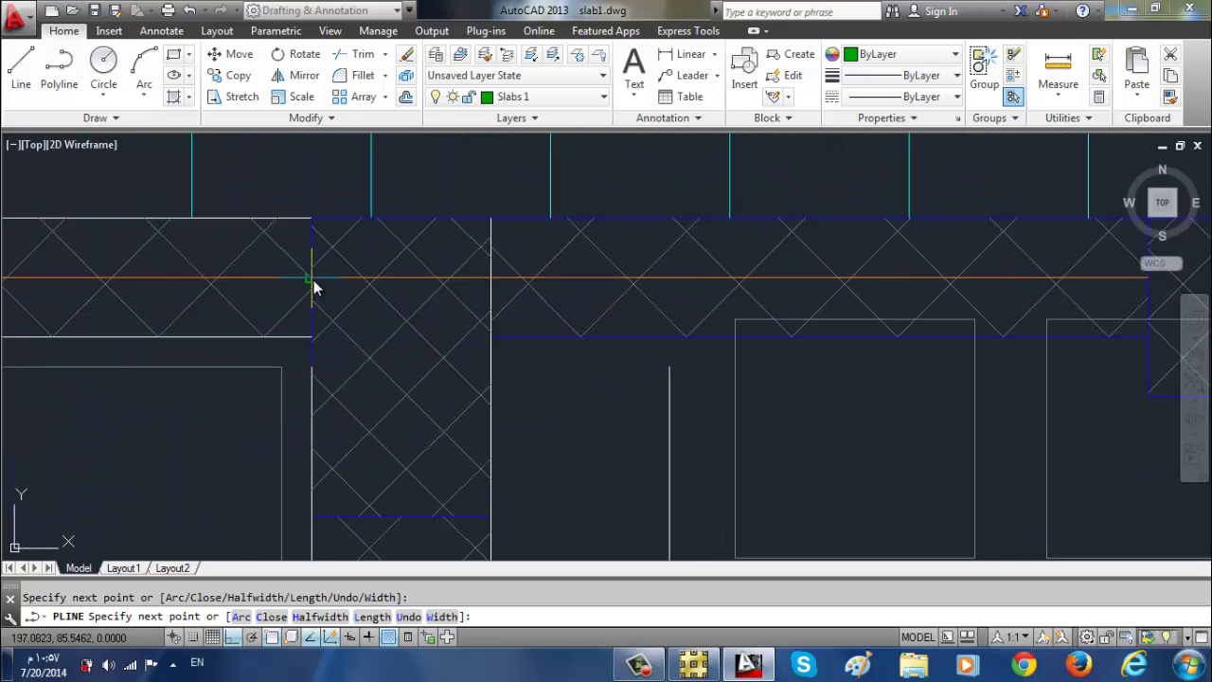
pyautogui.scroll(-3, 189, 384)
pyautogui.moveTo(190, 384); pyautogui.dragTo(246, 213, button='middle')
pyautogui.scroll(3, 259, 486)
pyautogui.scroll(2, 266, 409)
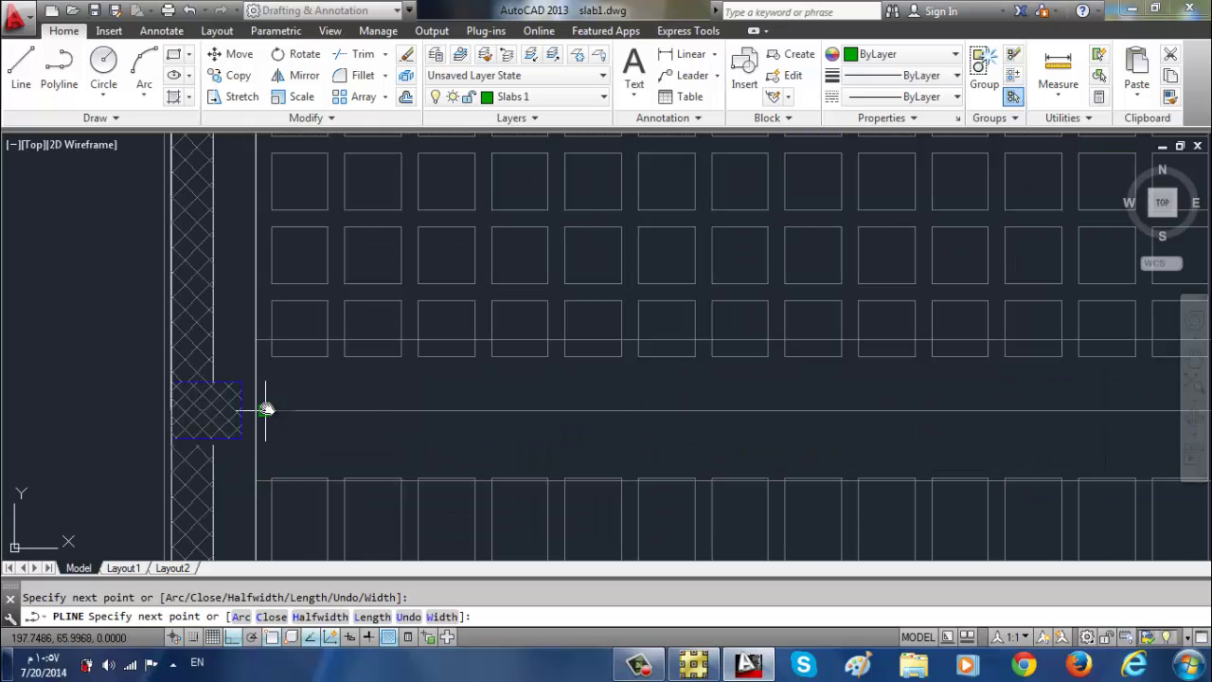
pyautogui.scroll(-3, 505, 414)
pyautogui.scroll(3, 576, 310)
pyautogui.scroll(-3, 474, 270)
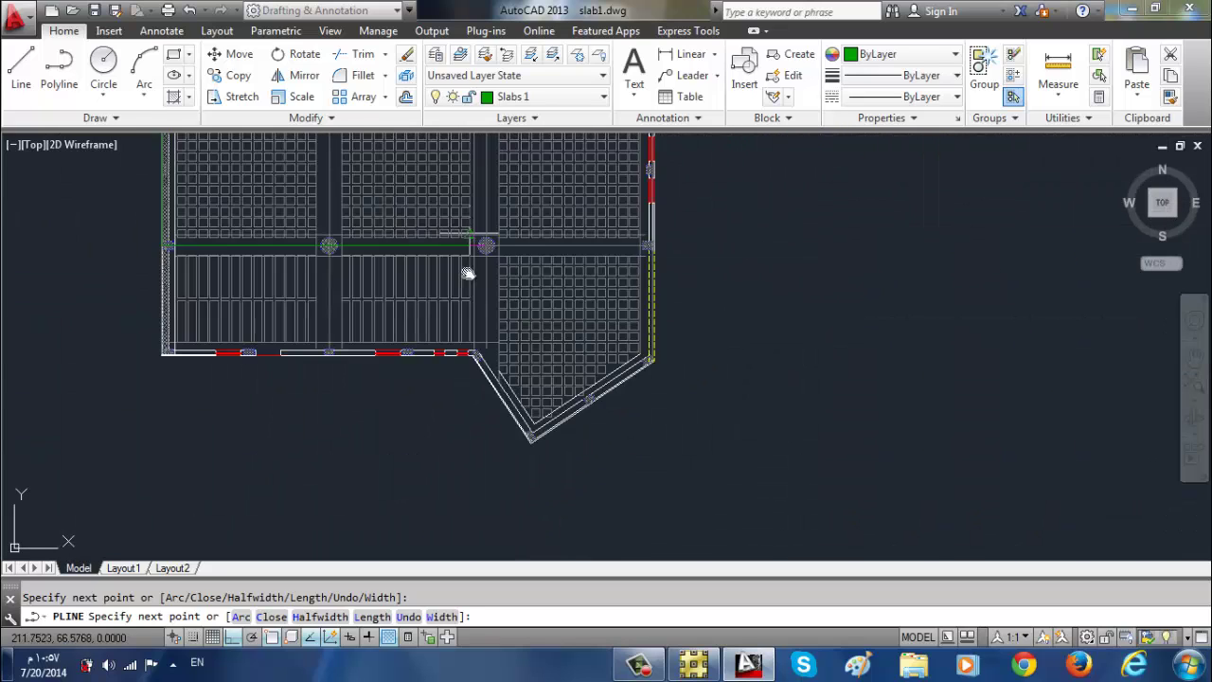
pyautogui.scroll(2, 477, 334)
pyautogui.scroll(3, 468, 295)
pyautogui.scroll(-4, 417, 312)
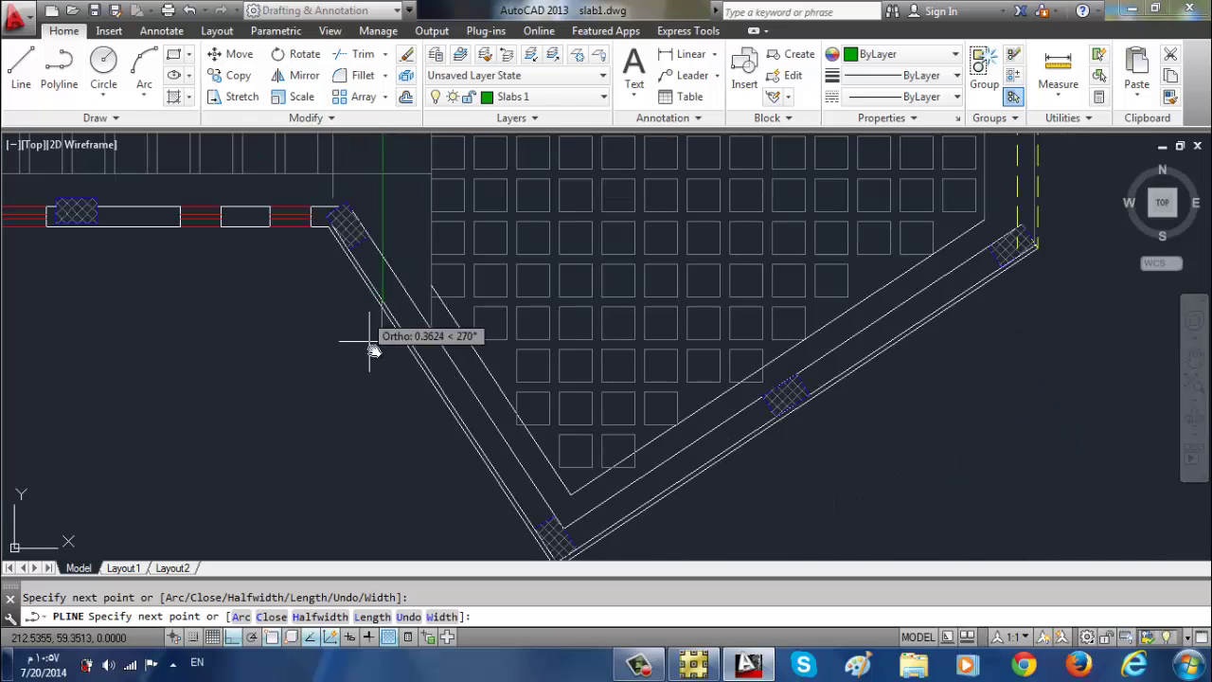
pyautogui.scroll(3, 426, 408)
pyautogui.scroll(-3, 555, 346)
pyautogui.scroll(3, 547, 329)
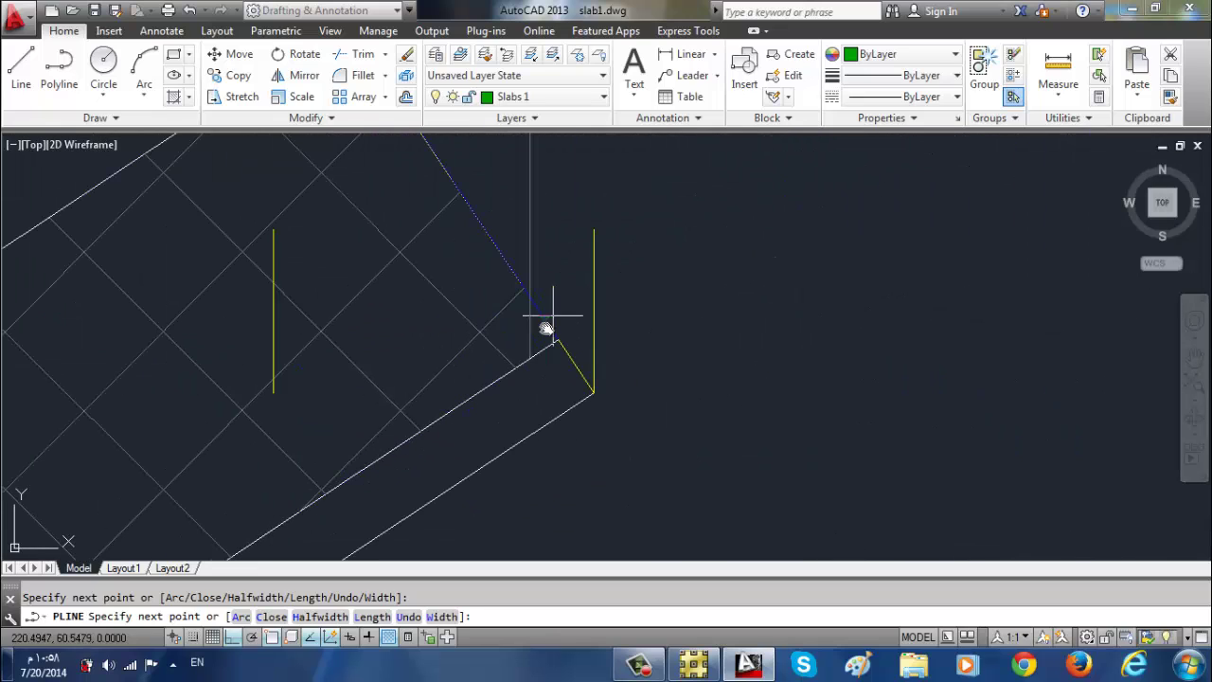
pyautogui.scroll(-2, 528, 360)
pyautogui.scroll(-2, 528, 195)
pyautogui.scroll(2, 473, 265)
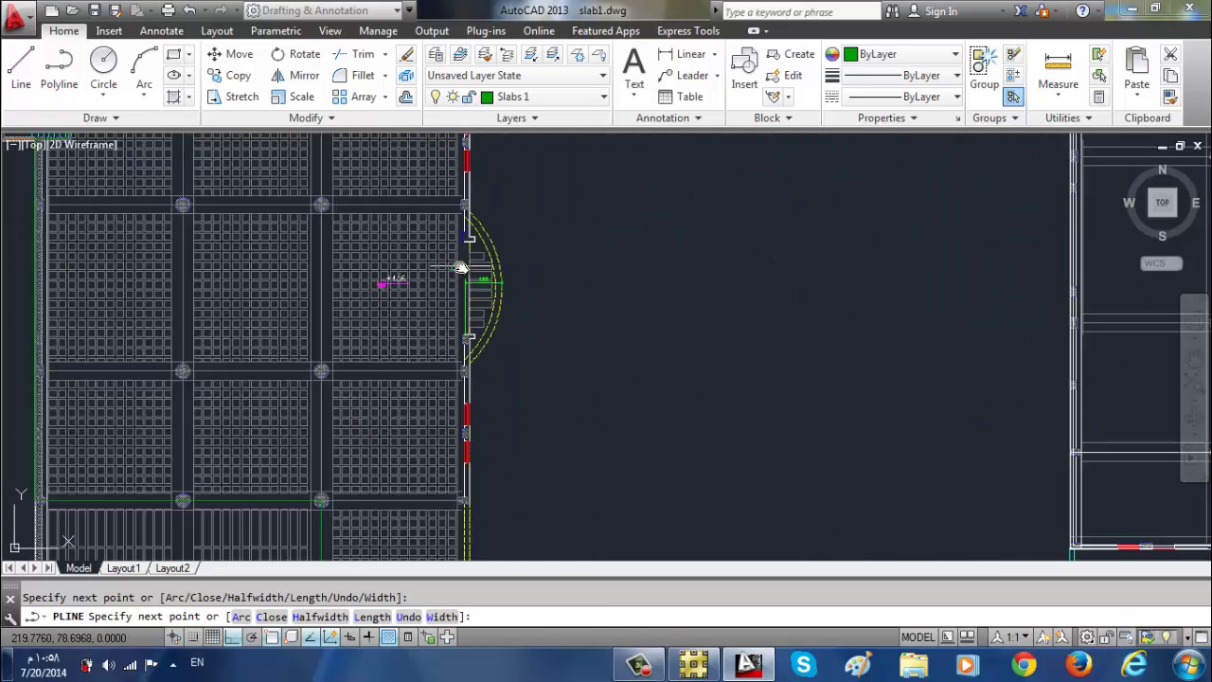
pyautogui.scroll(1, 460, 265)
pyautogui.scroll(-2, 462, 314)
pyautogui.scroll(2, 455, 244)
pyautogui.scroll(1, 426, 209)
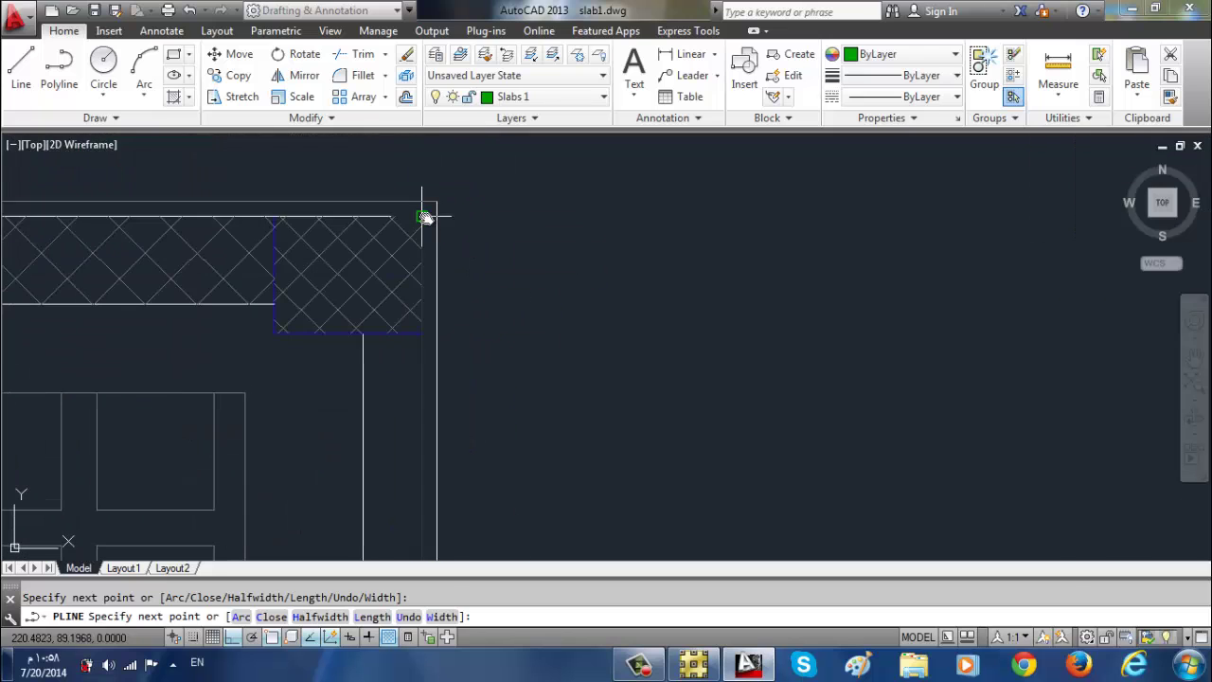
pyautogui.scroll(1, 397, 216)
pyautogui.scroll(-2, 396, 216)
pyautogui.scroll(-1, 314, 265)
pyautogui.scroll(2, 306, 278)
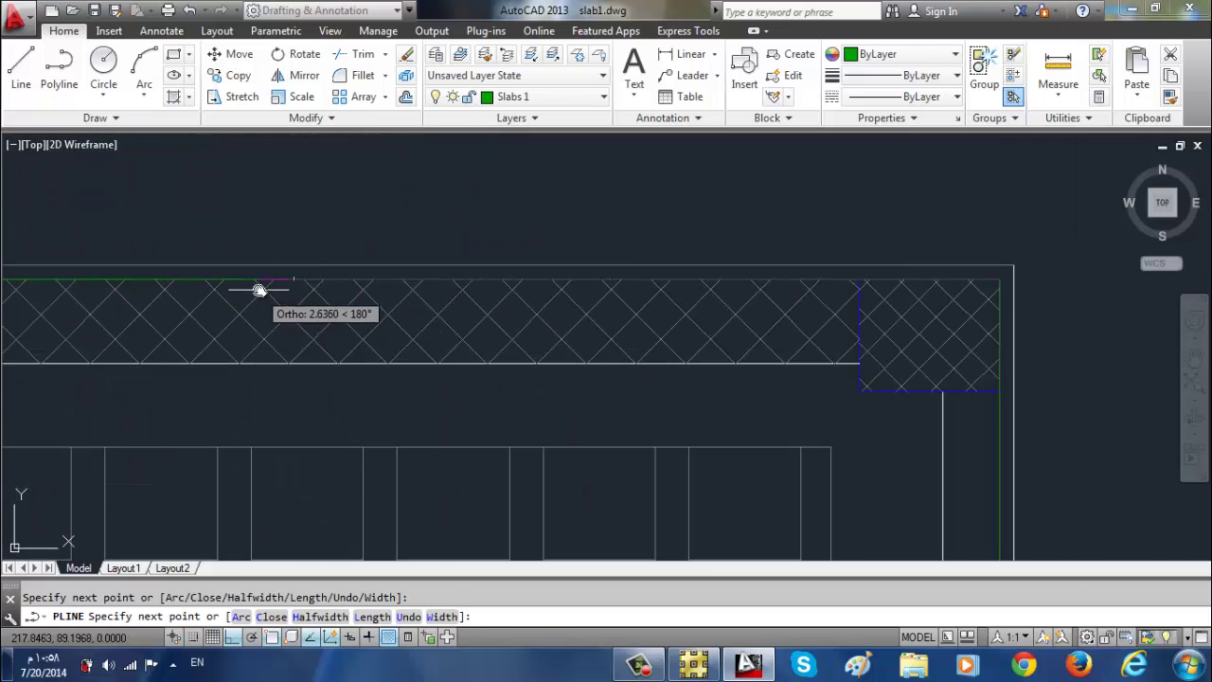
pyautogui.scroll(2, 257, 289)
# - Finish the slab outline polyline and move a copy of it to the left of the slab
pyautogui.scroll(-2, 414, 271)
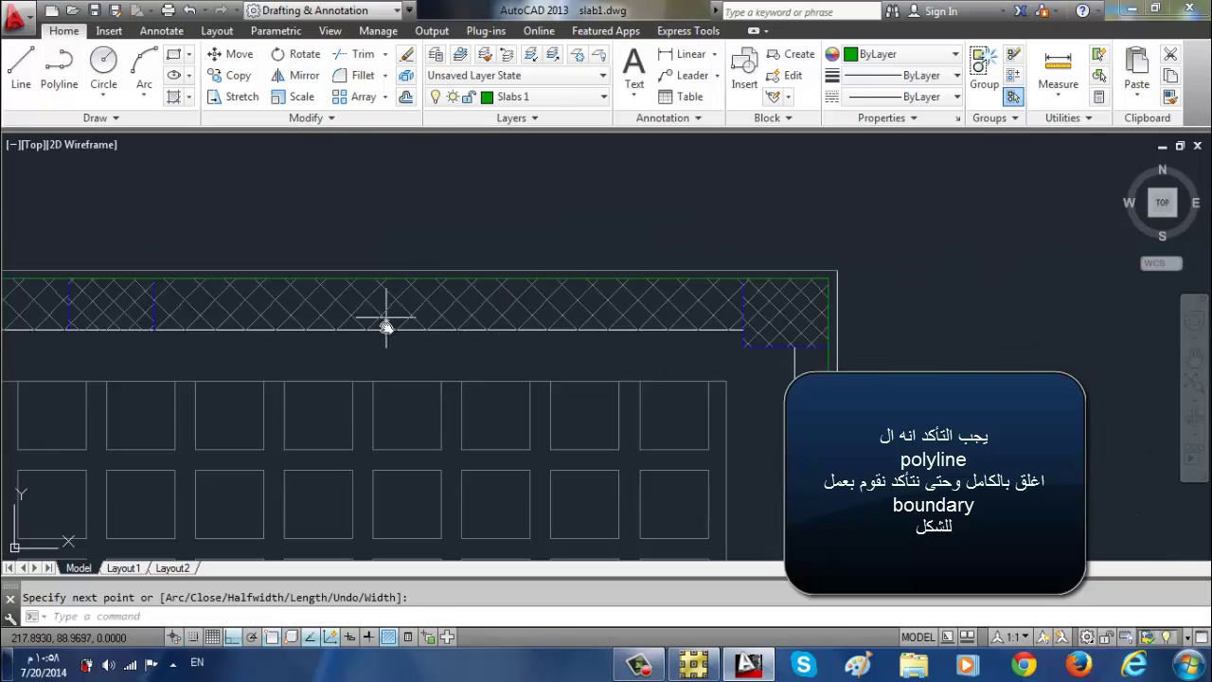
pyautogui.moveTo(388, 325); pyautogui.dragTo(503, 243, button='middle')
pyautogui.scroll(-2, 468, 271)
pyautogui.scroll(2, 462, 247)
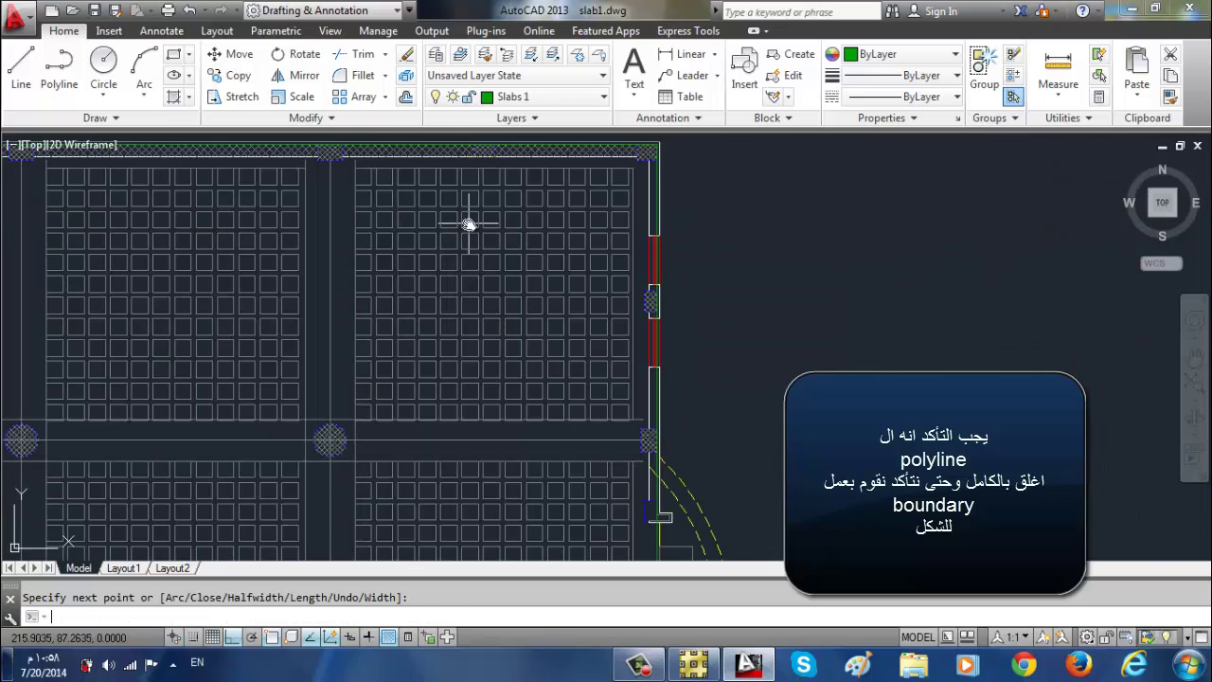
pyautogui.press('Escape')
pyautogui.write('m')
pyautogui.press('Return')
pyautogui.scroll(2, 512, 225)
pyautogui.scroll(2, 578, 228)
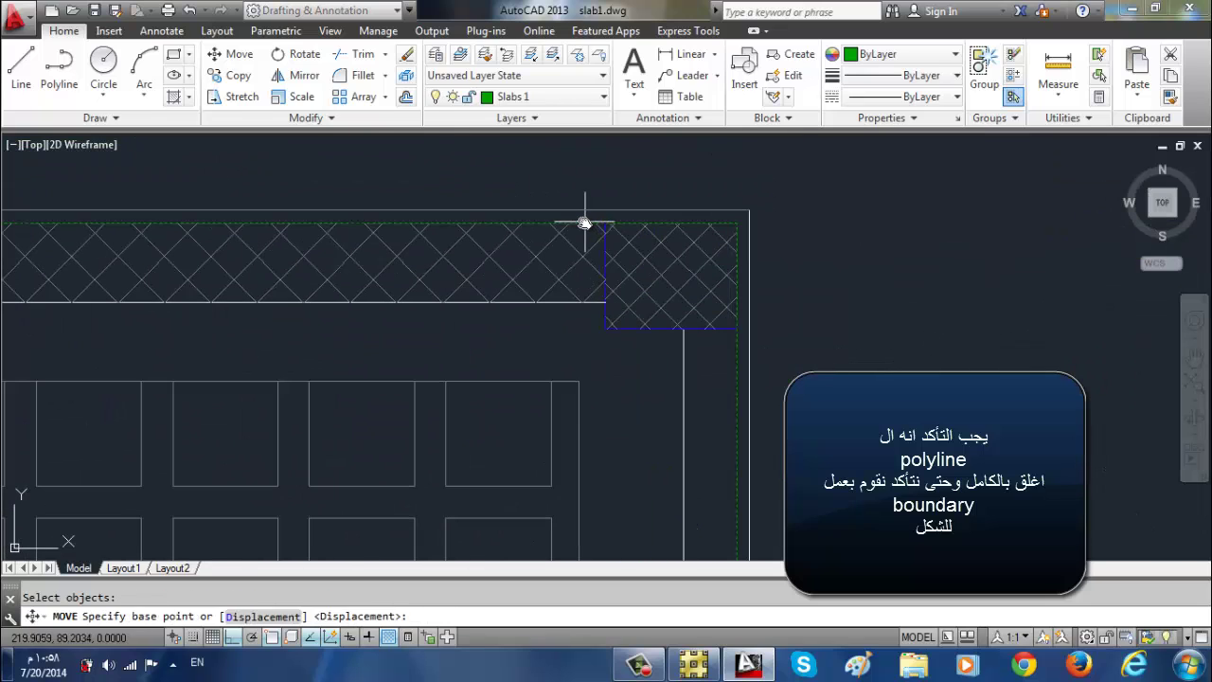
pyautogui.click(585, 223)
pyautogui.scroll(-5, 585, 224)
pyautogui.click(431, 277)
pyautogui.press('Escape')
pyautogui.write('h')
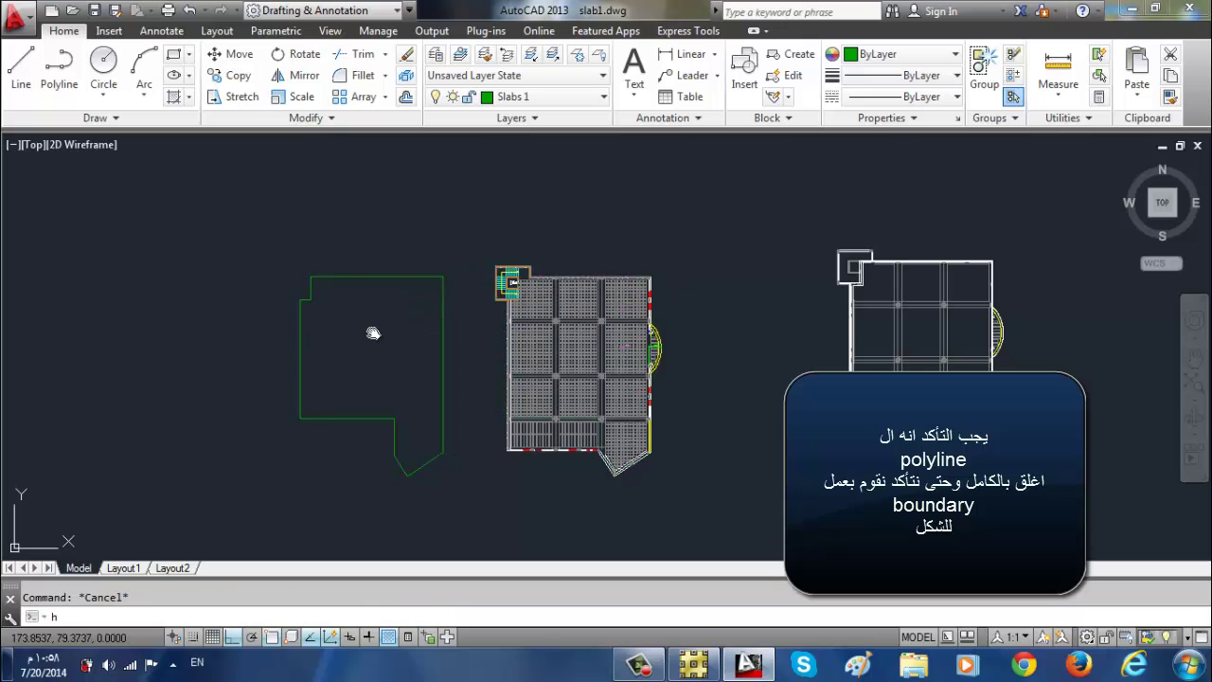
# - Test that the moved outline is closed by hatching inside it, then delete the hatch
pyautogui.press('Return')
pyautogui.click(368, 341)
pyautogui.press('Return')
pyautogui.click(373, 325)
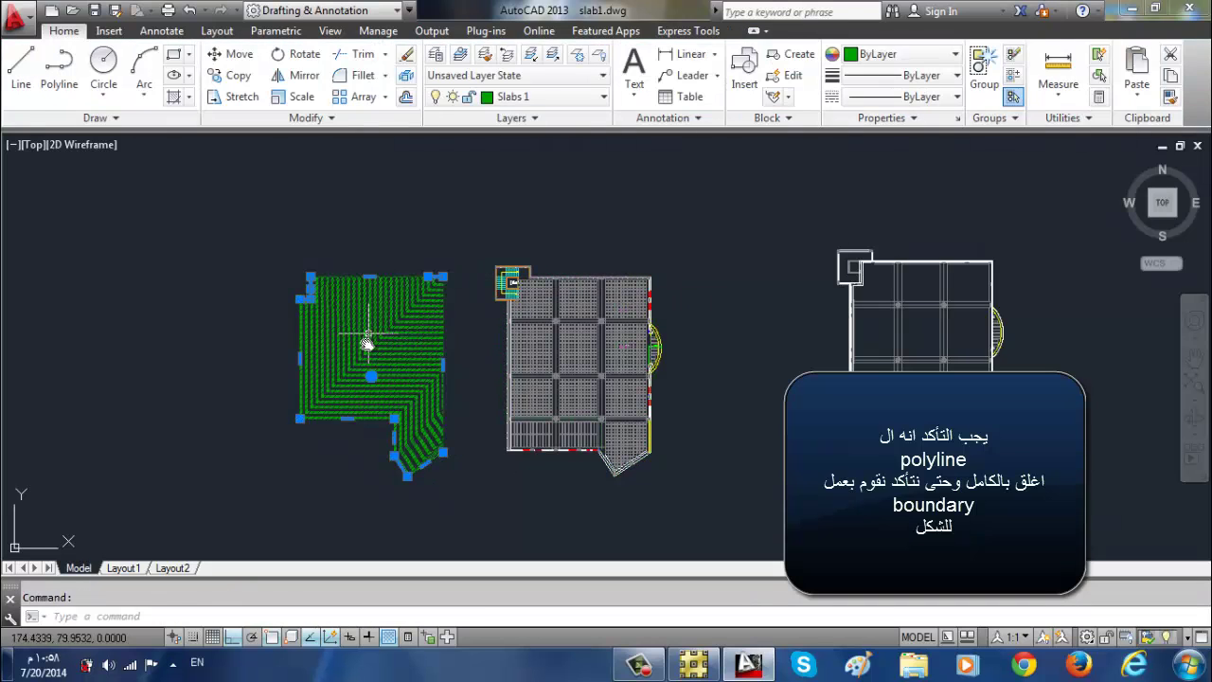
pyautogui.press('Delete')
pyautogui.scroll(4, 402, 276)
pyautogui.scroll(-3, 455, 263)
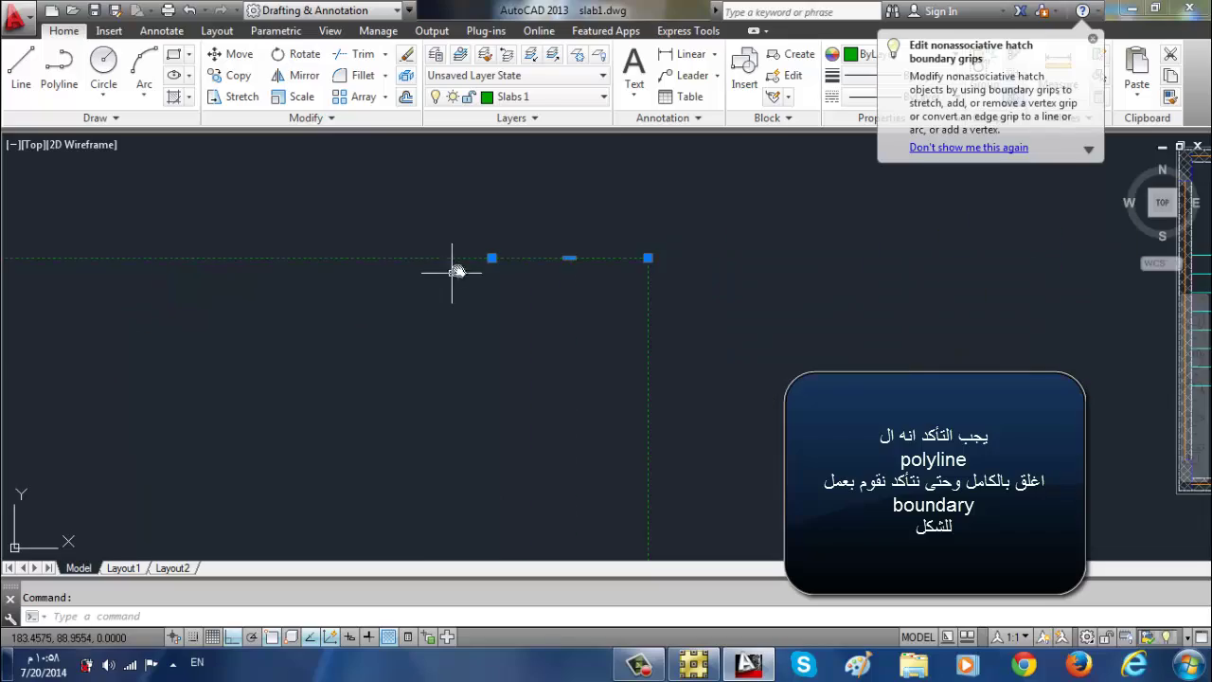
pyautogui.press('Escape')
# - Create a boundary with BO Pick Points from a point inside the outline
pyautogui.write('bo')
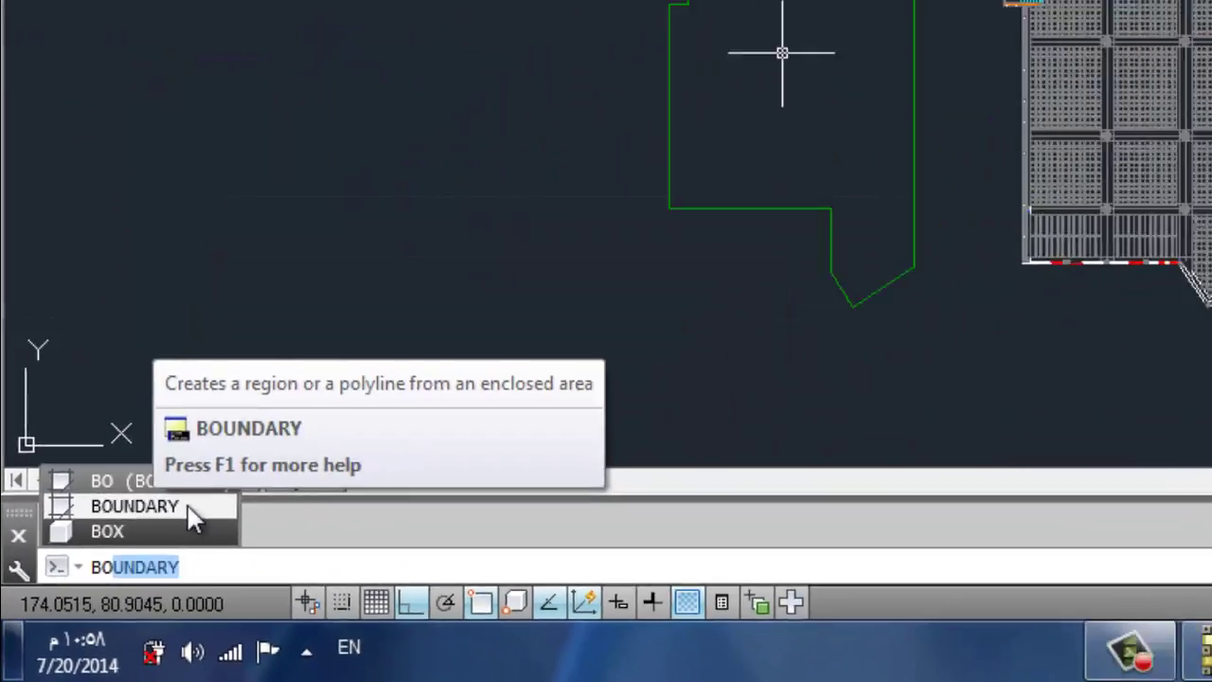
pyautogui.click(244, 427)
pyautogui.click(498, 238)
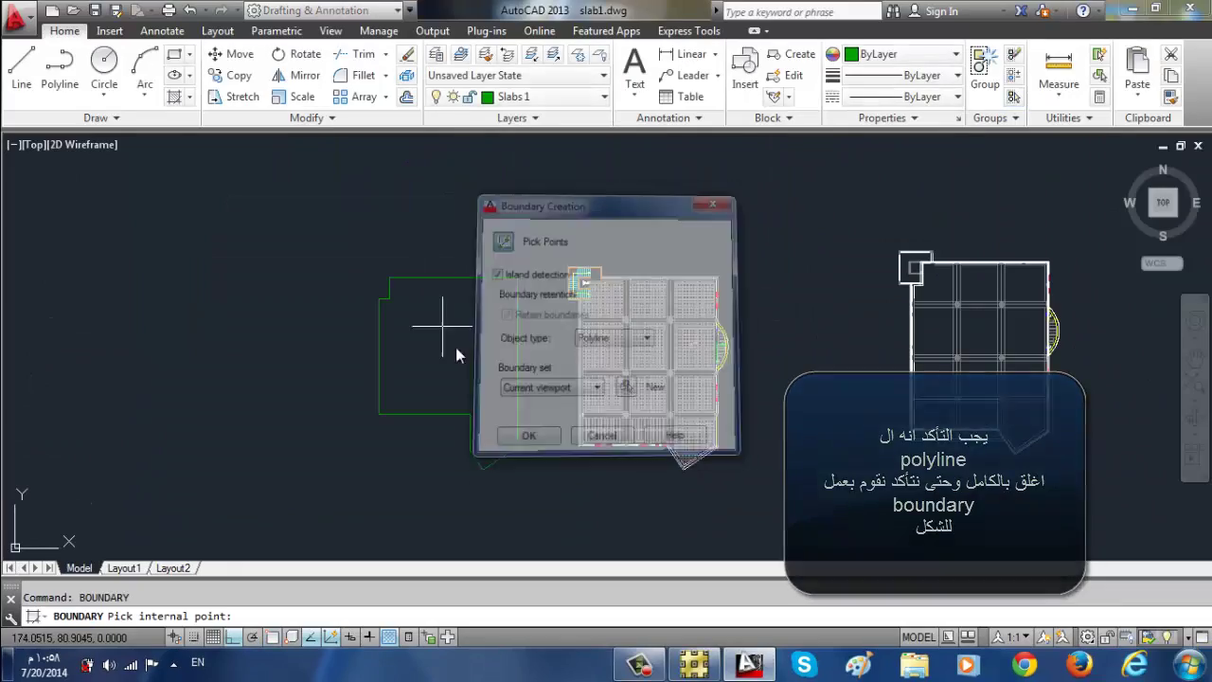
pyautogui.click(441, 351)
# - Move the new boundary onto the slab's top-right corner and delete the leftover outline
pyautogui.write('m')
pyautogui.press('Return')
pyautogui.click(434, 413)
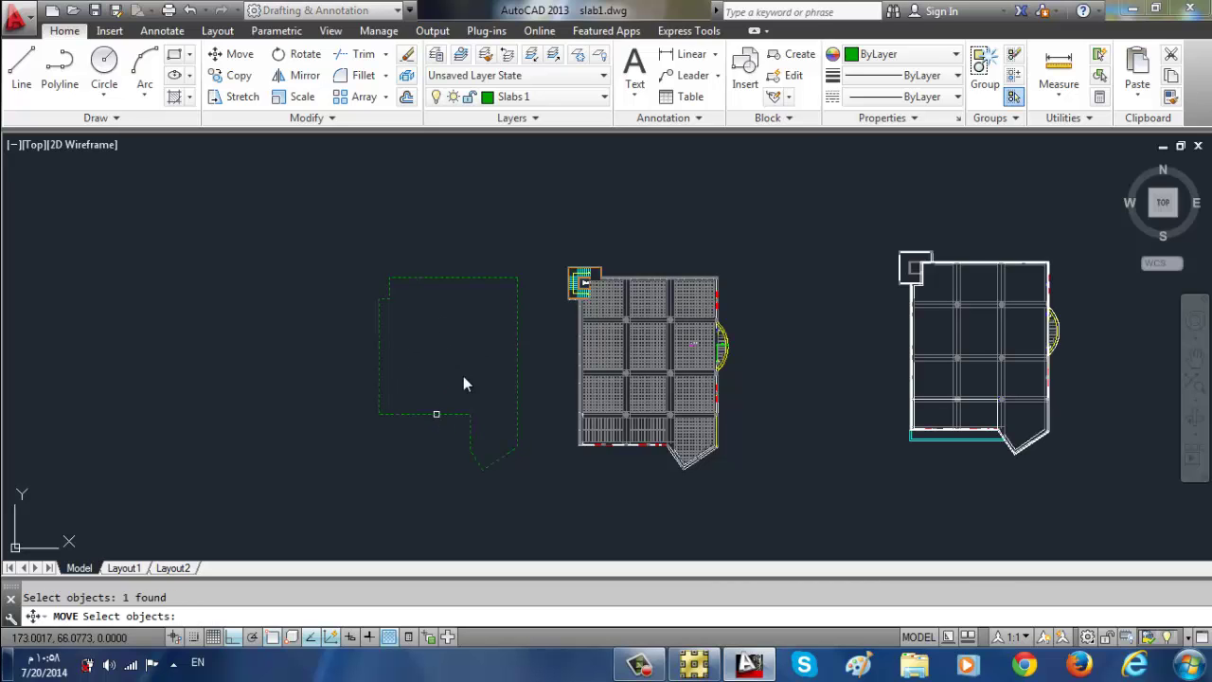
pyautogui.click(517, 281)
pyautogui.scroll(5, 718, 278)
pyautogui.scroll(3, 596, 263)
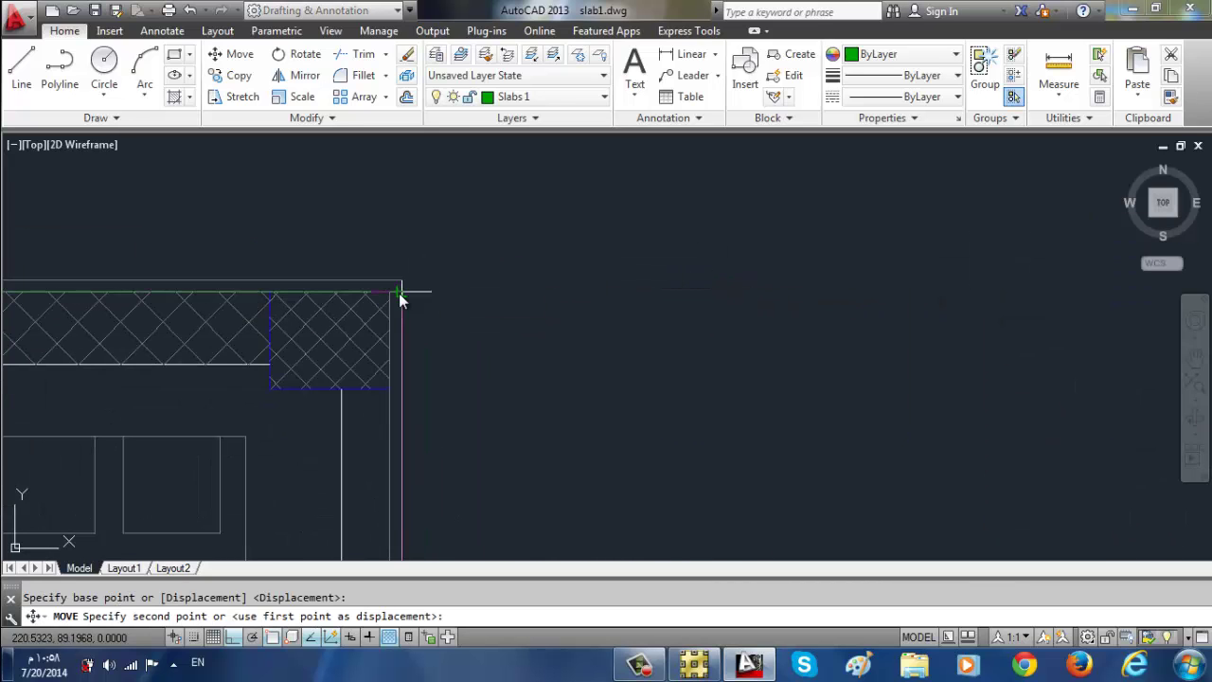
pyautogui.scroll(-5, 394, 299)
pyautogui.moveTo(412, 301); pyautogui.dragTo(548, 284, button='middle')
pyautogui.scroll(5, 947, 220)
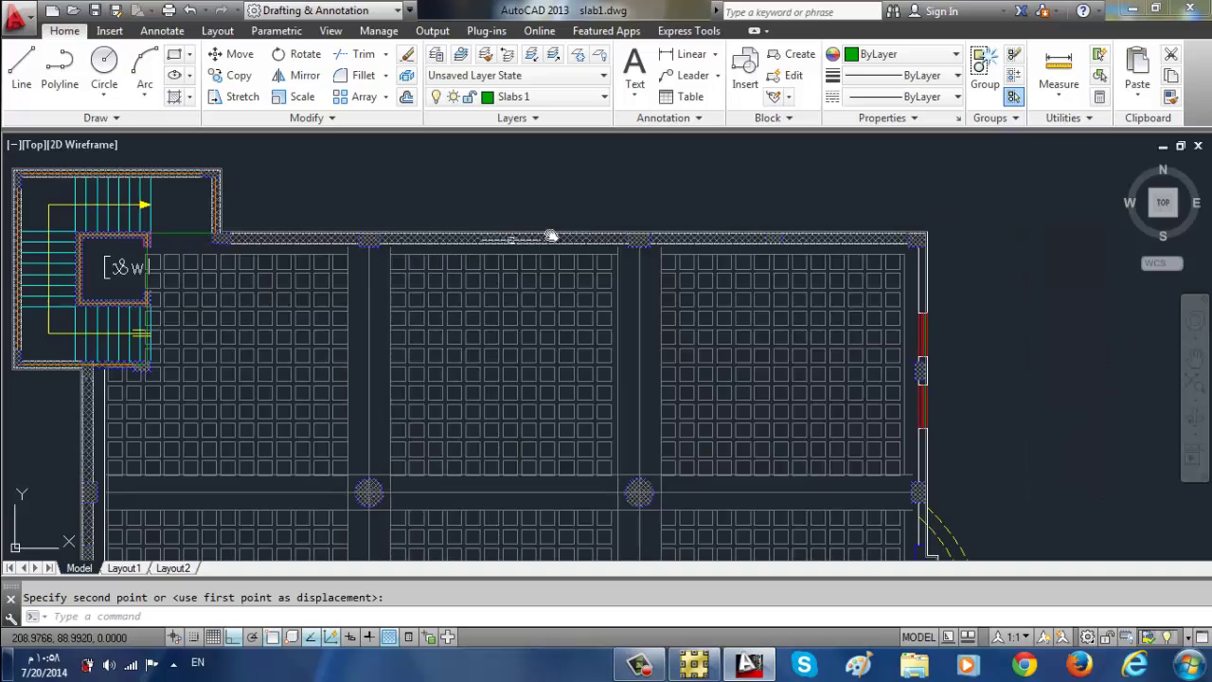
pyautogui.scroll(3, 947, 221)
pyautogui.scroll(4, 948, 220)
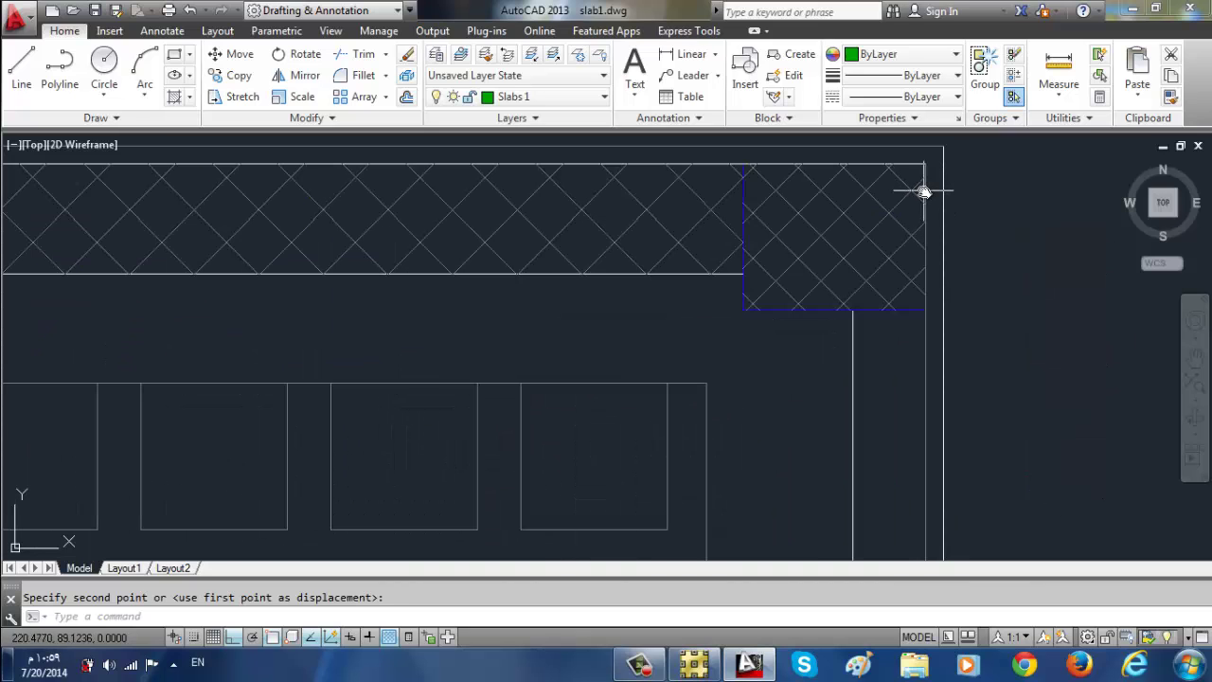
pyautogui.click(925, 193)
pyautogui.scroll(-4, 653, 256)
pyautogui.scroll(-5, 634, 266)
pyautogui.click(342, 289)
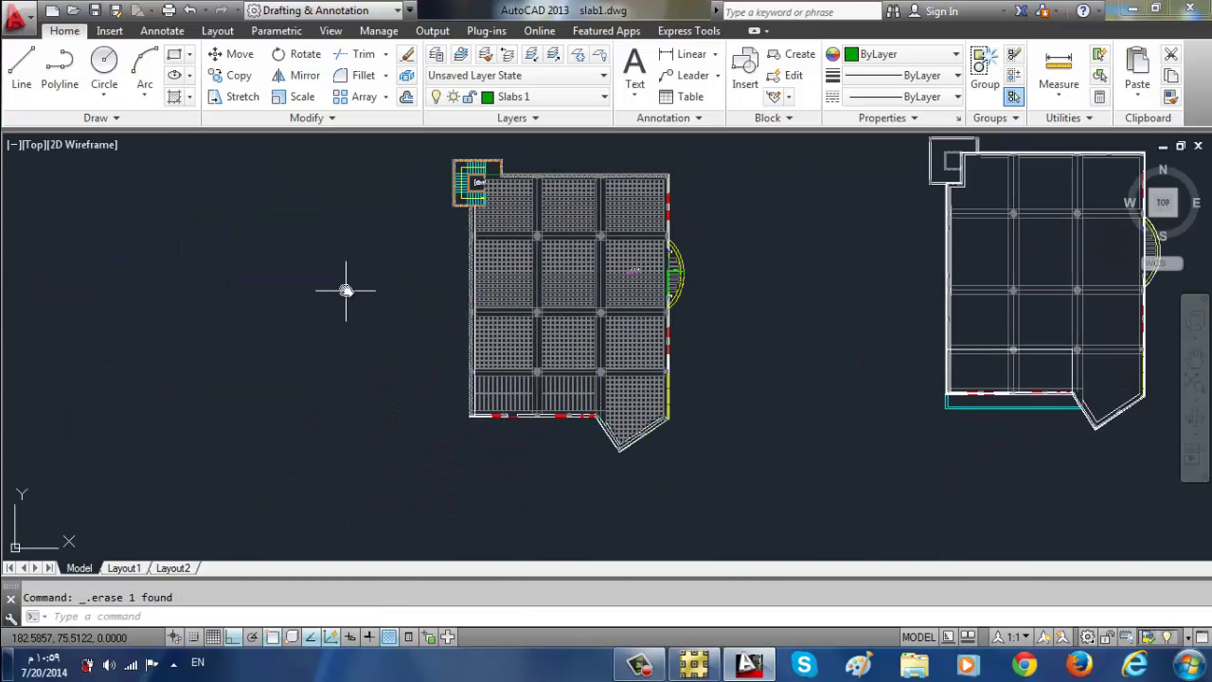
pyautogui.scroll(3, 449, 379)
# - Start a polyline along the slab edge with its first two vertices, then end it
pyautogui.scroll(3, 360, 312)
pyautogui.scroll(3, 157, 279)
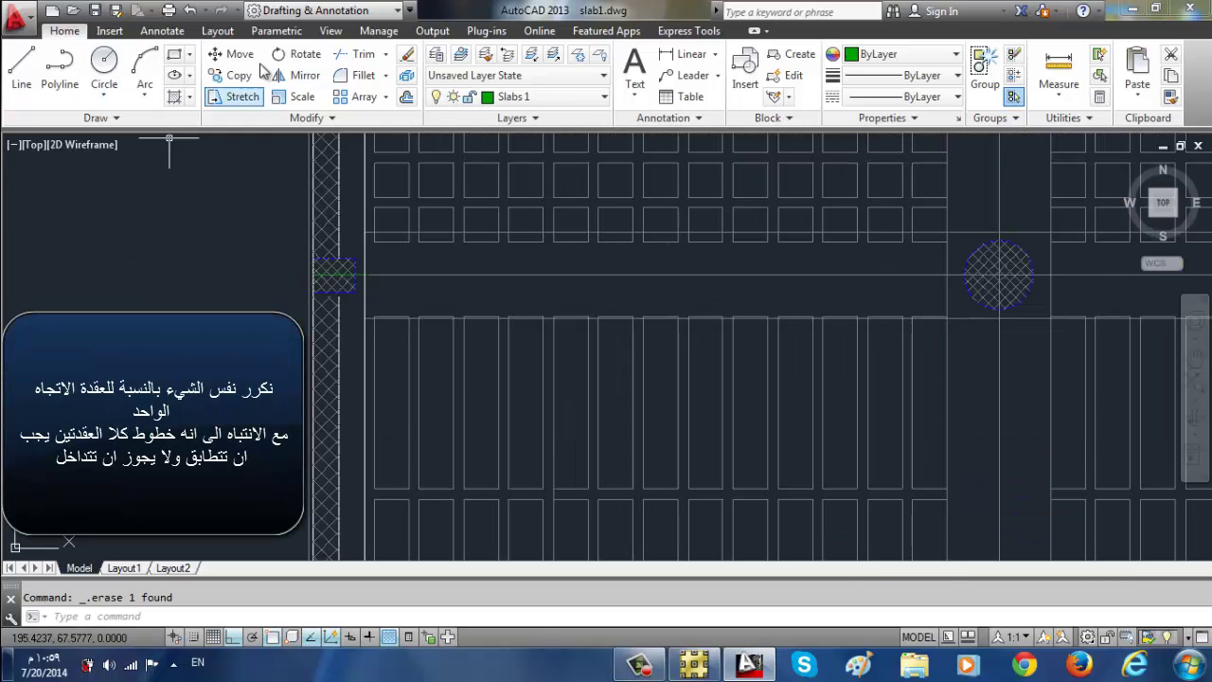
pyautogui.click(60, 66)
pyautogui.scroll(3, 327, 285)
pyautogui.click(322, 289)
pyautogui.scroll(-3, 105, 271)
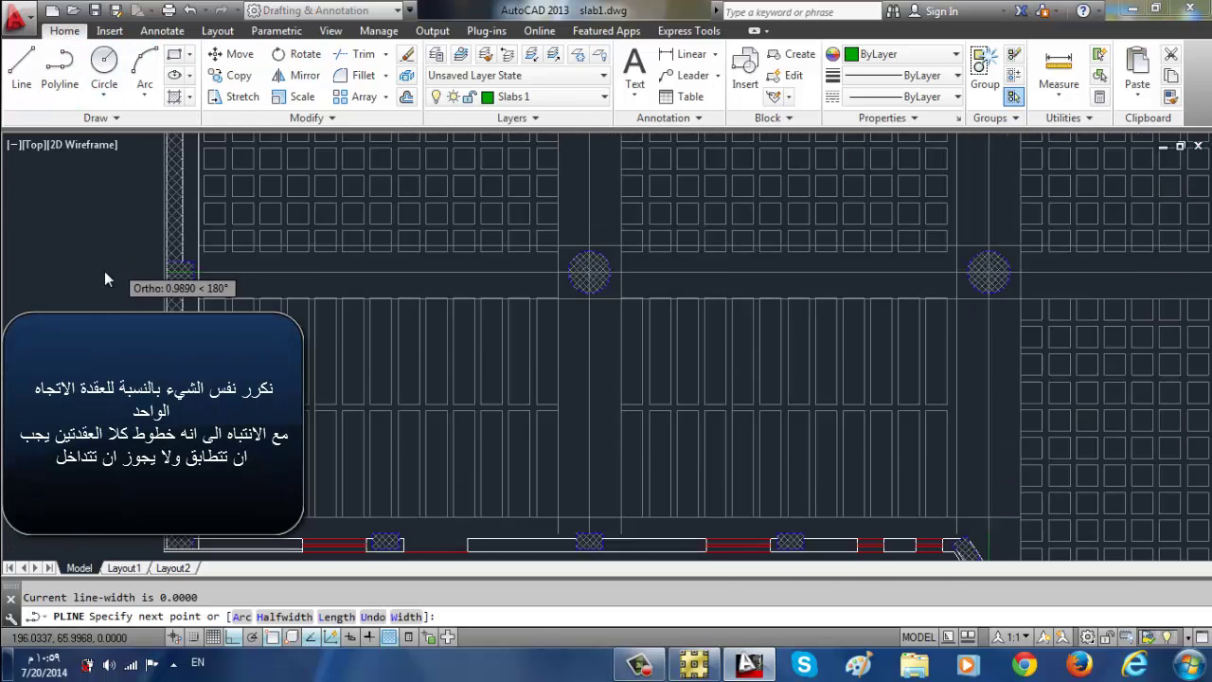
pyautogui.scroll(3, 507, 291)
pyautogui.scroll(3, 559, 283)
pyautogui.scroll(3, 758, 262)
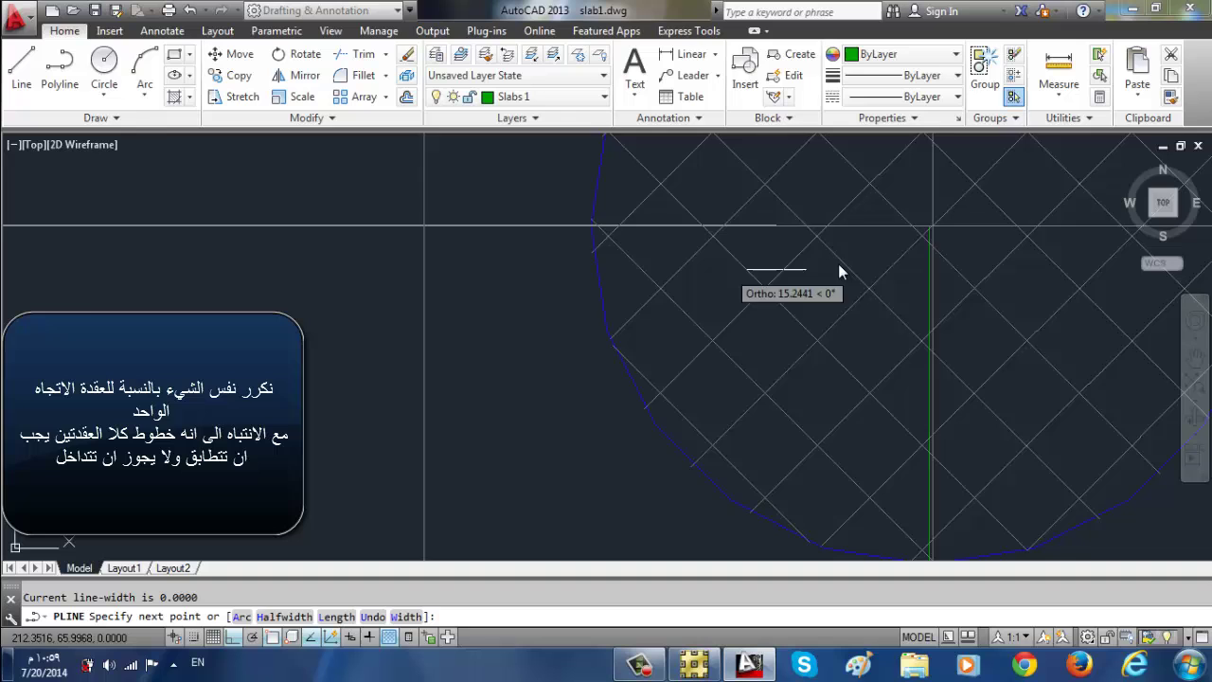
pyautogui.click(763, 194)
pyautogui.scroll(-5, 510, 200)
pyautogui.scroll(-2, 489, 326)
pyautogui.scroll(-4, 501, 234)
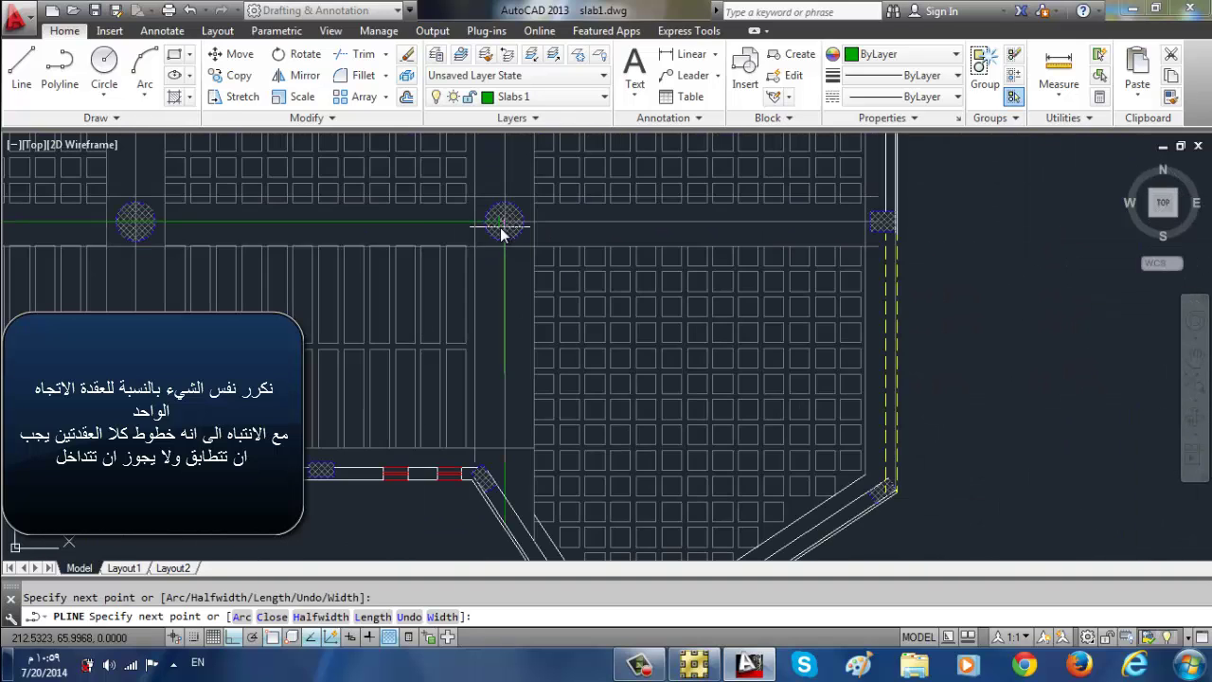
pyautogui.scroll(3, 494, 237)
pyautogui.scroll(5, 494, 236)
pyautogui.press('Escape')
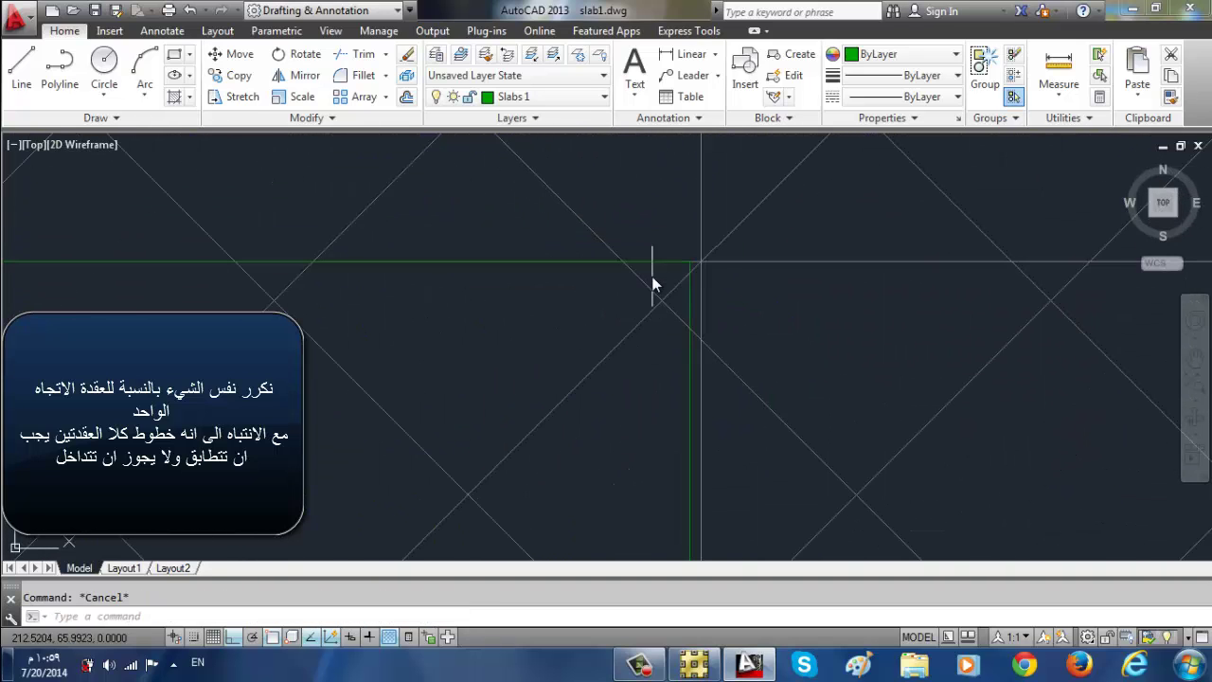
pyautogui.scroll(4, 686, 270)
pyautogui.scroll(-4, 509, 392)
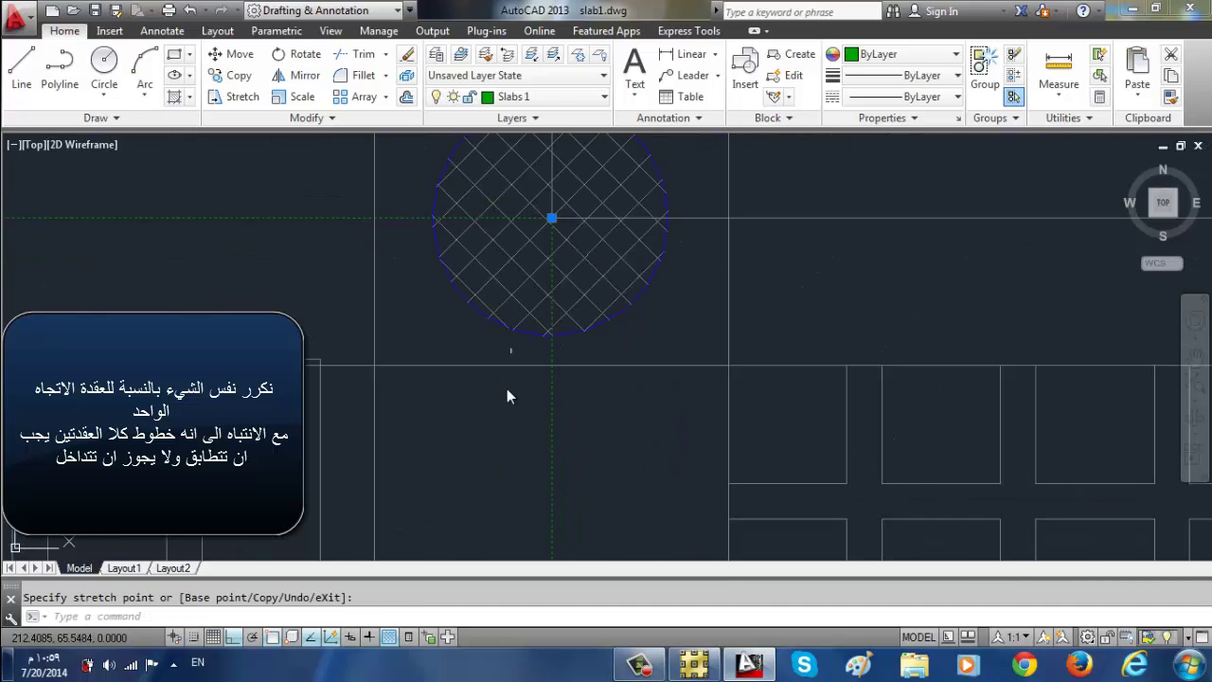
pyautogui.scroll(-3, 560, 385)
pyautogui.scroll(2, 555, 426)
pyautogui.scroll(-2, 370, 334)
pyautogui.press('Escape')
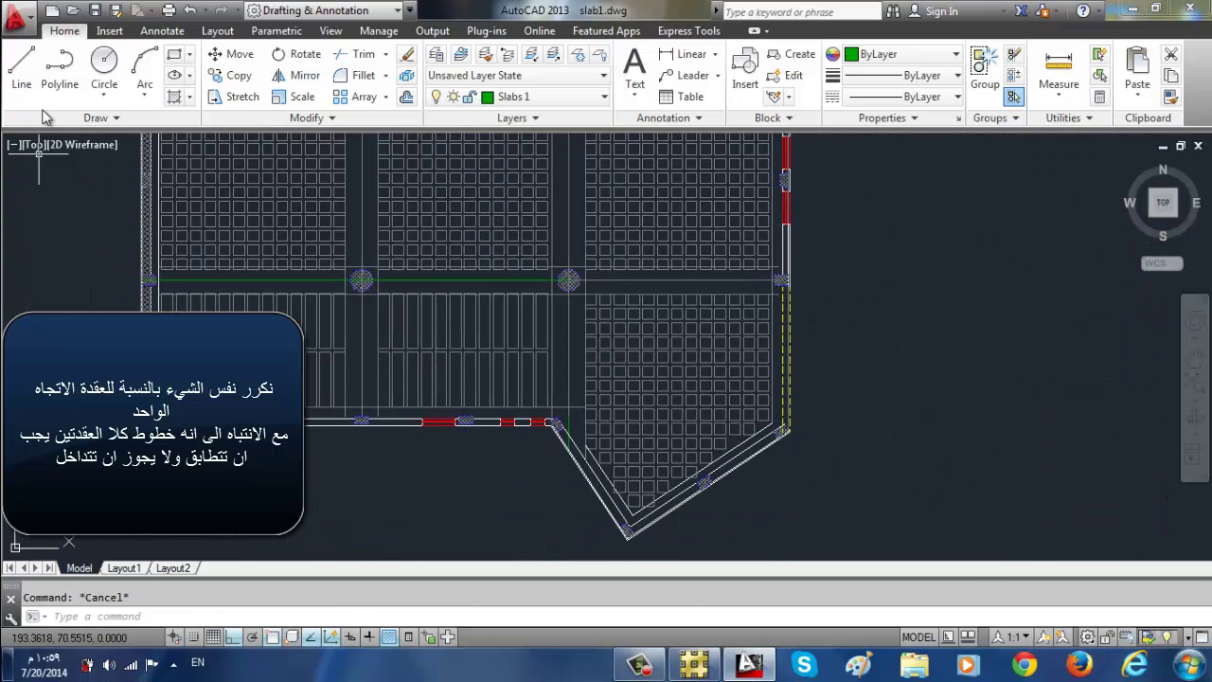
# - Trace a new polyline from the column centre around the slab edge toward the corner column
pyautogui.click(59, 67)
pyautogui.scroll(2, 152, 294)
pyautogui.scroll(3, 125, 188)
pyautogui.scroll(-3, 512, 361)
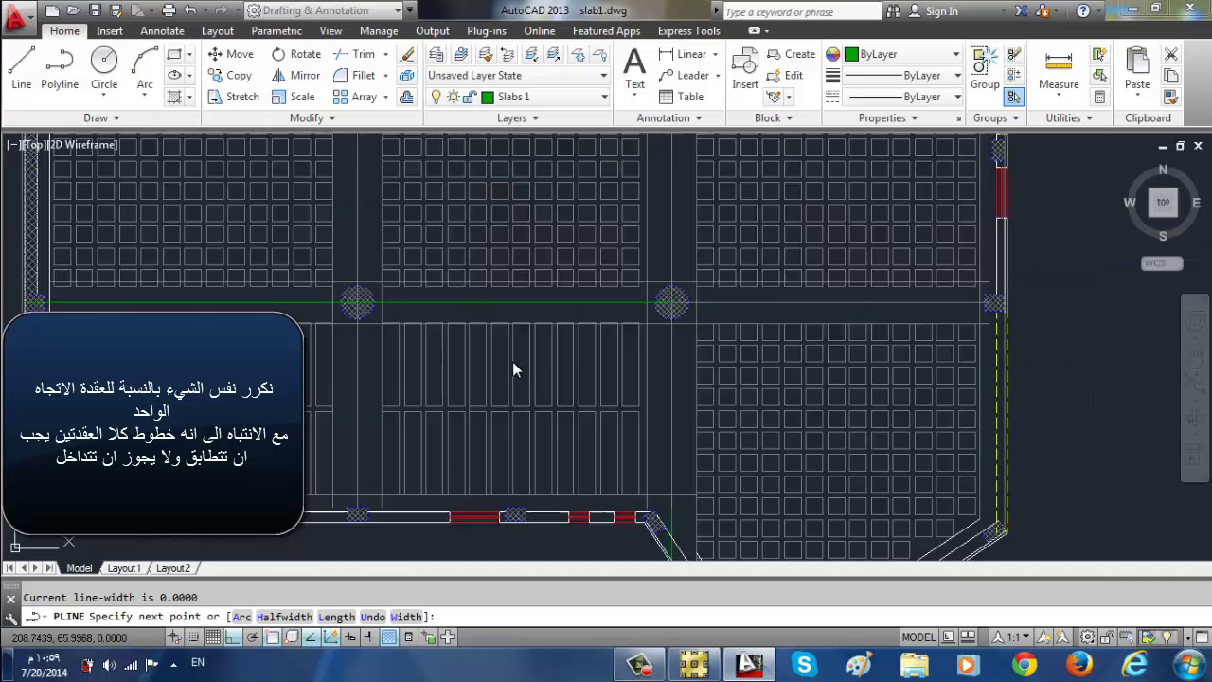
pyautogui.scroll(2, 766, 271)
pyautogui.scroll(3, 698, 262)
pyautogui.click(698, 262)
pyautogui.scroll(-3, 678, 239)
pyautogui.scroll(3, 663, 406)
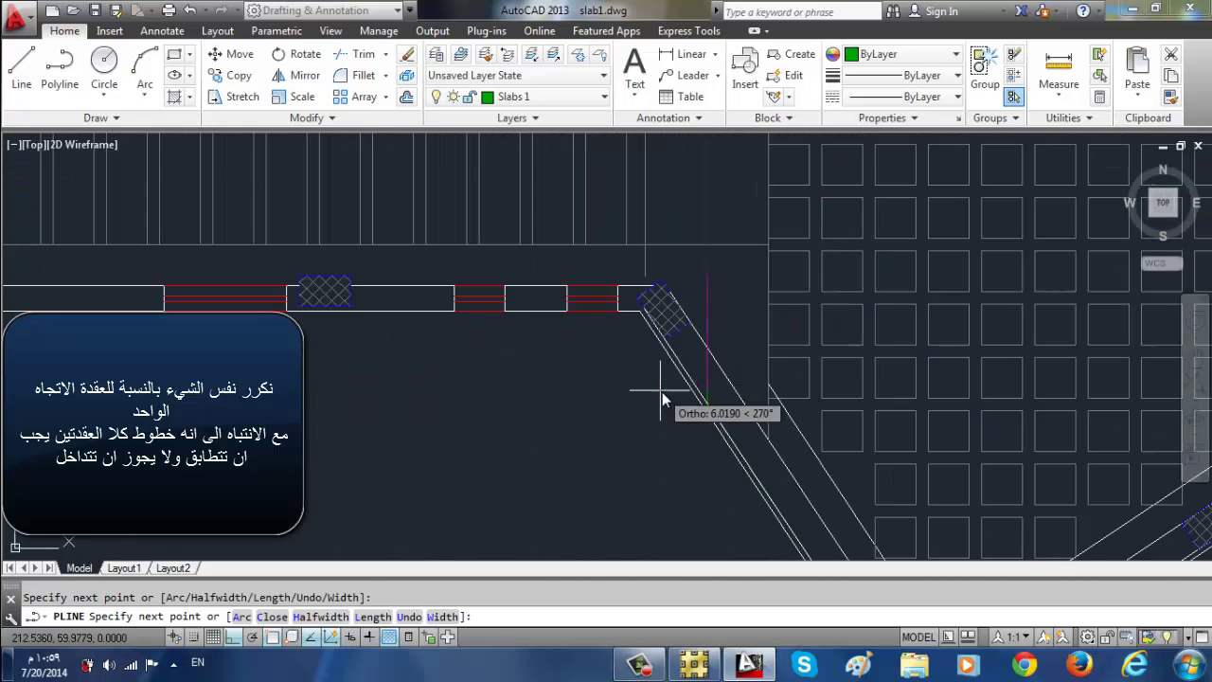
pyautogui.scroll(3, 712, 379)
pyautogui.scroll(2, 682, 360)
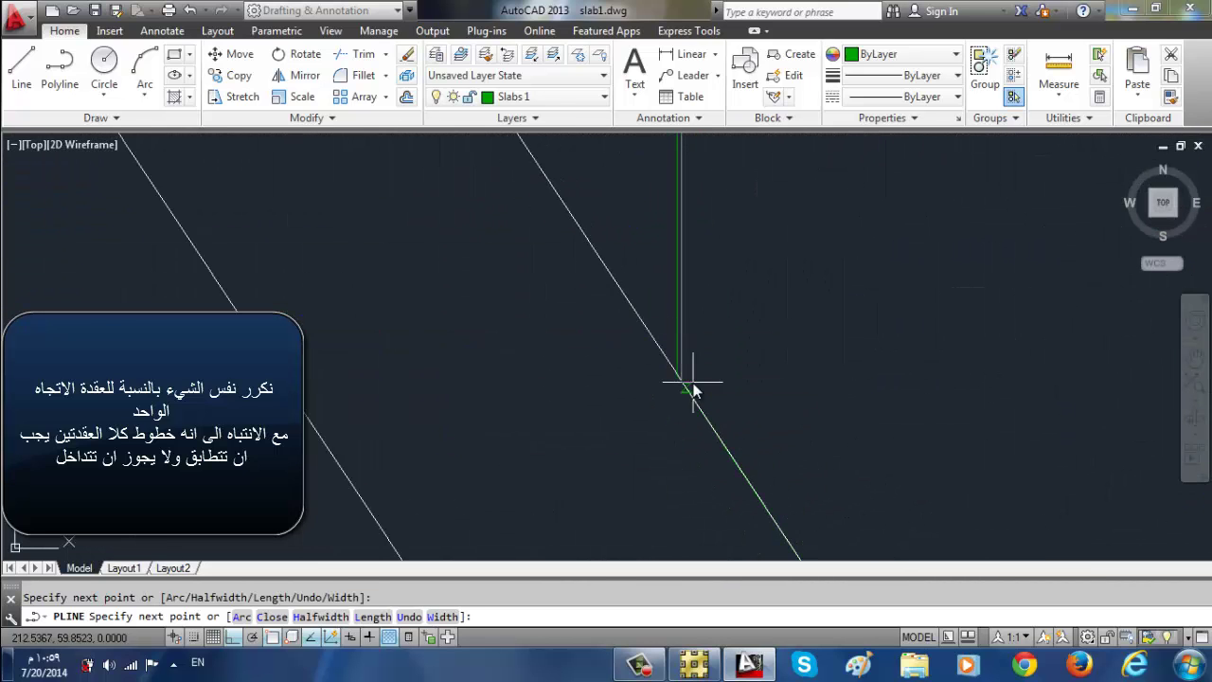
pyautogui.scroll(2, 645, 366)
pyautogui.click(646, 369)
pyautogui.scroll(-2, 672, 407)
pyautogui.scroll(-4, 672, 407)
pyautogui.scroll(4, 553, 243)
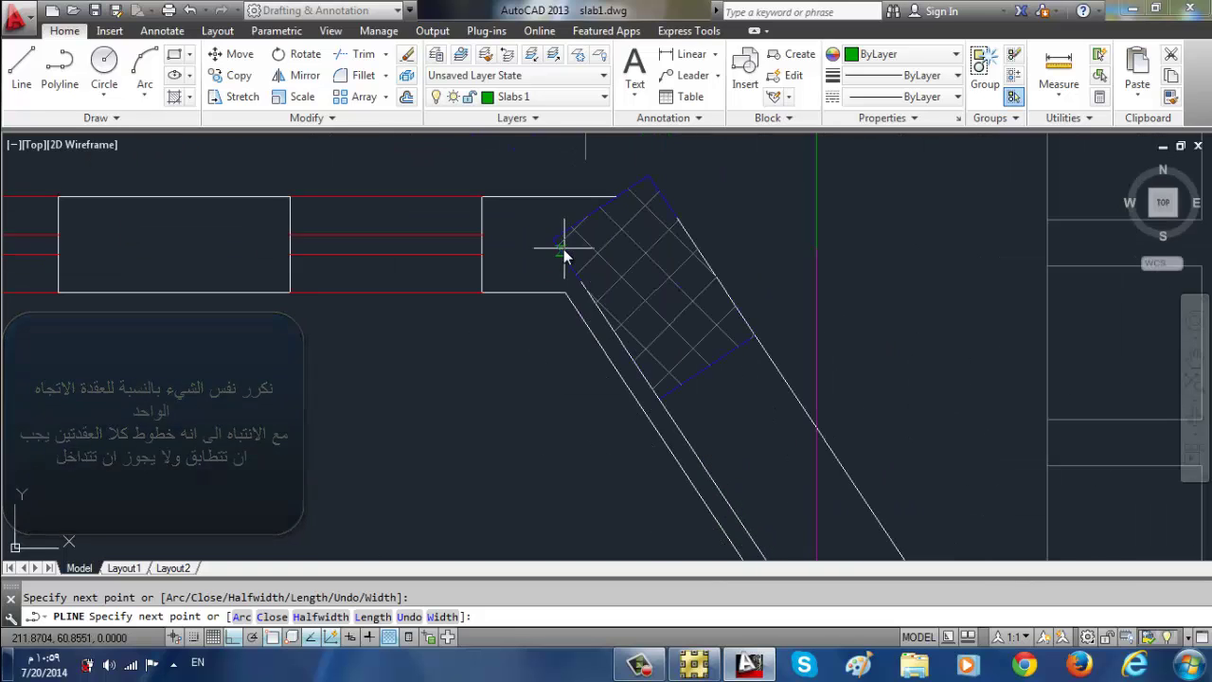
pyautogui.scroll(-4, 606, 284)
pyautogui.scroll(-2, 606, 328)
pyautogui.scroll(5, 663, 338)
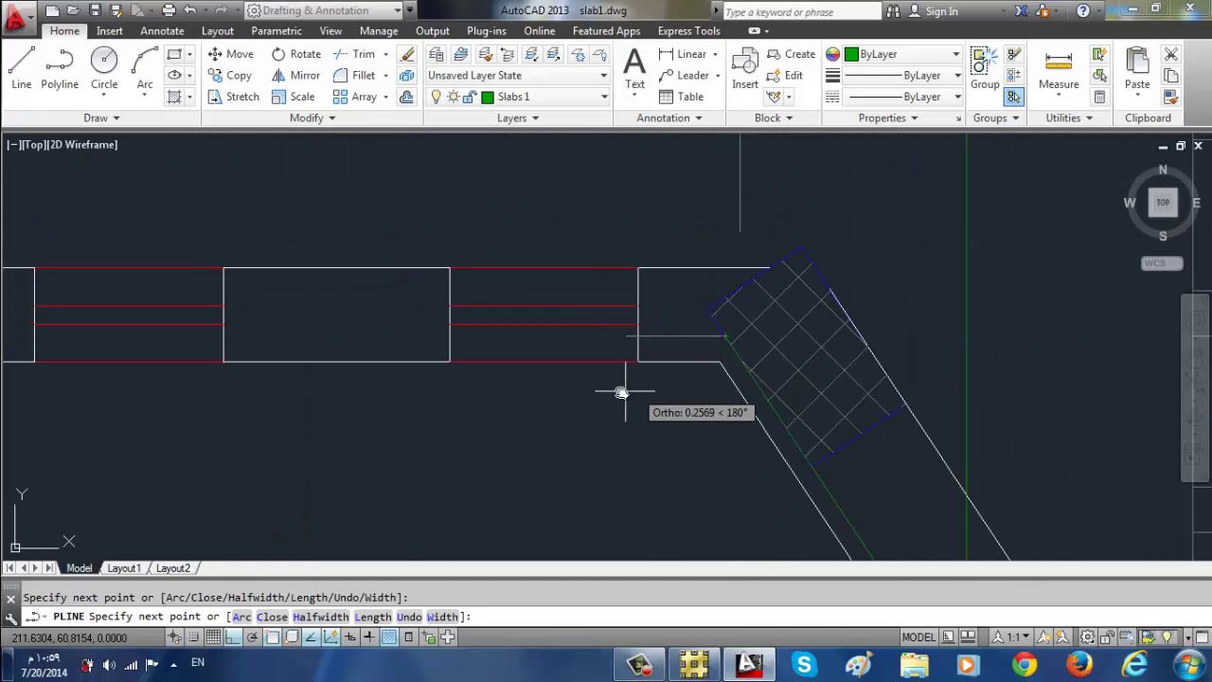
pyautogui.scroll(-2, 621, 393)
pyautogui.scroll(-2, 243, 371)
pyautogui.moveTo(1051, 408); pyautogui.dragTo(596, 359, button='middle')
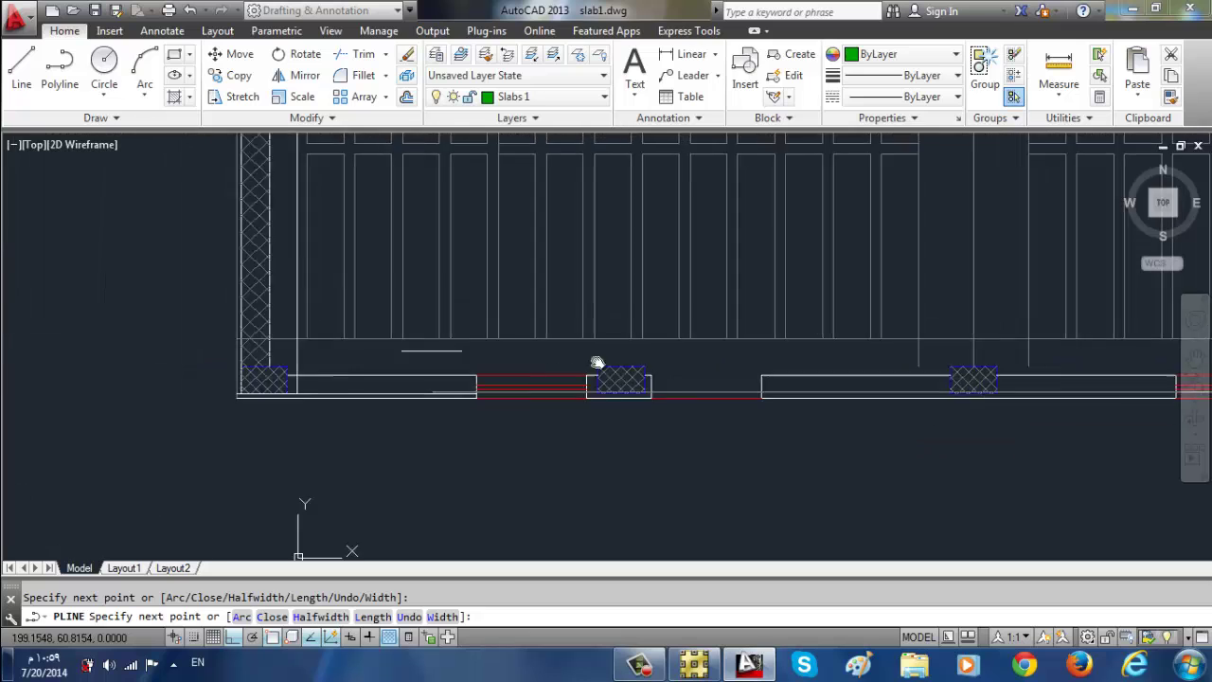
pyautogui.scroll(2, 492, 386)
pyautogui.scroll(-2, 447, 431)
pyautogui.moveTo(447, 431); pyautogui.dragTo(461, 292, button='middle')
pyautogui.scroll(5, 460, 293)
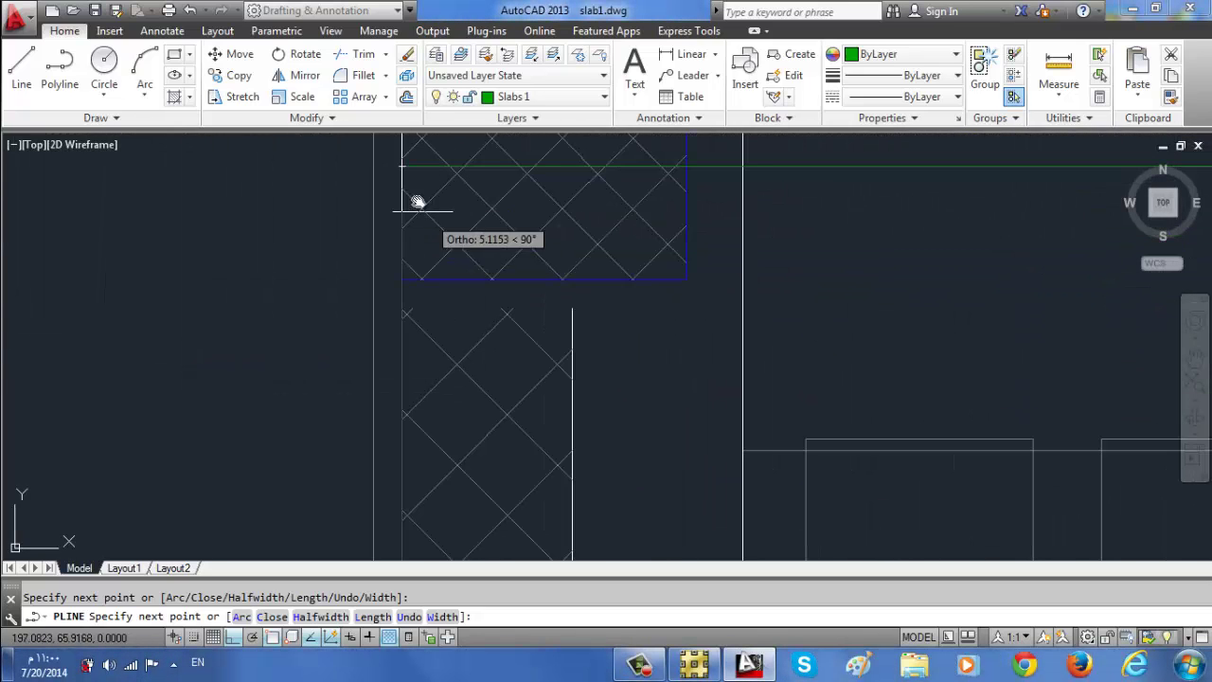
pyautogui.scroll(-1, 366, 257)
pyautogui.scroll(-6, 366, 257)
pyautogui.scroll(-2, 499, 290)
# - End the slab outline polyline and pan to the green outline beside the plan
pyautogui.press('Escape')
pyautogui.write('m')
pyautogui.press('Return')
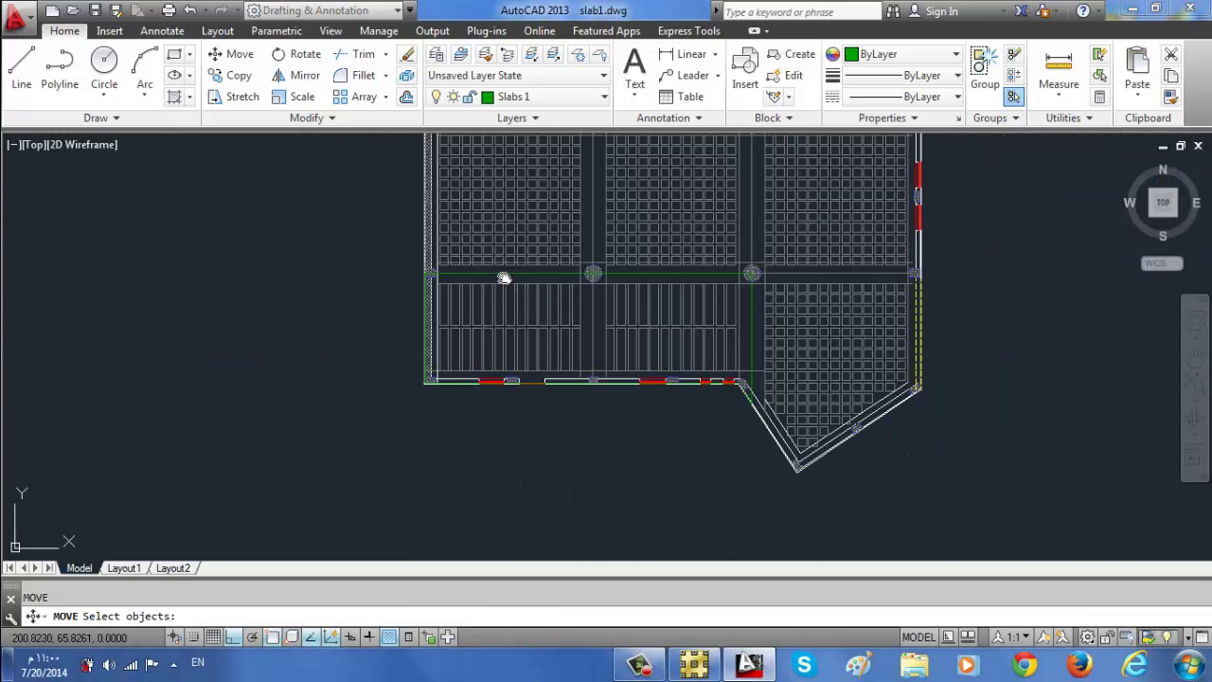
pyautogui.click(496, 275)
pyautogui.press('Return')
pyautogui.scroll(-2, 148, 284)
pyautogui.press('Escape')
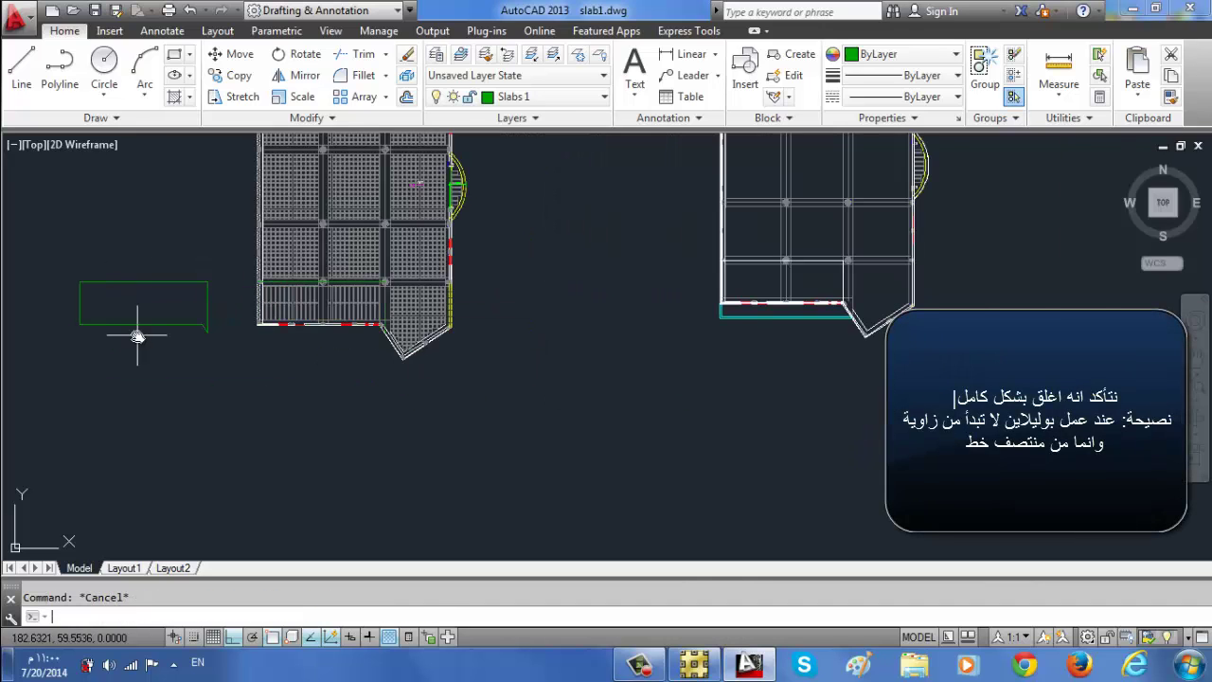
pyautogui.moveTo(135, 327); pyautogui.dragTo(323, 407, button='middle')
# - Rebuild a boundary by picking a point inside the green outline
pyautogui.write('o')
pyautogui.press('Return')
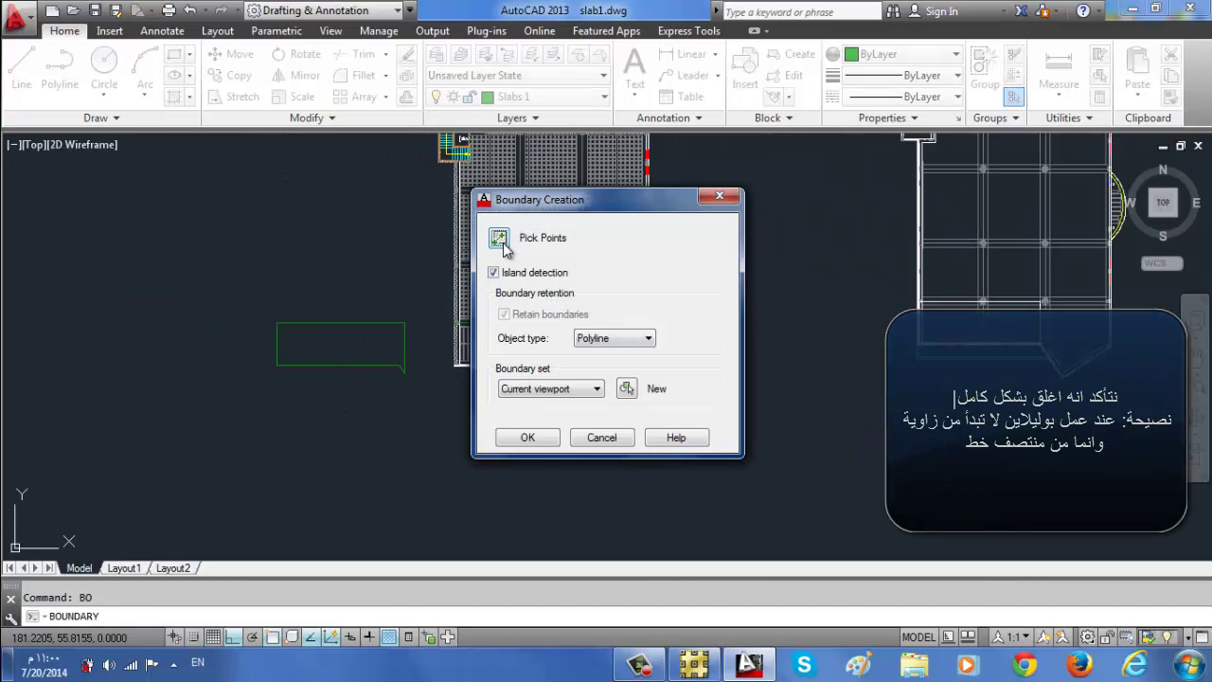
pyautogui.click(467, 385)
pyautogui.click(352, 350)
pyautogui.press('Return')
pyautogui.scroll(1, 397, 343)
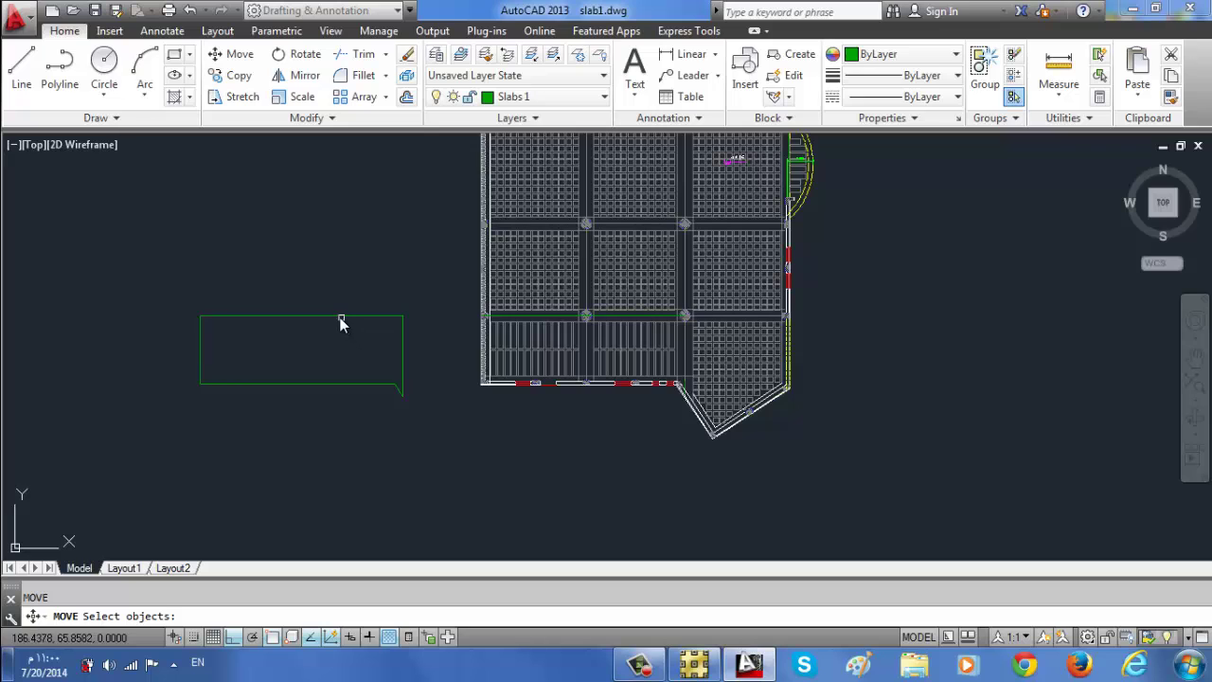
# - Move the green outline lower to reveal the new boundary copy
pyautogui.click(340, 317)
pyautogui.press('Return')
pyautogui.click(338, 320)
pyautogui.click(356, 396)
# - Move the boundary outline back into place on the slab plan
pyautogui.click(332, 357)
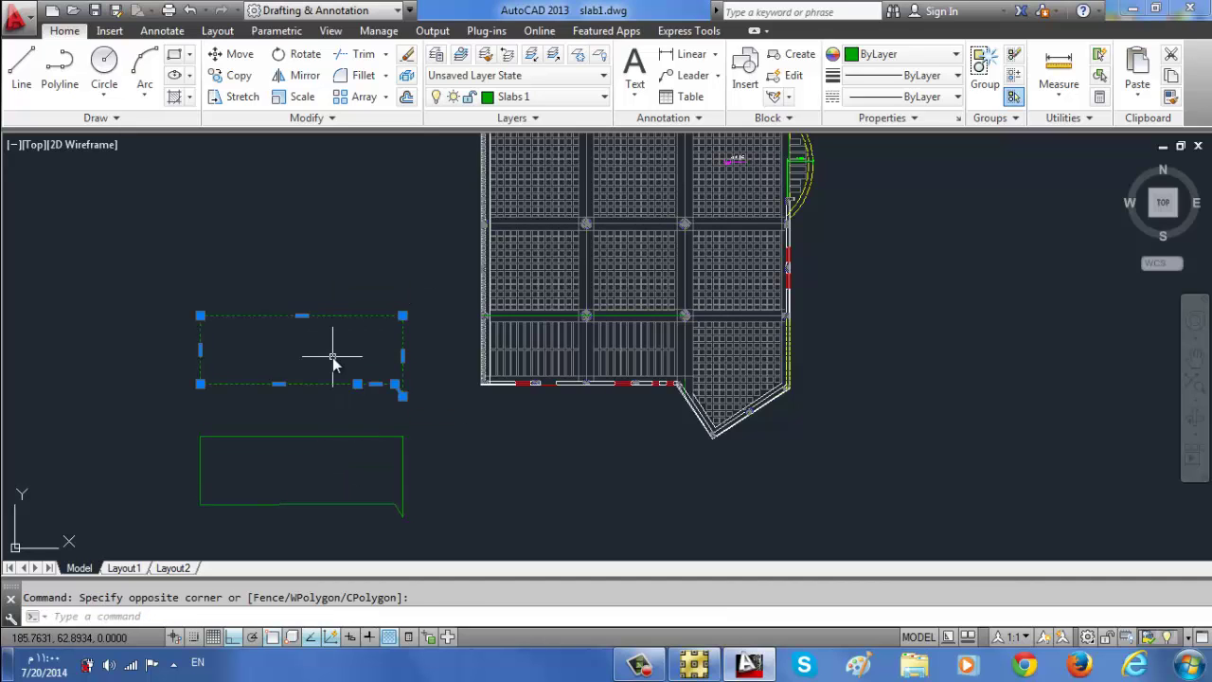
pyautogui.click(217, 438)
pyautogui.press('Return')
pyautogui.click(217, 442)
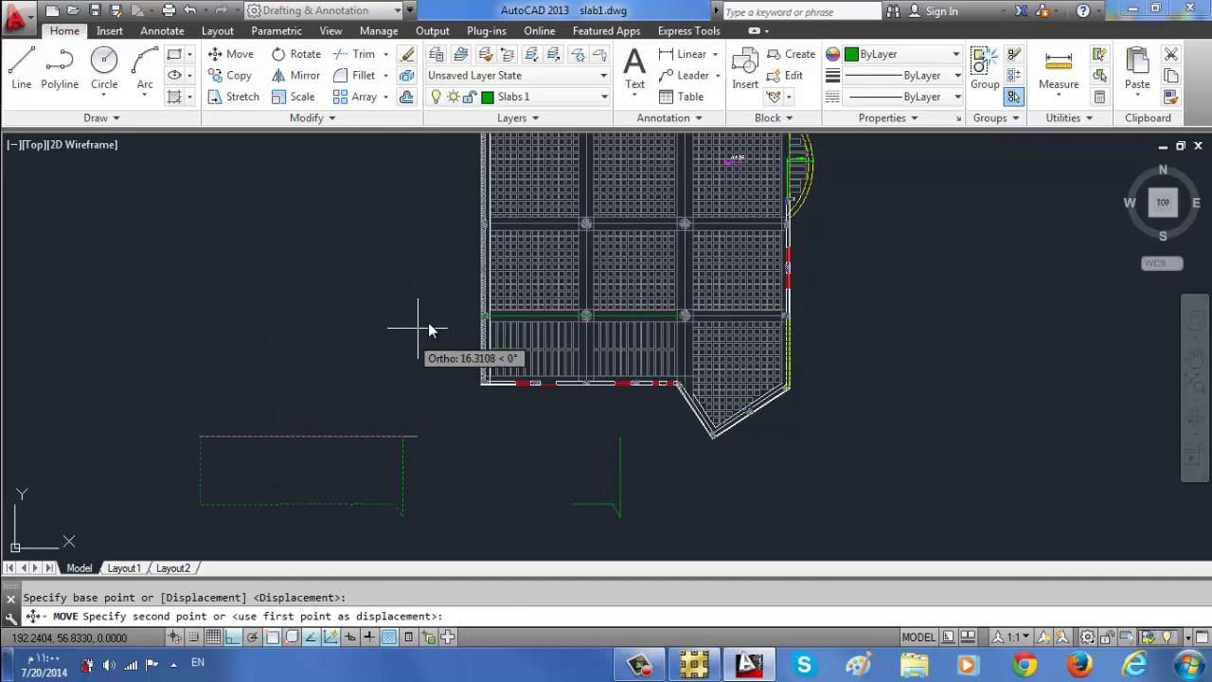
pyautogui.scroll(5, 473, 336)
pyautogui.scroll(-5, 526, 329)
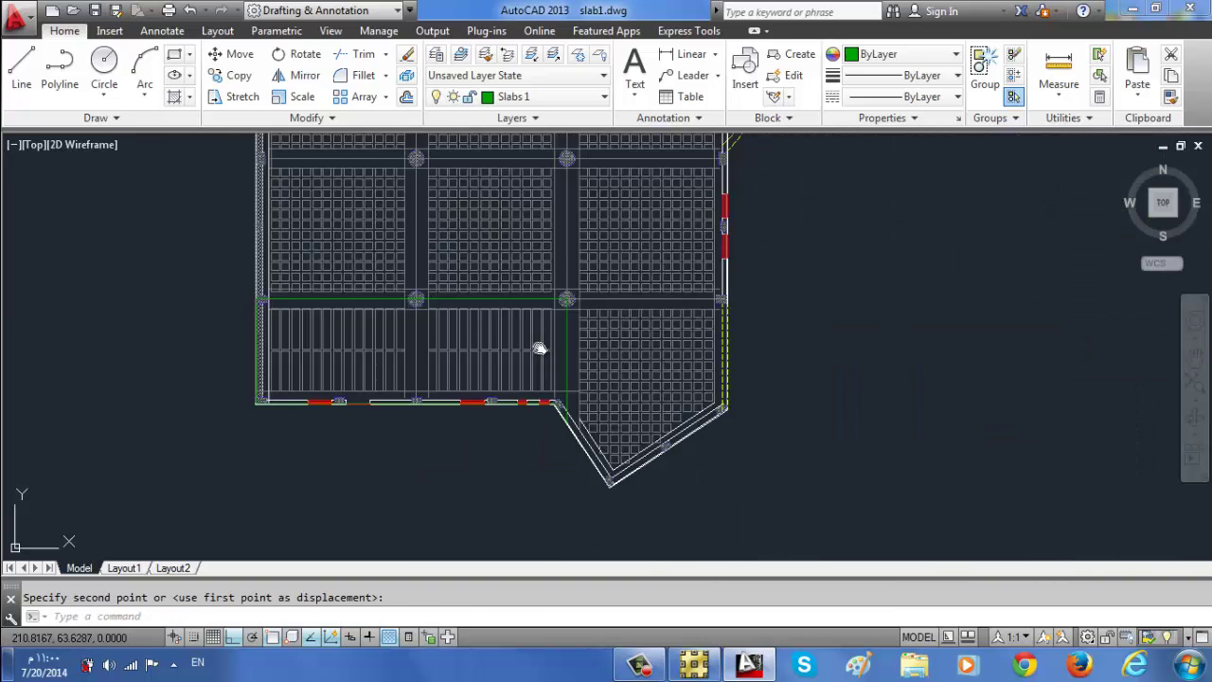
pyautogui.click(461, 392)
pyautogui.scroll(-3, 545, 248)
pyautogui.scroll(4, 545, 248)
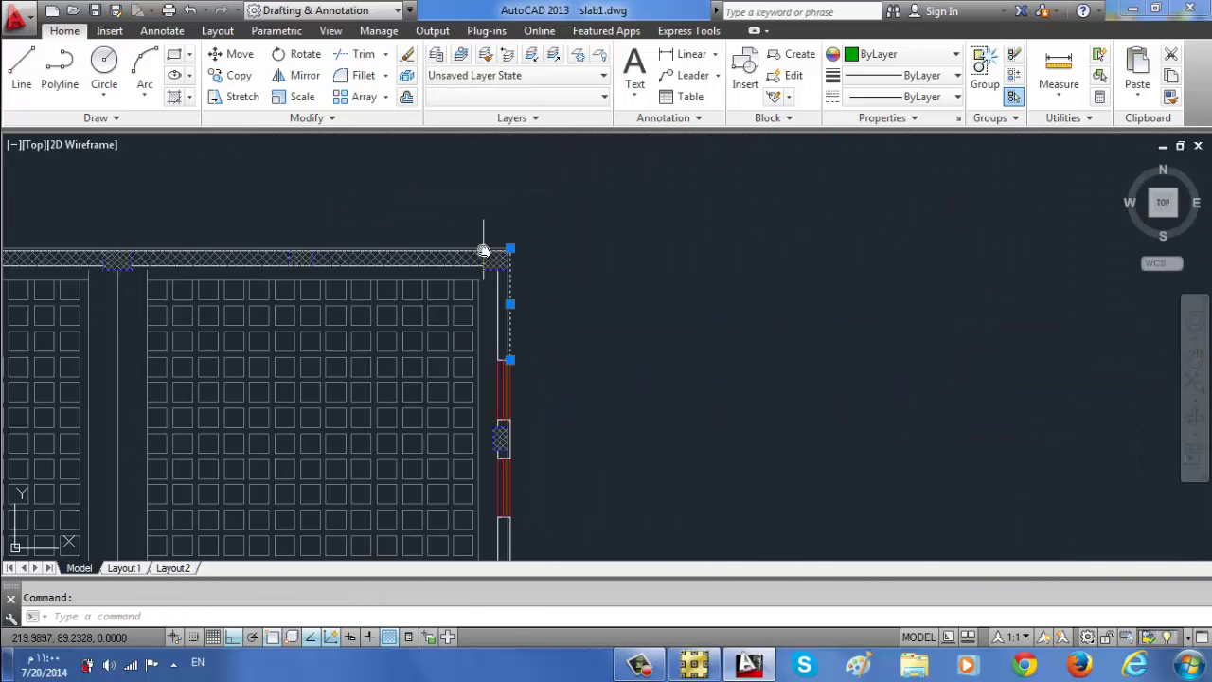
pyautogui.scroll(2, 437, 276)
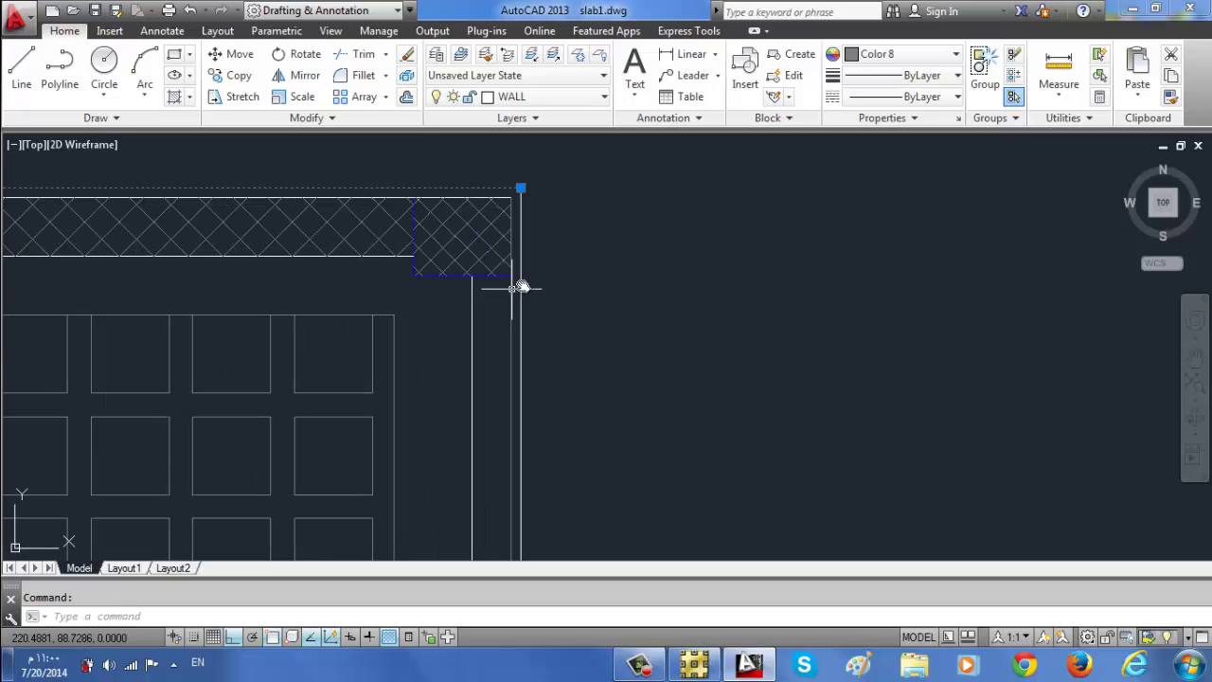
pyautogui.click(520, 282)
pyautogui.click(520, 227)
pyautogui.scroll(-3, 477, 187)
pyautogui.click(378, 265)
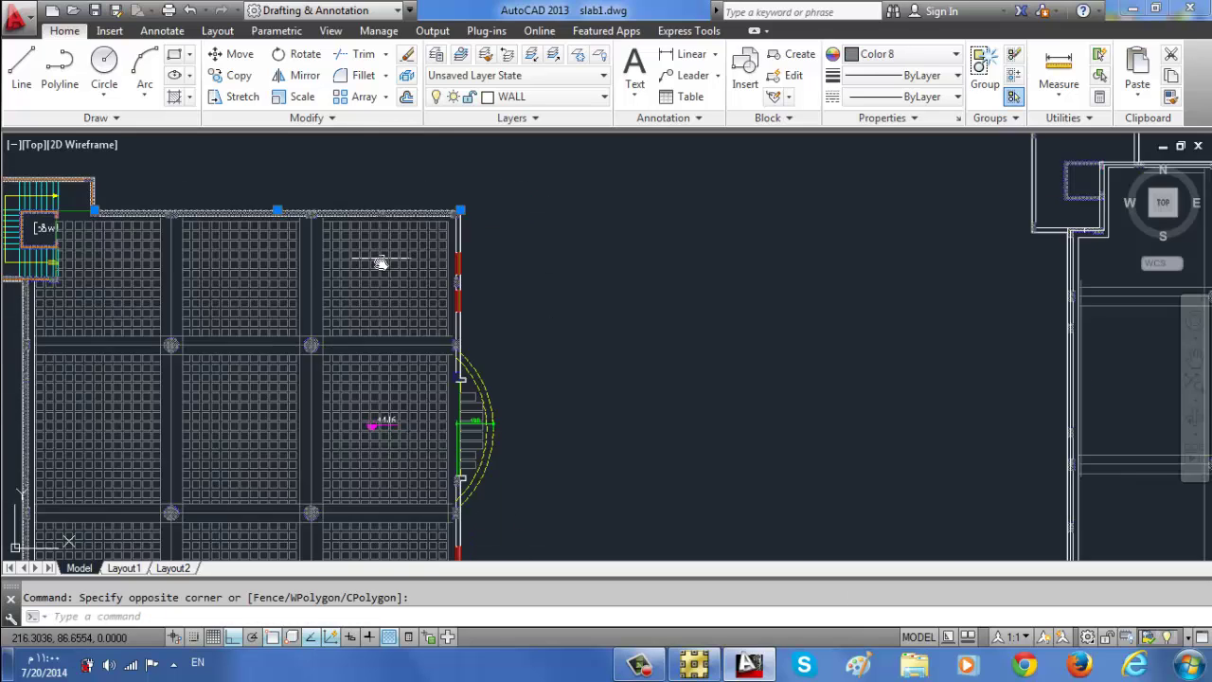
pyautogui.scroll(-3, 379, 265)
pyautogui.press('Escape')
pyautogui.scroll(3, 341, 234)
pyautogui.scroll(3, 341, 234)
pyautogui.scroll(-2, 312, 244)
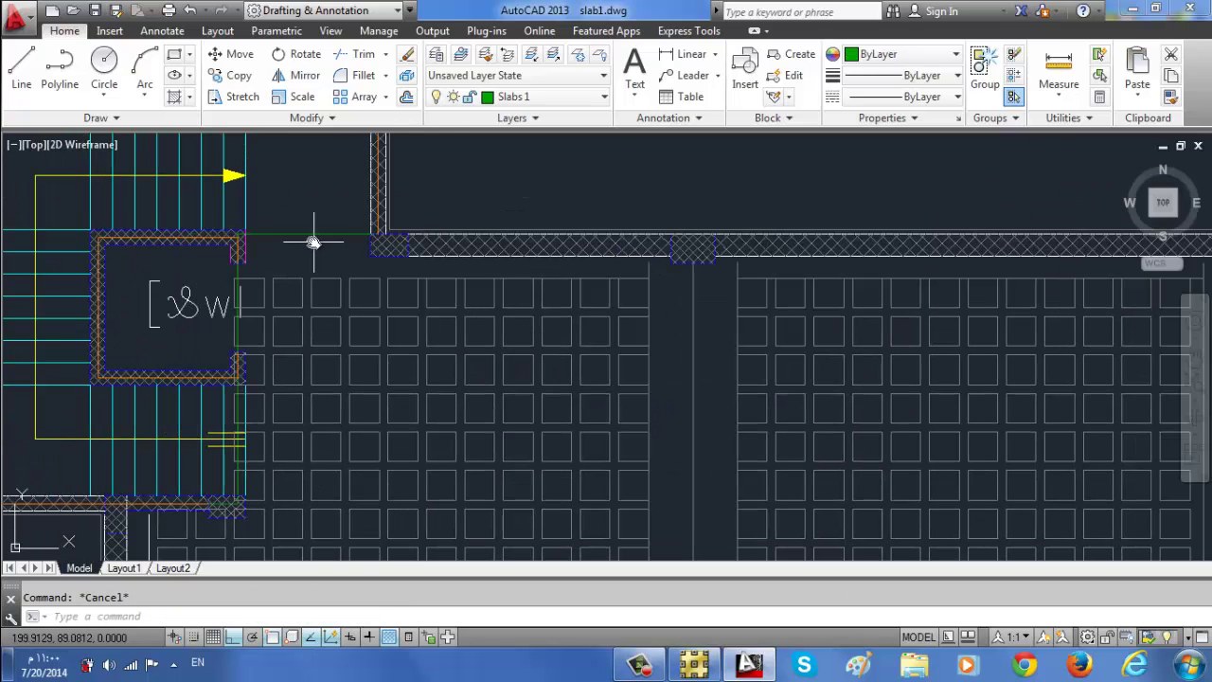
pyautogui.scroll(-3, 306, 257)
pyautogui.scroll(-2, 419, 225)
pyautogui.scroll(6, 304, 464)
pyautogui.scroll(-2, 379, 395)
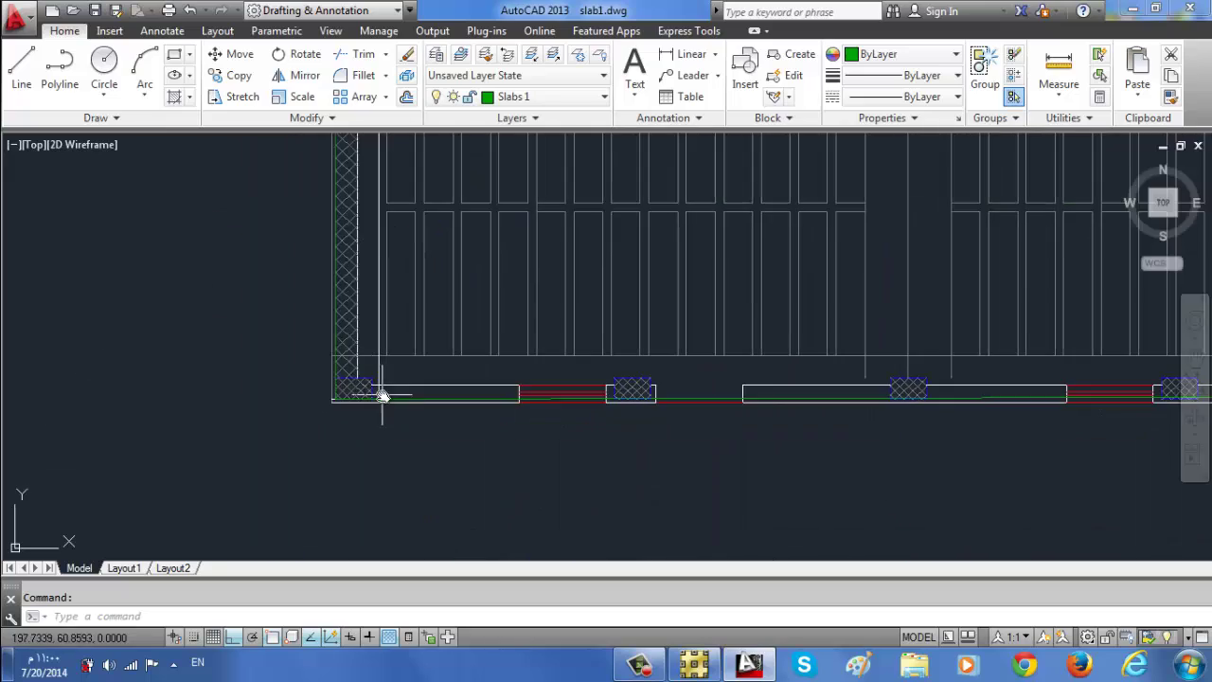
pyautogui.scroll(-2, 379, 420)
pyautogui.scroll(-3, 533, 343)
pyautogui.scroll(-2, 509, 434)
pyautogui.press('Escape')
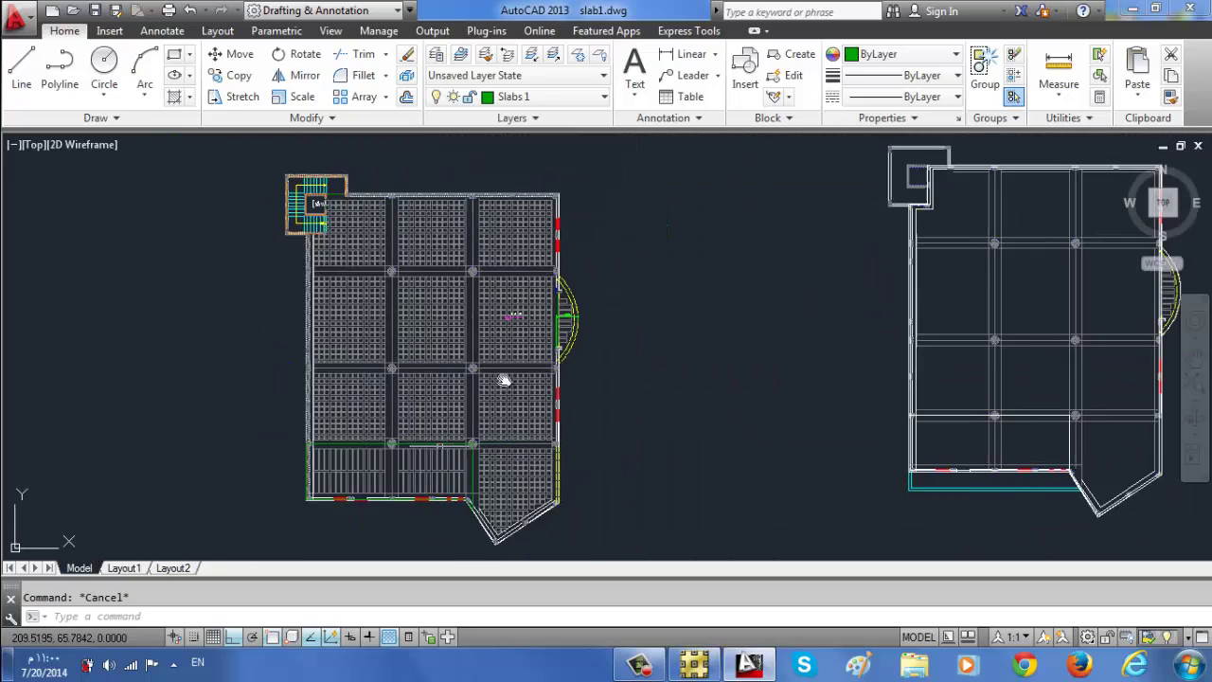
pyautogui.scroll(5, 606, 312)
pyautogui.scroll(3, 541, 190)
pyautogui.scroll(1, 581, 220)
pyautogui.write('ex')
pyautogui.press('Return')
pyautogui.press('Return')
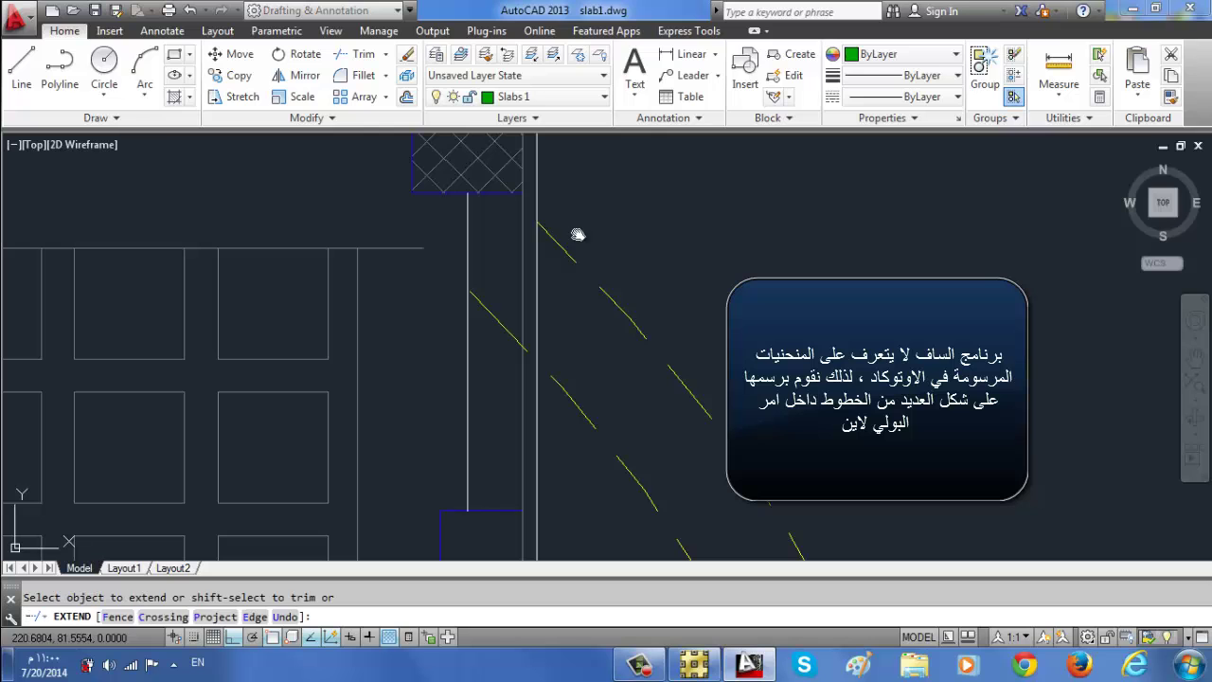
pyautogui.scroll(-4, 525, 220)
pyautogui.scroll(4, 358, 435)
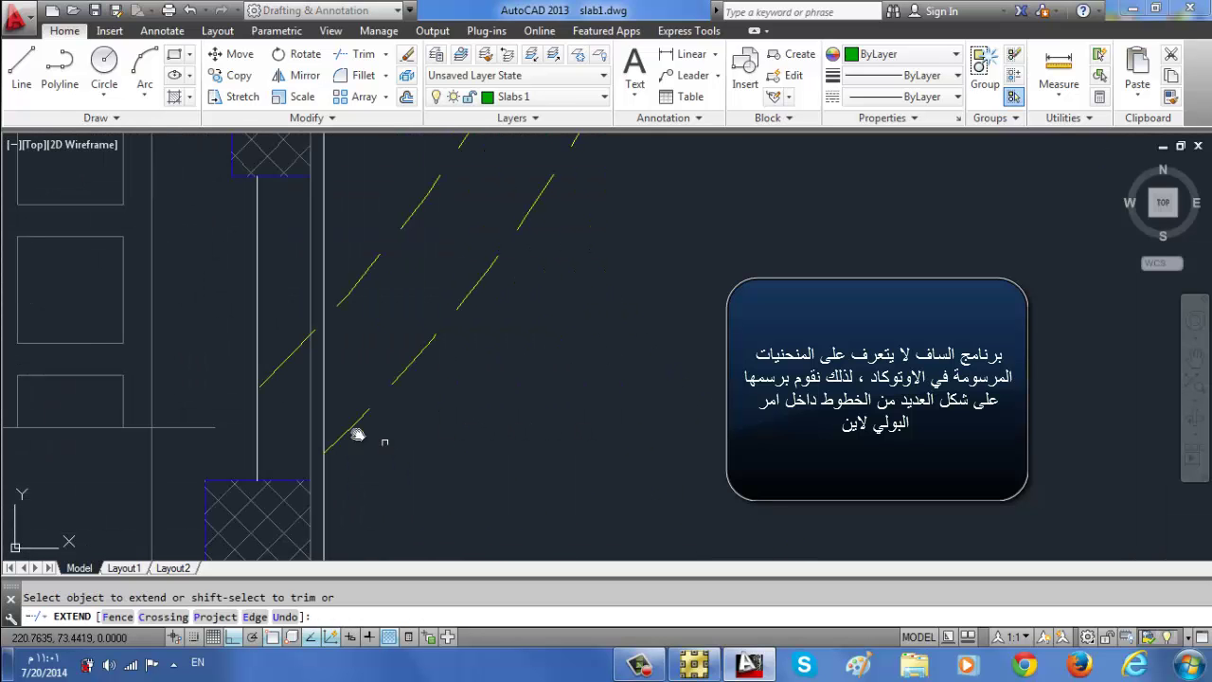
pyautogui.click(275, 470)
pyautogui.scroll(-3, 274, 471)
pyautogui.press('Escape')
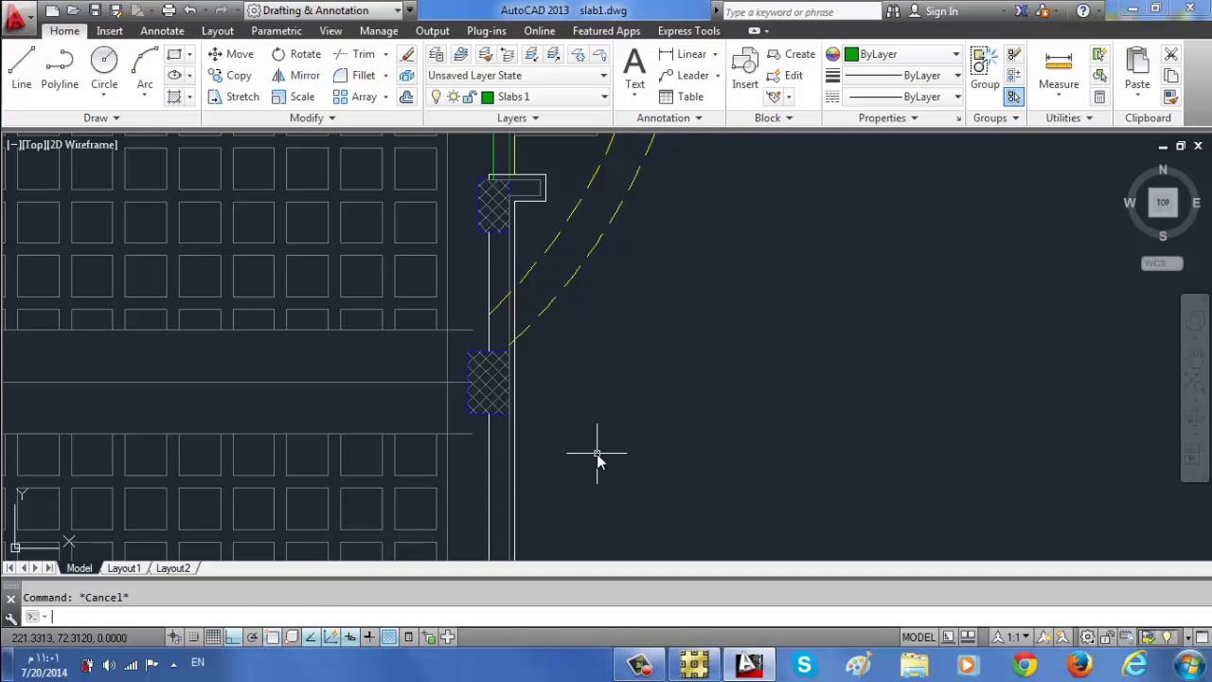
# - Set object snaps to Nearest only, clearing every other snap mode
pyautogui.write('osnap')
pyautogui.press('Return')
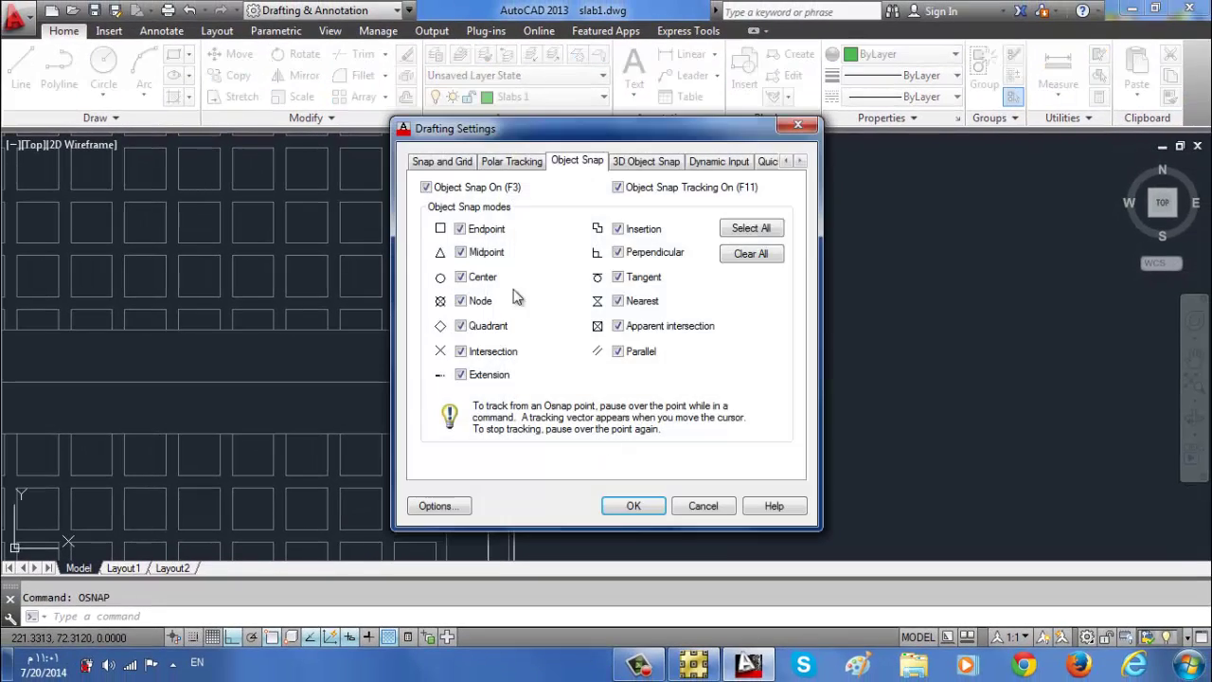
pyautogui.click(751, 253)
pyautogui.click(644, 302)
pyautogui.click(632, 506)
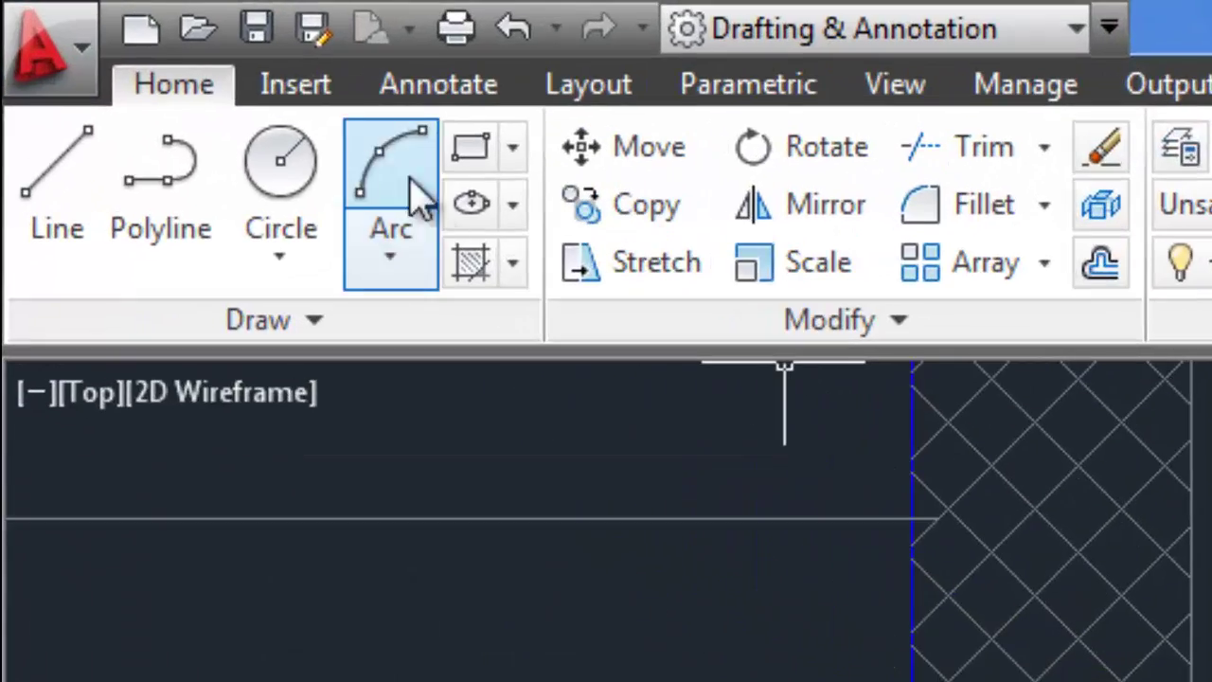
# - Trace the curved slab edge along the dashed arc as a multi-point polyline
pyautogui.click(161, 166)
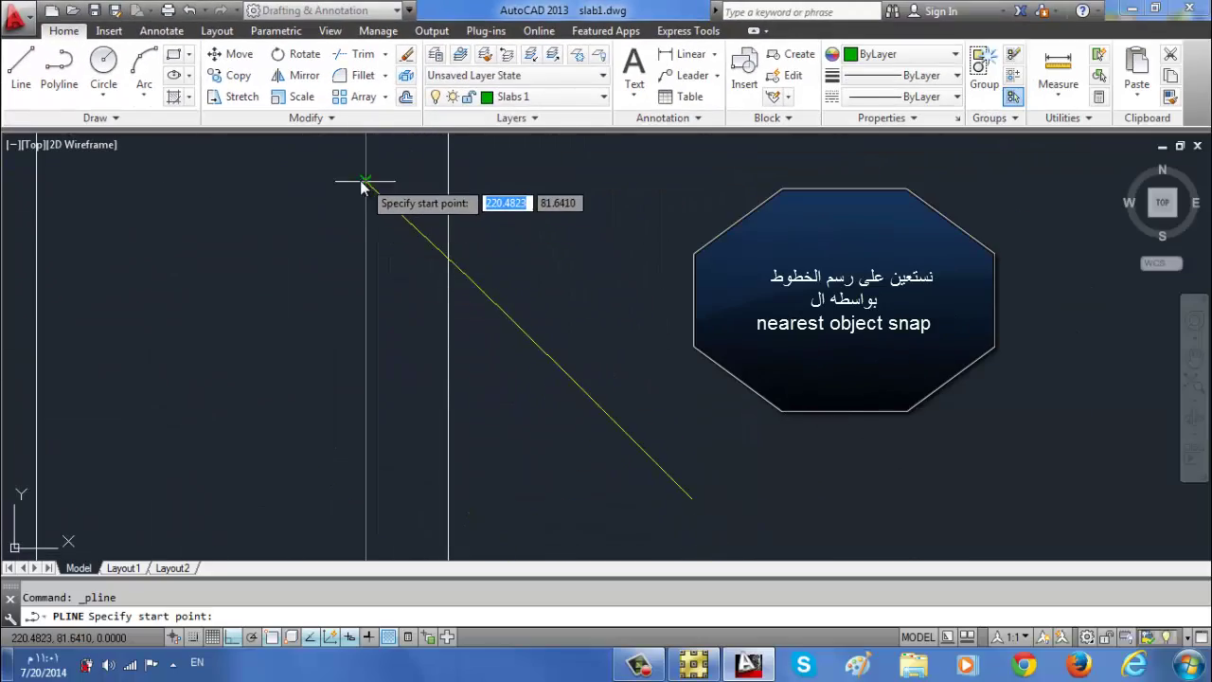
pyautogui.click(369, 189)
pyautogui.scroll(2, 388, 460)
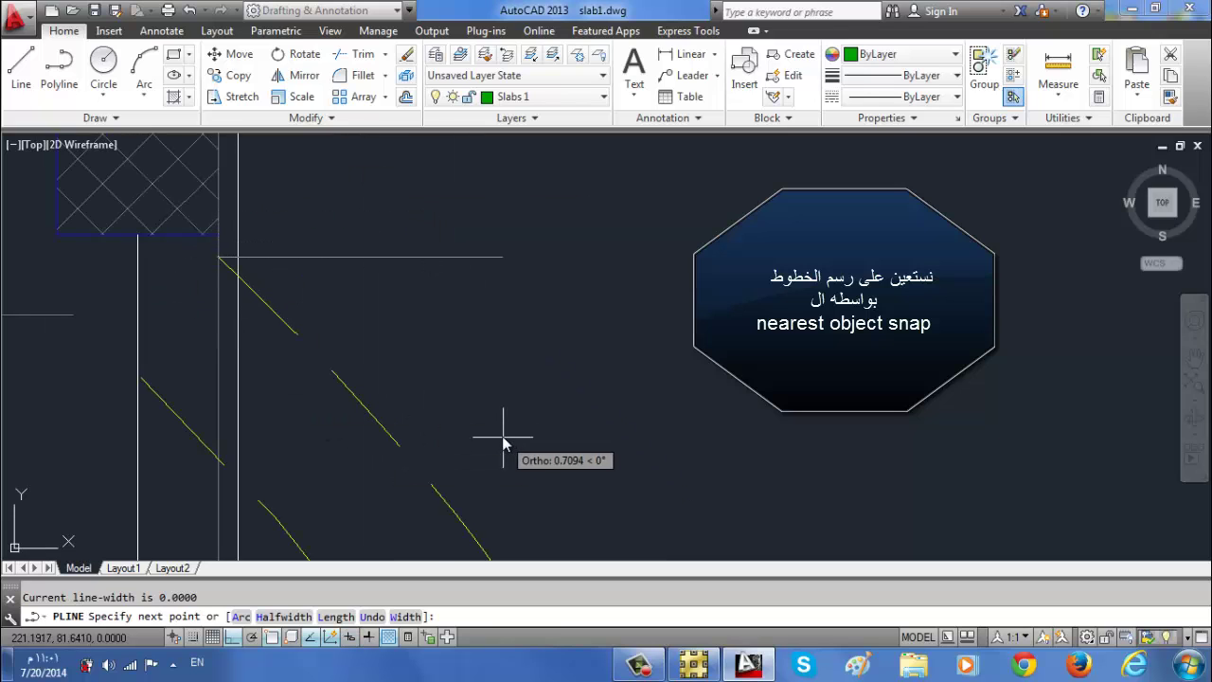
pyautogui.click(384, 427)
pyautogui.scroll(-3, 384, 426)
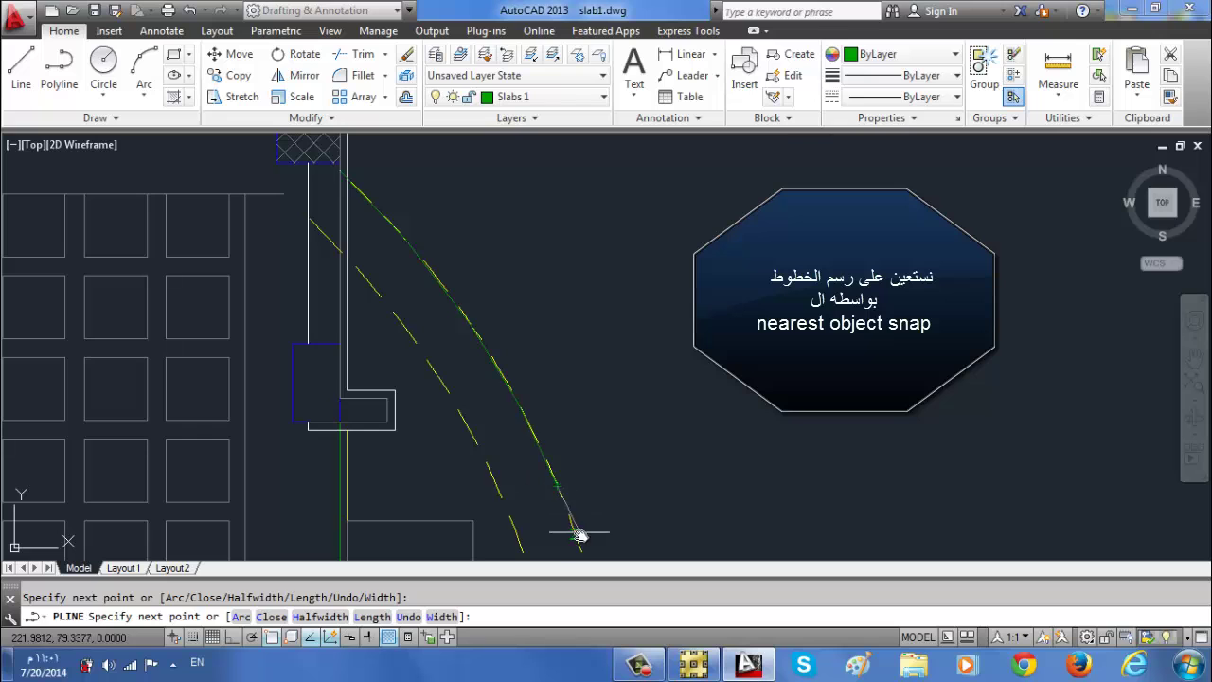
pyautogui.moveTo(579, 536); pyautogui.dragTo(599, 282, button='middle')
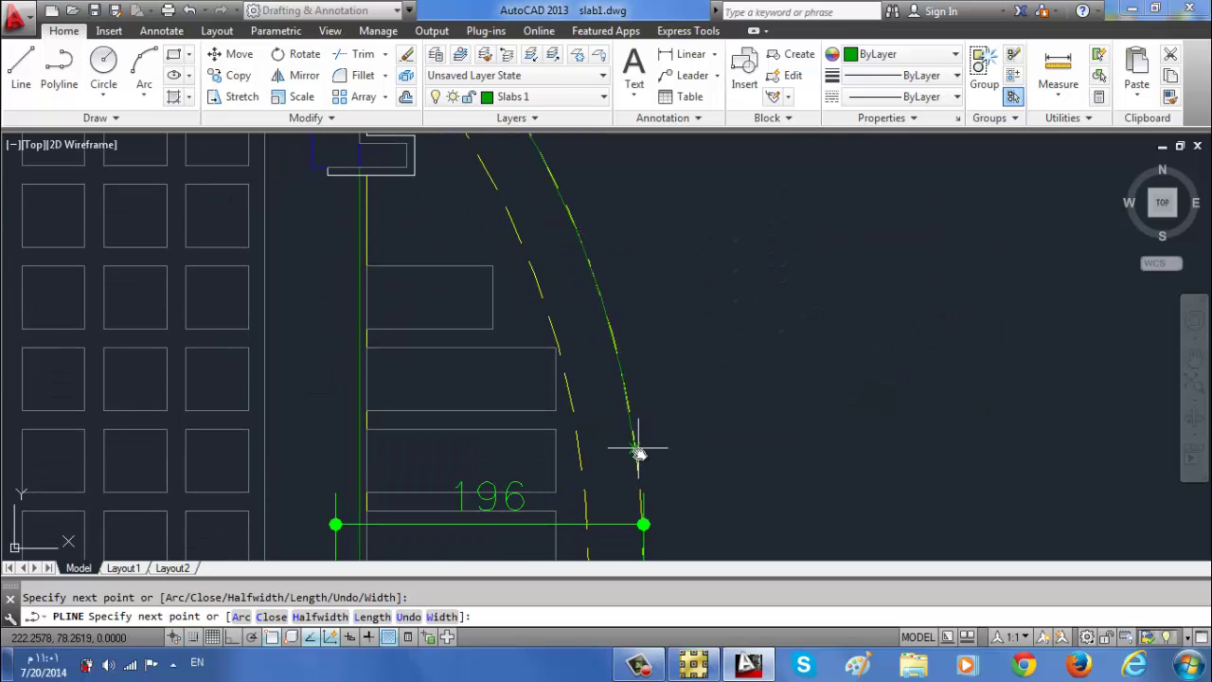
pyautogui.moveTo(640, 454); pyautogui.dragTo(672, 299, button='middle')
pyautogui.scroll(3, 661, 339)
pyautogui.scroll(-2, 655, 324)
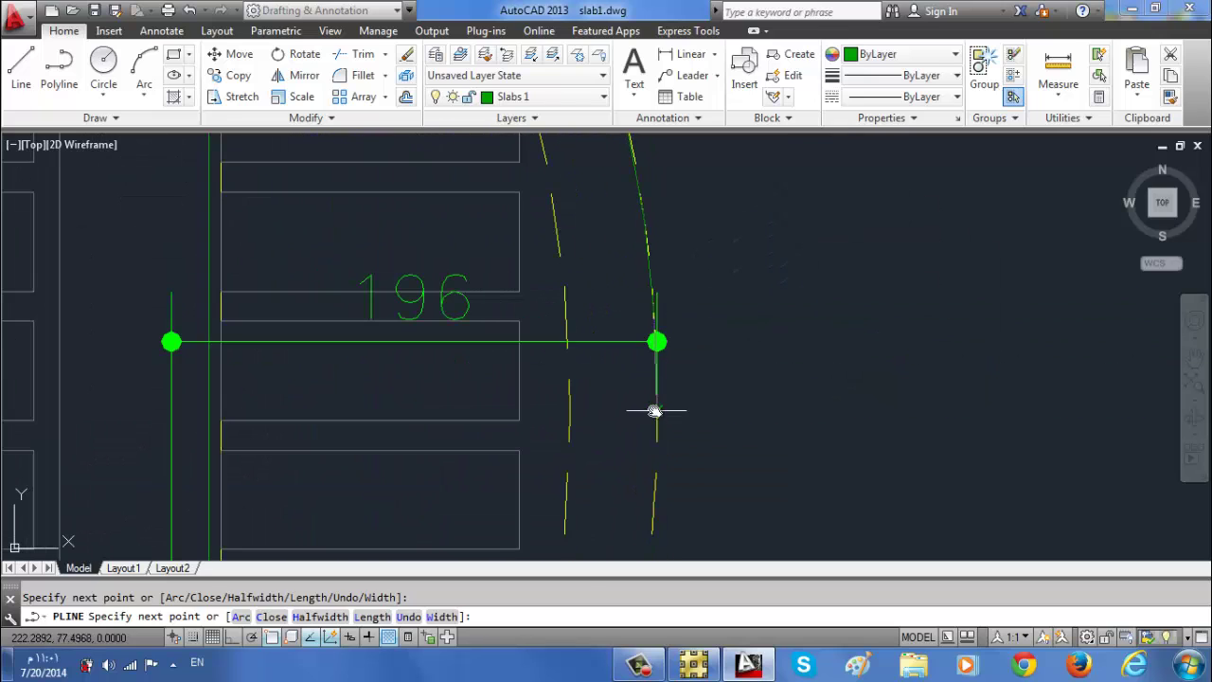
pyautogui.moveTo(703, 388); pyautogui.dragTo(777, 181, button='middle')
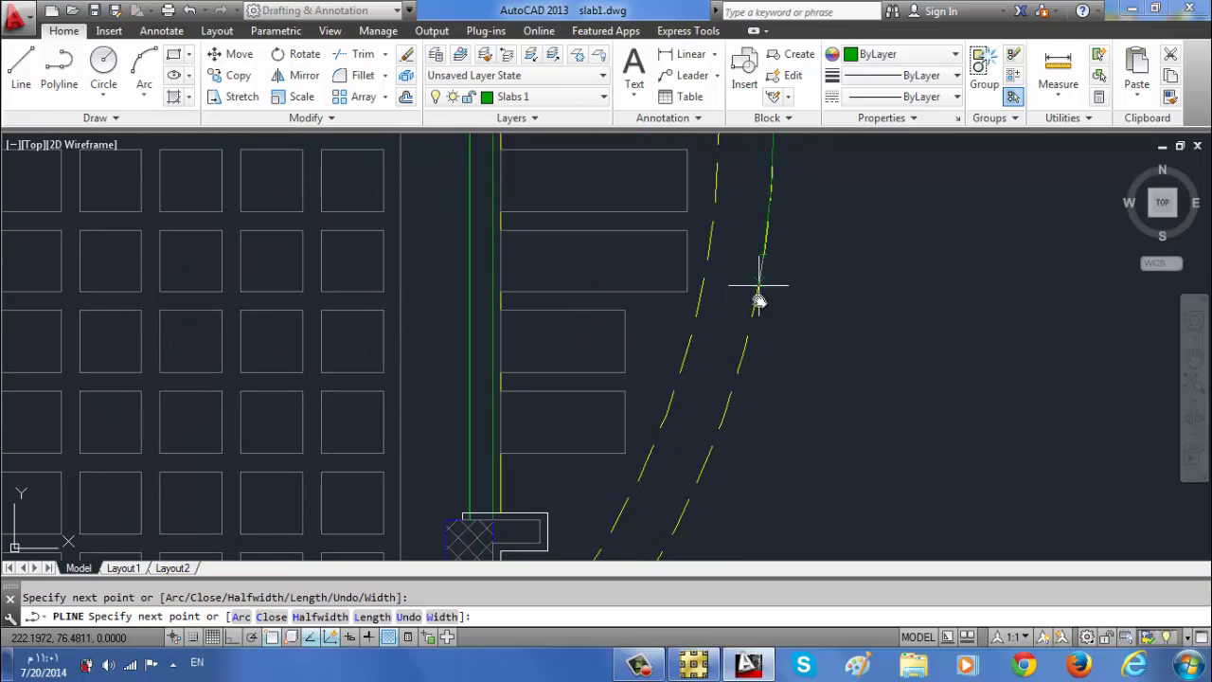
pyautogui.moveTo(691, 482); pyautogui.dragTo(760, 297, button='middle')
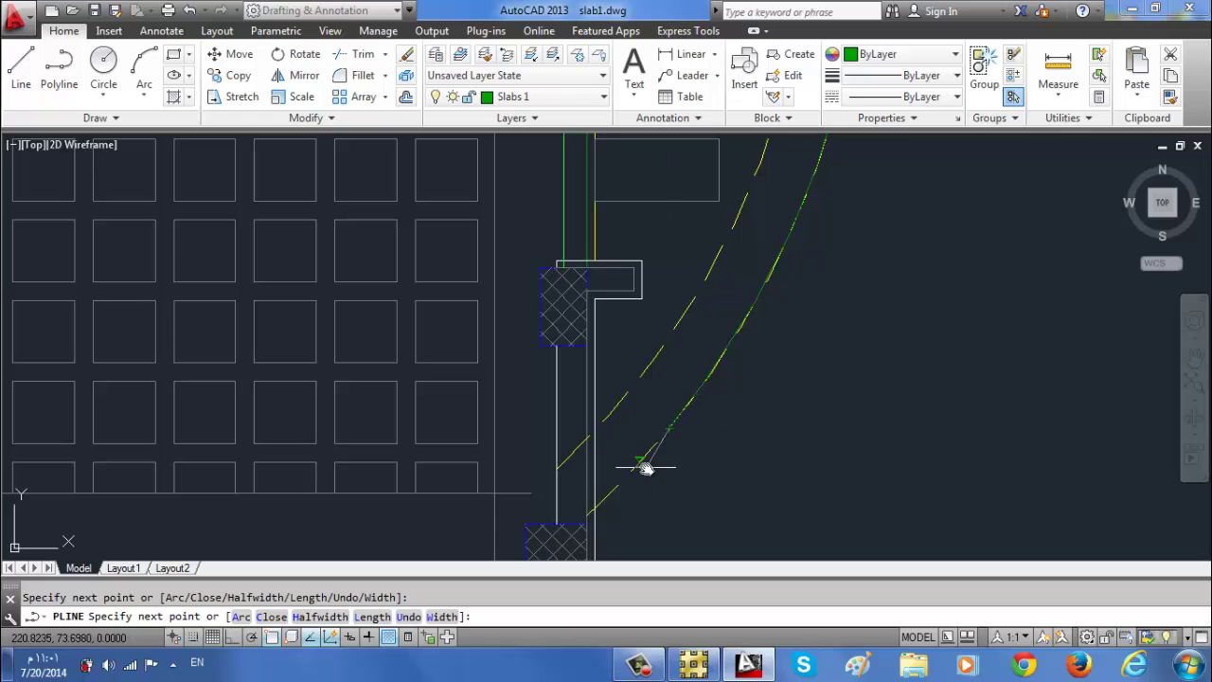
pyautogui.scroll(5, 579, 518)
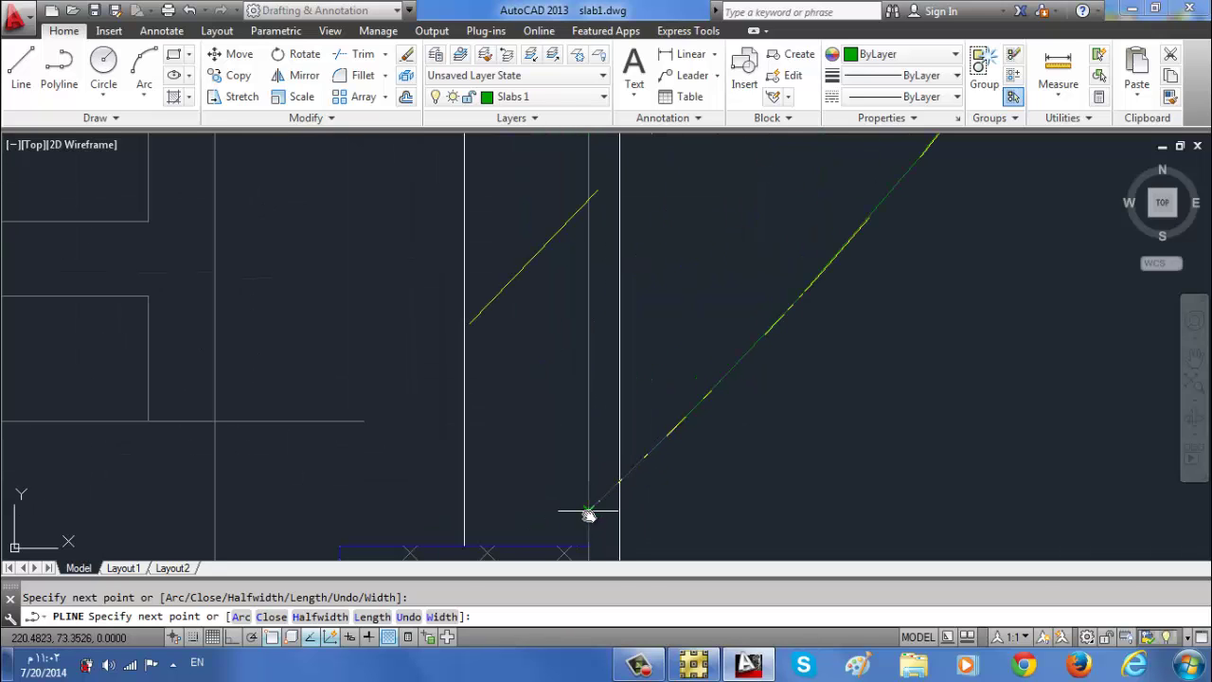
pyautogui.scroll(-5, 588, 517)
pyautogui.moveTo(582, 262); pyautogui.dragTo(536, 270, button='middle')
pyautogui.scroll(5, 502, 190)
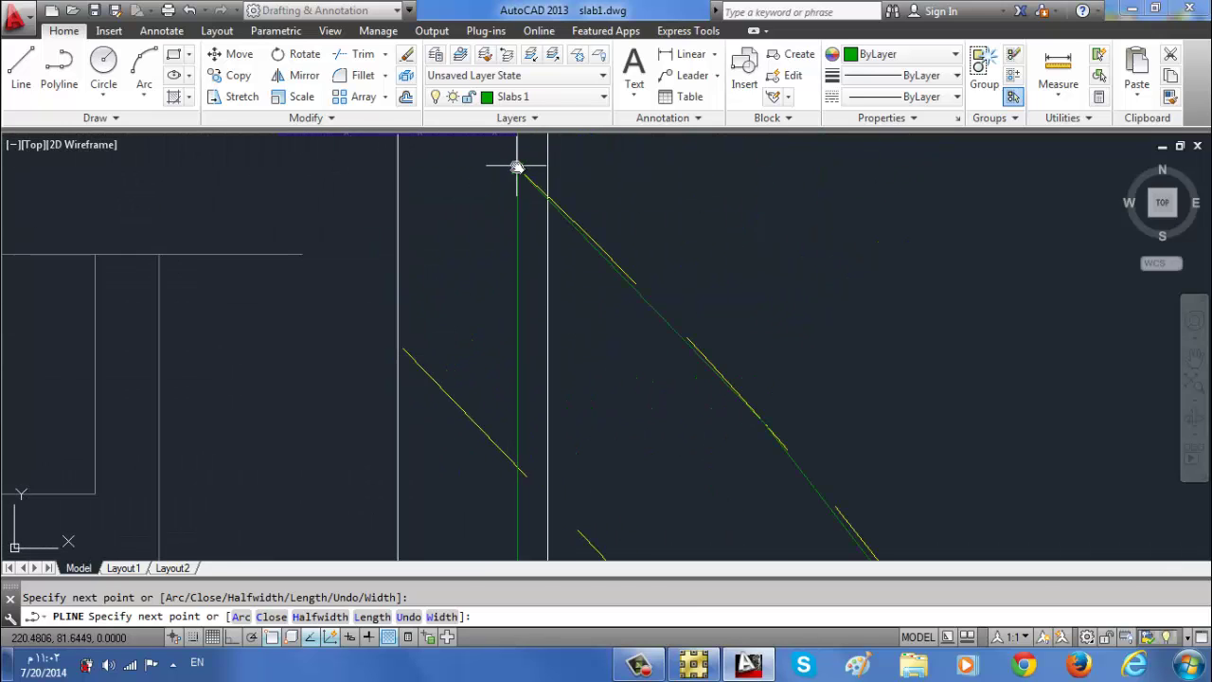
pyautogui.scroll(-3, 517, 168)
pyautogui.press('Escape')
pyautogui.write('m')
pyautogui.press('Return')
# - With Ortho on, move the extra arc to the right of the slab
pyautogui.scroll(5, 433, 293)
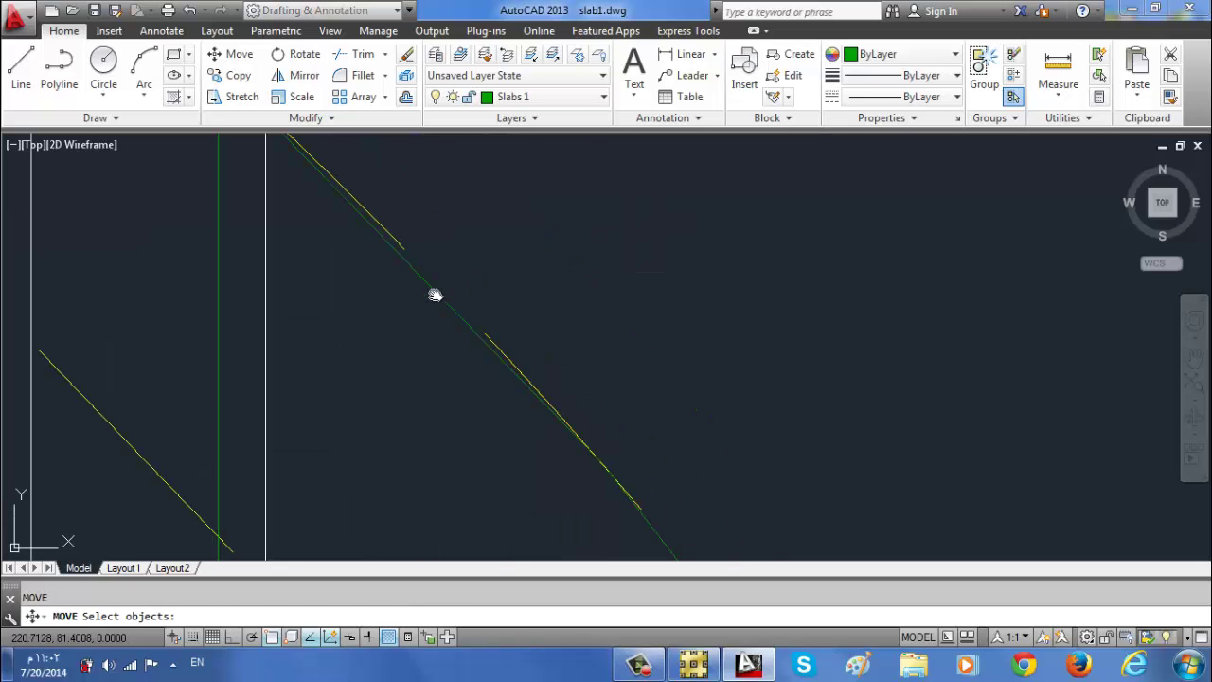
pyautogui.click(433, 293)
pyautogui.scroll(-5, 568, 284)
pyautogui.press('F8')
pyautogui.click(698, 295)
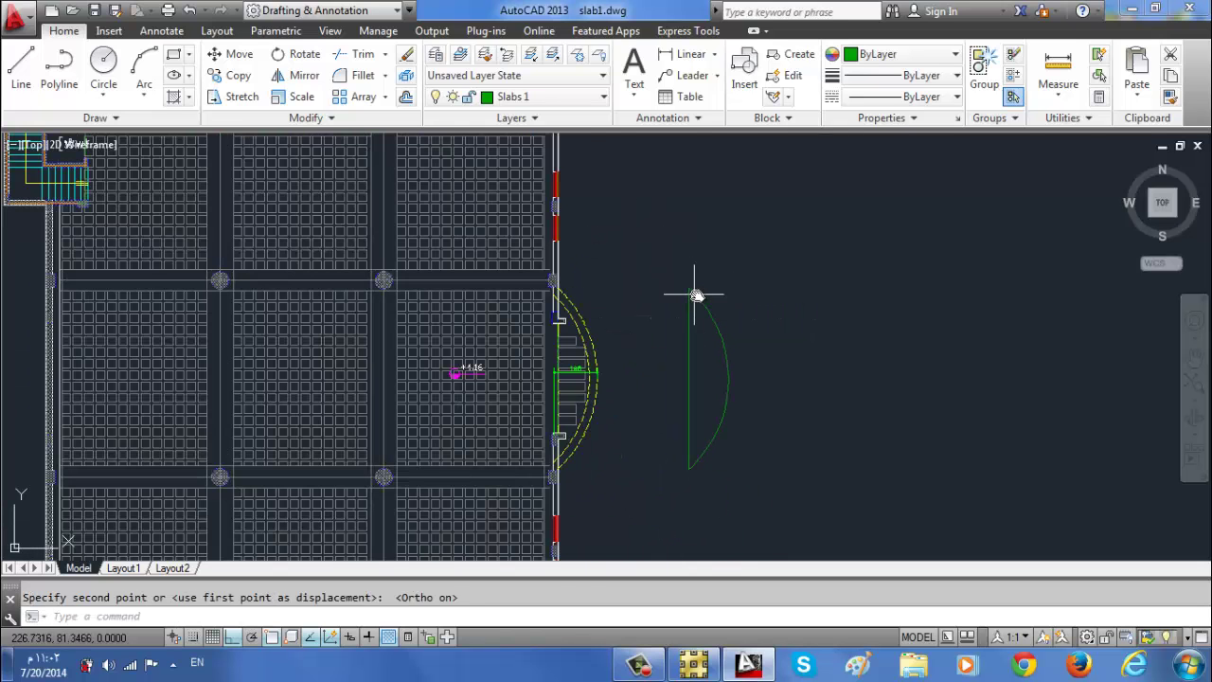
# - Create a boundary by picking a point inside the curved bay area
pyautogui.write('bo')
pyautogui.press('Return')
pyautogui.click(500, 237)
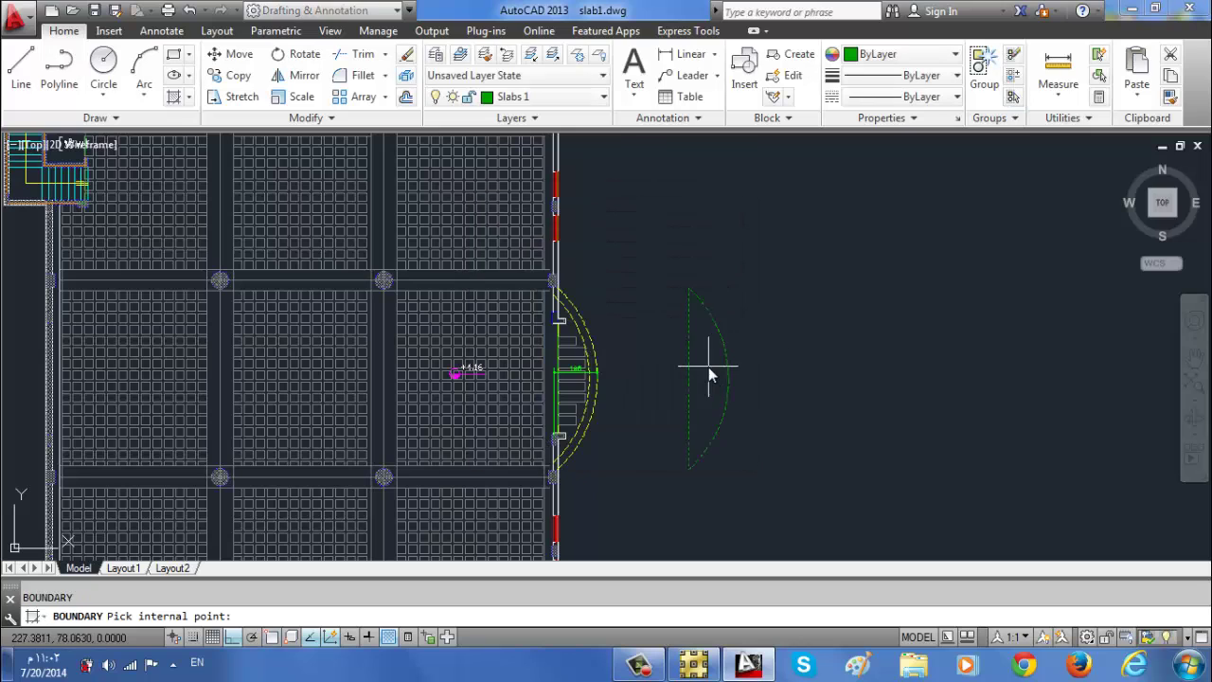
# - Move the arc back beside the curved slab edge
pyautogui.click(689, 287)
pyautogui.scroll(3, 533, 306)
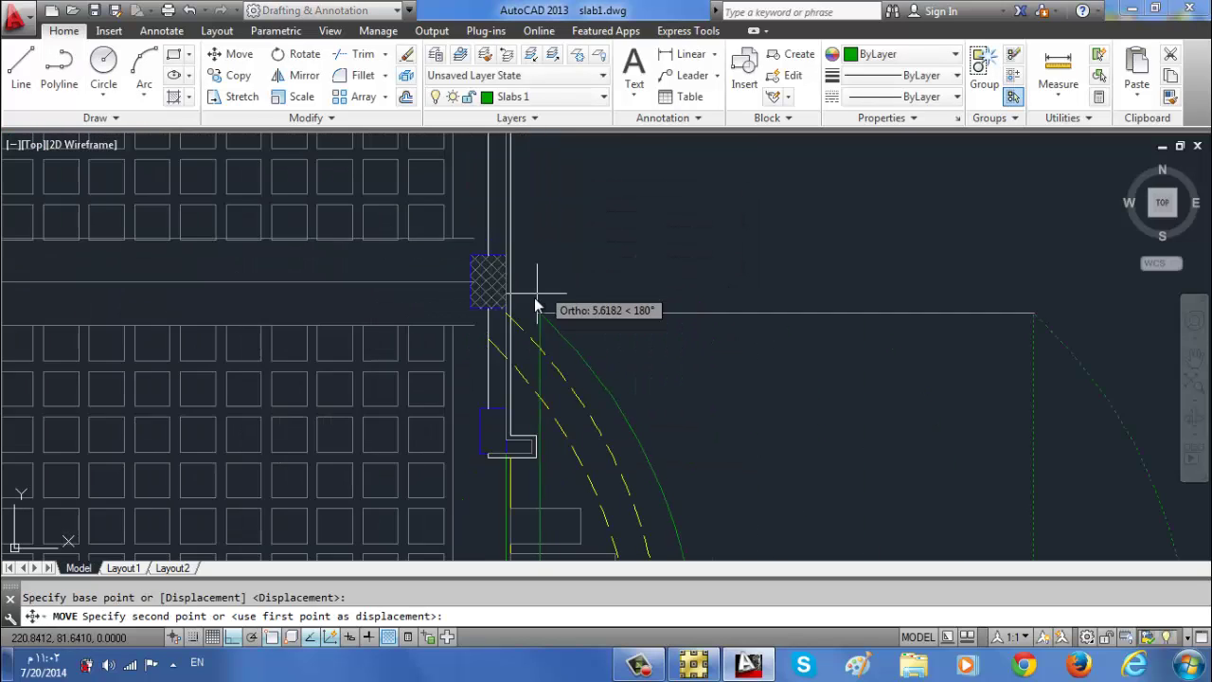
pyautogui.scroll(2, 398, 360)
pyautogui.click(414, 338)
pyautogui.scroll(-4, 668, 292)
pyautogui.press('Escape')
# - Erase the extra arc and zoom out to review the full plan
pyautogui.press('Delete')
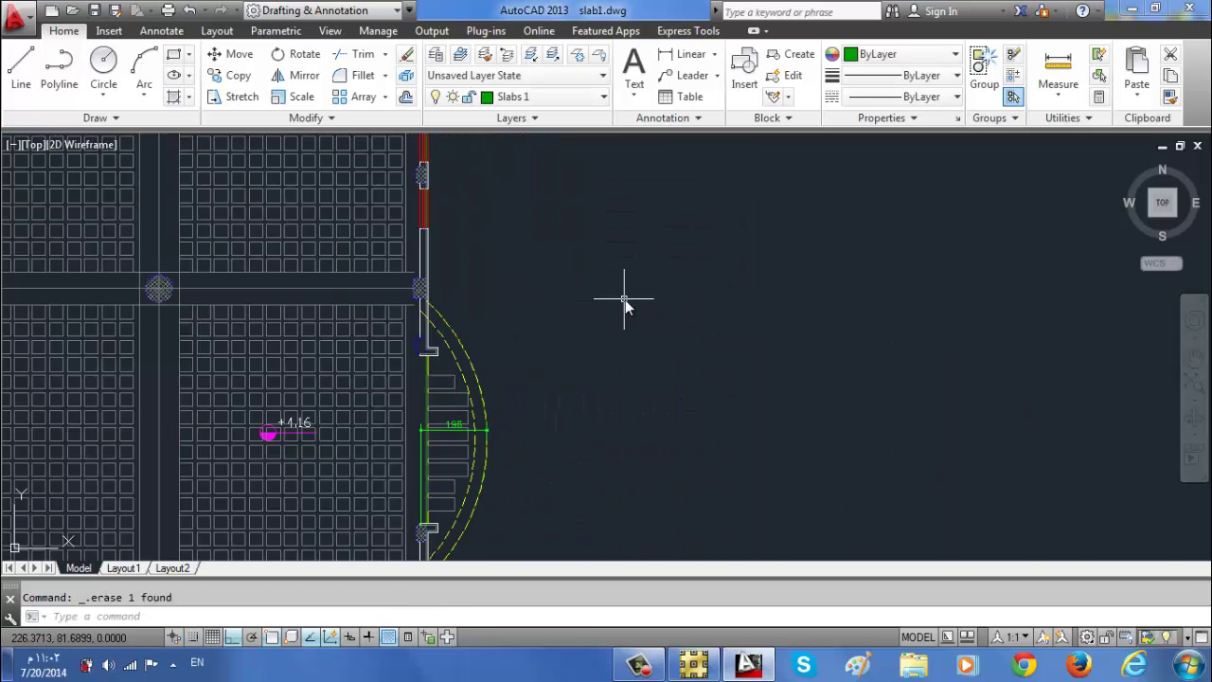
pyautogui.scroll(-5, 622, 298)
pyautogui.scroll(1, 691, 257)
pyautogui.scroll(5, 748, 294)
pyautogui.scroll(5, 748, 293)
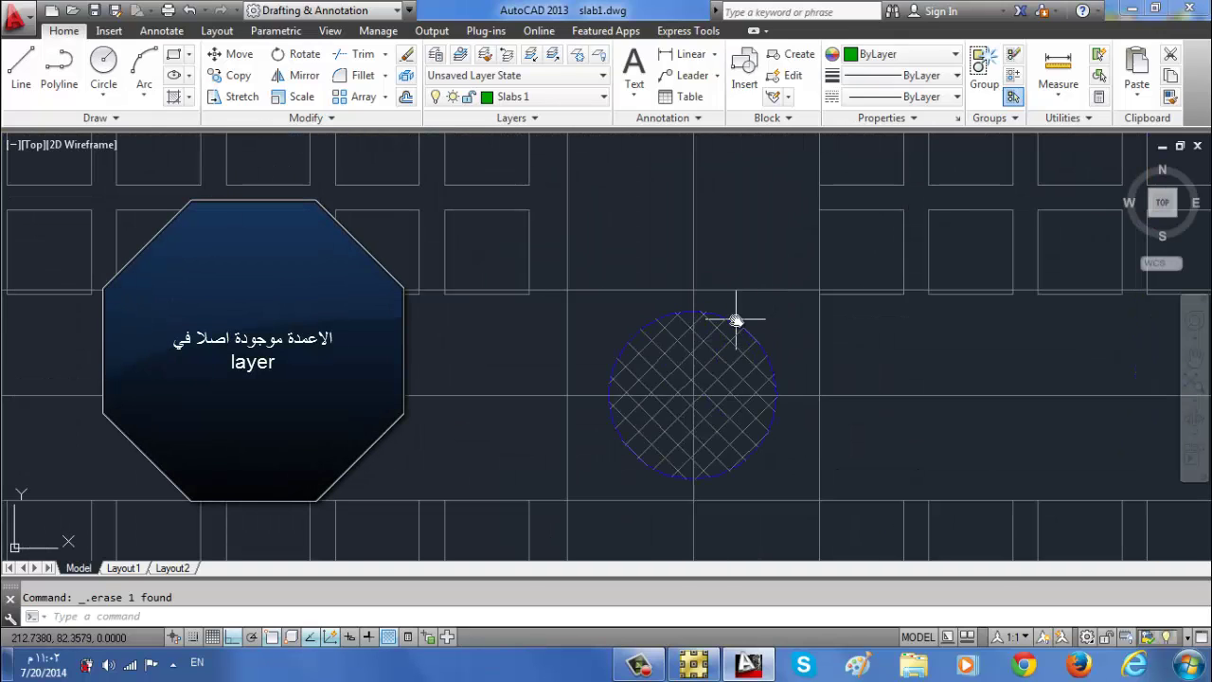
pyautogui.click(735, 319)
pyautogui.press('Escape')
pyautogui.scroll(-2, 454, 306)
pyautogui.scroll(-5, 453, 306)
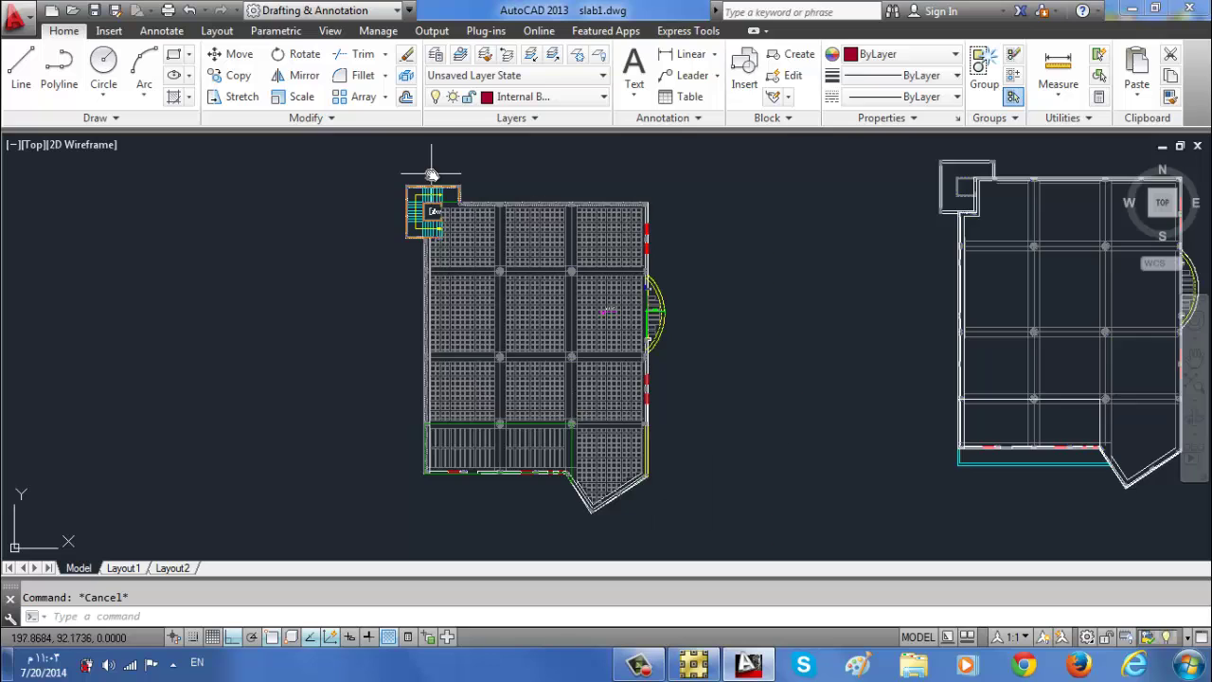
# - Turn off every layer except column, Slabs 1 and Wall 1
pyautogui.click(434, 54)
pyautogui.click(597, 311)
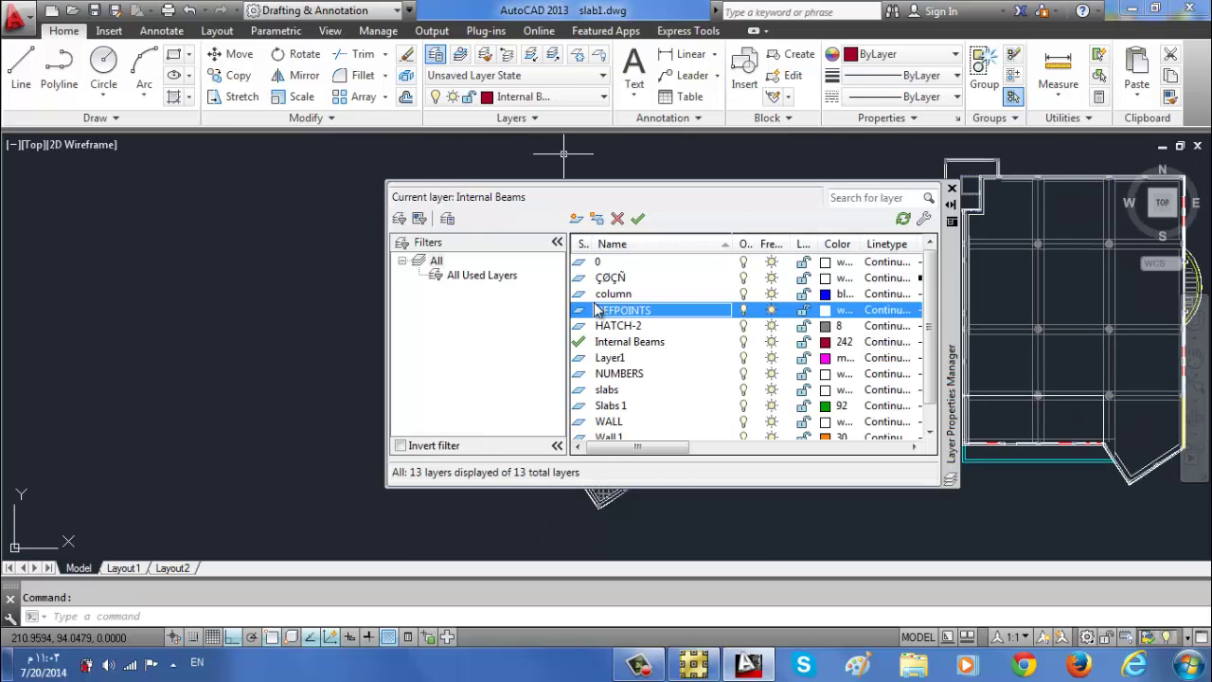
pyautogui.hotkey('ctrl', 'a')
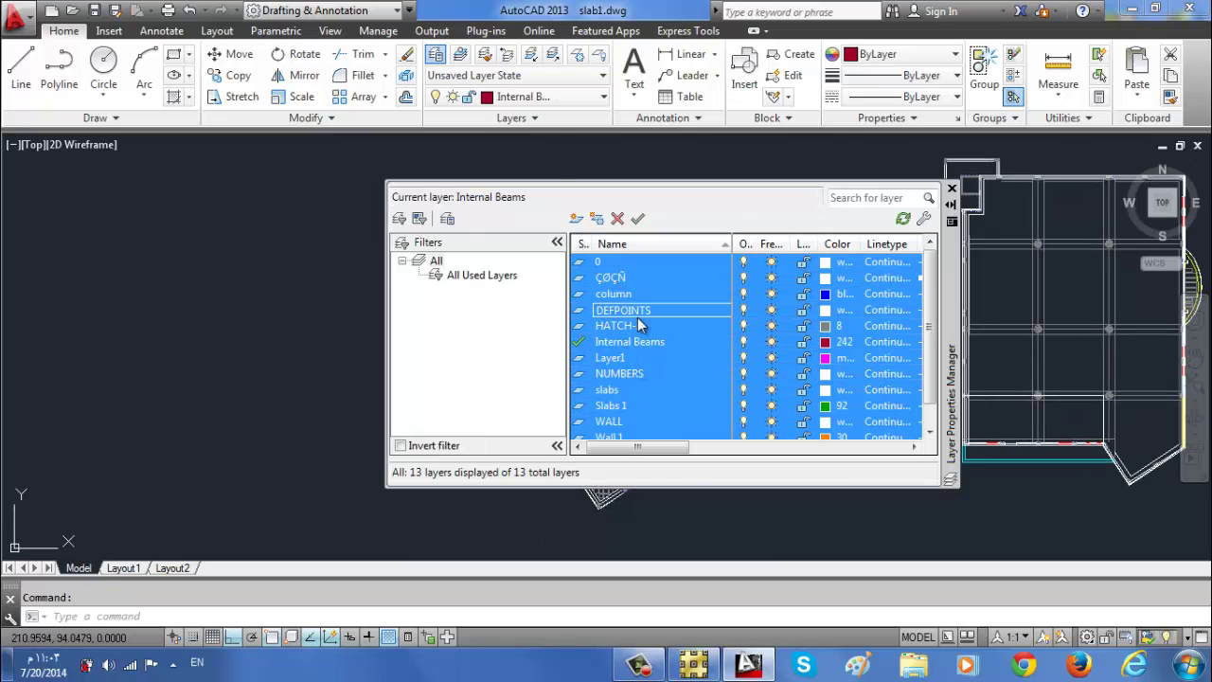
pyautogui.keyDown('ctrl'); pyautogui.click(616, 294); pyautogui.keyUp('ctrl')
pyautogui.keyDown('ctrl'); pyautogui.click(625, 405); pyautogui.keyUp('ctrl')
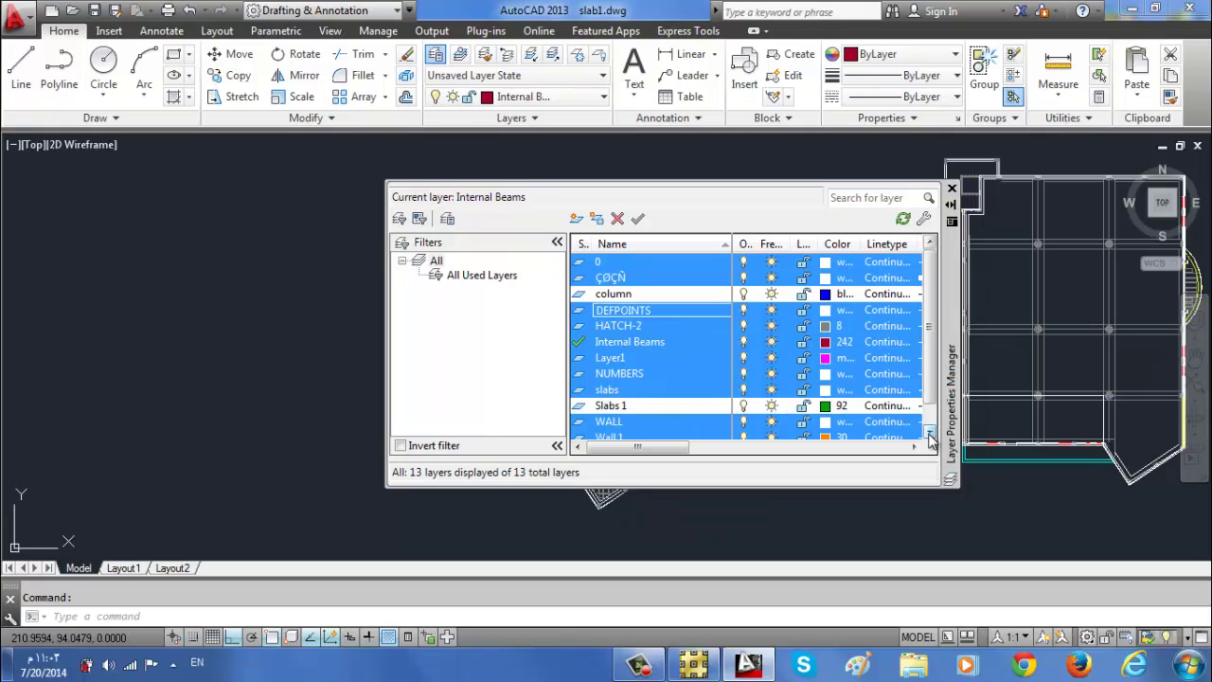
pyautogui.click(930, 434)
pyautogui.keyDown('ctrl'); pyautogui.click(625, 405); pyautogui.keyUp('ctrl')
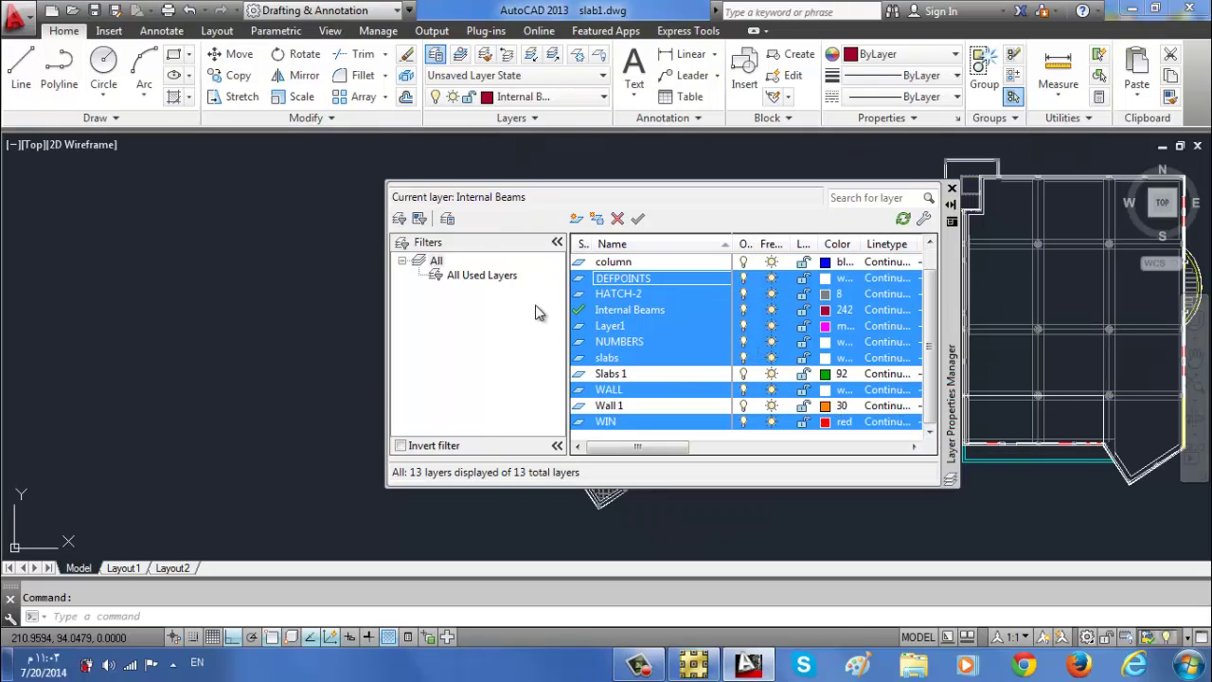
pyautogui.click(743, 326)
pyautogui.click(716, 365)
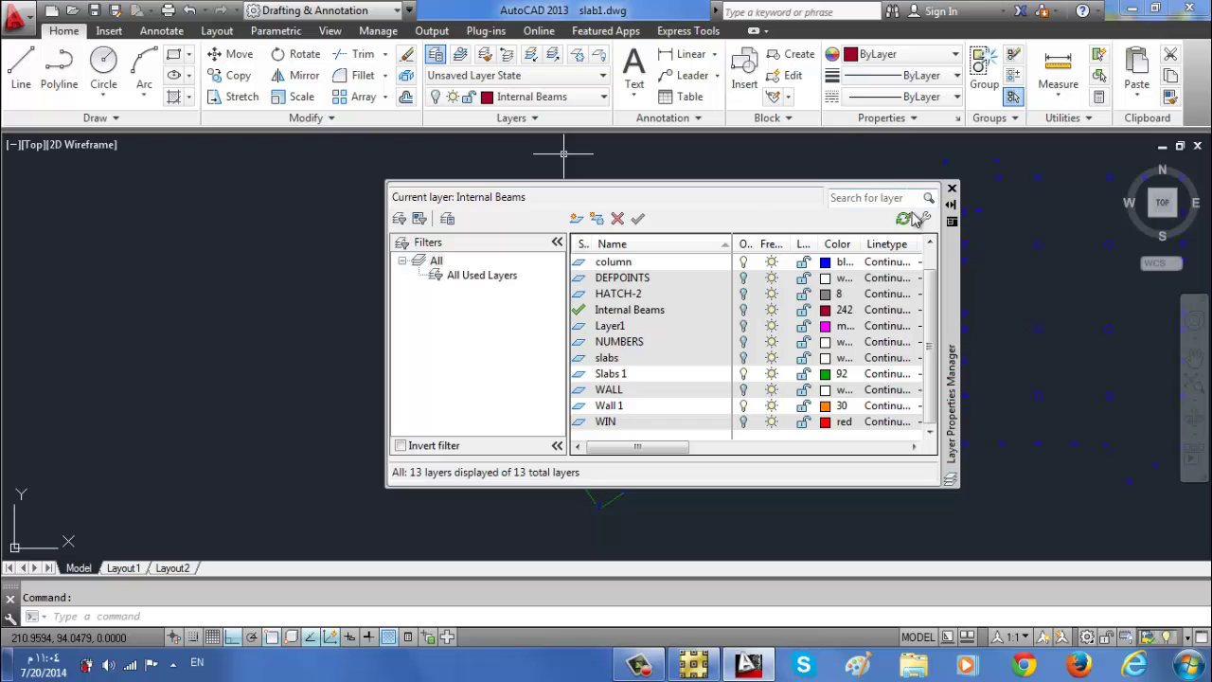
pyautogui.click(952, 188)
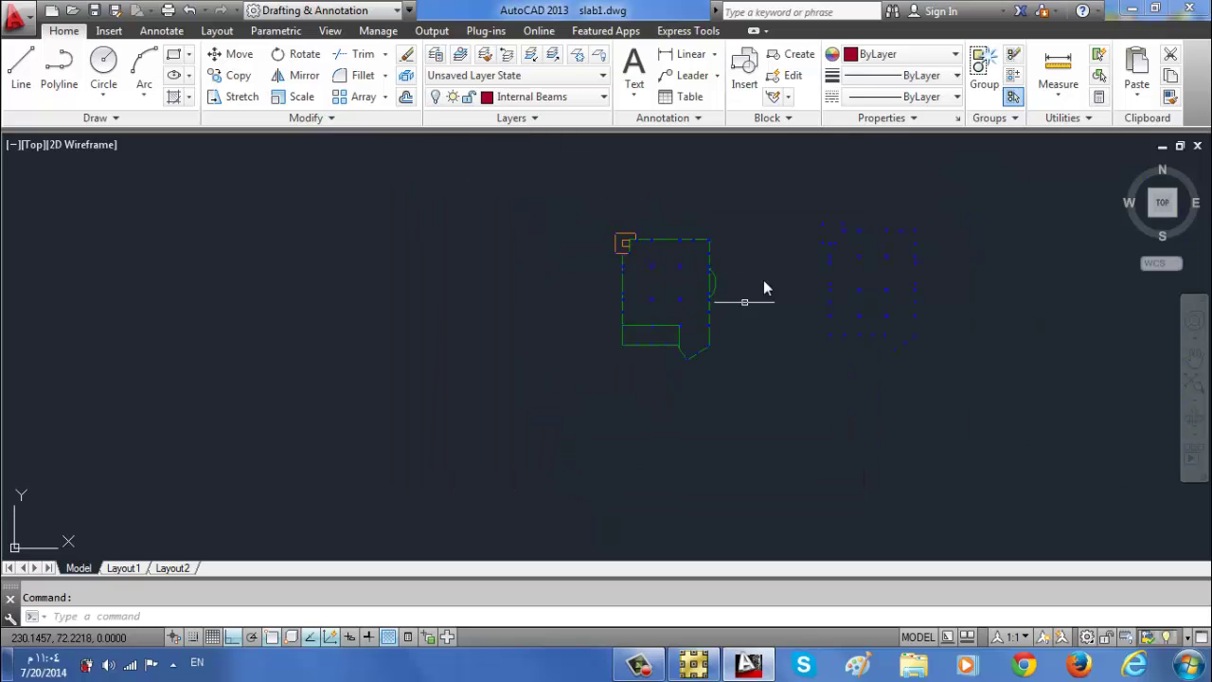
# - Copy the visible plan outlines to the left of the original
pyautogui.write('co')
pyautogui.press('Return')
pyautogui.click(751, 211)
pyautogui.click(624, 339)
pyautogui.press('Return')
pyautogui.click(678, 282)
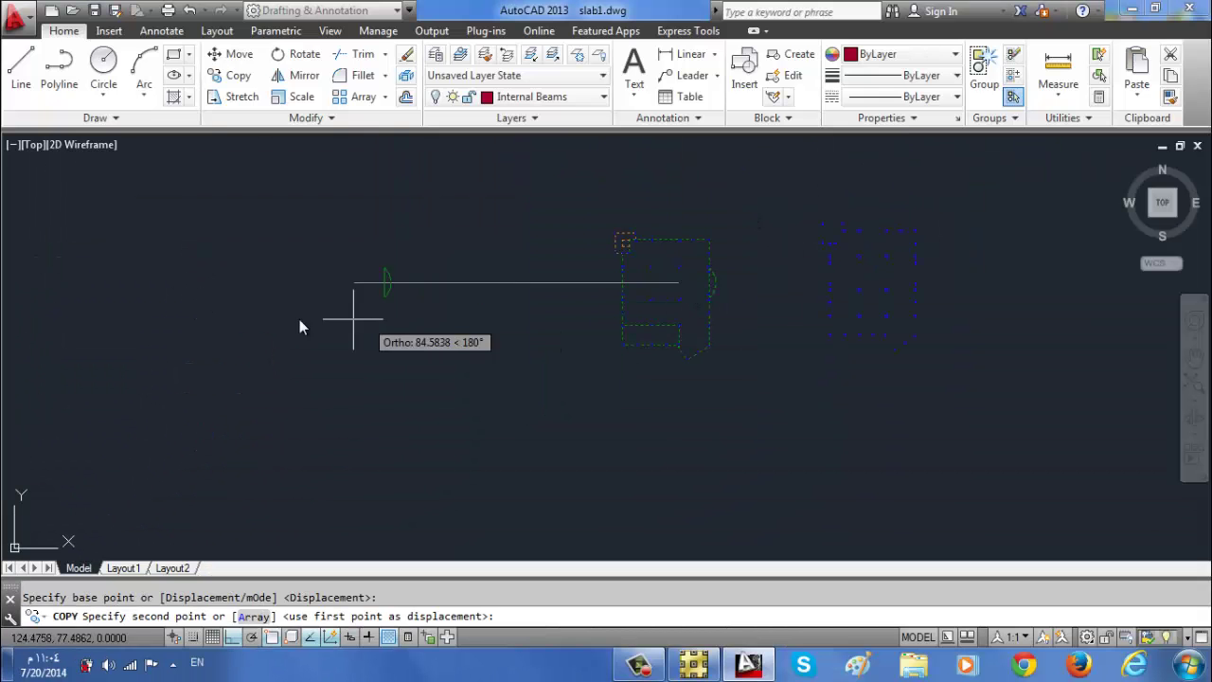
pyautogui.click(294, 322)
pyautogui.press('Escape')
# - Crossing-select the plan, copy it to the clipboard, and start a new drawing
pyautogui.scroll(3, 162, 271)
pyautogui.click(422, 420)
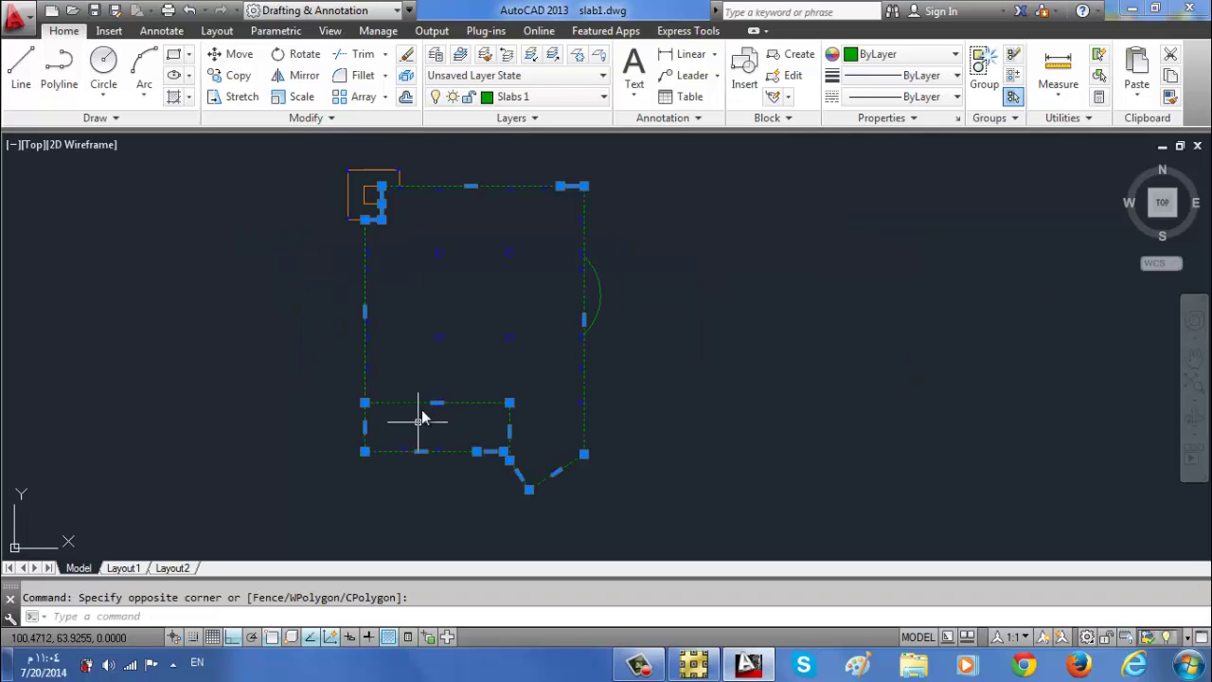
pyautogui.press('Escape')
pyautogui.scroll(-2, 639, 189)
pyautogui.click(635, 149)
pyautogui.click(358, 457)
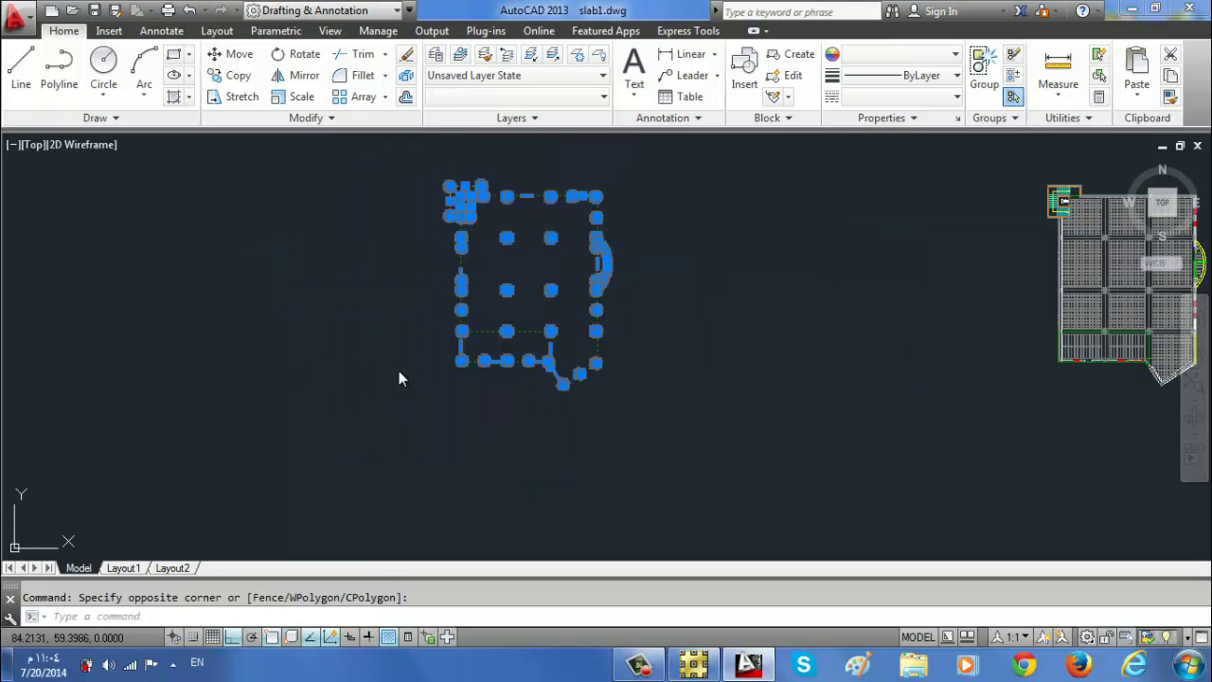
pyautogui.hotkey('ctrl', 'c')
pyautogui.hotkey('ctrl', 'n')
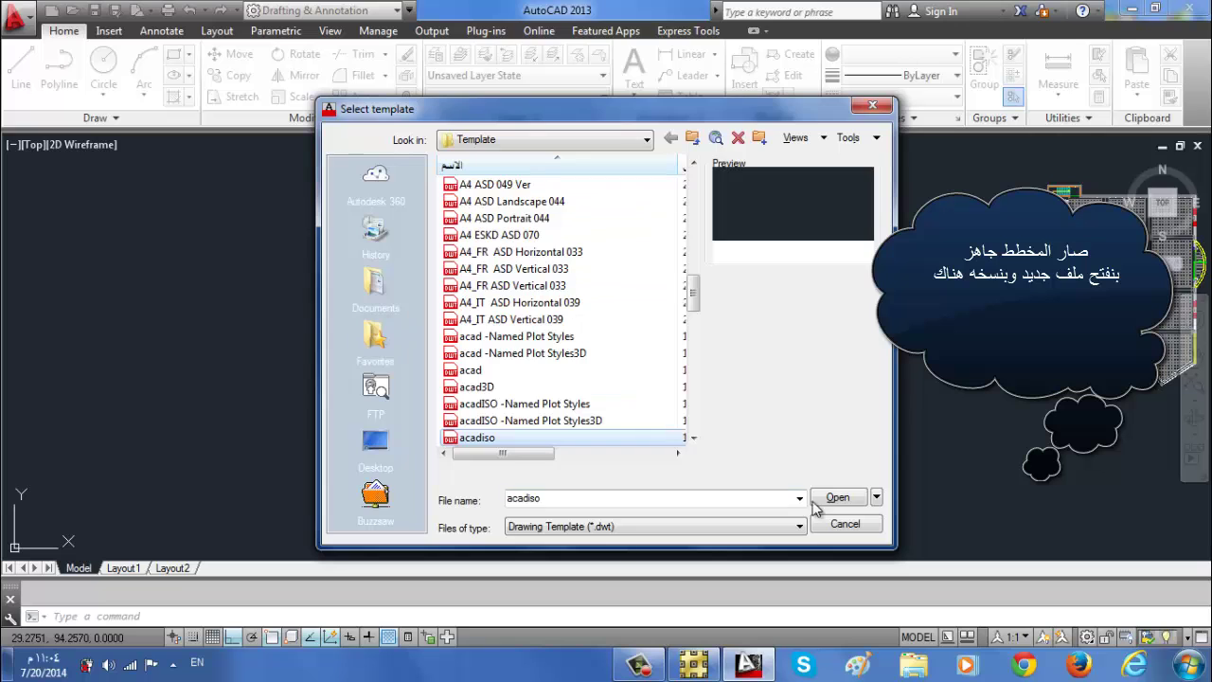
# - Create the drawing from the acadiso template and paste the plan, continuing past the warnings
pyautogui.click(815, 509)
pyautogui.click(514, 338)
pyautogui.hotkey('ctrl', 'v')
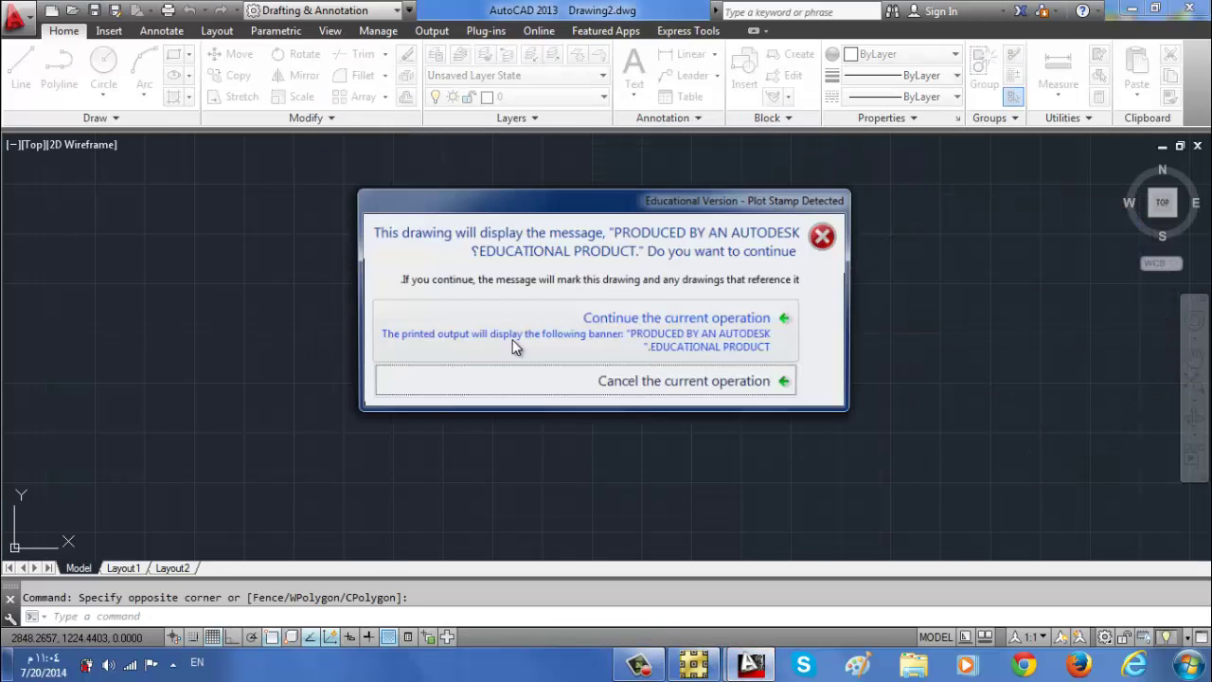
pyautogui.click(513, 346)
pyautogui.click(516, 382)
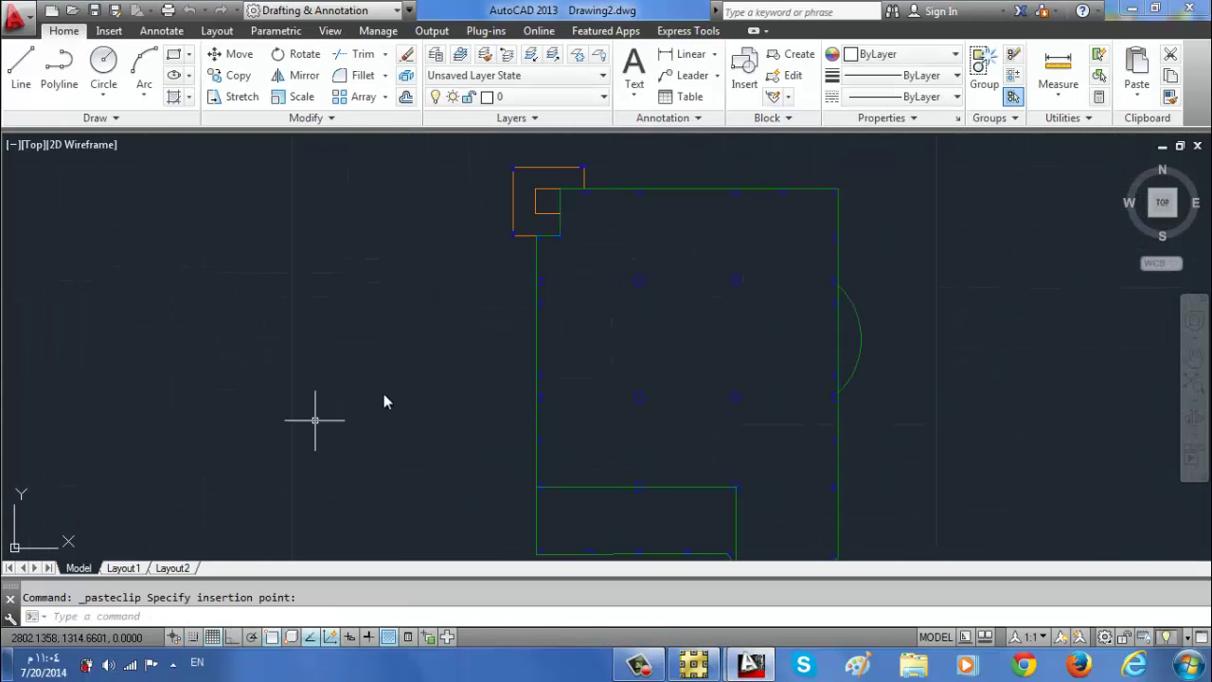
# - Place the pasted plan in Drawing2 and centre it in the view
pyautogui.click(578, 97)
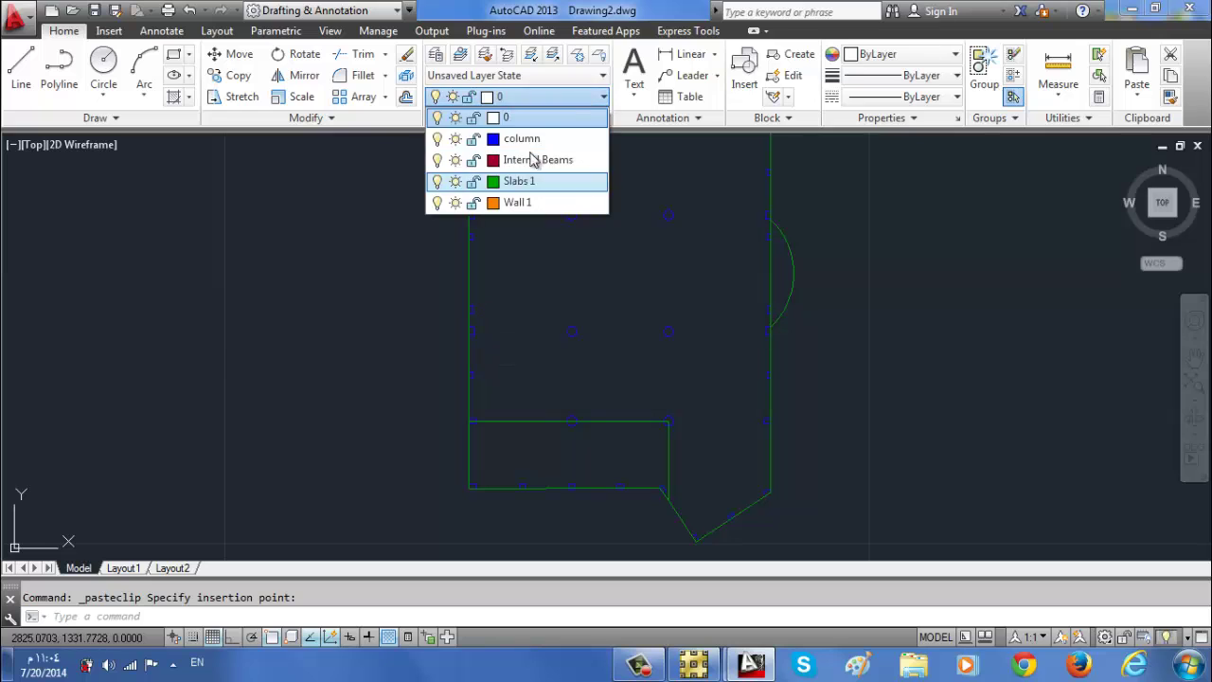
pyautogui.click(634, 284)
pyautogui.click(612, 381)
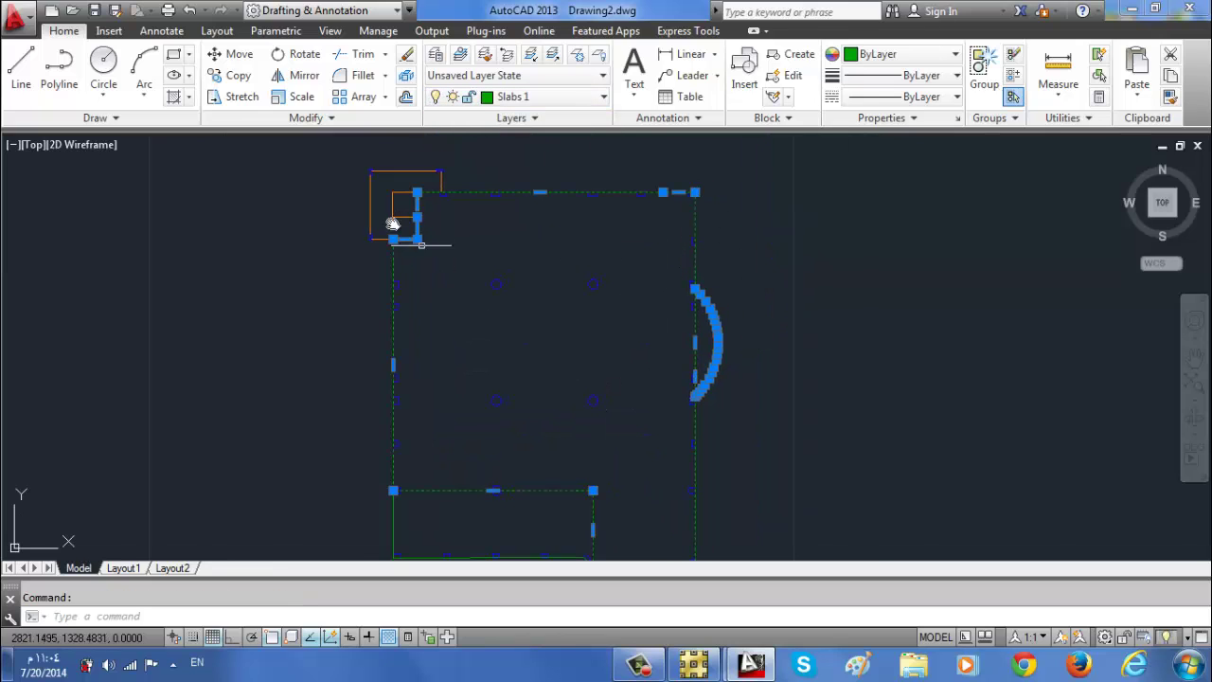
pyautogui.moveTo(371, 204)
pyautogui.mouseDown(button='middle')
pyautogui.moveTo(338, 244)
pyautogui.moveTo(425, 411)
pyautogui.mouseUp(button='middle')
pyautogui.press('Escape')
pyautogui.scroll(-2, 454, 303)
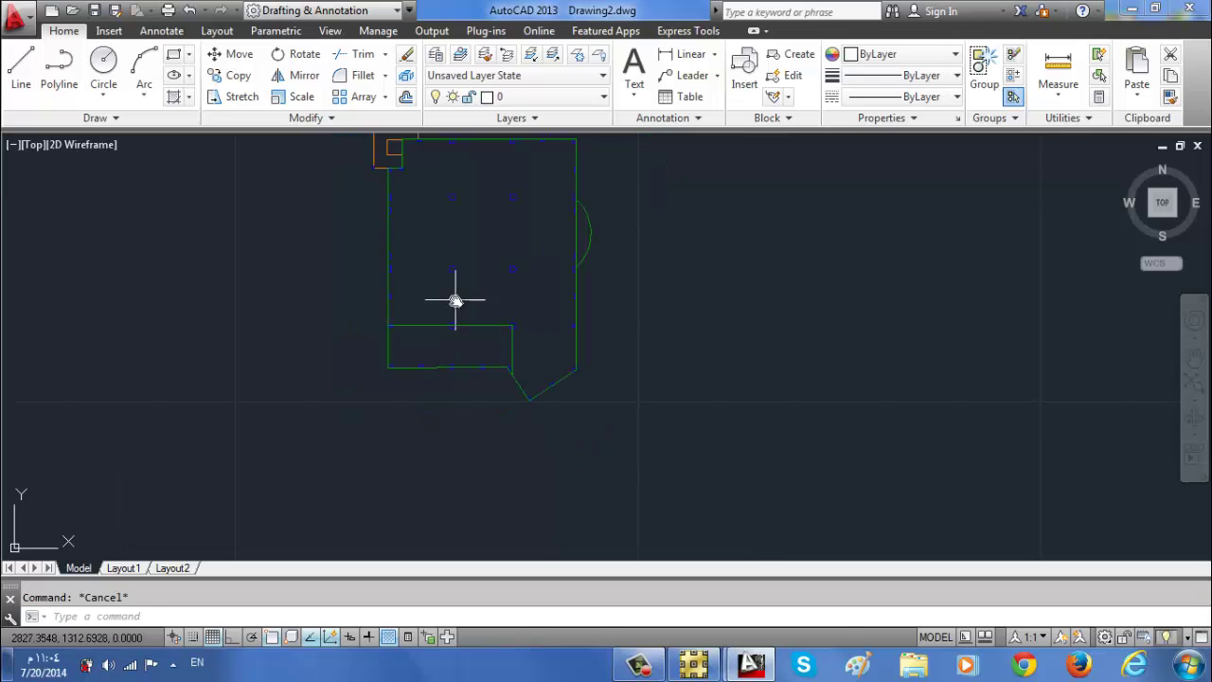
pyautogui.scroll(-2, 604, 289)
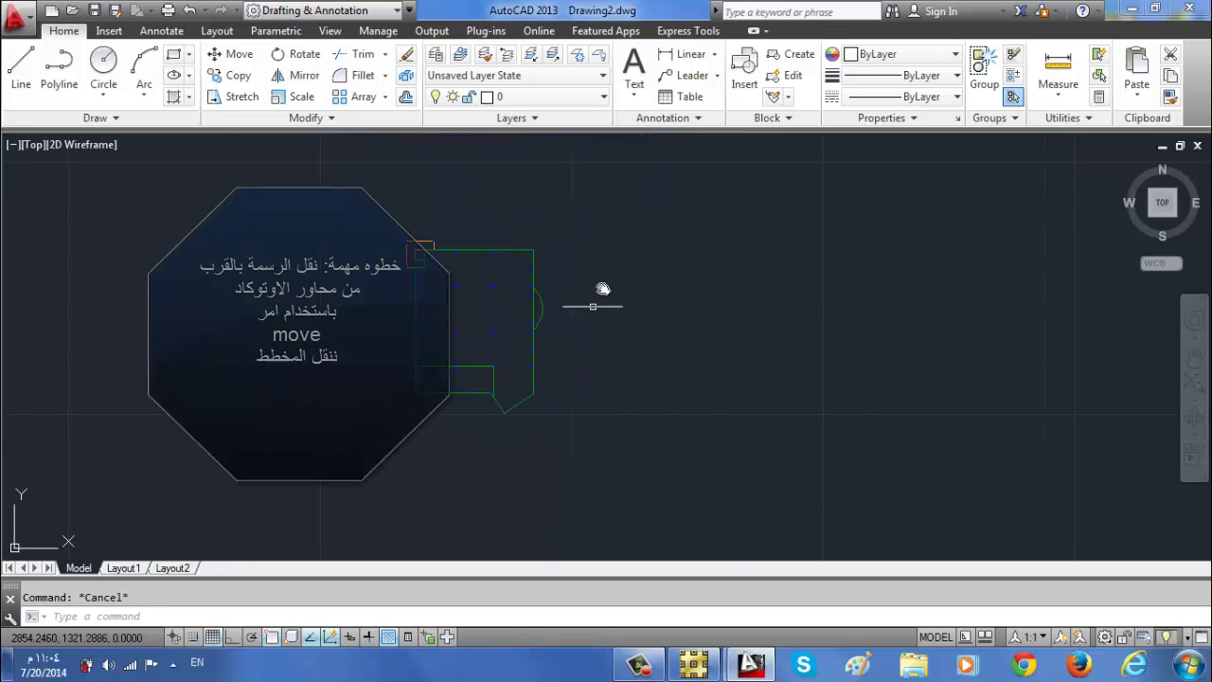
pyautogui.scroll(-2, 593, 306)
pyautogui.click(604, 233)
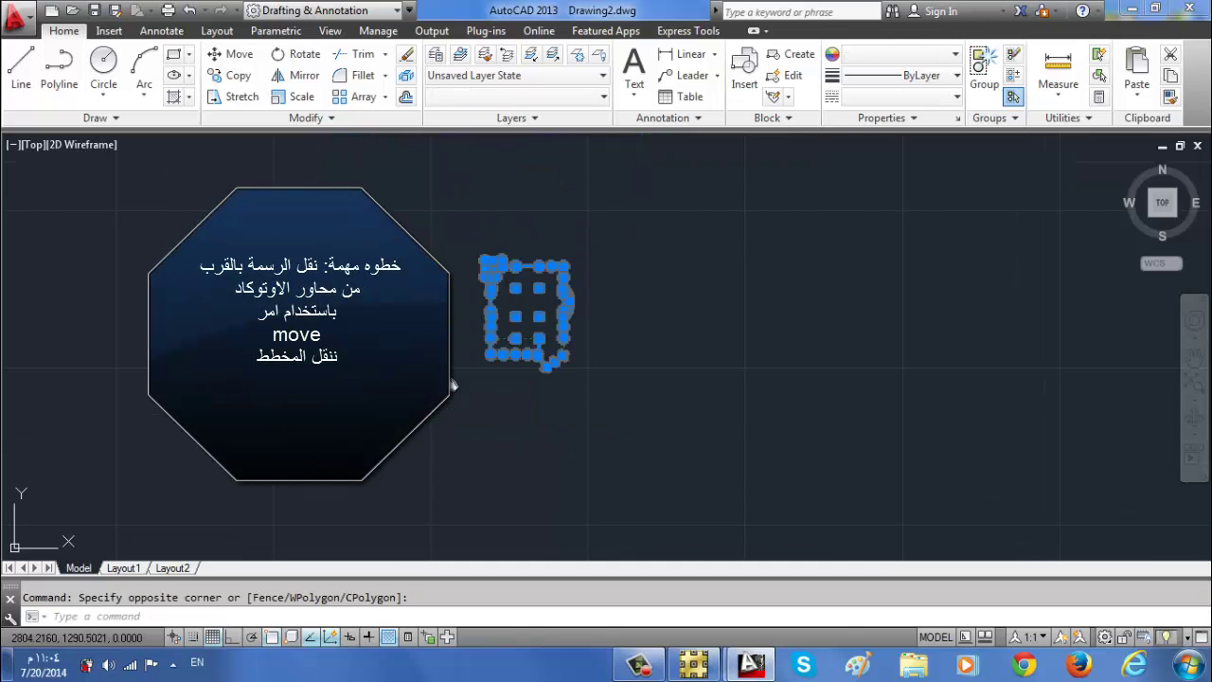
# - Move all 56 pasted objects to point 1,1 beside the origin and zoom to extents
pyautogui.scroll(5, 454, 379)
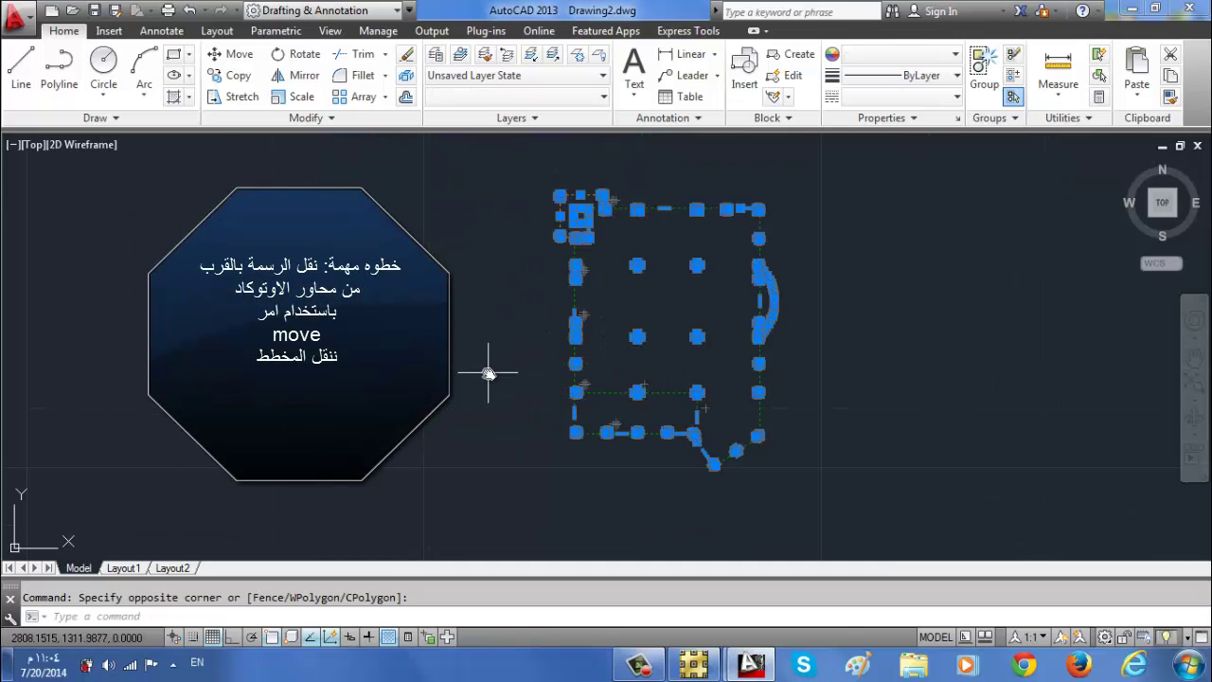
pyautogui.press('Escape')
pyautogui.write('move')
pyautogui.press('Return')
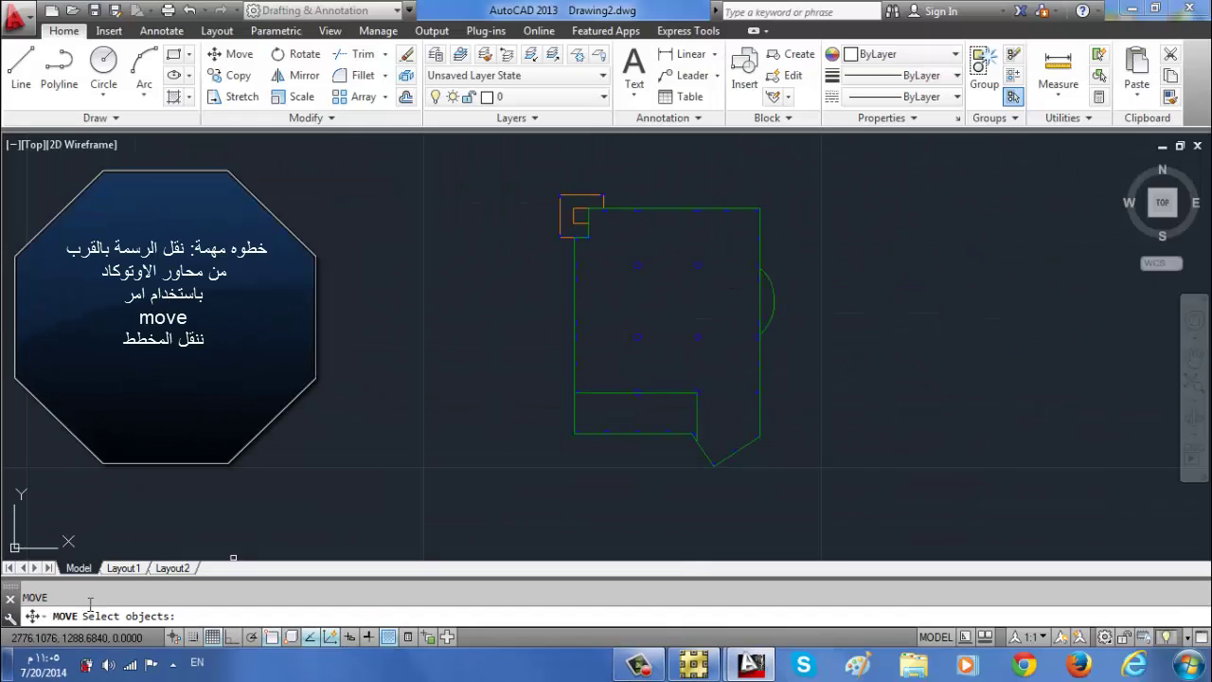
pyautogui.click(478, 504)
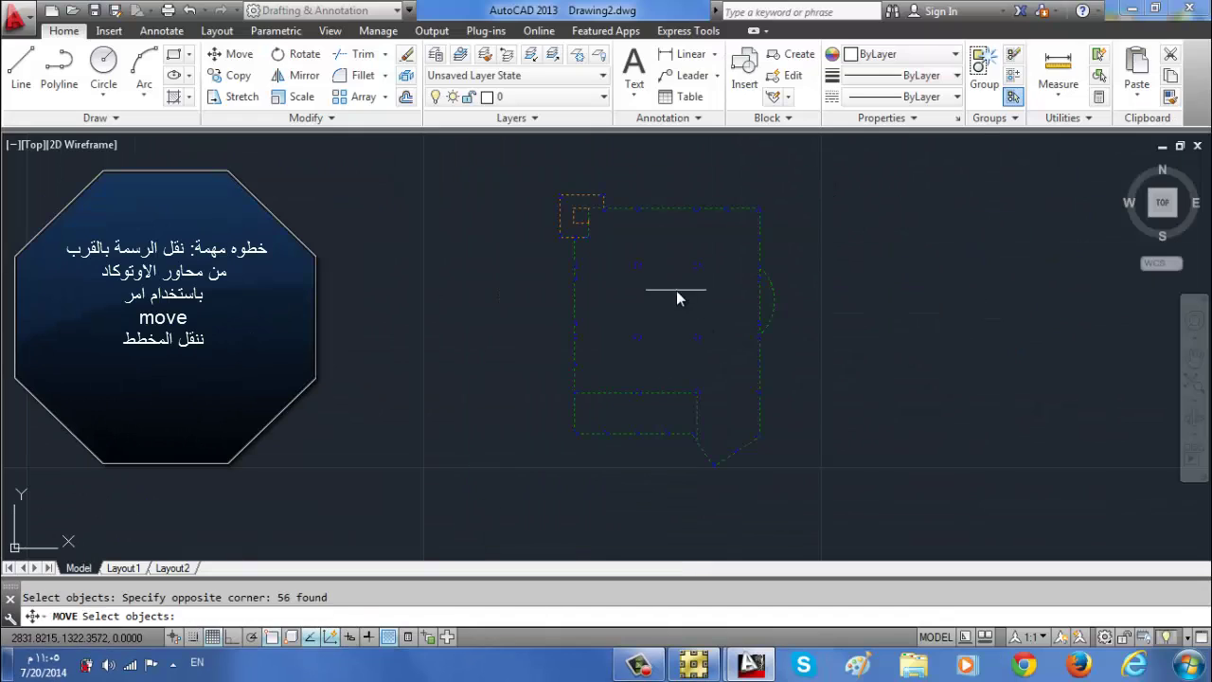
pyautogui.press('Return')
pyautogui.click(675, 292)
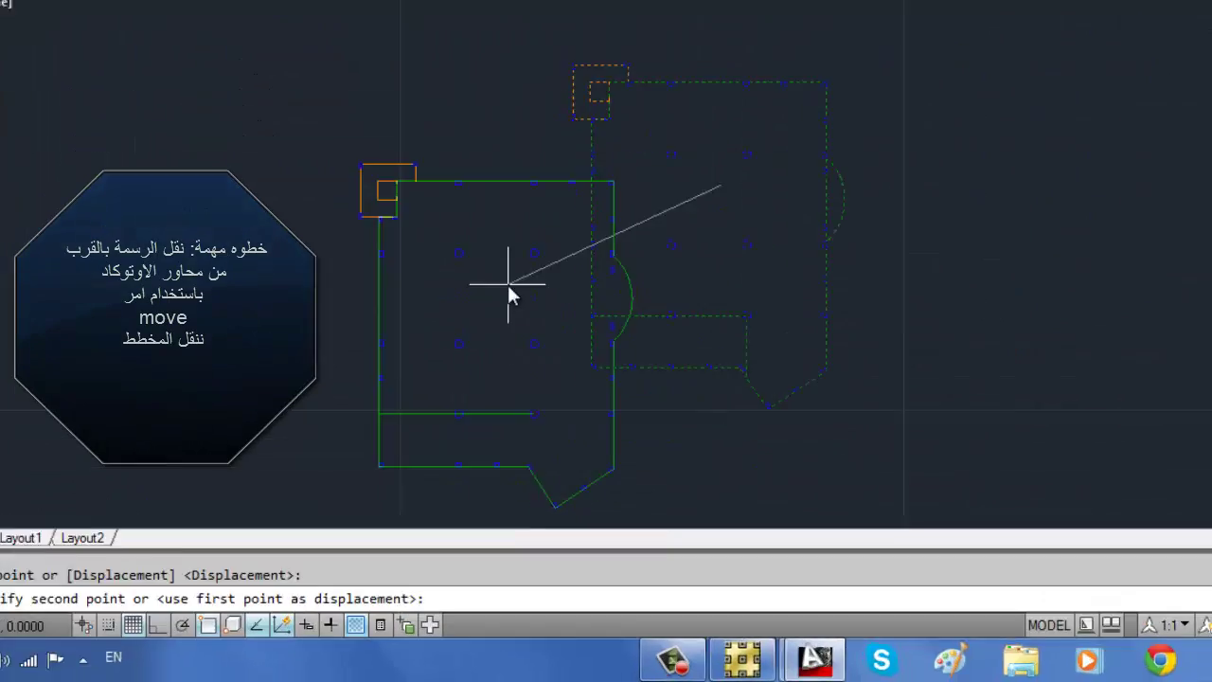
pyautogui.write('1,')
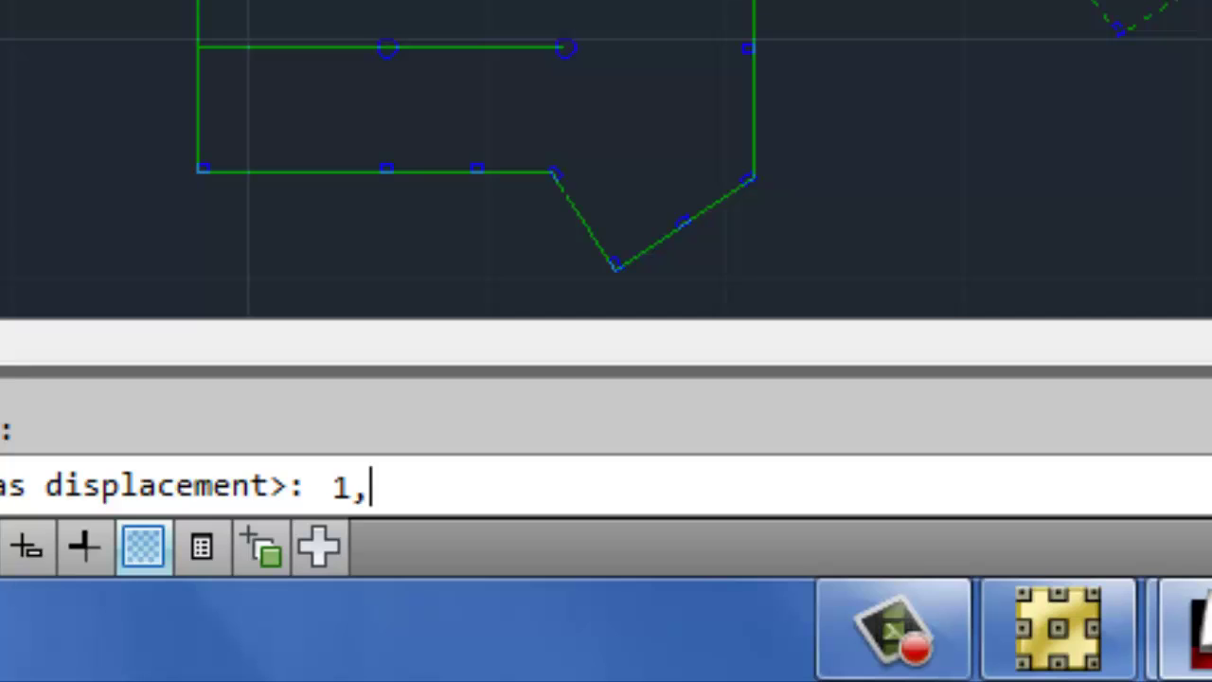
pyautogui.write('1')
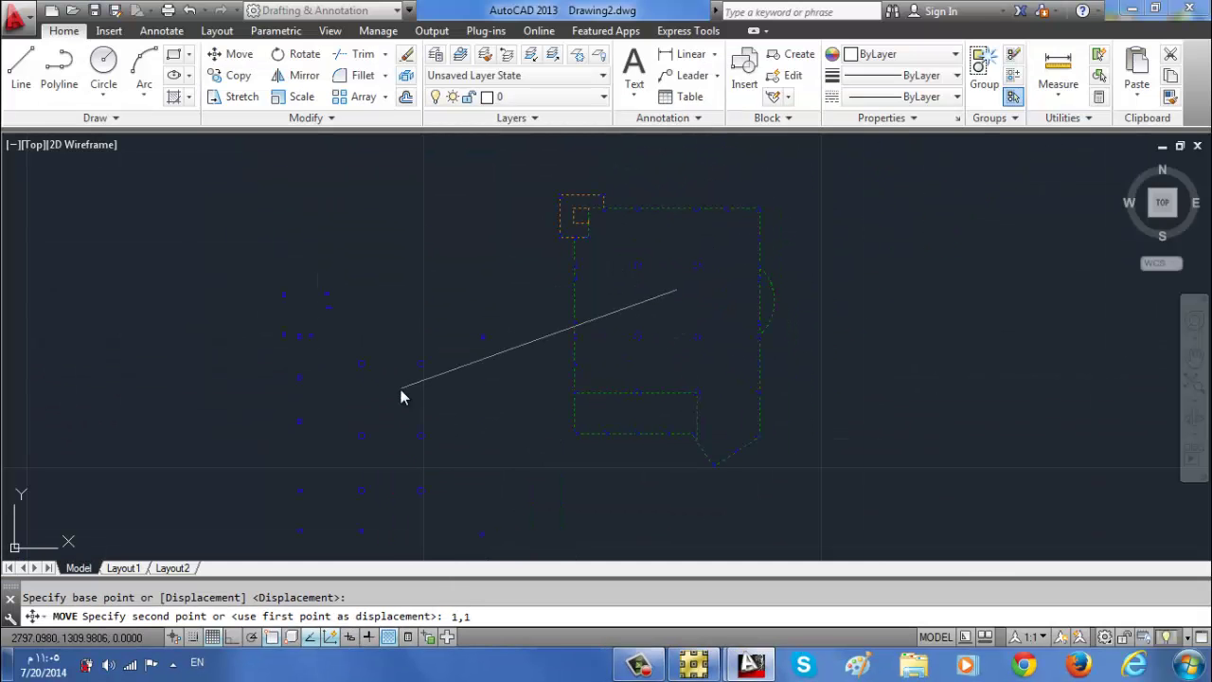
pyautogui.press('Return')
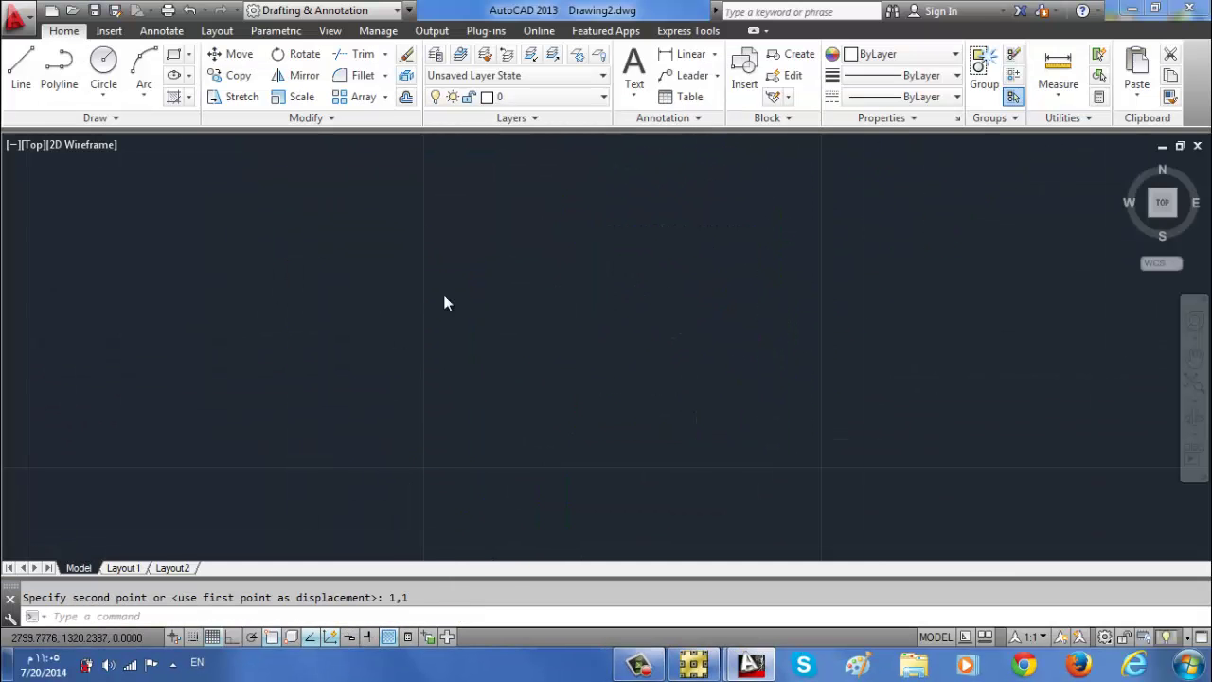
pyautogui.middleClick(445, 298)
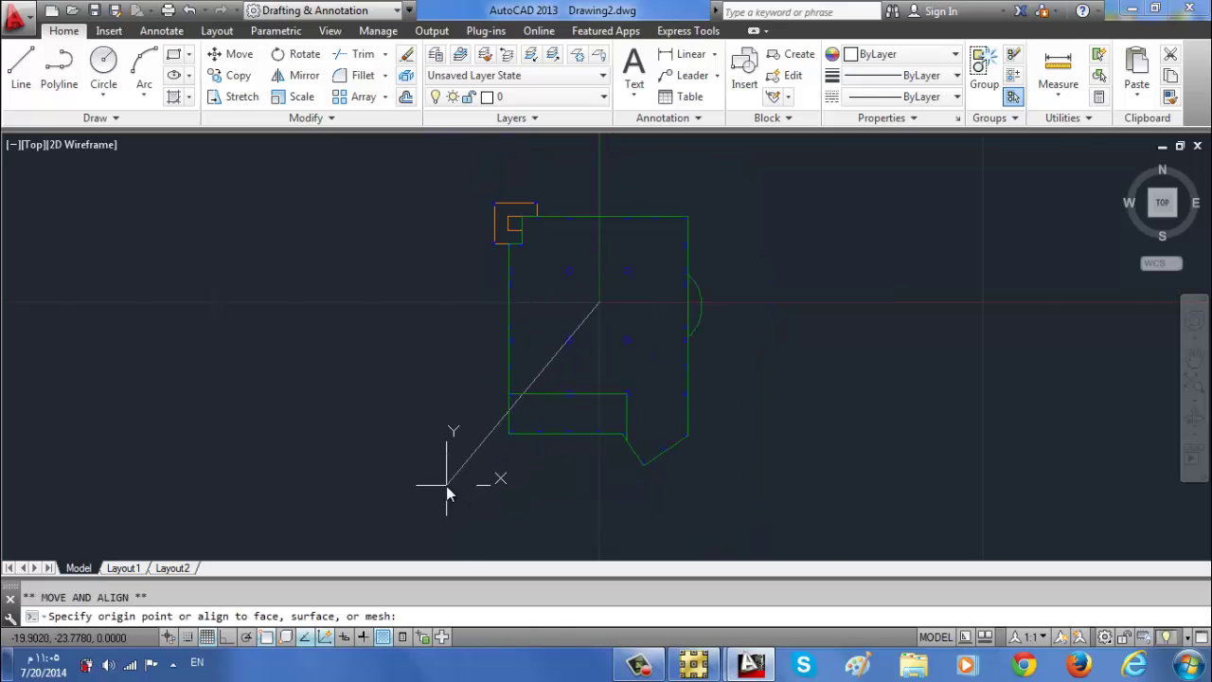
pyautogui.press('Escape')
pyautogui.scroll(-6, 435, 384)
pyautogui.scroll(2, 414, 371)
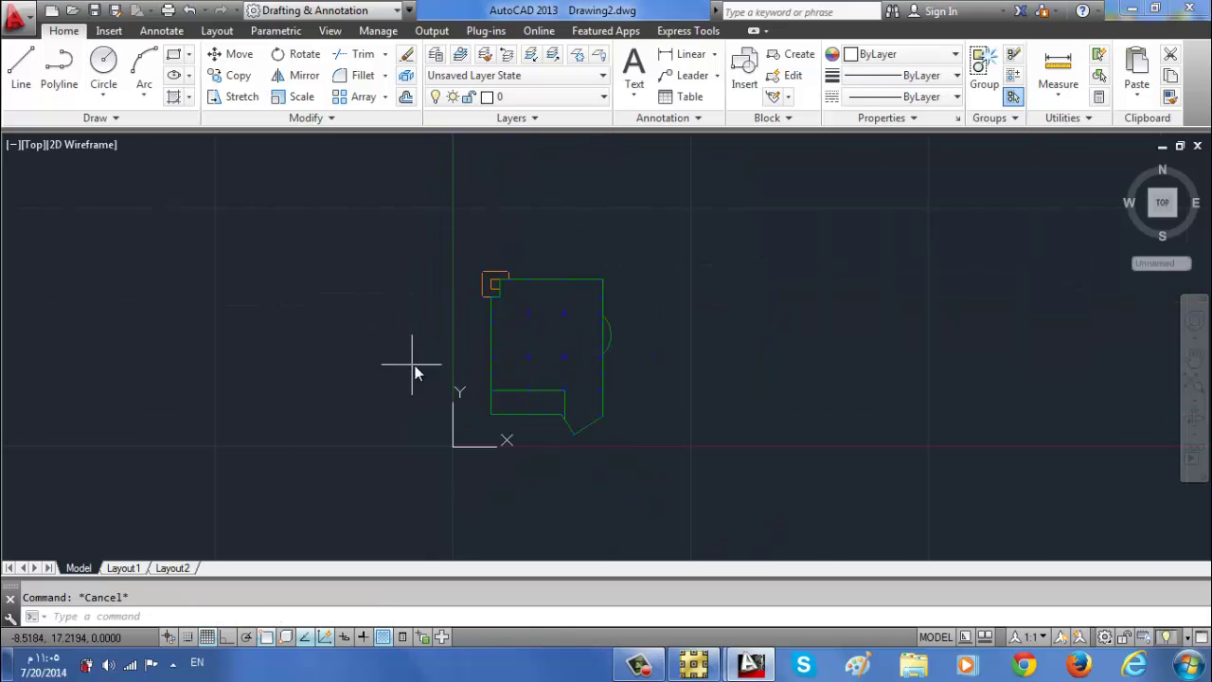
# - Save the drawing as For safe.dxf in AutoCAD 2007/LT2007 DXF format
pyautogui.click(118, 11)
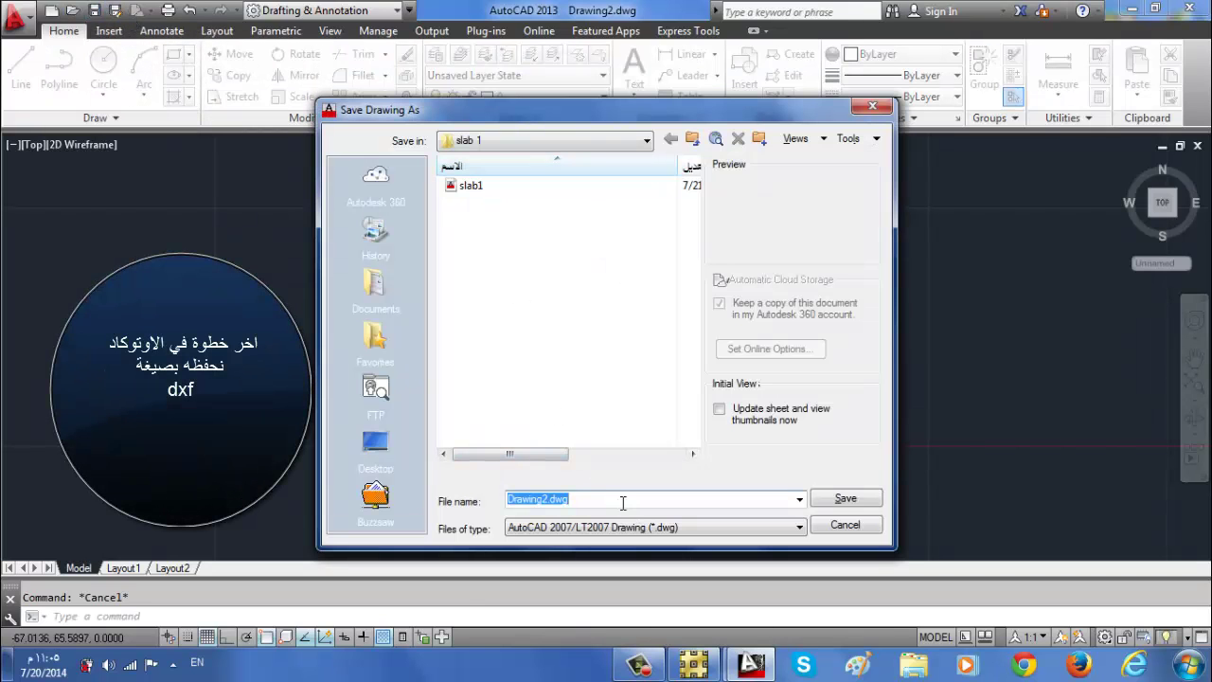
pyautogui.write('For safe')
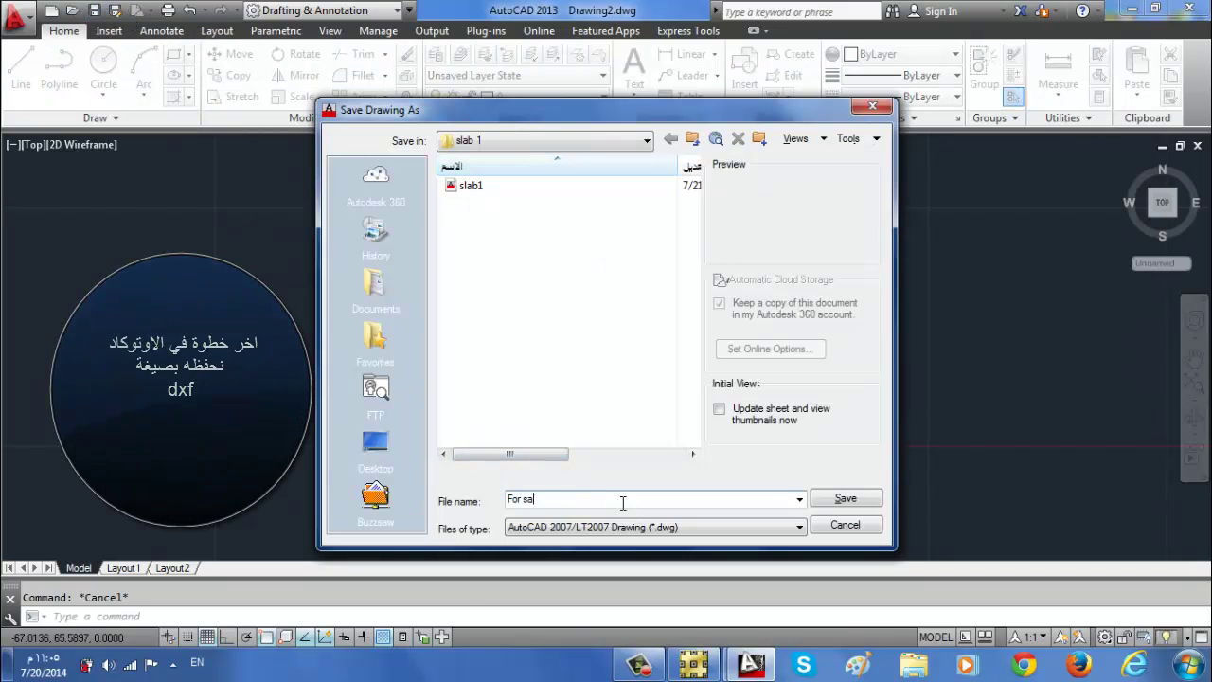
pyautogui.click(704, 527)
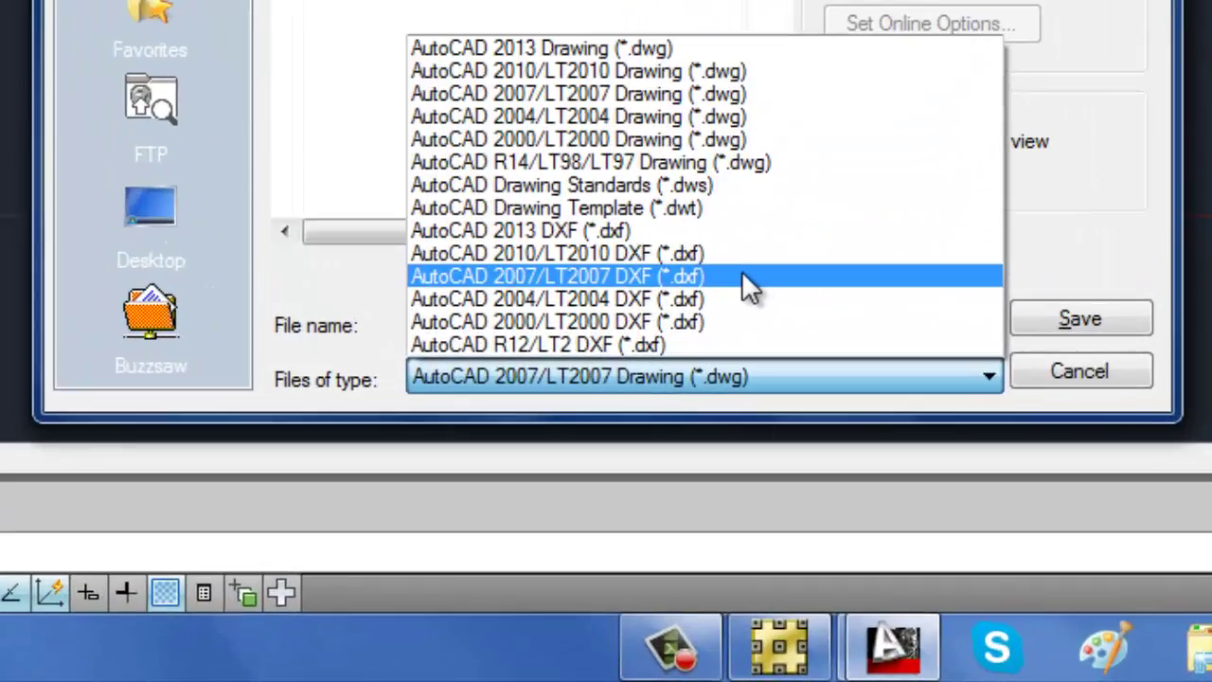
pyautogui.click(686, 450)
pyautogui.click(822, 509)
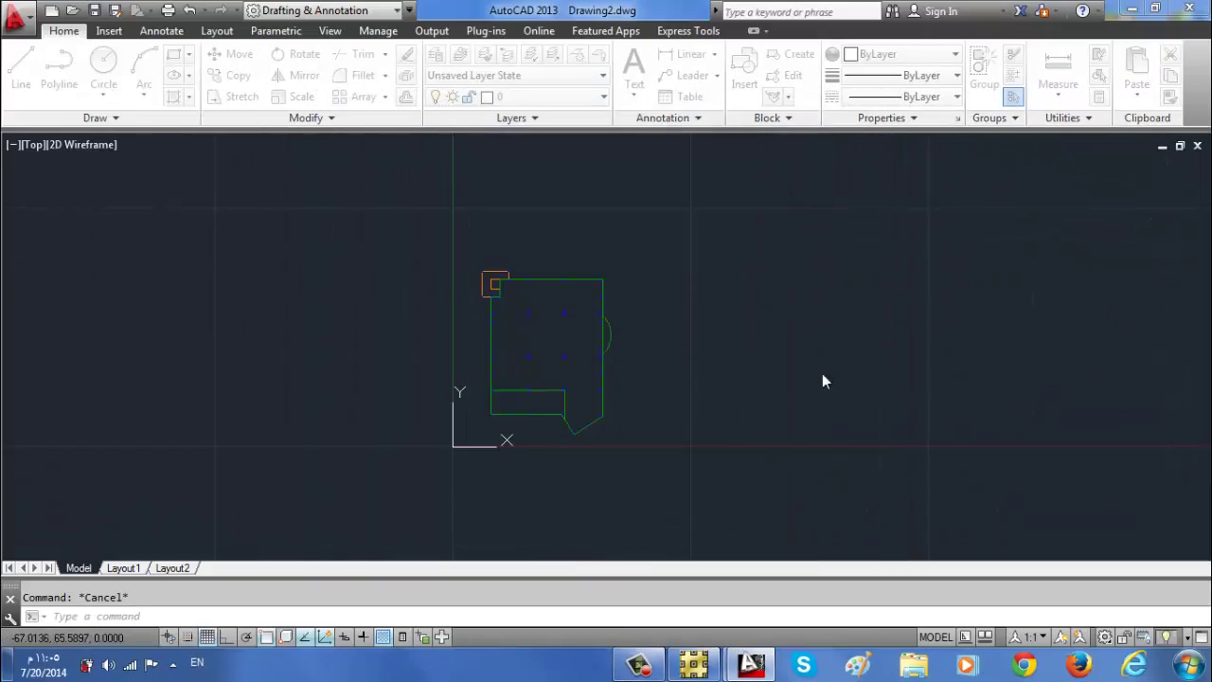
# - Close the DXF drawing, answer the save prompts, and minimize AutoCAD
pyautogui.click(1197, 145)
pyautogui.click(689, 381)
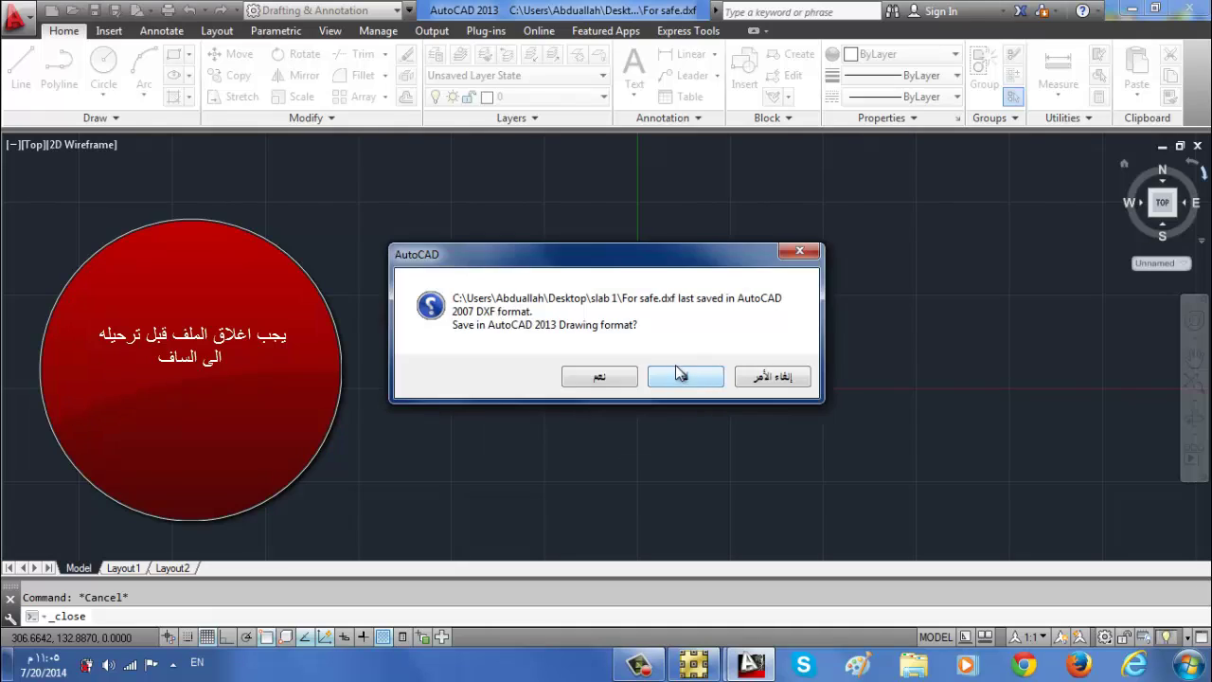
pyautogui.click(688, 370)
pyautogui.click(1133, 7)
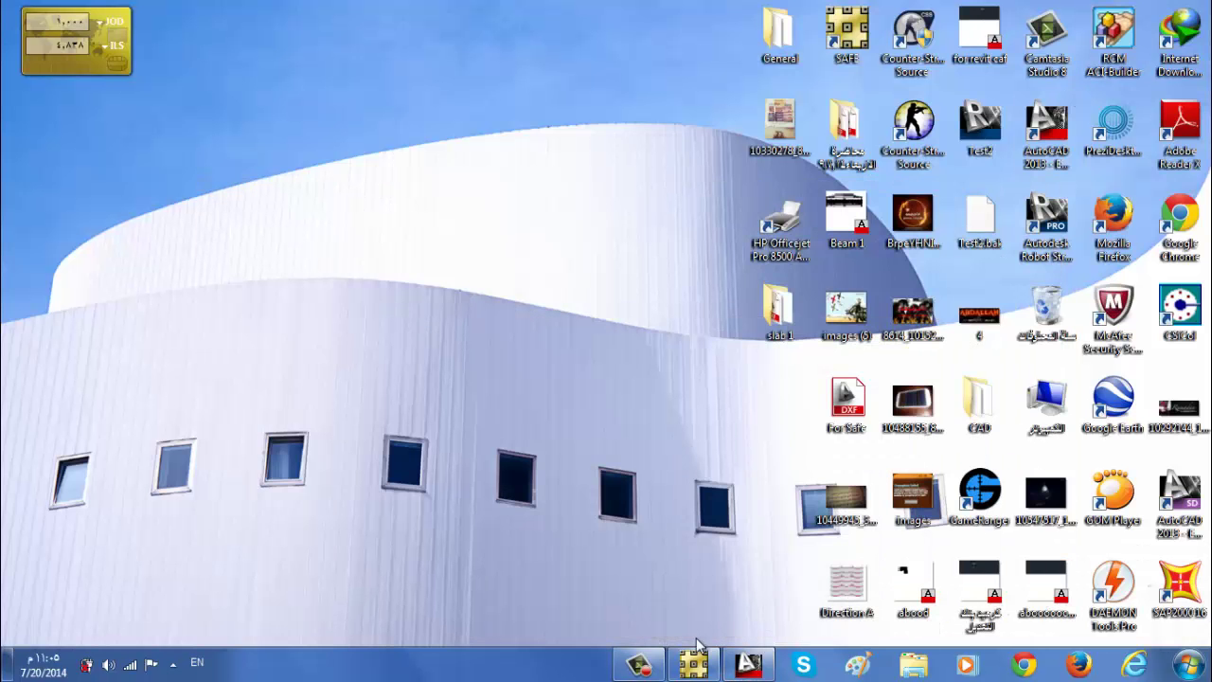
# - Start a new blank SAFE model with Metric Defaults units
pyautogui.click(694, 665)
pyautogui.click(16, 53)
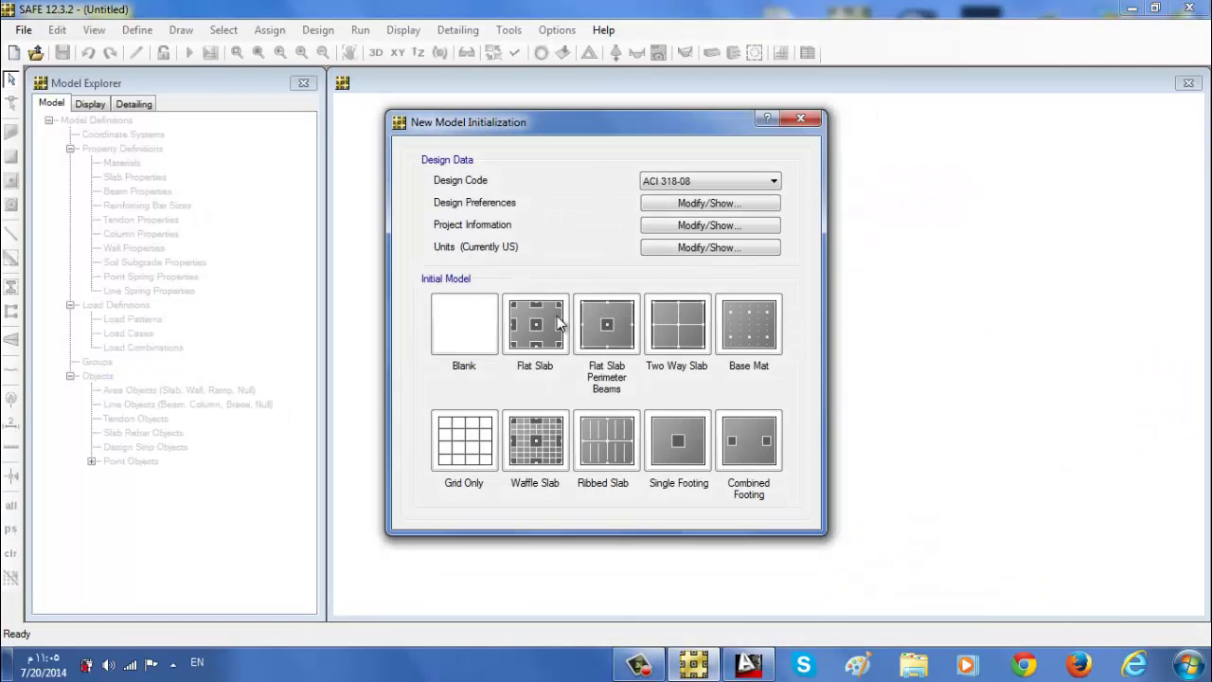
pyautogui.click(689, 248)
pyautogui.click(476, 101)
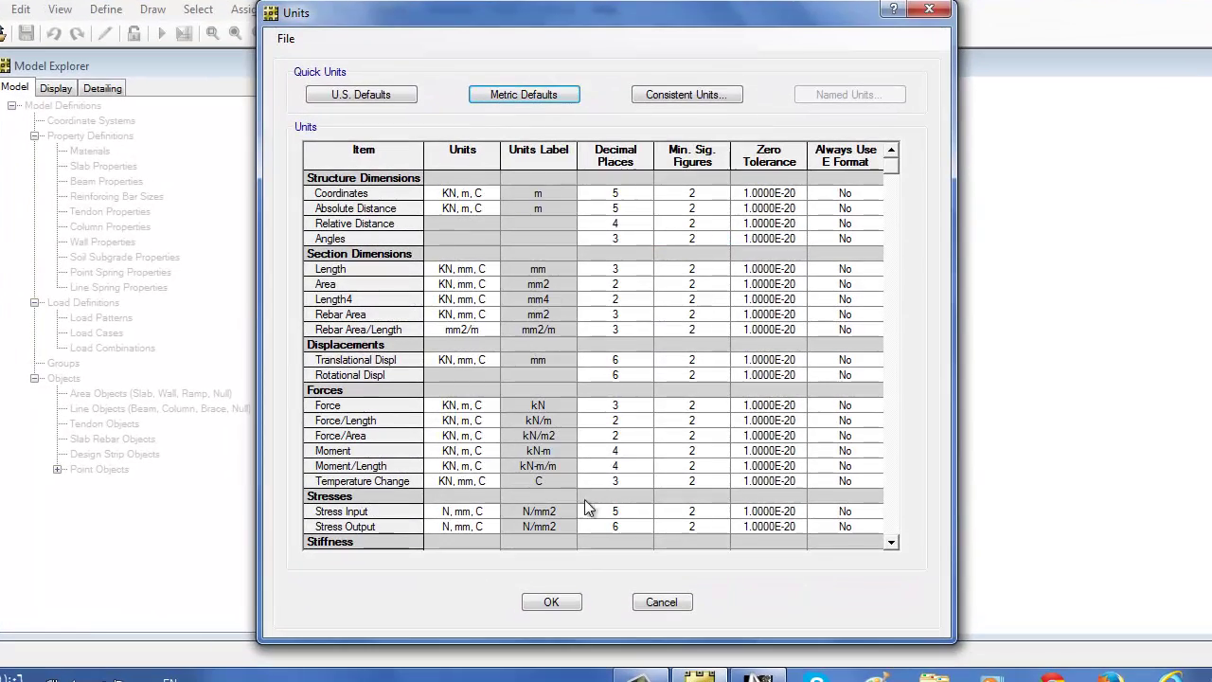
pyautogui.click(555, 593)
pyautogui.click(462, 331)
# - Import For safe.dxf from the slab 1 folder with metre drawing units
pyautogui.click(2, 8)
pyautogui.moveTo(23, 167)
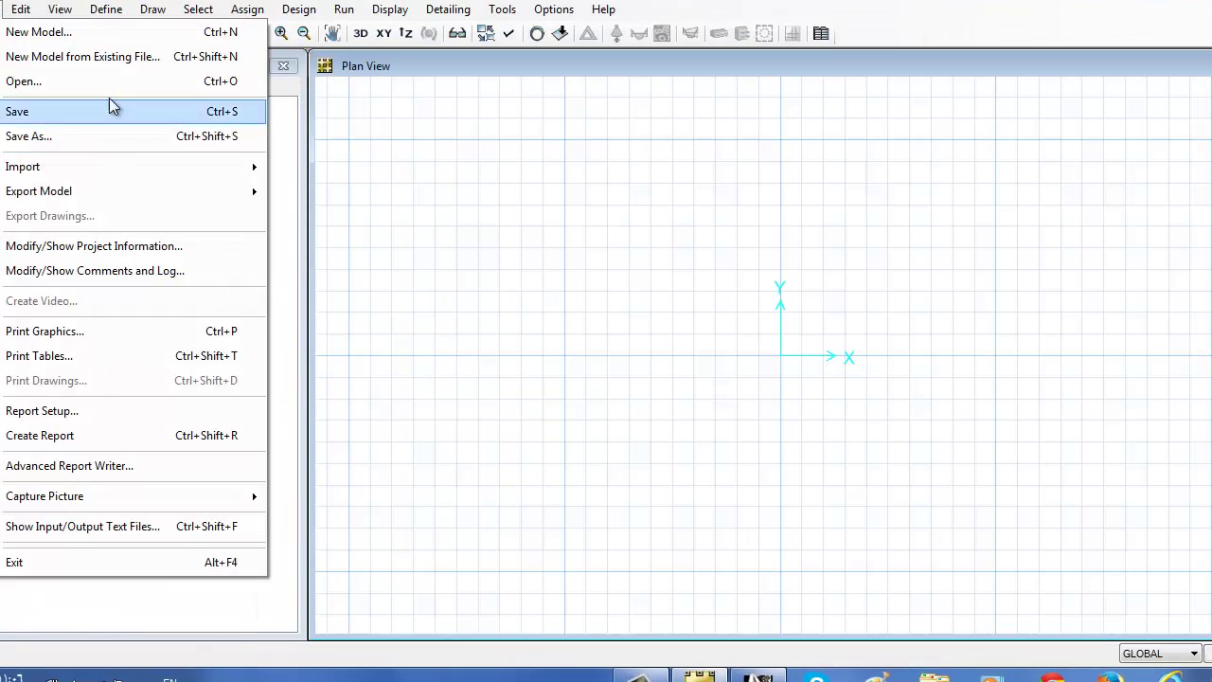
pyautogui.click(382, 212)
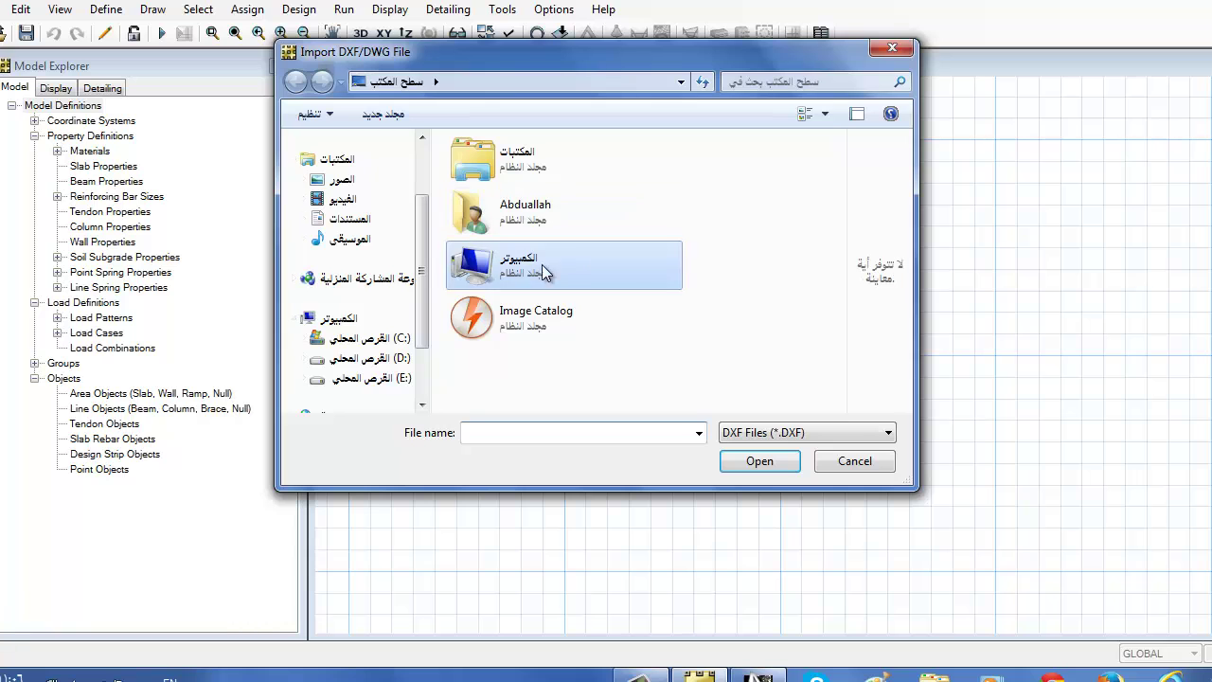
pyautogui.scroll(-5, 570, 288)
pyautogui.doubleClick(570, 279)
pyautogui.doubleClick(490, 166)
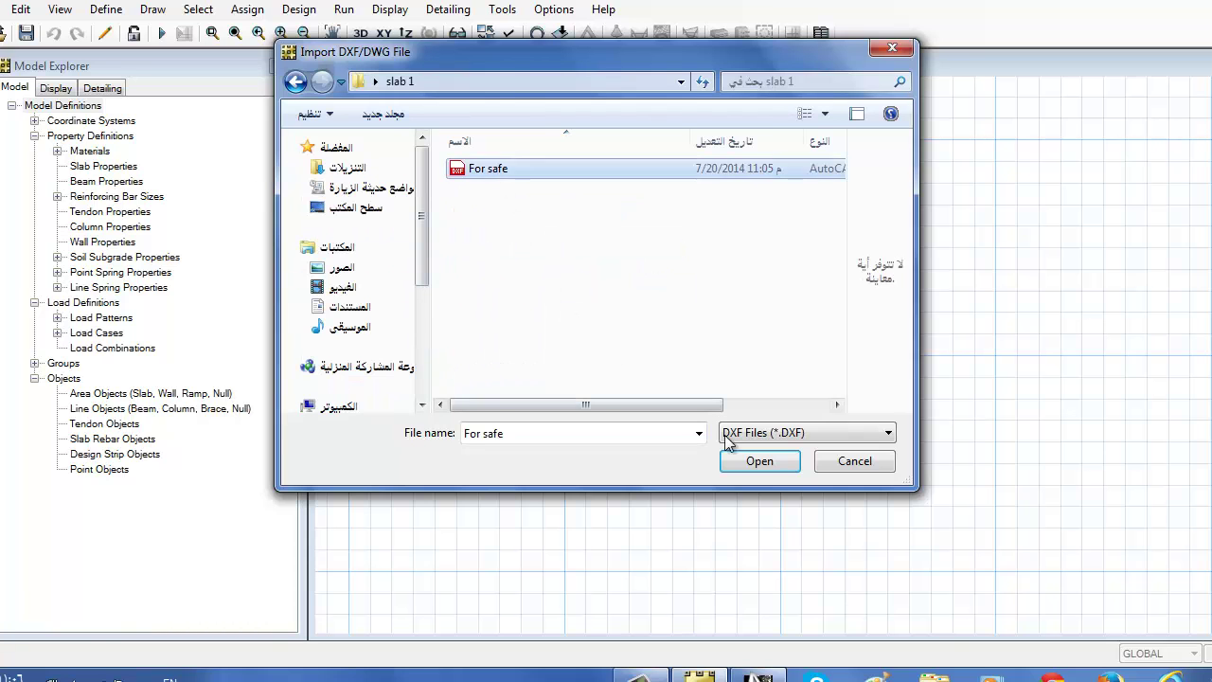
pyautogui.click(737, 186)
pyautogui.click(723, 254)
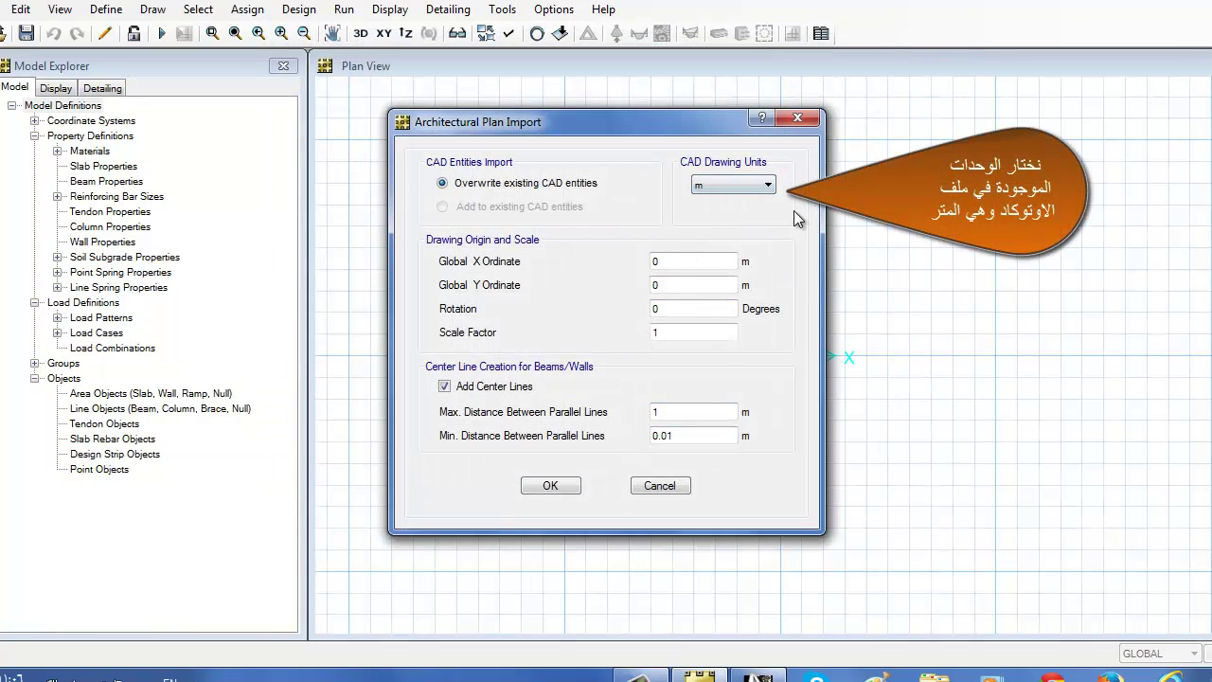
pyautogui.doubleClick(656, 332)
pyautogui.click(551, 485)
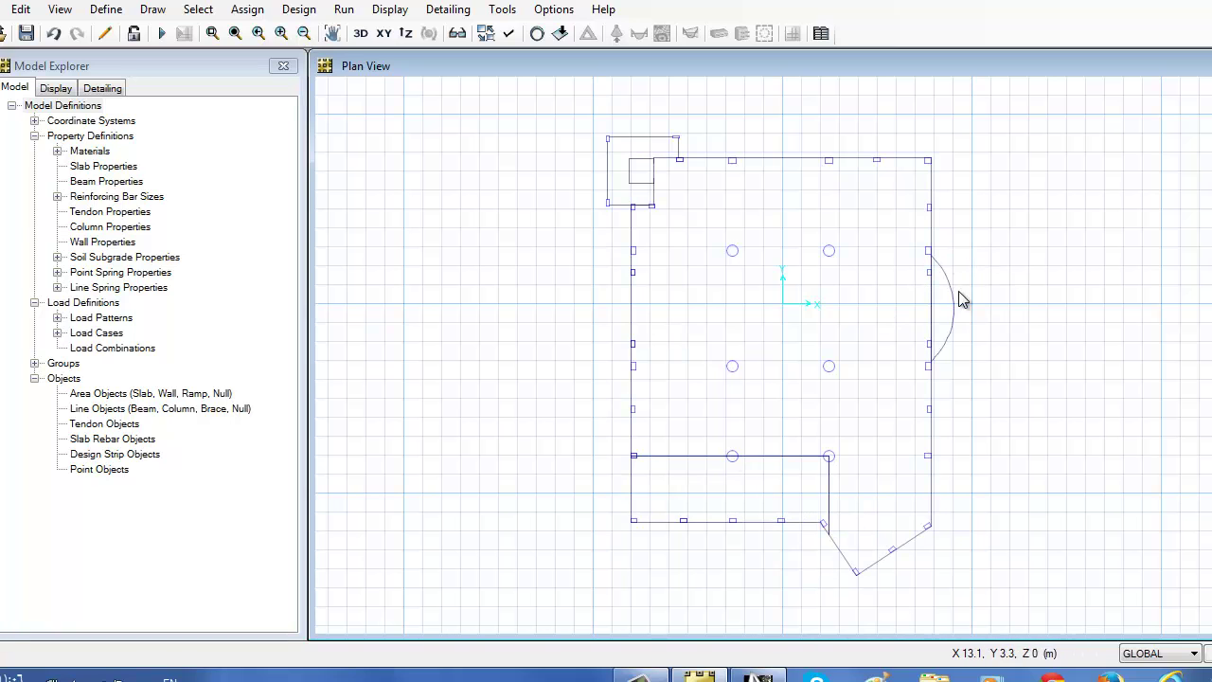
pyautogui.scroll(3, 890, 275)
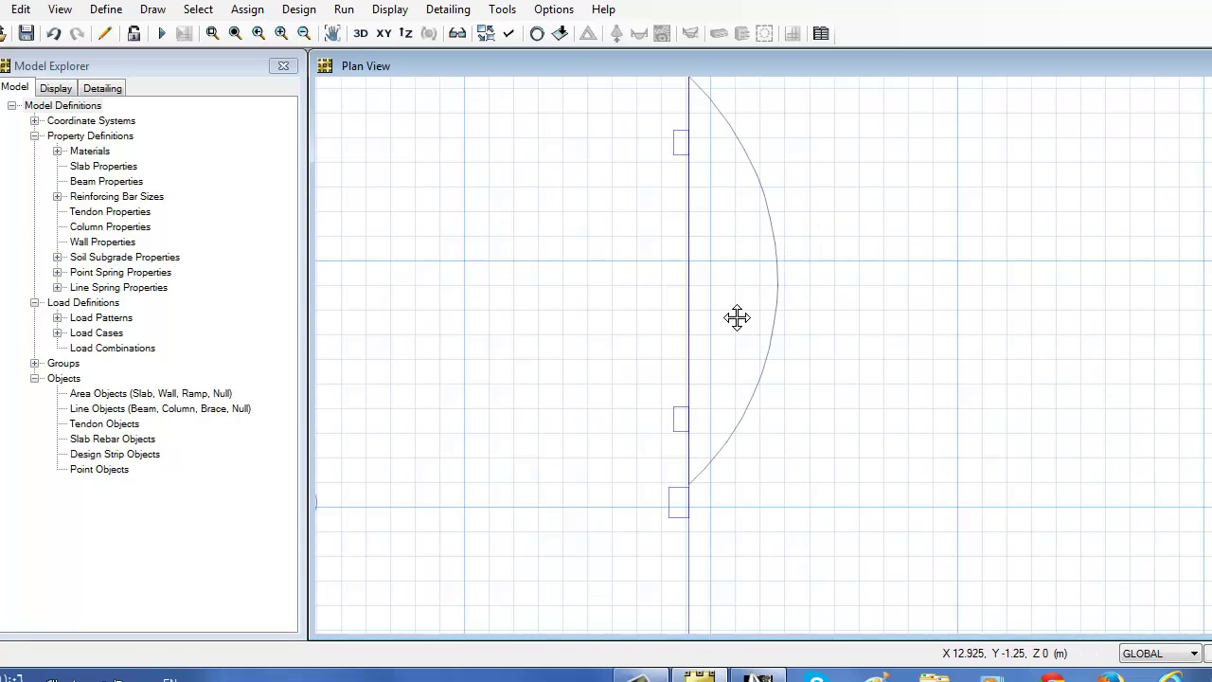
pyautogui.scroll(2, 787, 330)
pyautogui.scroll(-5, 800, 304)
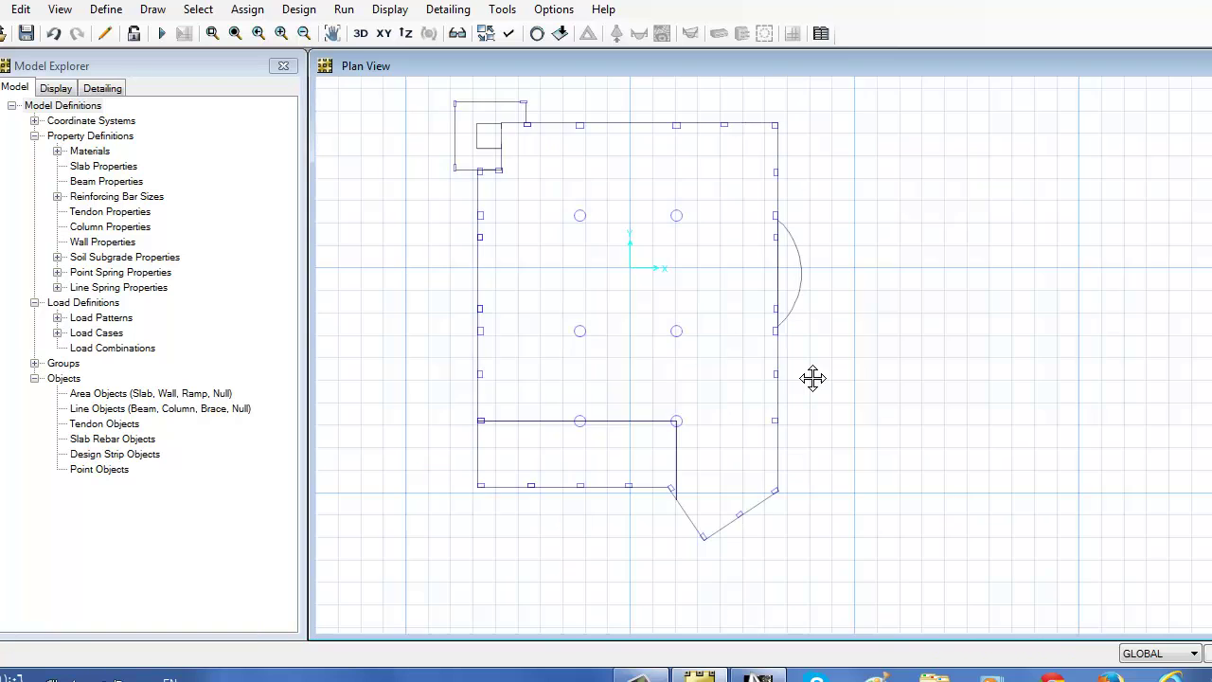
pyautogui.moveTo(812, 378); pyautogui.dragTo(863, 424, button='middle')
pyautogui.click(106, 10)
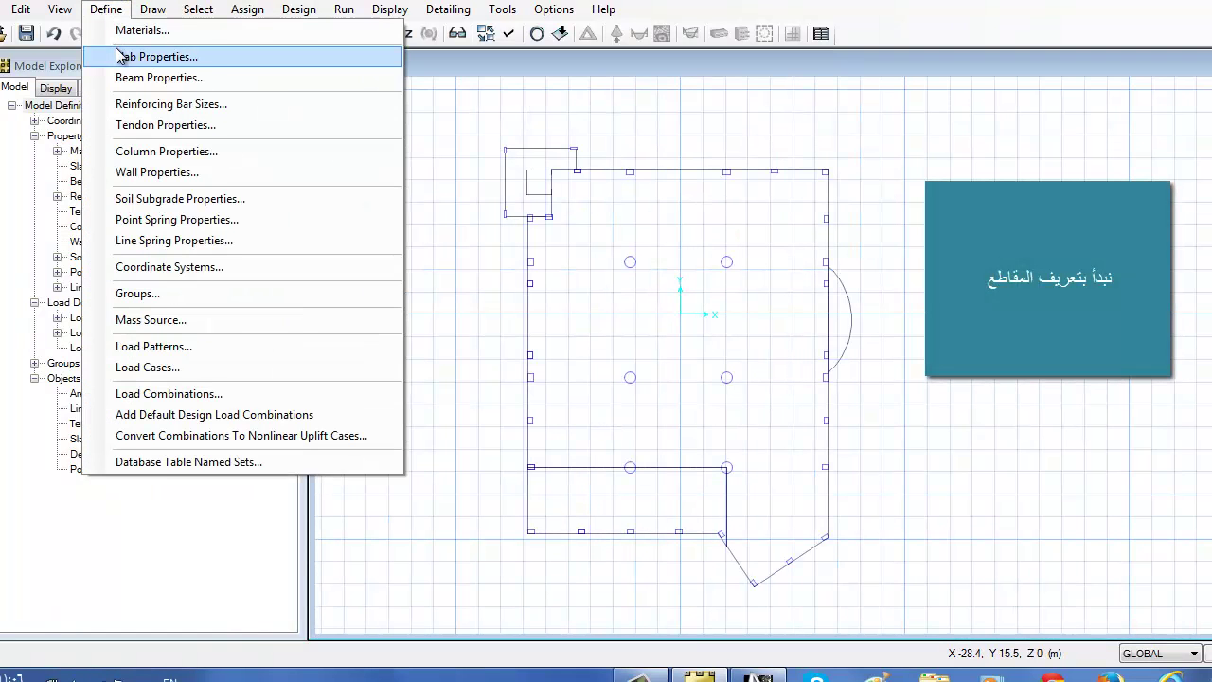
# - Add a Two Way C30 waffle slab property: 320 mm deep, 80 mm topping, 520 mm rib spacing
pyautogui.click(120, 57)
pyautogui.click(663, 260)
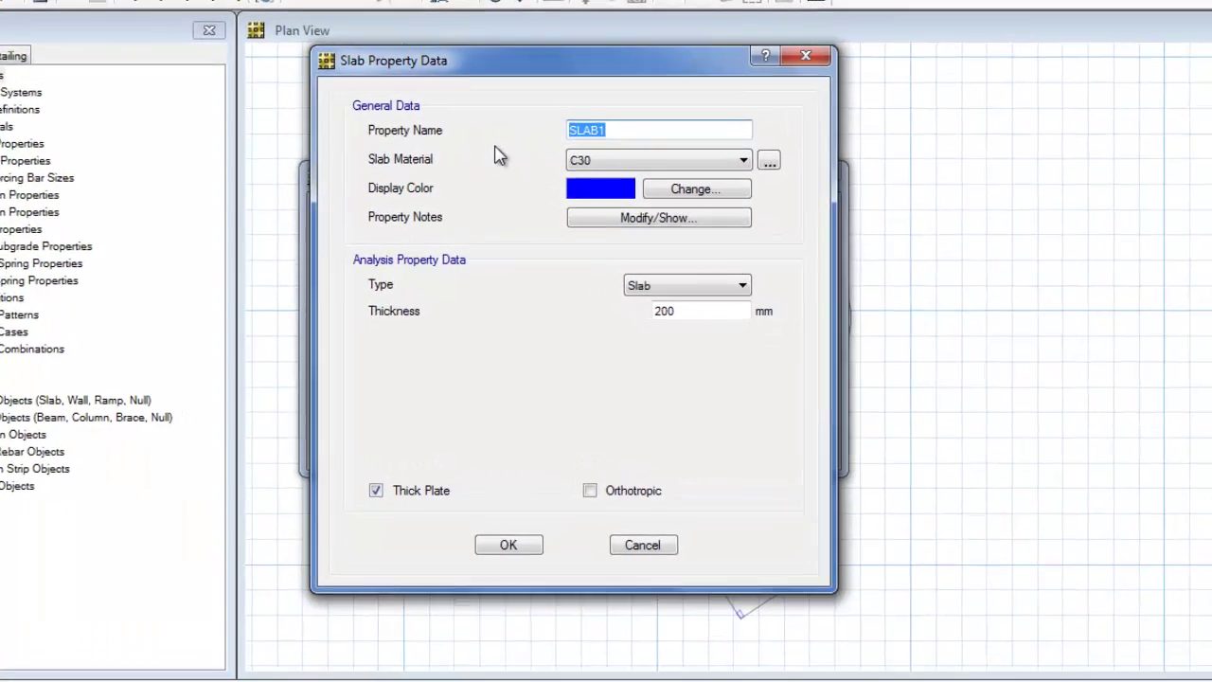
pyautogui.write('Two Way')
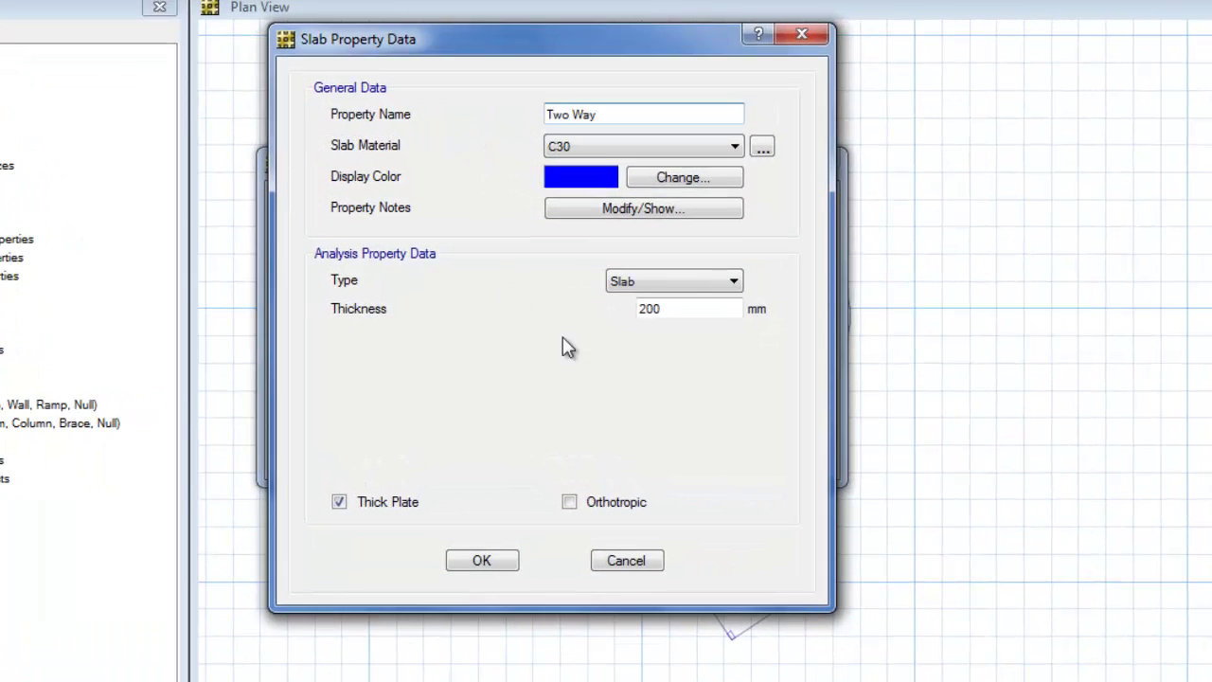
pyautogui.click(674, 280)
pyautogui.click(668, 346)
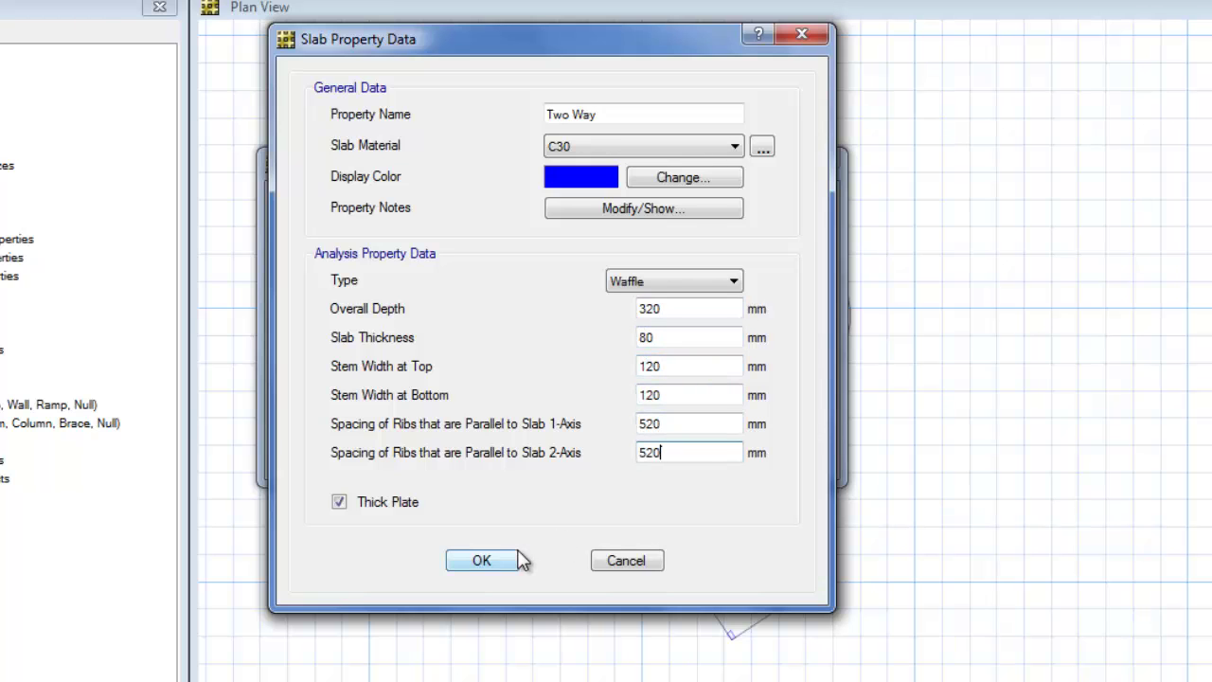
pyautogui.click(482, 560)
pyautogui.click(697, 279)
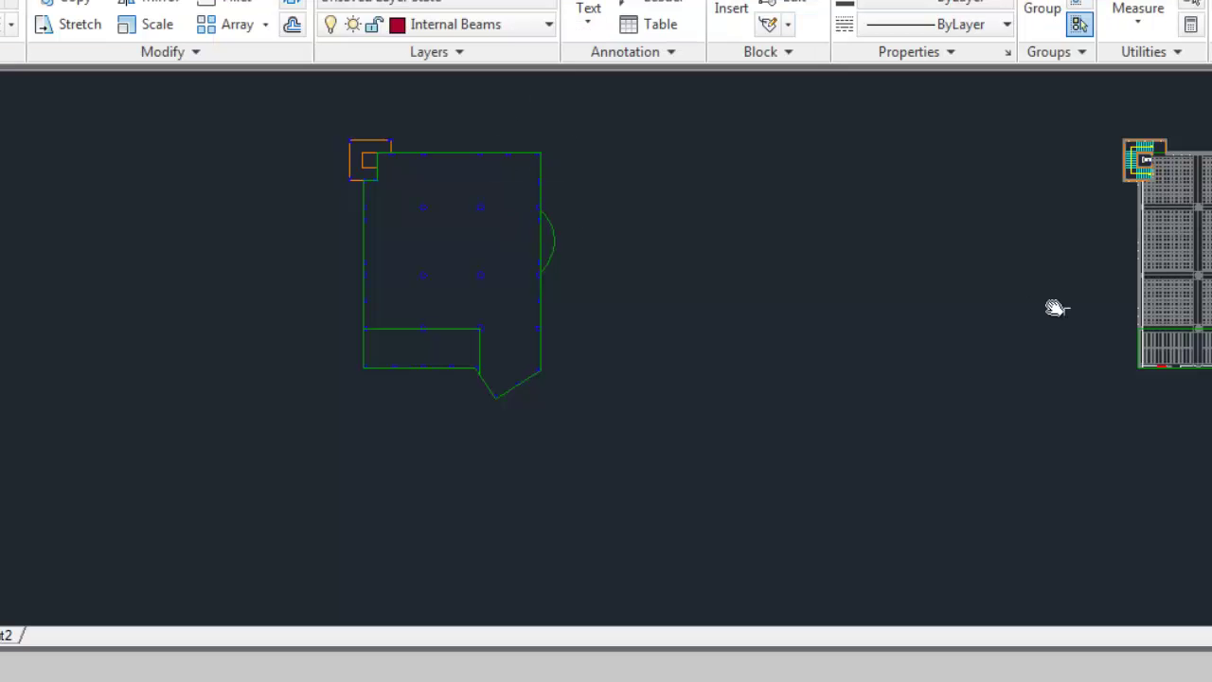
# - Make the One Way (X) slab property a ribbed slab
pyautogui.moveTo(412, 332); pyautogui.dragTo(451, 334, button='middle')
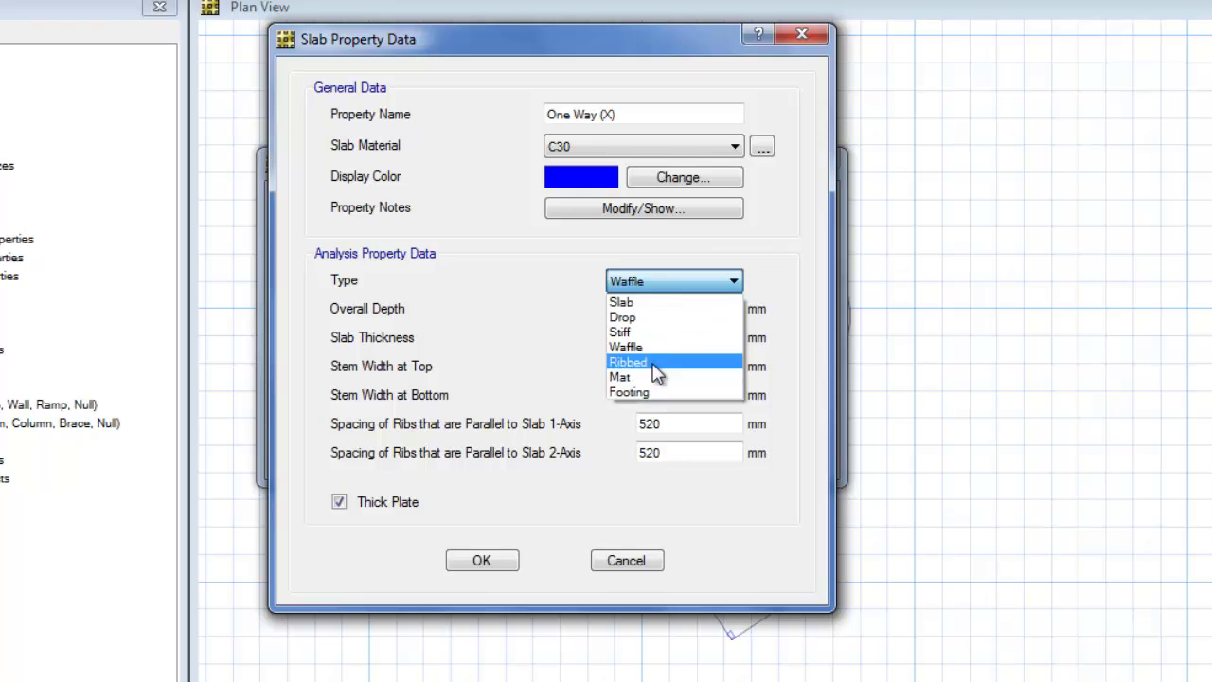
pyautogui.click(656, 364)
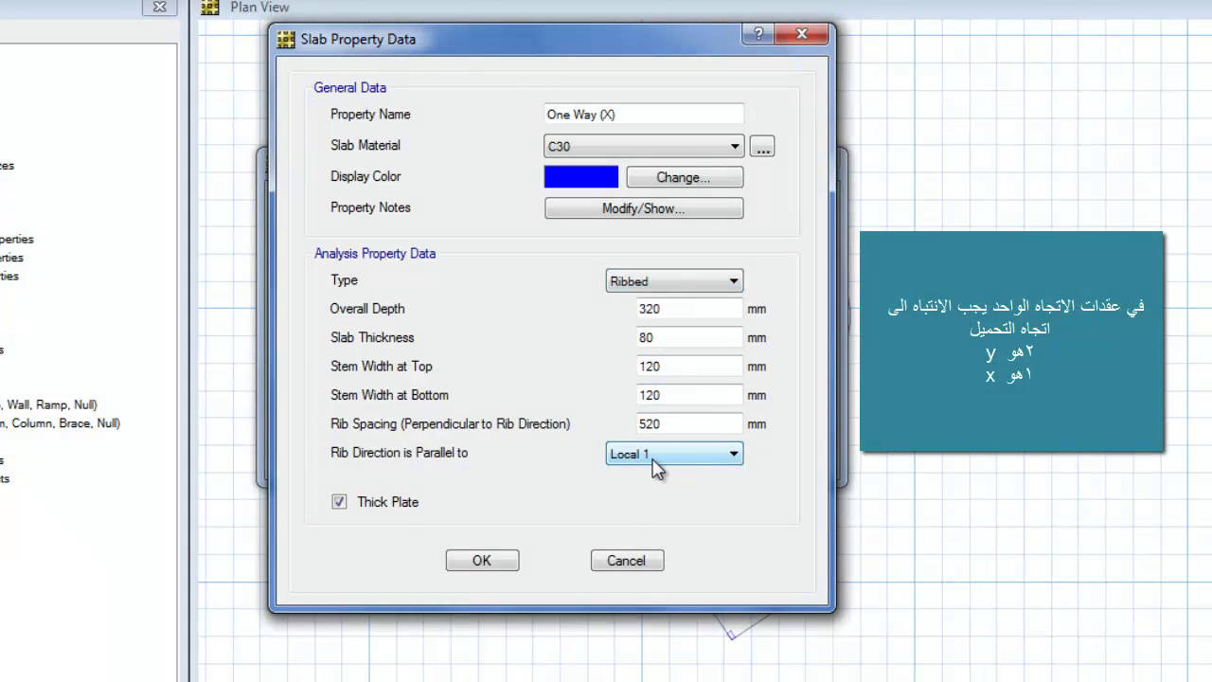
pyautogui.click(474, 559)
# - Copy it as One Way (Y) with ribs along local 2
pyautogui.click(592, 275)
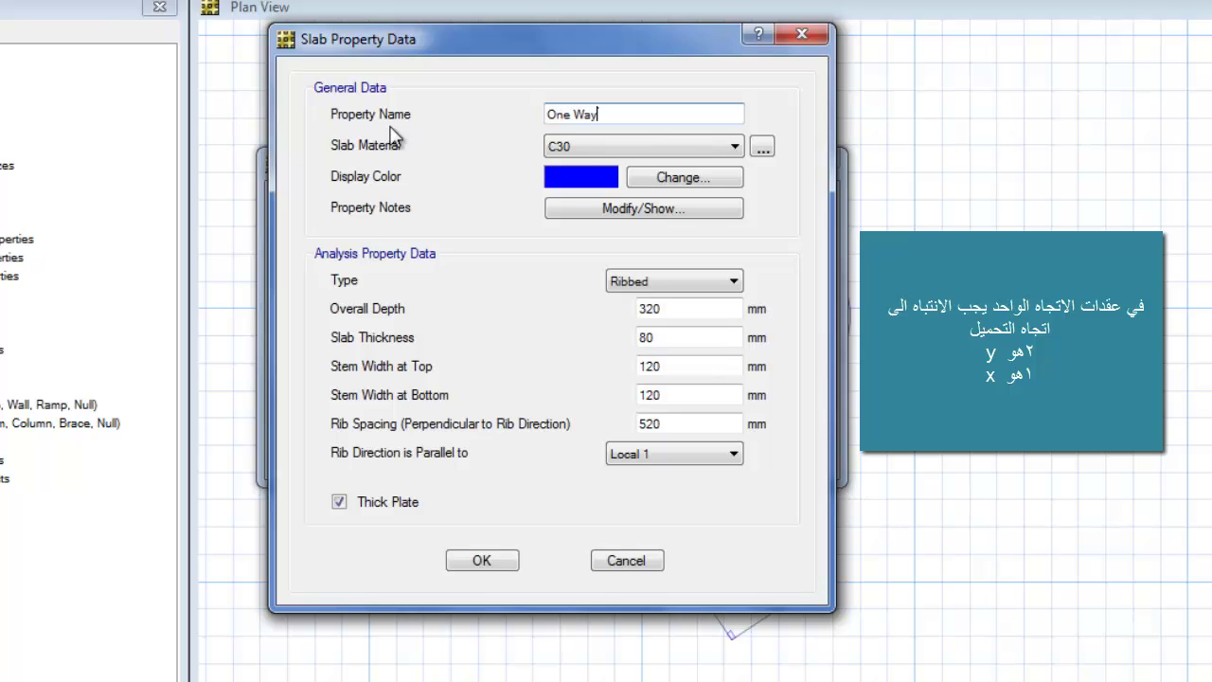
pyautogui.click(644, 113)
pyautogui.write('(Y)')
pyautogui.click(673, 454)
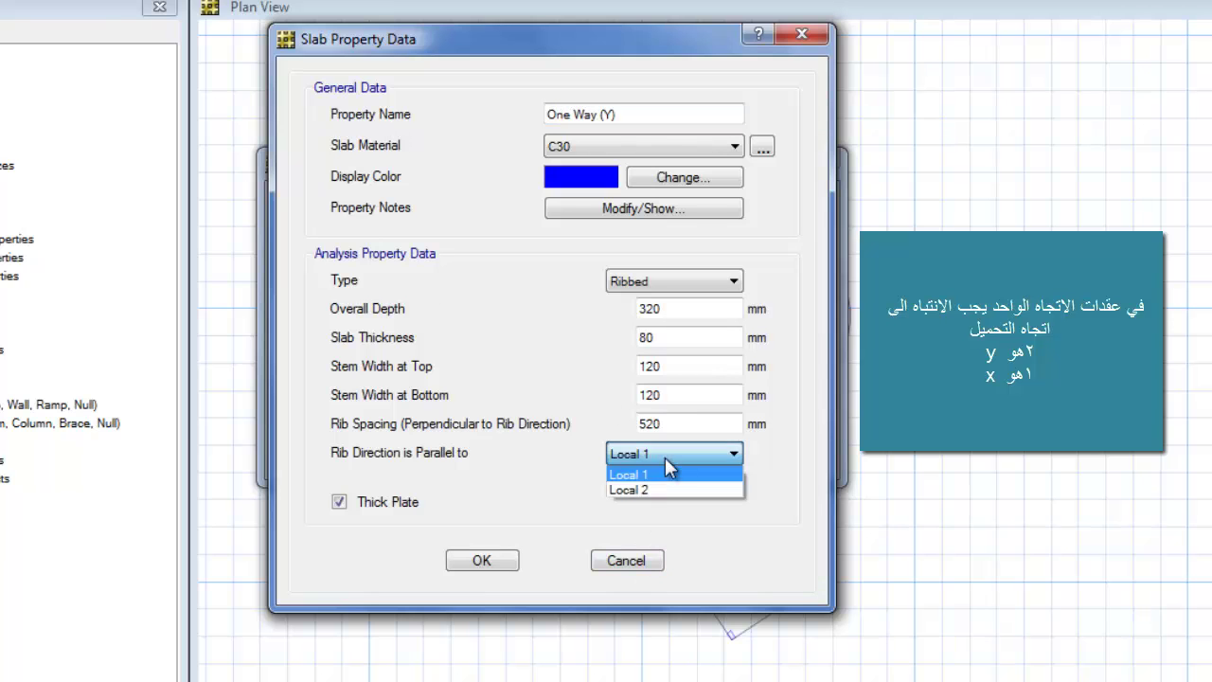
pyautogui.click(646, 481)
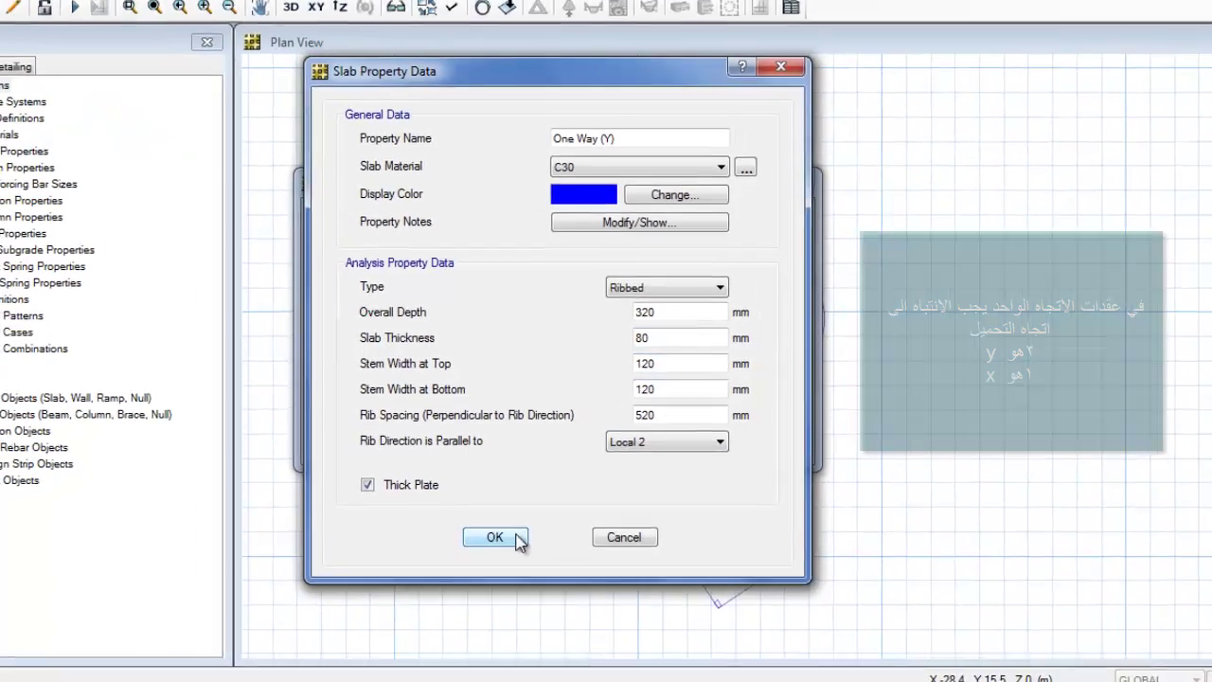
pyautogui.click(512, 538)
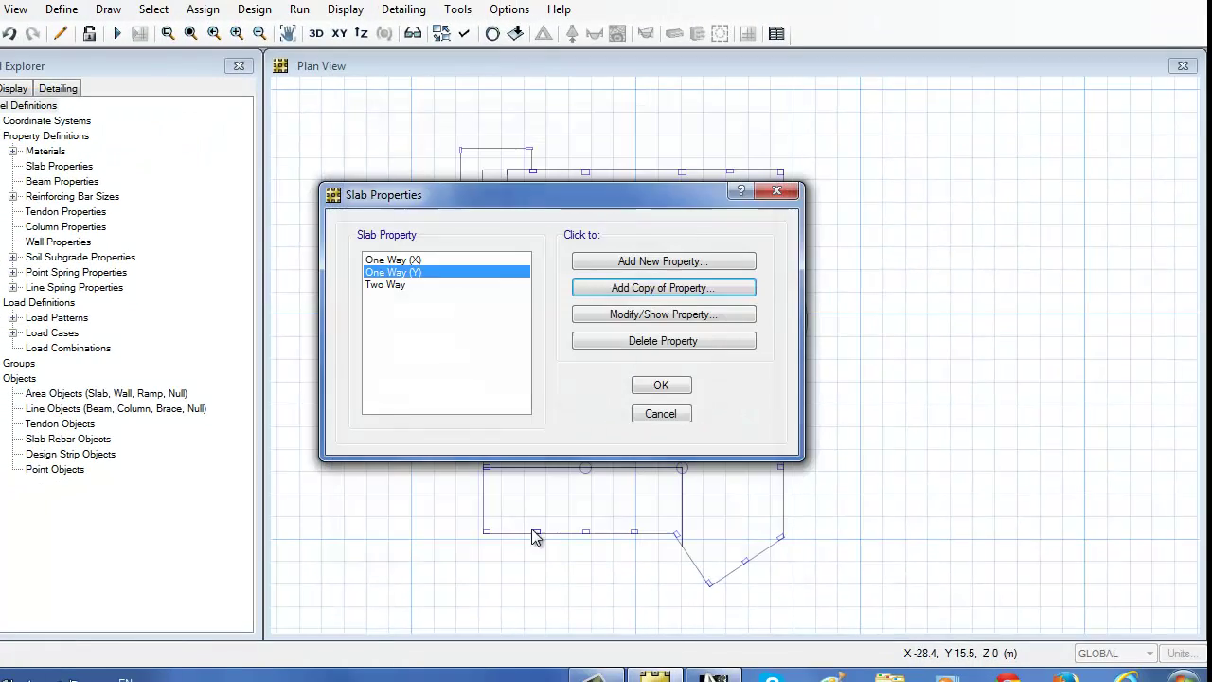
pyautogui.click(661, 385)
pyautogui.click(61, 9)
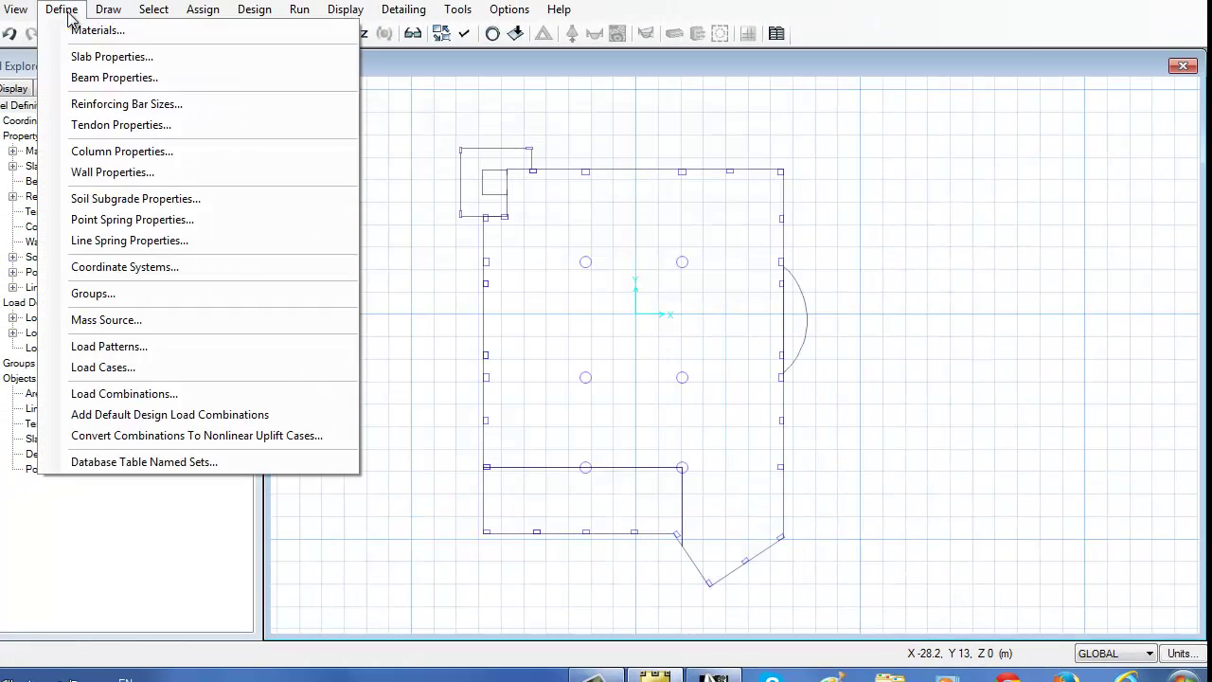
# - Dimension the hatched edge strip width in AutoCAD as 0.6000
pyautogui.click(114, 77)
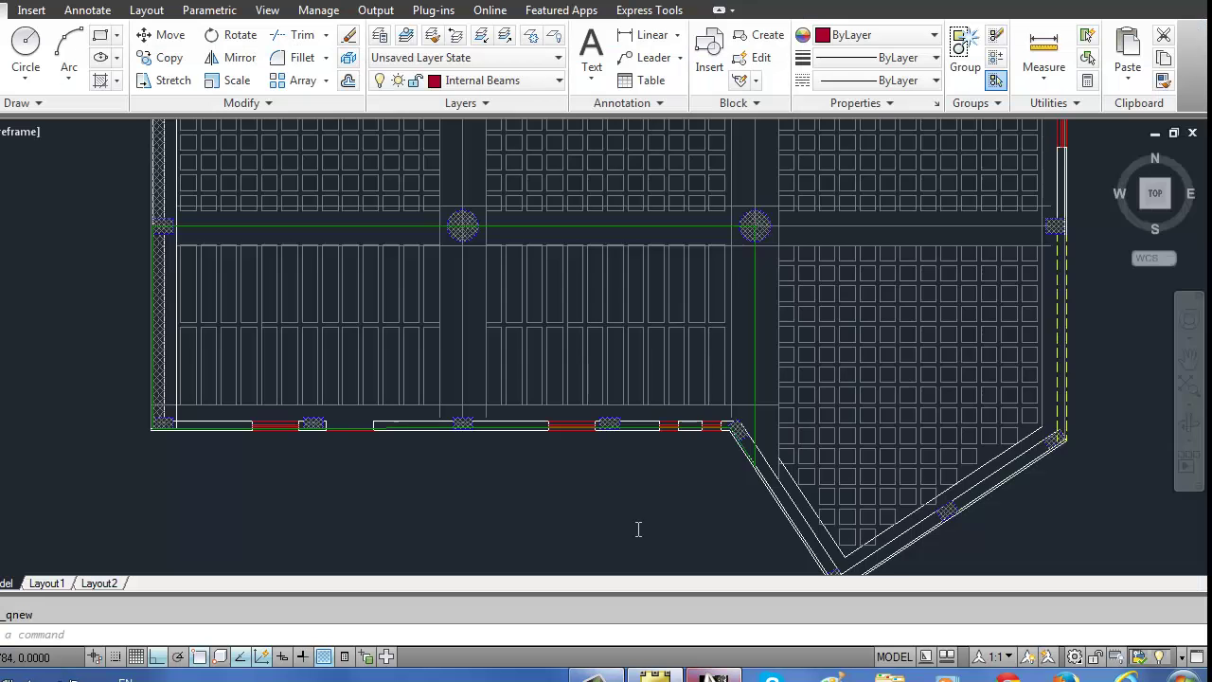
pyautogui.scroll(5, 320, 222)
pyautogui.scroll(2, 252, 263)
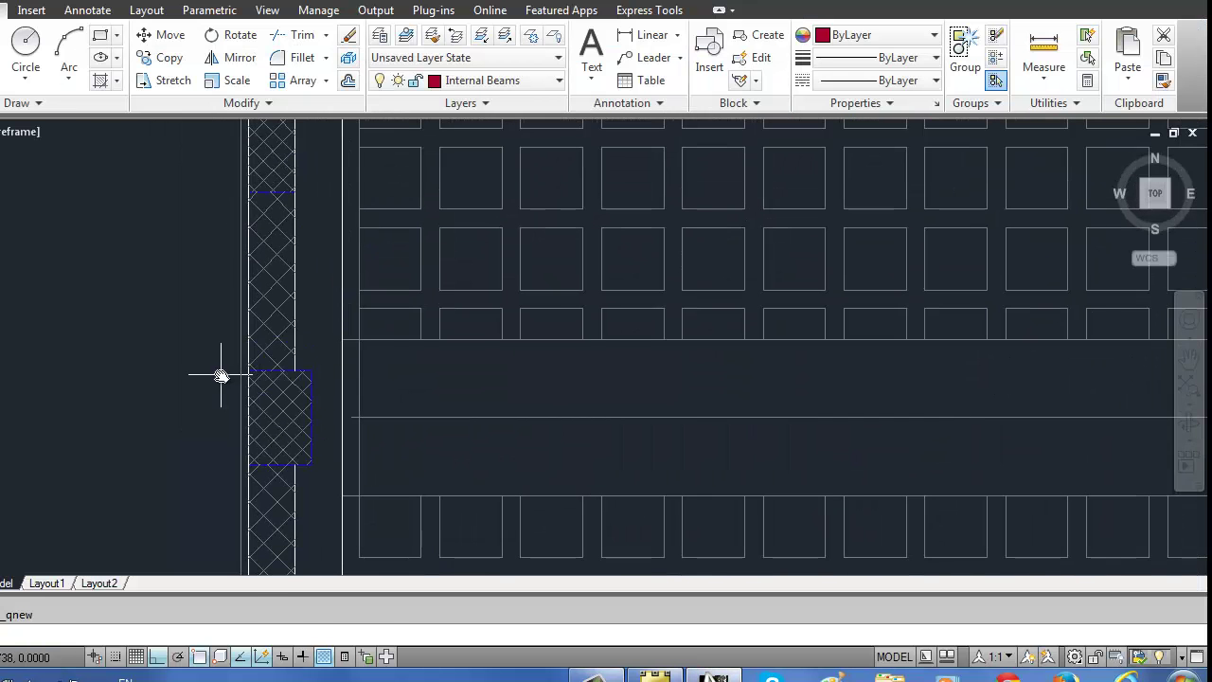
pyautogui.click(340, 308)
pyautogui.click(248, 308)
pyautogui.click(184, 322)
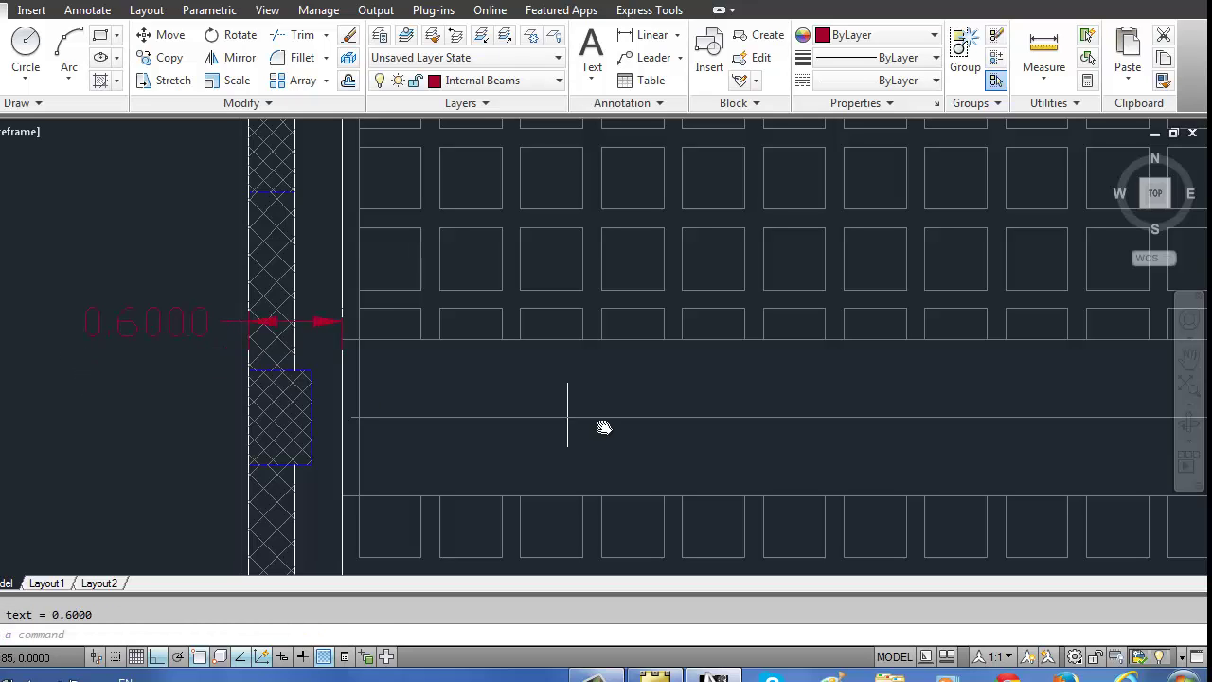
# - Dimension the 1.0000 band between rib panels, then add a new SAFE beam property
pyautogui.click(646, 341)
pyautogui.click(650, 494)
pyautogui.click(652, 481)
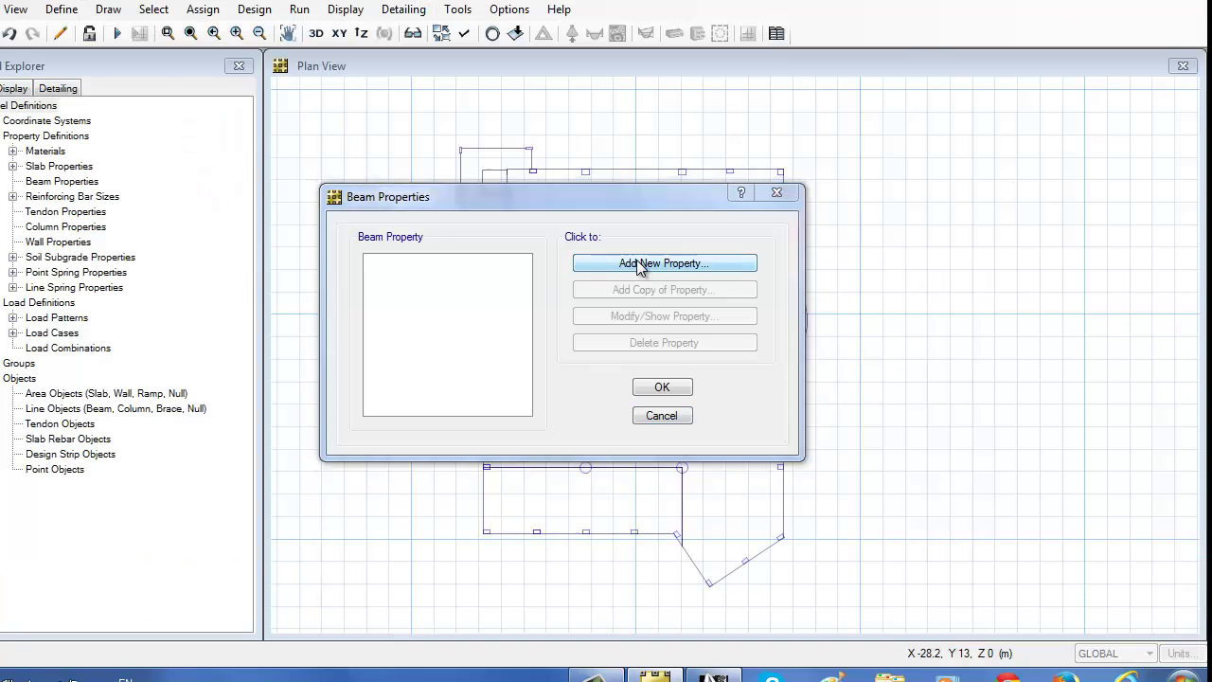
pyautogui.click(644, 261)
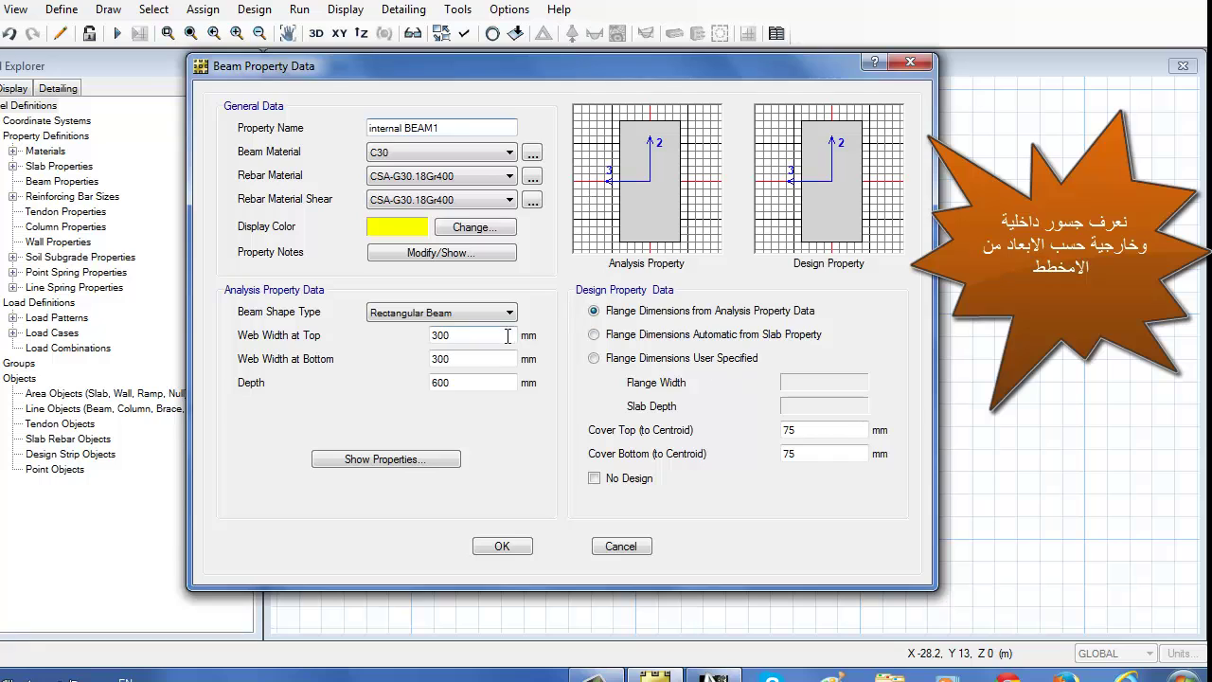
# - Give internal BEAM1 600 mm web widths and 320 mm depth
pyautogui.write('00')
pyautogui.press('Tab')
pyautogui.write('600')
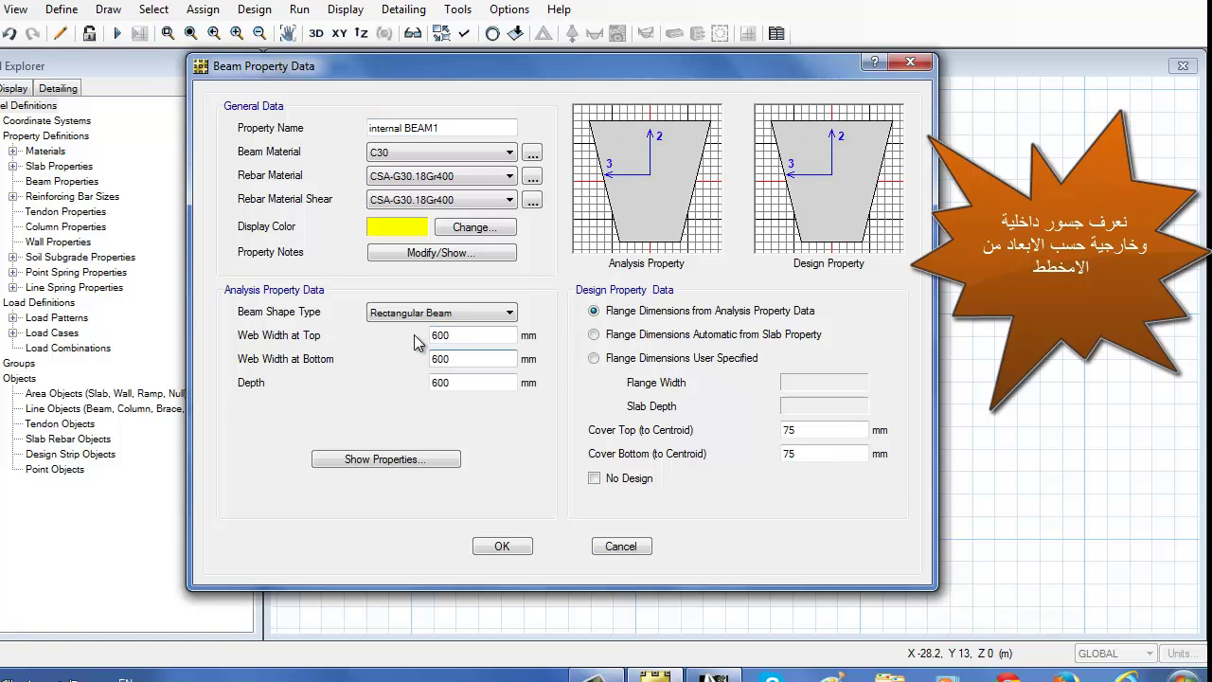
pyautogui.press('Tab')
pyautogui.write('320')
pyautogui.click(455, 335)
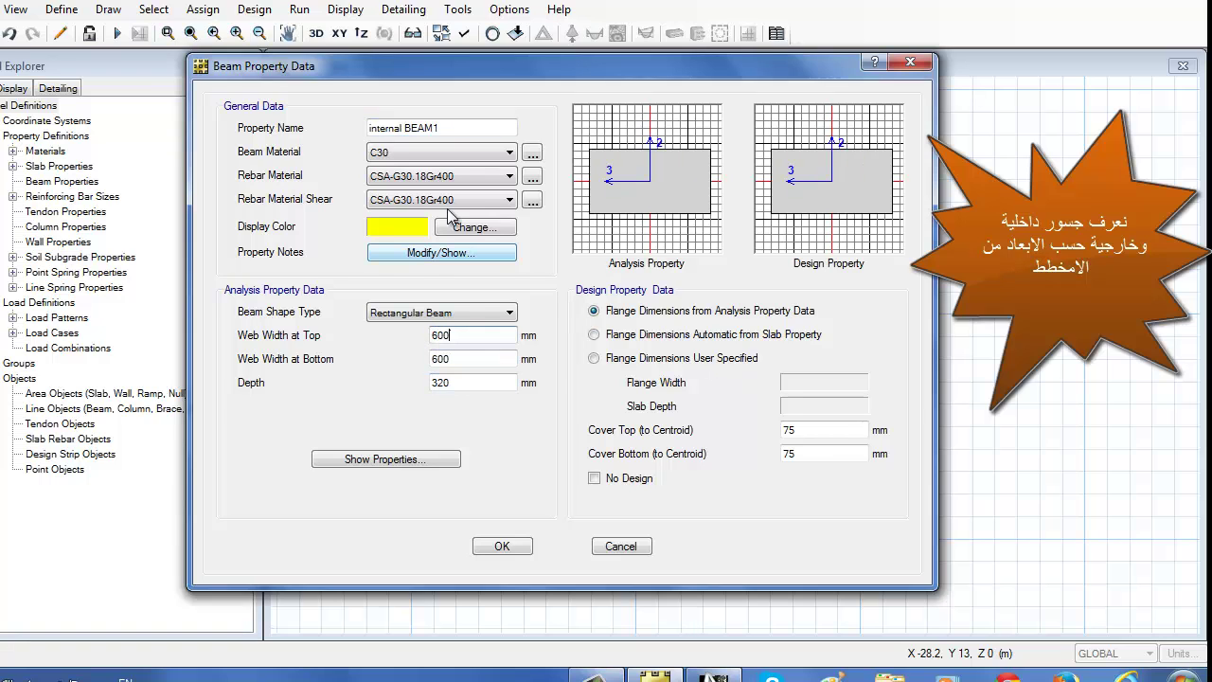
pyautogui.click(502, 546)
# - Add External BEAM1 with 1000 mm width and close the beam properties
pyautogui.click(653, 293)
pyautogui.press('Tab')
pyautogui.write('100')
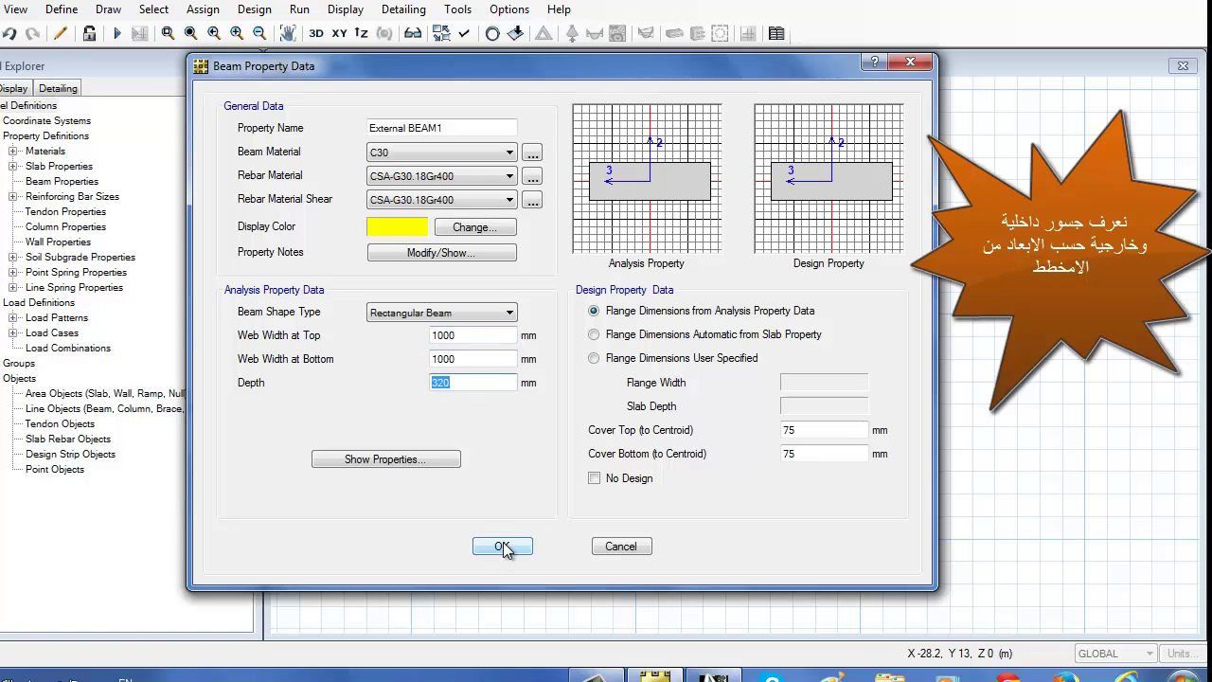
pyautogui.click(504, 549)
pyautogui.click(660, 387)
pyautogui.click(15, 9)
pyautogui.click(61, 8)
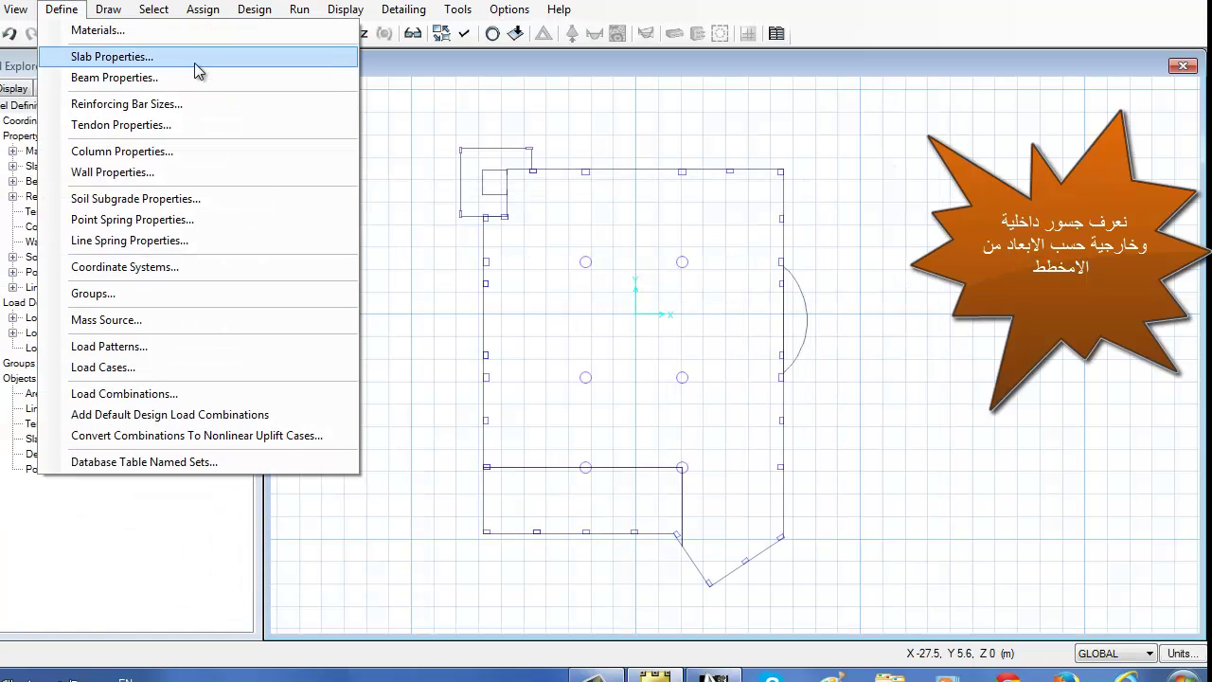
# - Add column property COL1 with its default settings
pyautogui.click(195, 152)
pyautogui.click(590, 264)
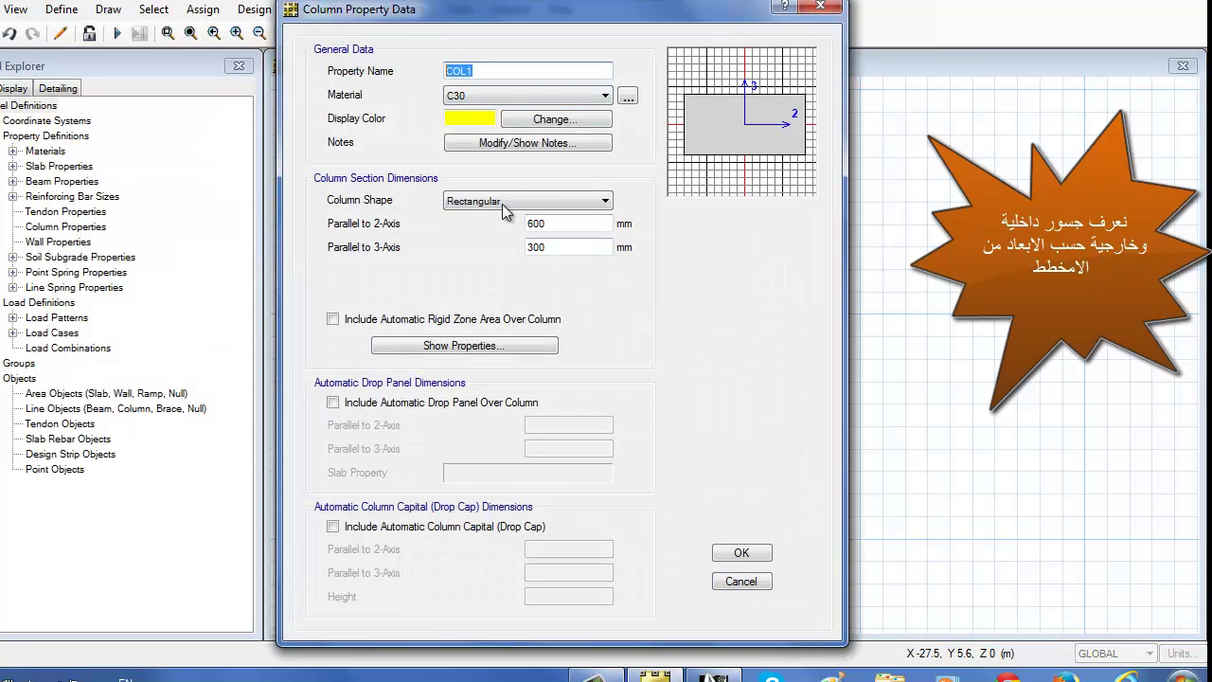
pyautogui.click(742, 553)
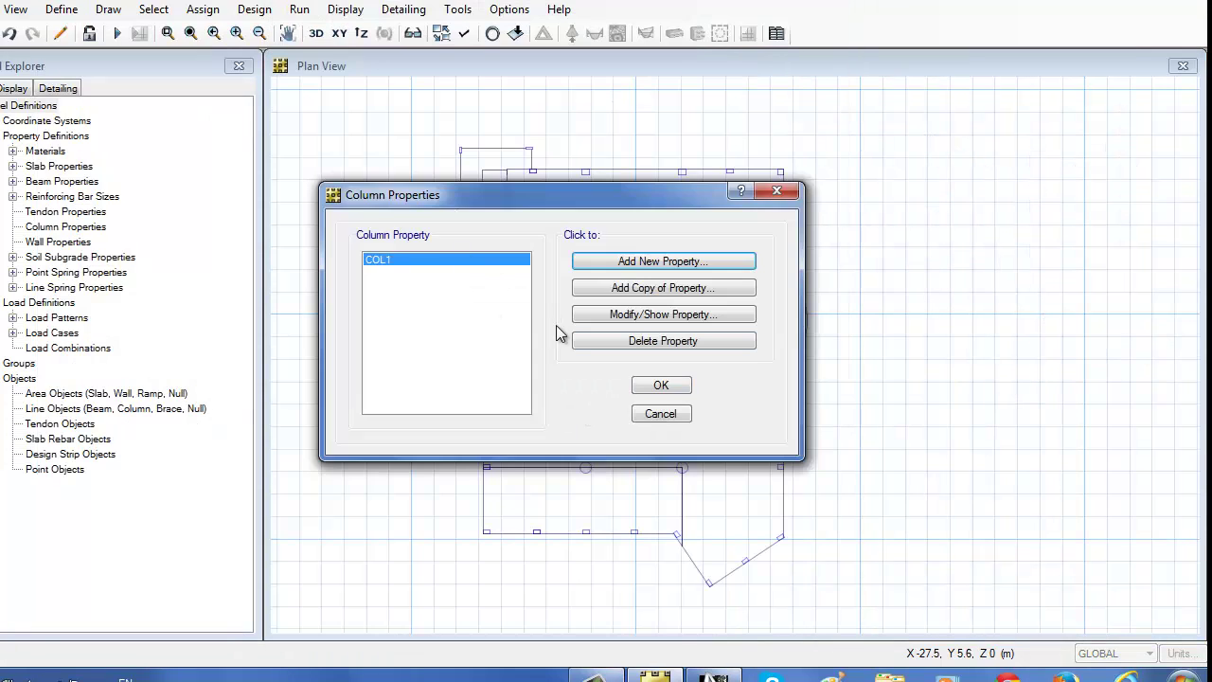
pyautogui.click(660, 386)
# - Add wall property WALL1, 250 mm thick in C30
pyautogui.click(60, 9)
pyautogui.click(181, 173)
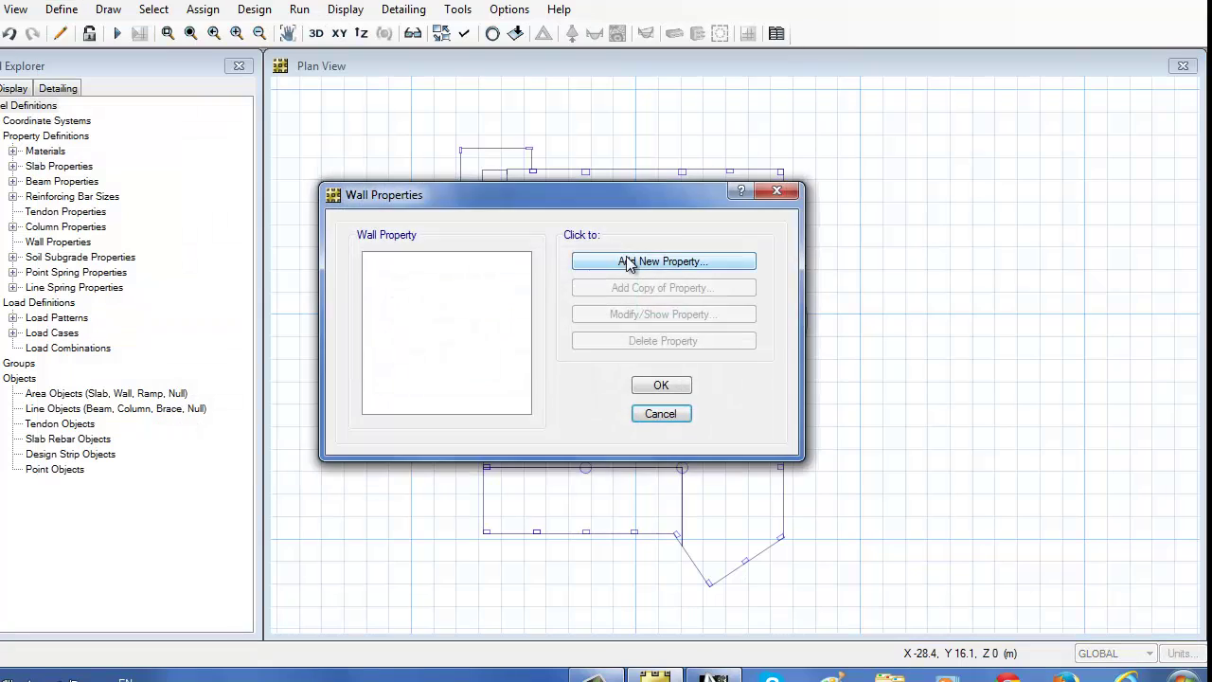
pyautogui.click(561, 262)
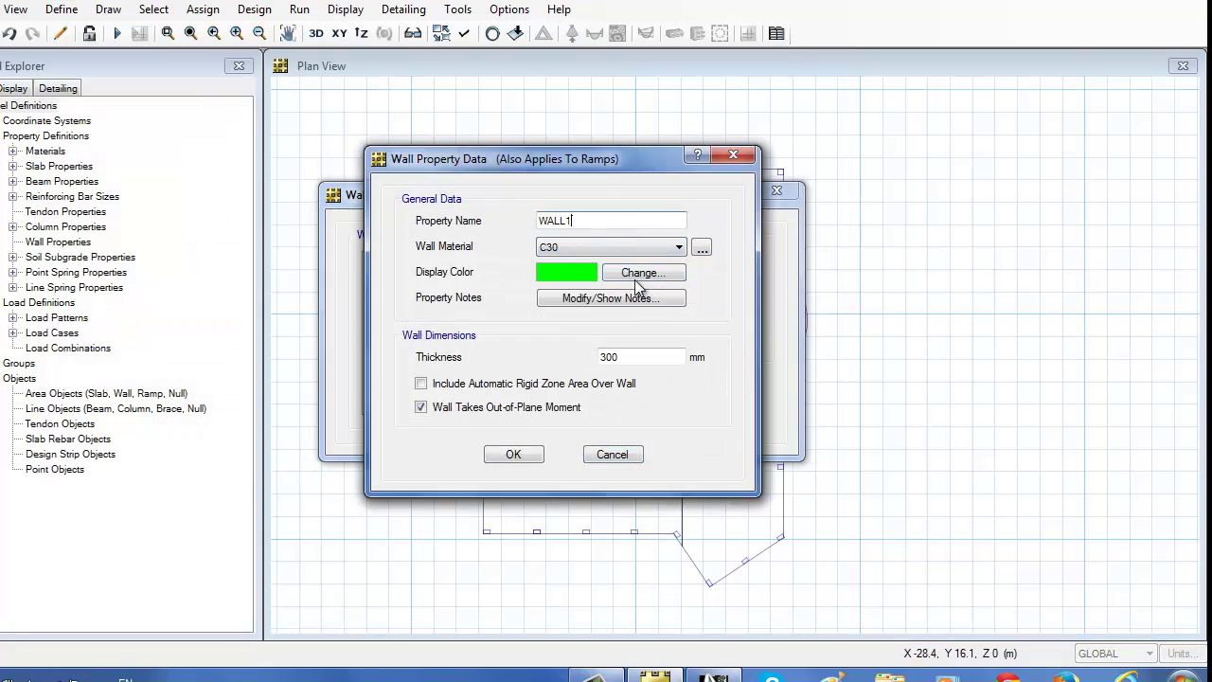
pyautogui.click(517, 455)
pyautogui.click(661, 386)
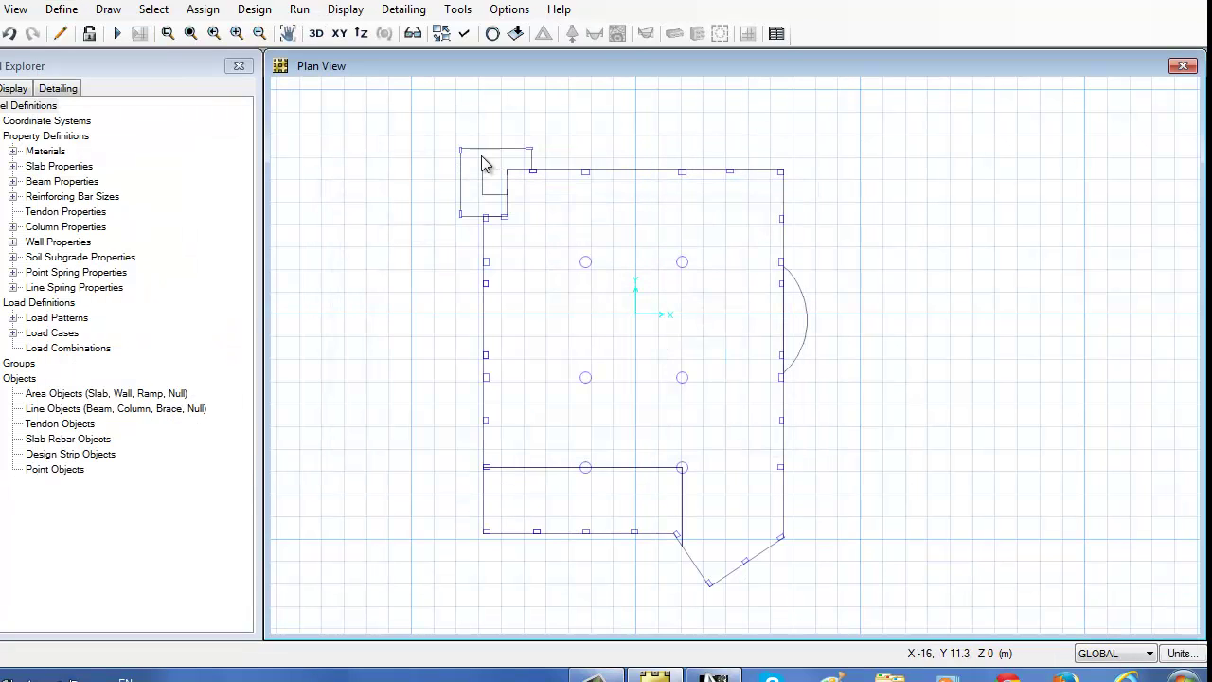
# - Bring up the Options menu for the plan layer settings
pyautogui.click(509, 8)
pyautogui.click(510, 9)
pyautogui.click(509, 9)
# - Show only the column layer of the imported plan
pyautogui.click(559, 142)
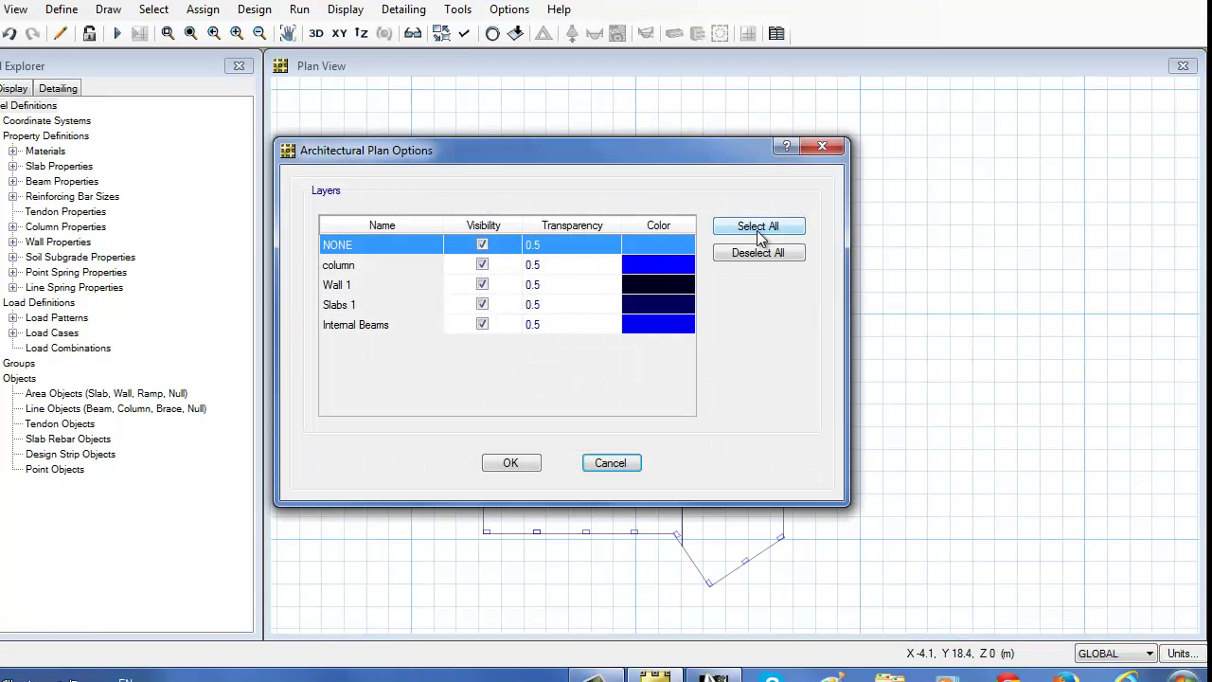
pyautogui.click(452, 264)
pyautogui.click(532, 464)
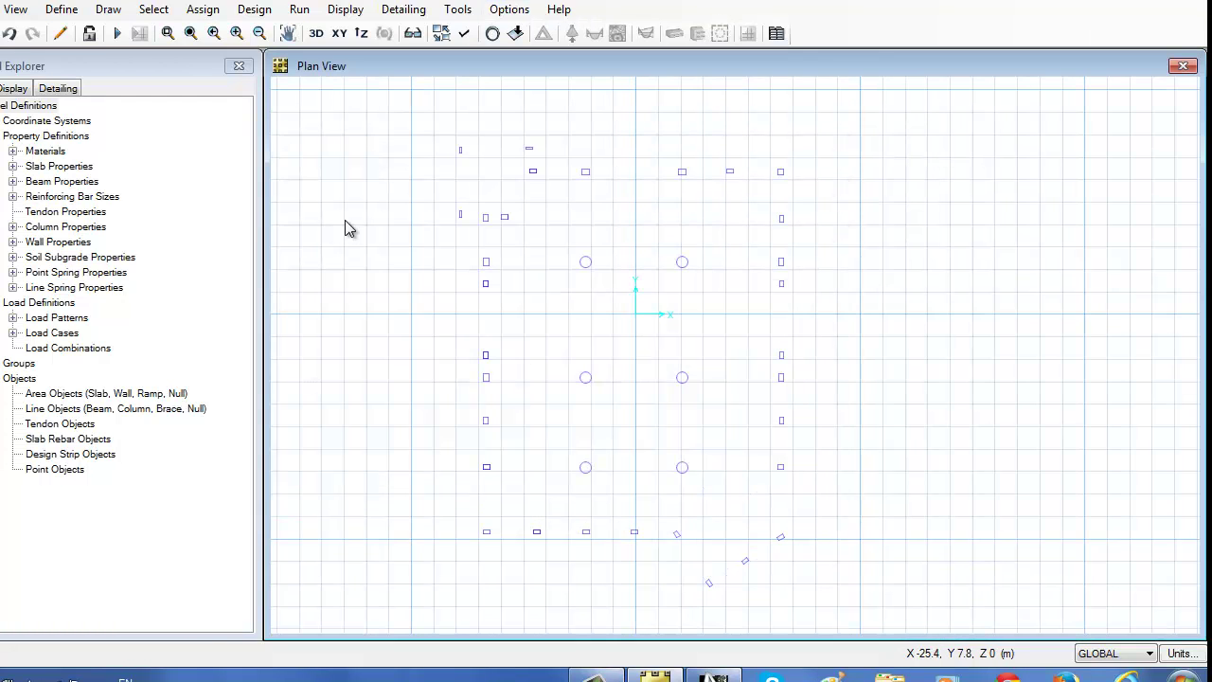
# - Place COL1 columns at every column point and inspect one in 3-D view
pyautogui.click(493, 33)
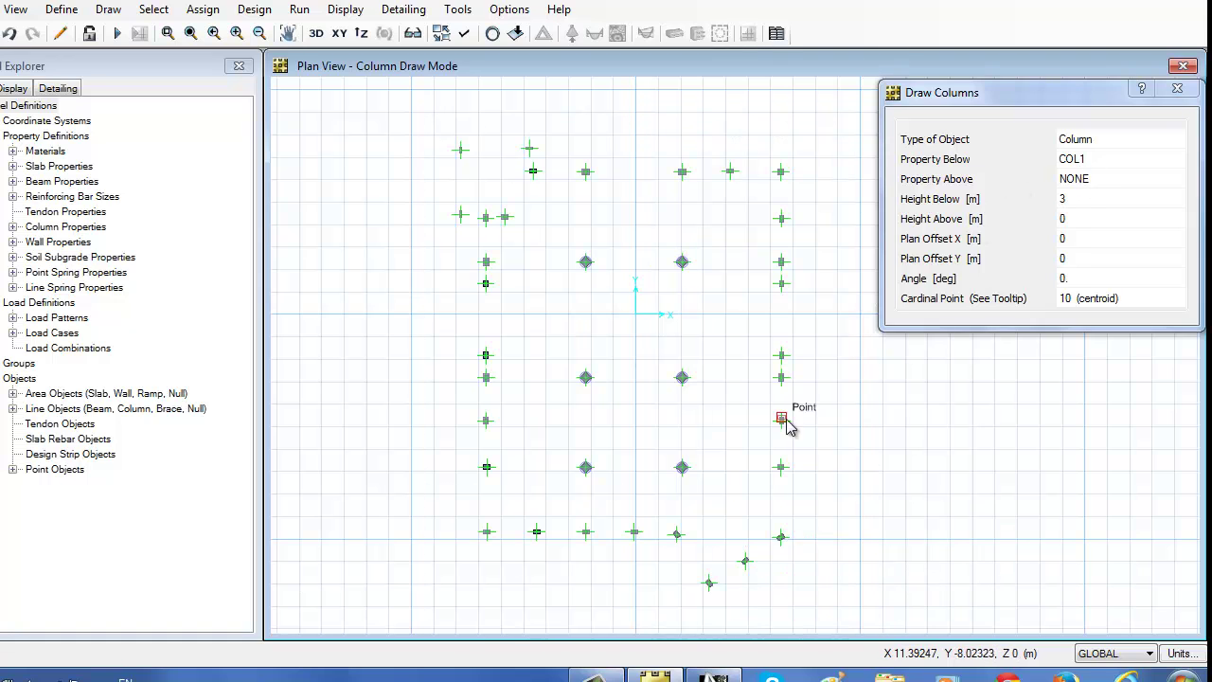
pyautogui.click(1178, 90)
pyautogui.scroll(3, 628, 398)
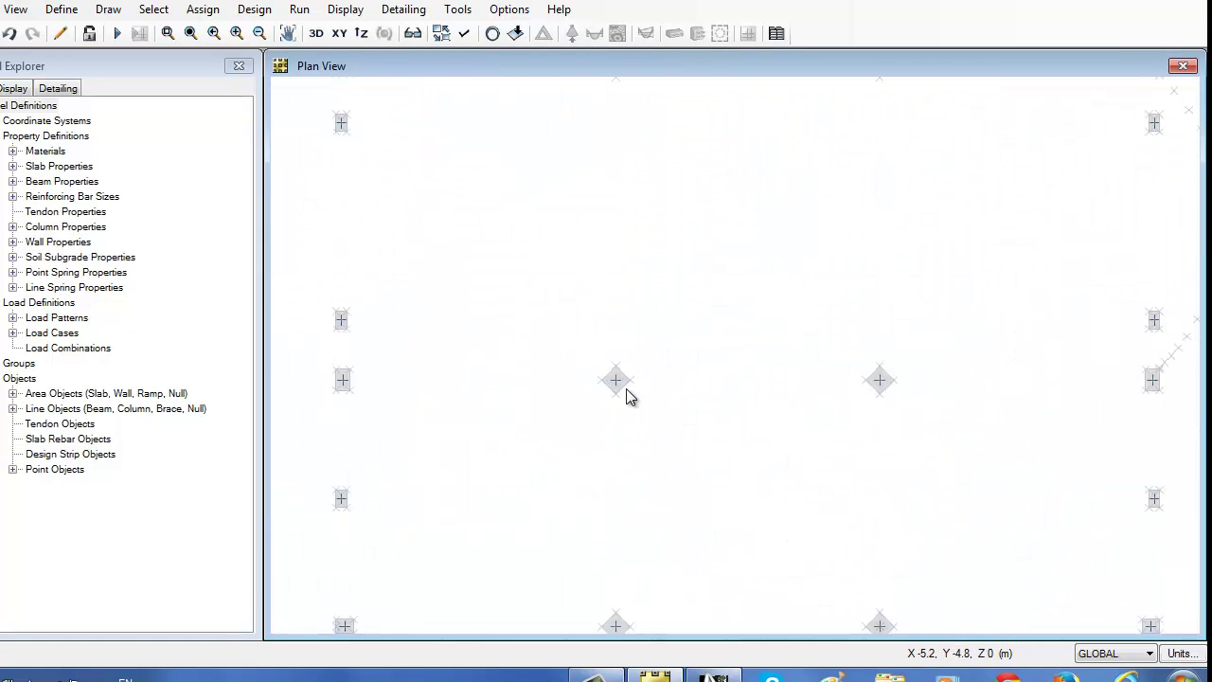
pyautogui.scroll(2, 617, 366)
pyautogui.scroll(-2, 562, 299)
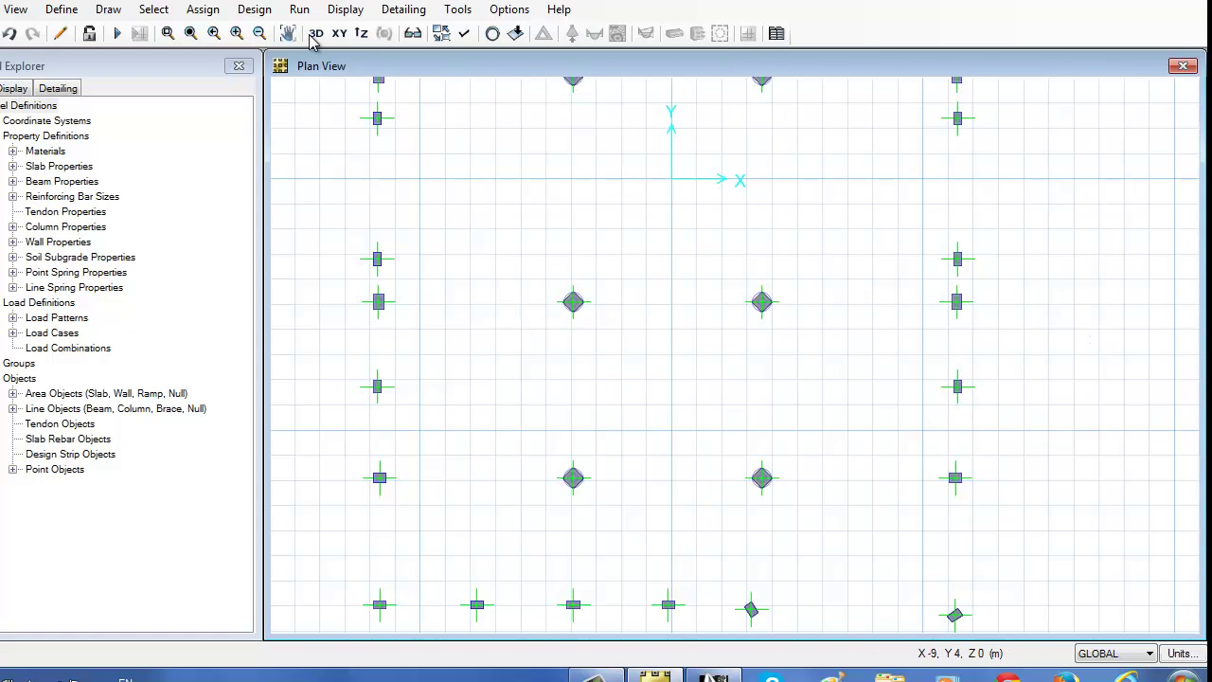
pyautogui.click(315, 34)
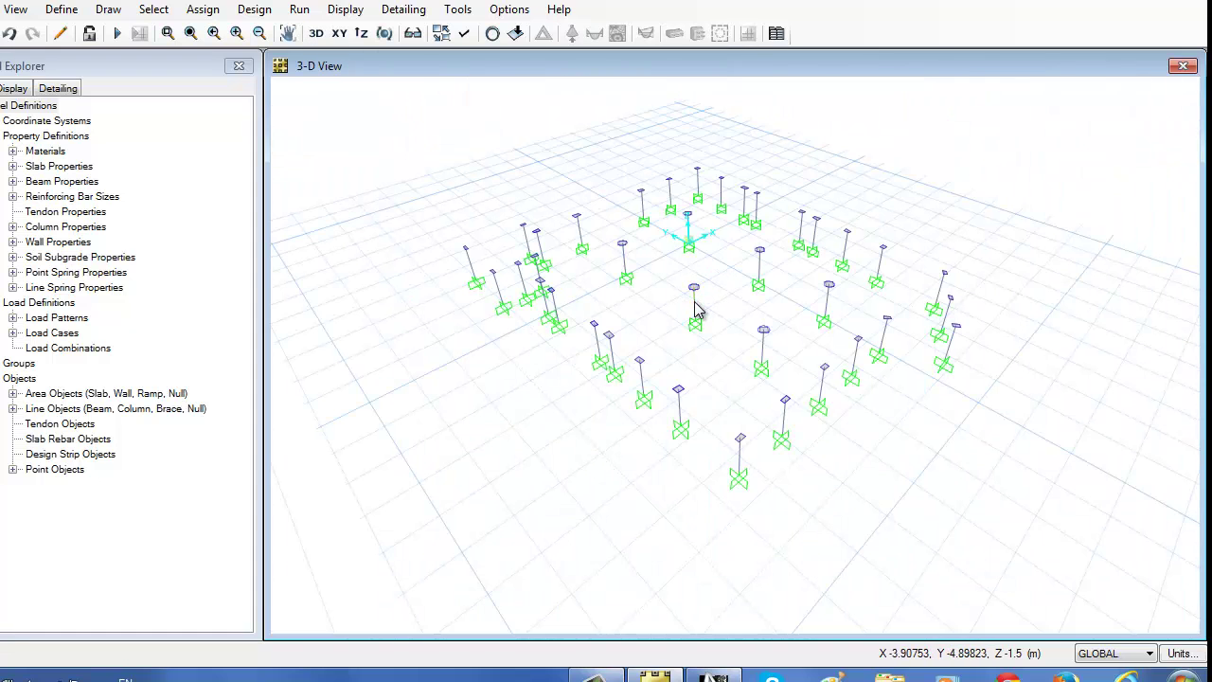
pyautogui.rightClick(696, 309)
pyautogui.click(749, 540)
# - Change column property COL2 to a circular C30 section, 800 mm in diameter
pyautogui.click(61, 9)
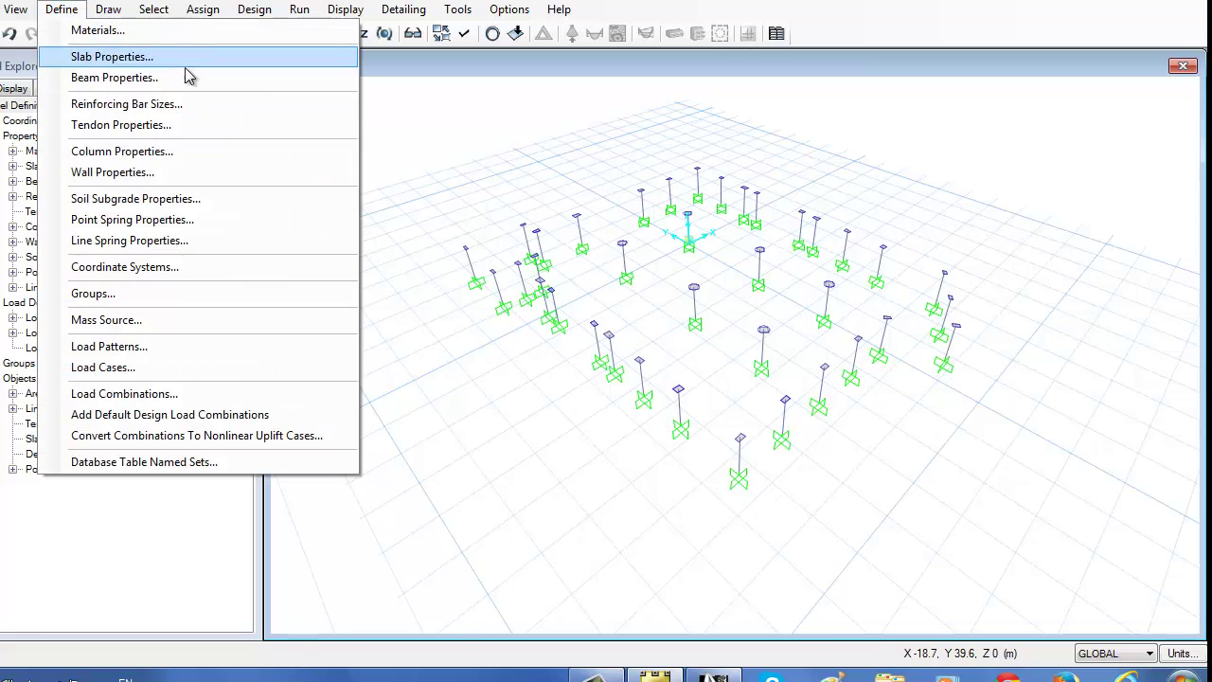
pyautogui.click(186, 151)
pyautogui.click(398, 272)
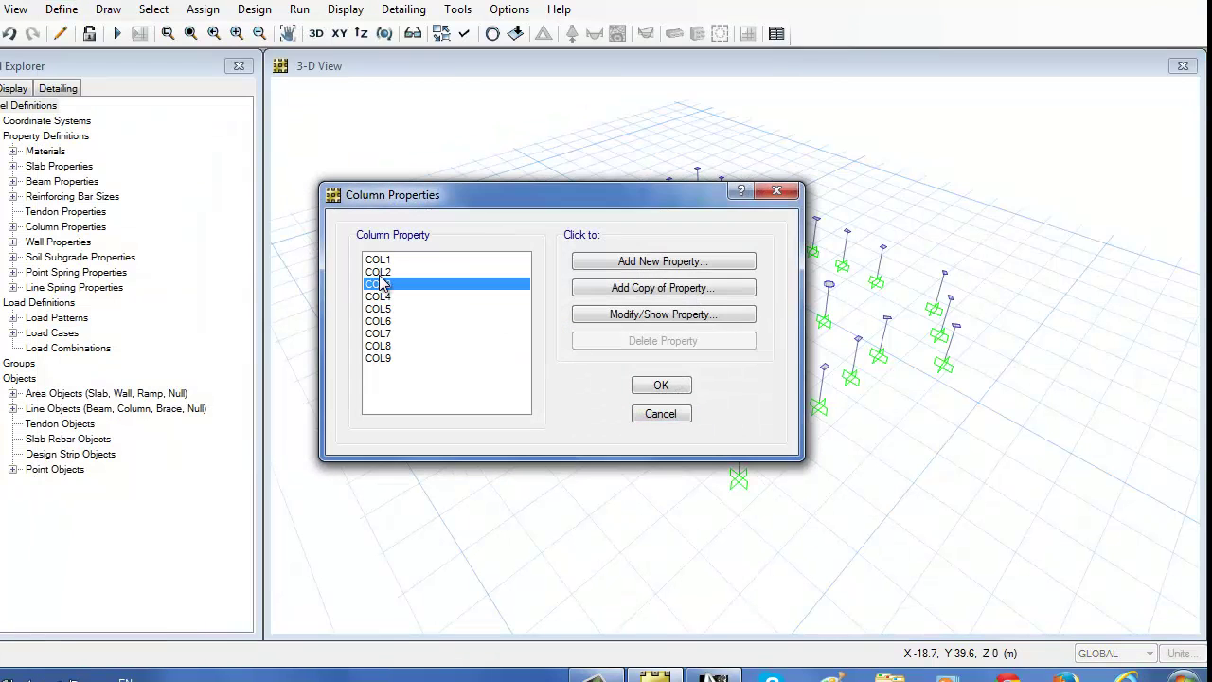
pyautogui.click(628, 314)
pyautogui.click(526, 200)
pyautogui.click(497, 243)
pyautogui.click(525, 201)
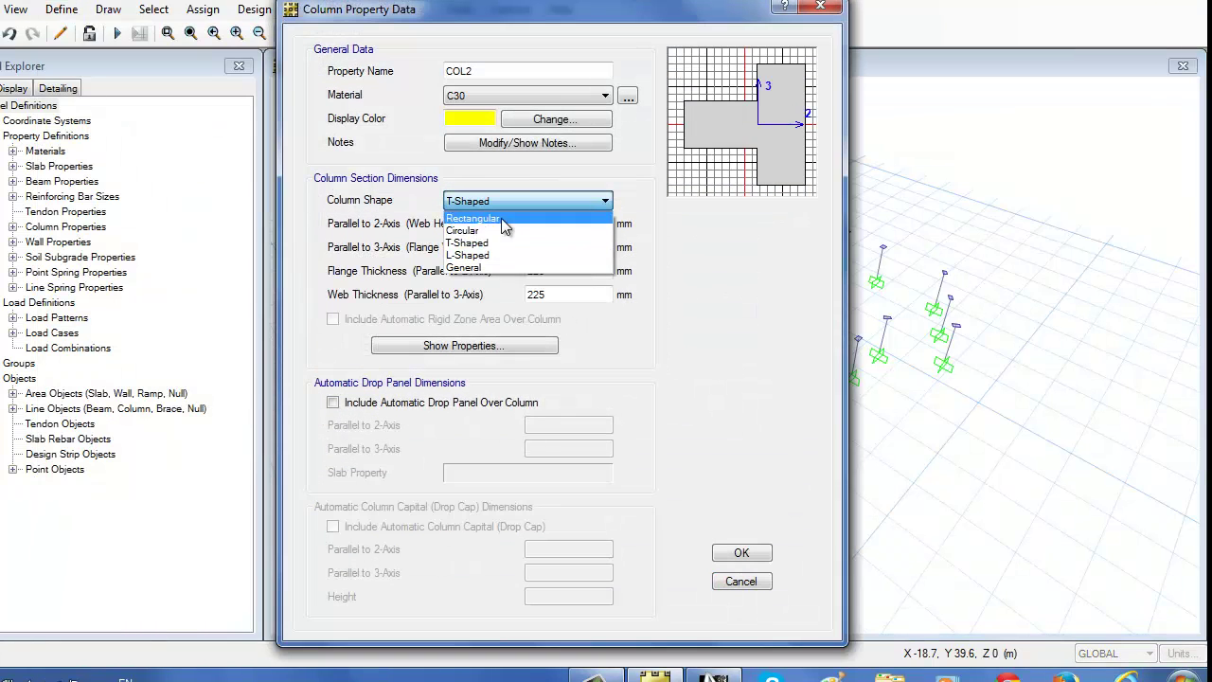
pyautogui.click(507, 230)
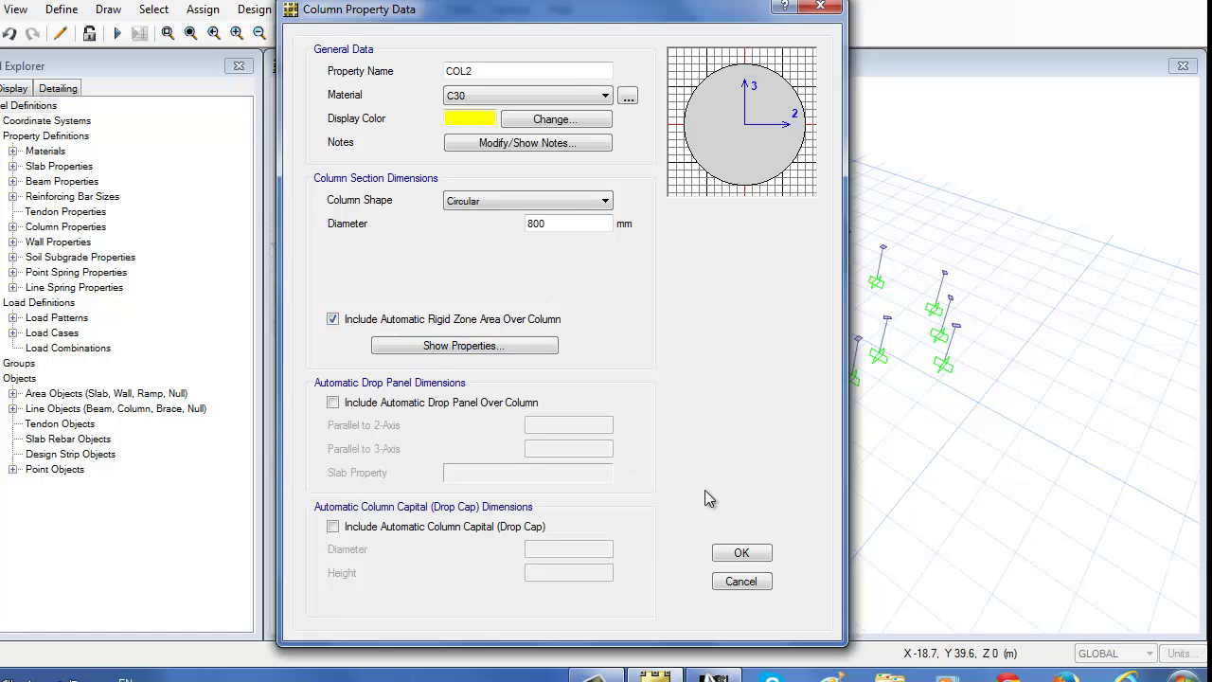
pyautogui.click(741, 553)
pyautogui.click(657, 383)
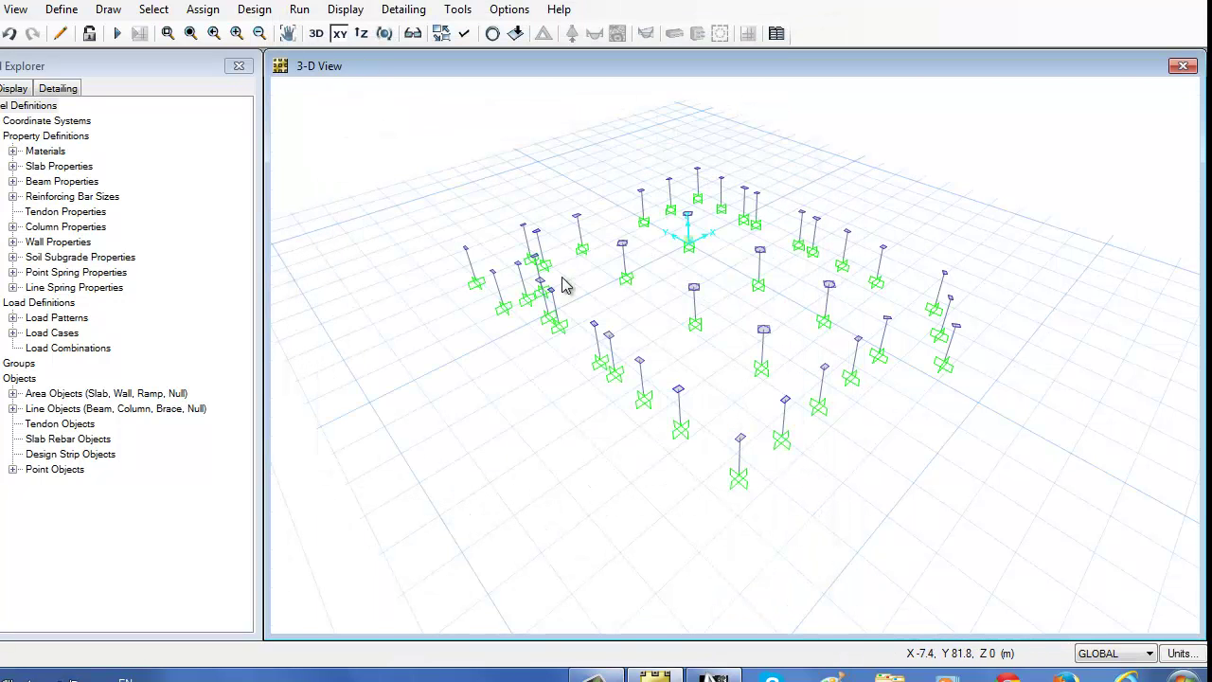
pyautogui.scroll(3, 754, 381)
pyautogui.scroll(-5, 392, 392)
# - Turn on the column and Slabs 1 layers of the imported plan
pyautogui.moveTo(636, 257); pyautogui.dragTo(534, 282, button='middle')
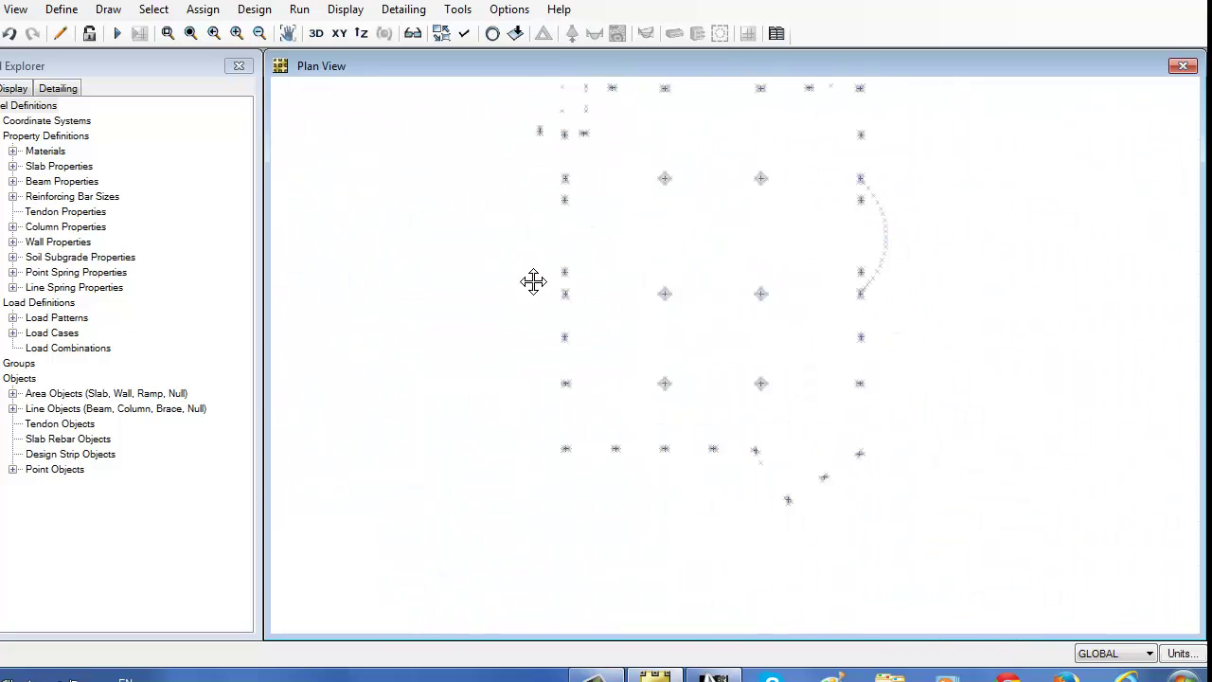
pyautogui.click(509, 9)
pyautogui.click(645, 142)
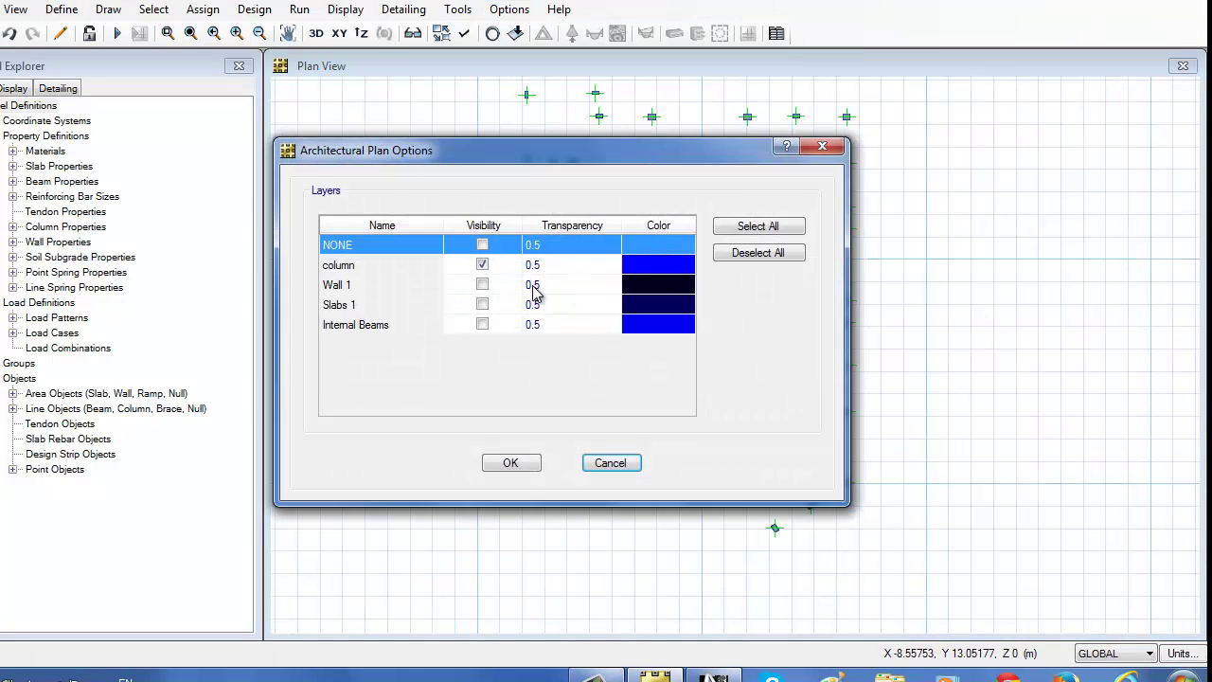
pyautogui.click(483, 266)
pyautogui.click(482, 304)
pyautogui.click(511, 462)
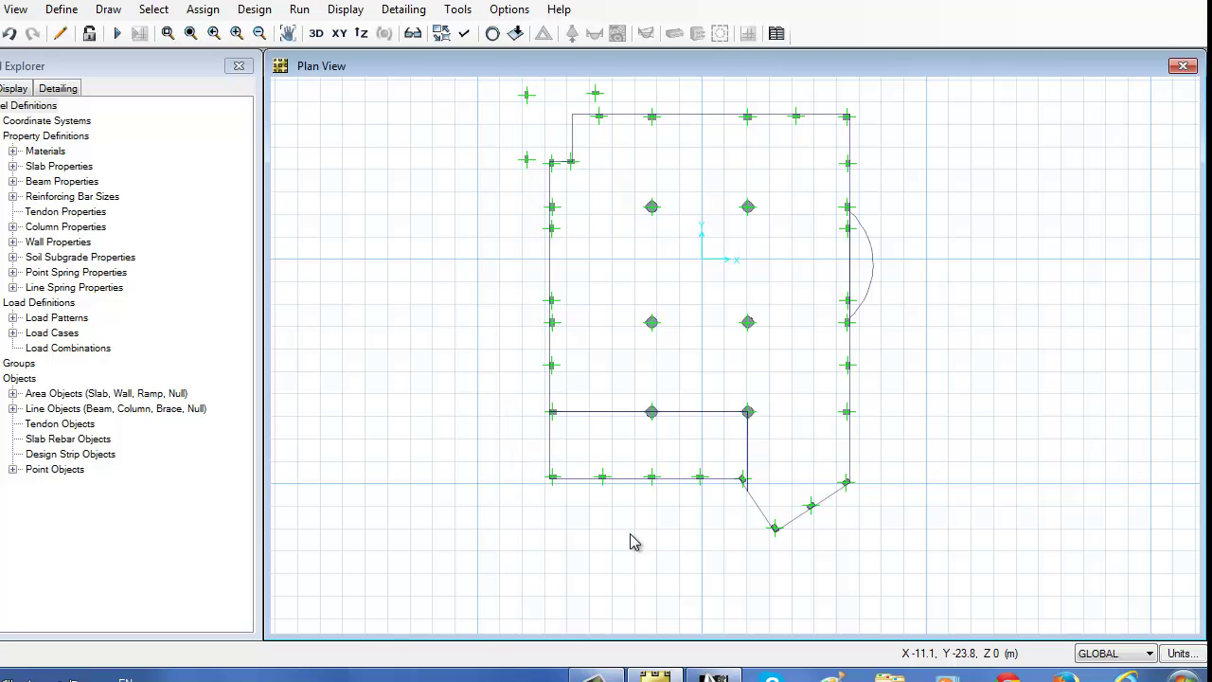
# - Draw the curved-edge slab area as a Two Way slab
pyautogui.click(108, 8)
pyautogui.click(233, 208)
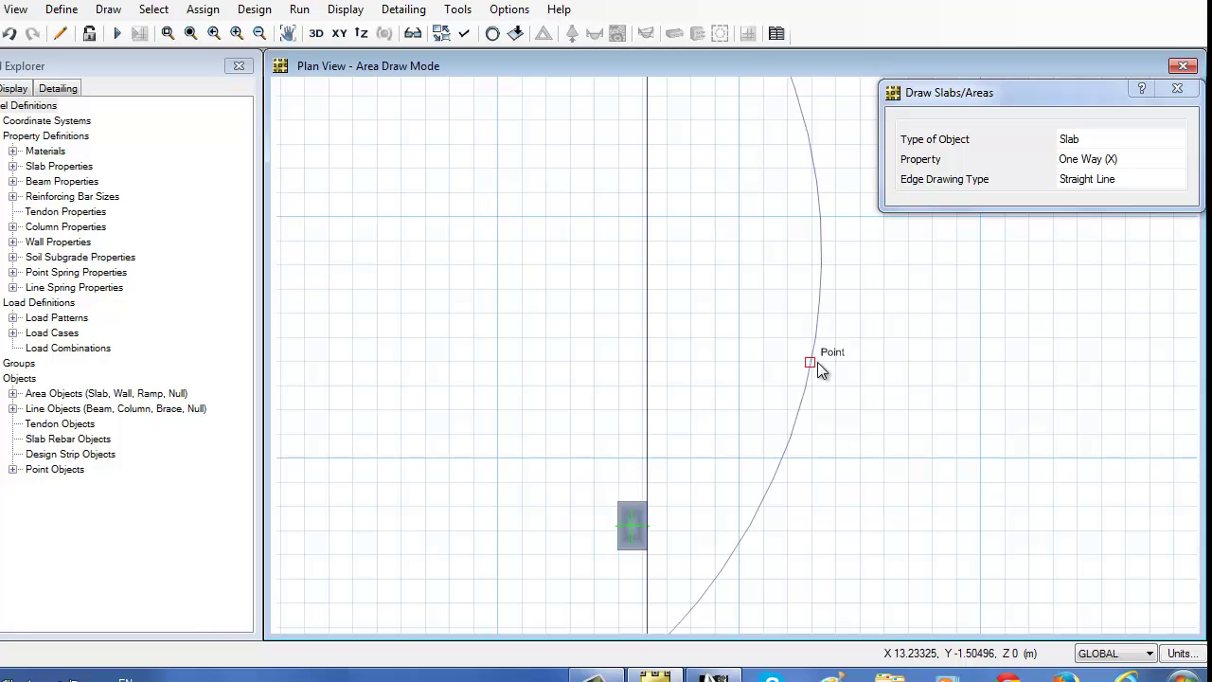
pyautogui.rightClick(808, 380)
pyautogui.scroll(-3, 804, 328)
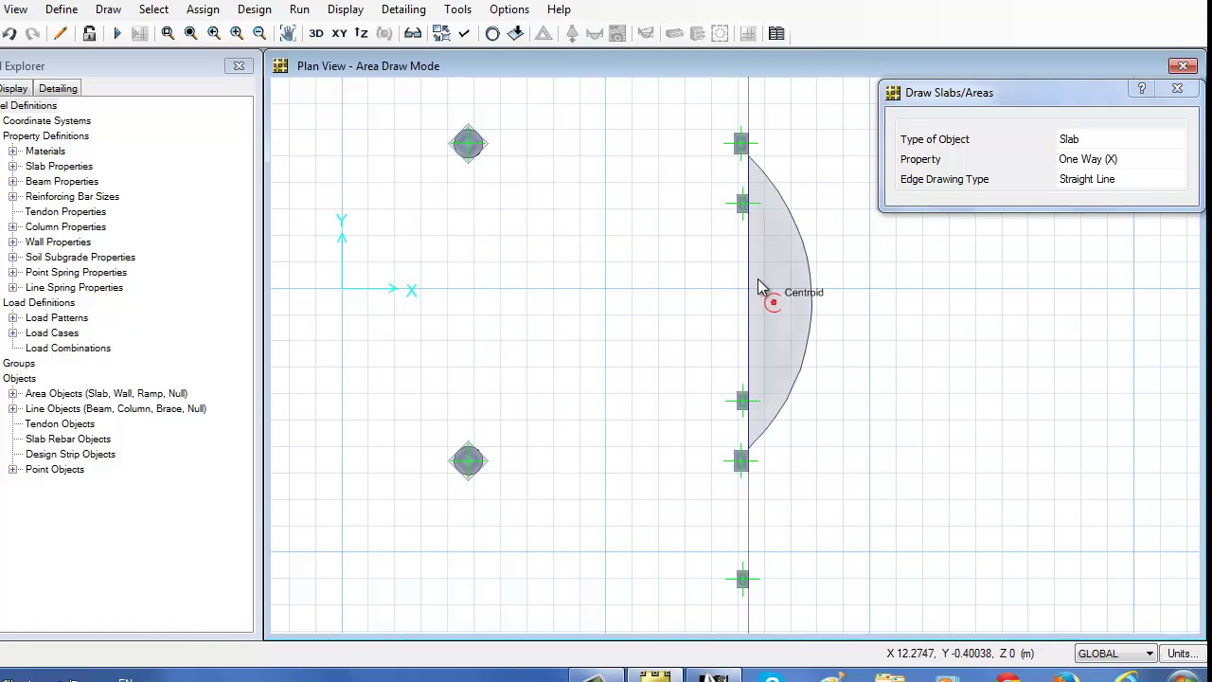
pyautogui.click(1089, 159)
pyautogui.click(1180, 159)
pyautogui.click(1089, 228)
# - Draw the rectangular Two Way bay and a slab over the whole floor outline
pyautogui.moveTo(771, 189); pyautogui.dragTo(560, 375, button='middle')
pyautogui.scroll(-1, 559, 375)
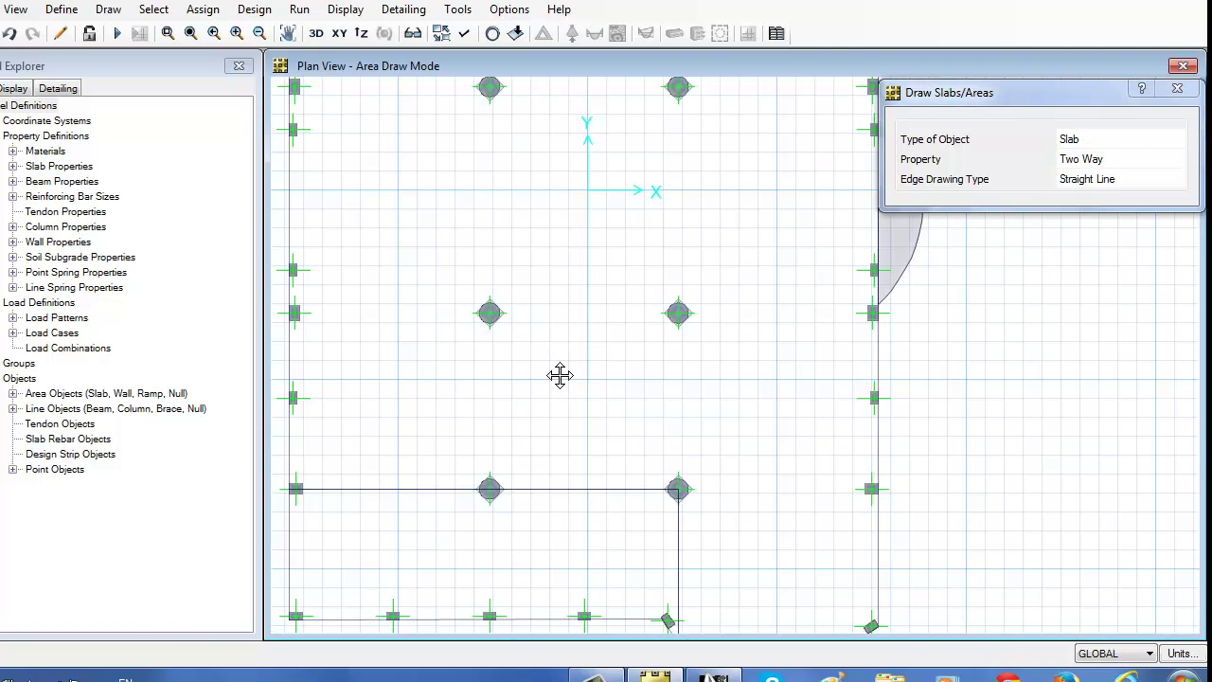
pyautogui.scroll(-1, 560, 375)
pyautogui.scroll(2, 576, 427)
pyautogui.rightClick(555, 406)
pyautogui.click(539, 332)
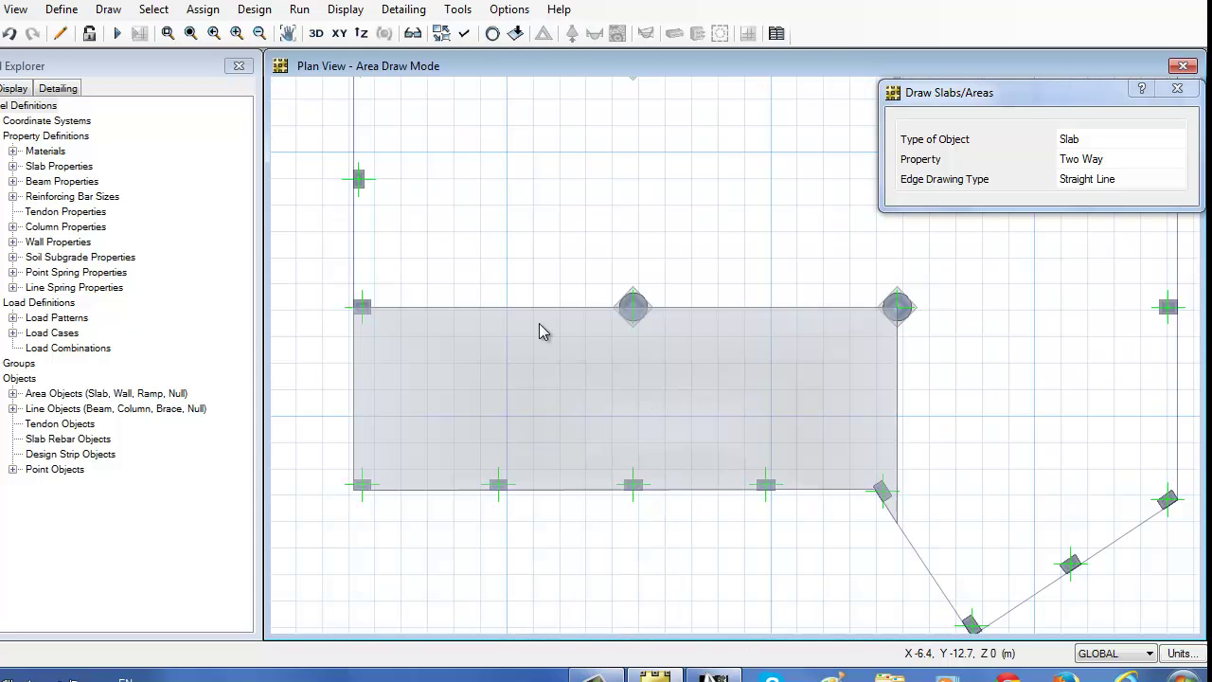
pyautogui.scroll(-2, 540, 331)
pyautogui.click(1125, 161)
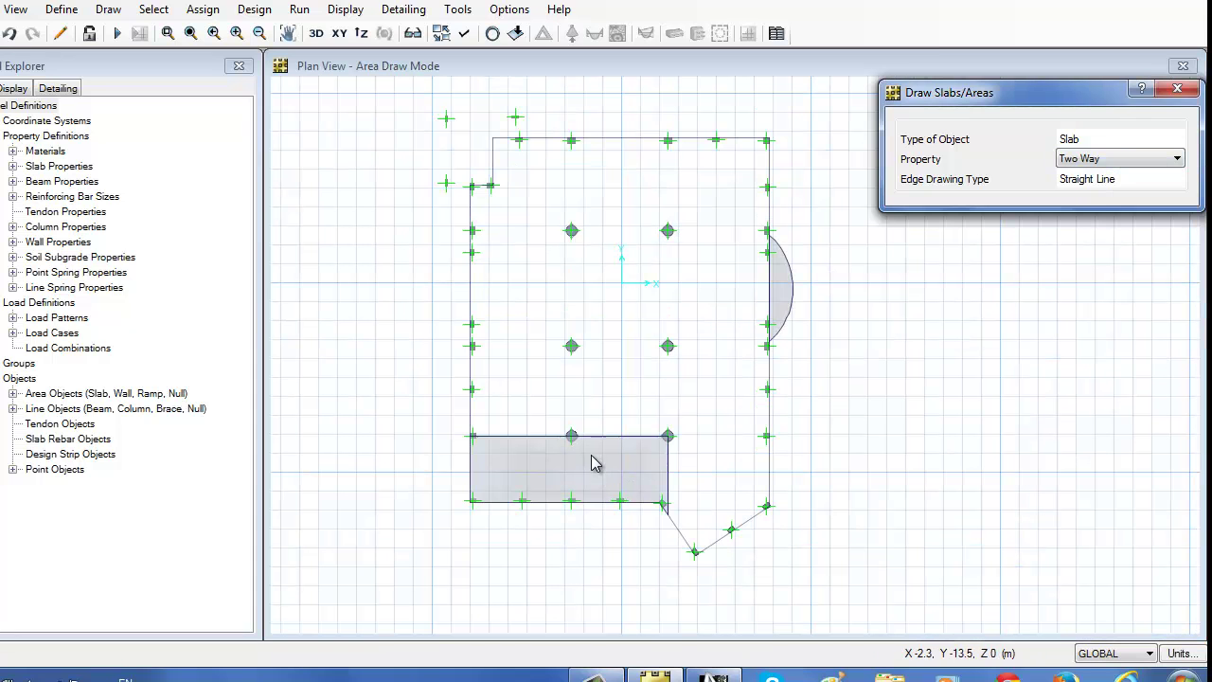
pyautogui.click(569, 282)
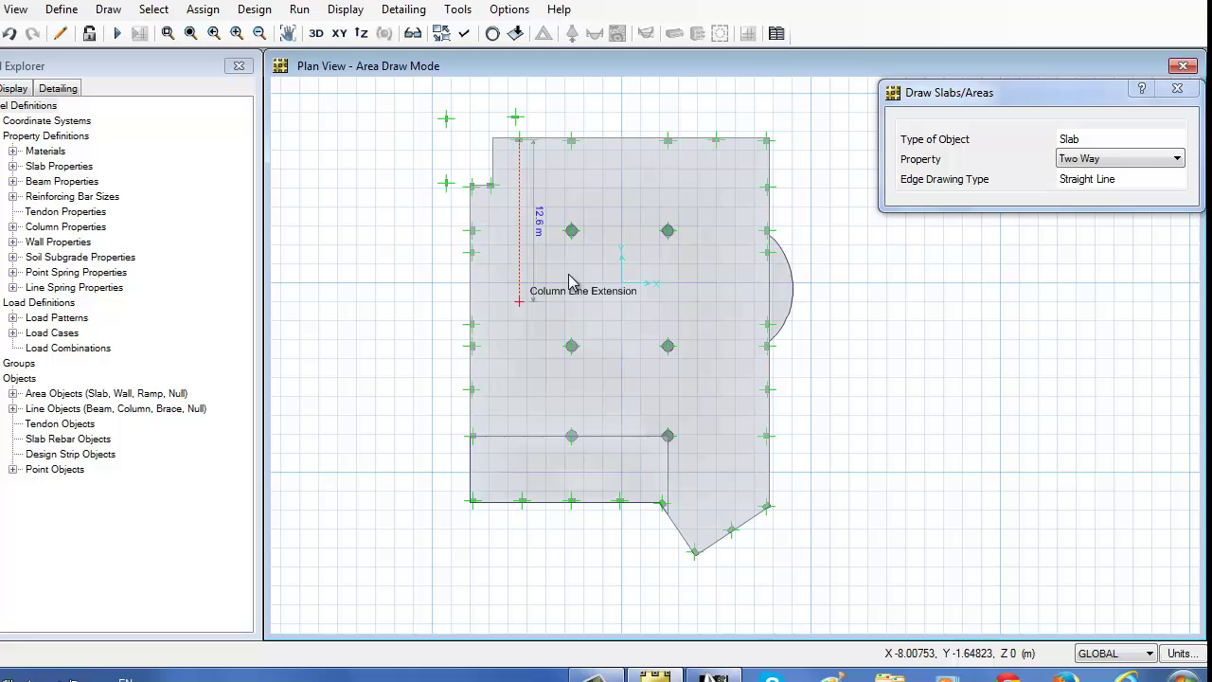
pyautogui.click(1178, 89)
# - Show slab property labels and delete the inner Two Way slab
pyautogui.click(465, 33)
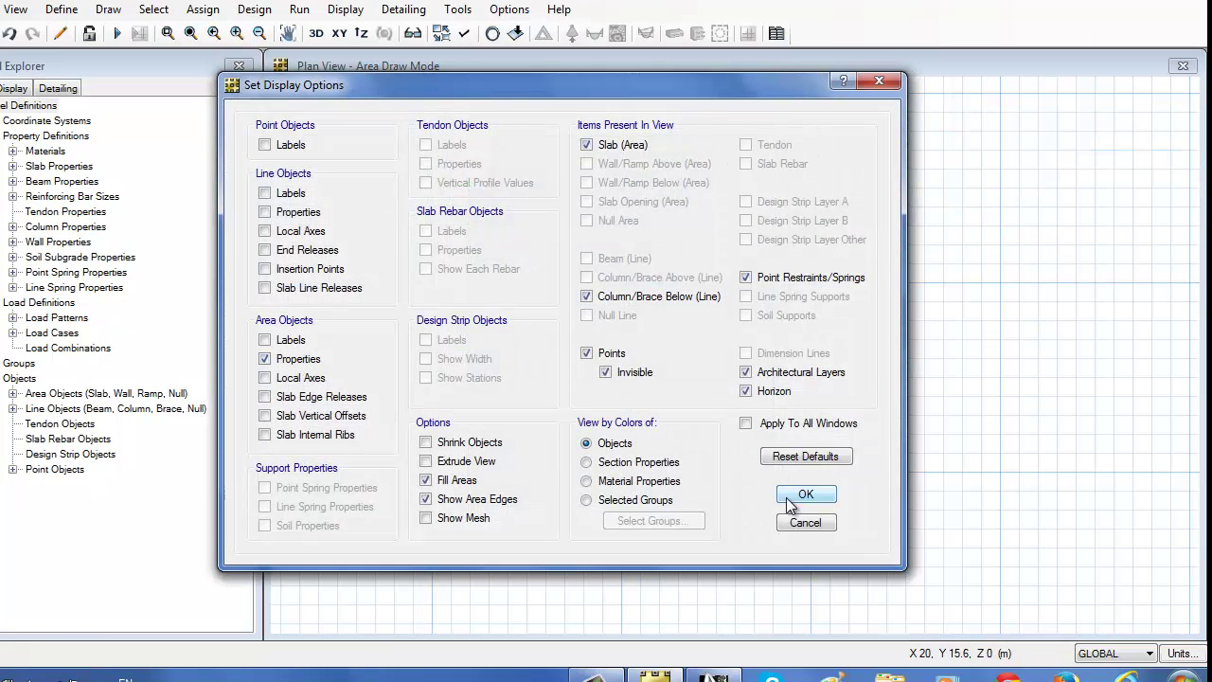
pyautogui.click(805, 495)
pyautogui.scroll(3, 552, 376)
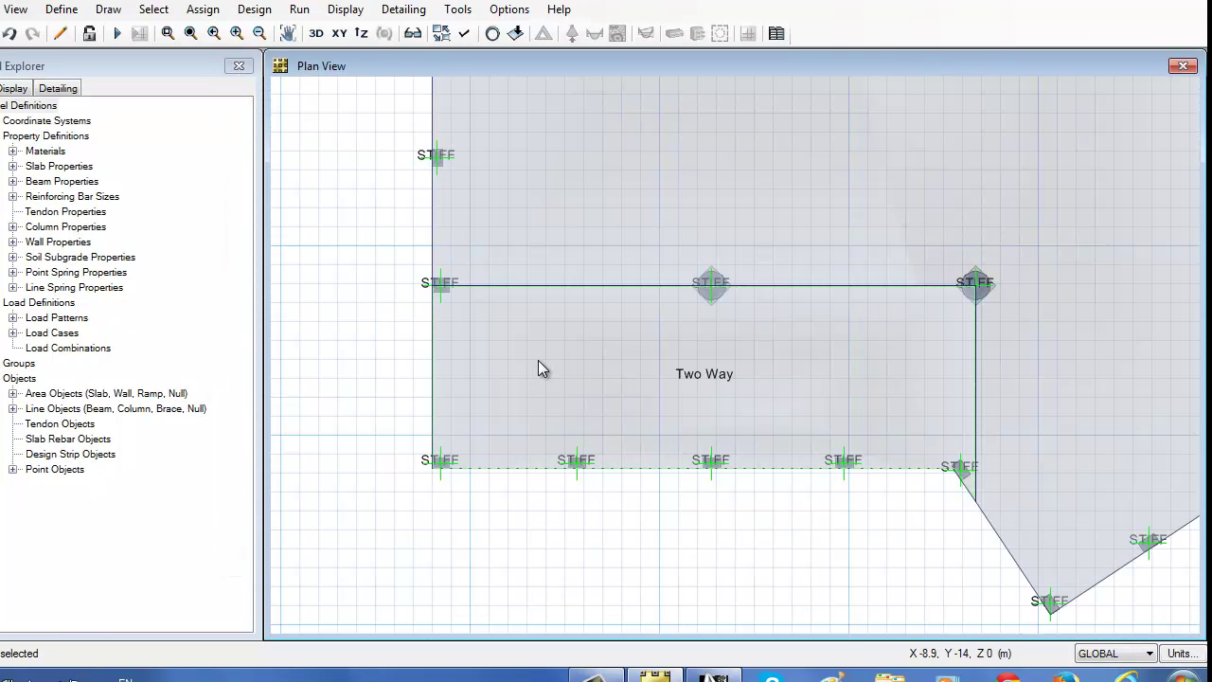
pyautogui.press('Delete')
# - Switch the slab type to One Way (Y) and close the slab drawing settings
pyautogui.click(572, 33)
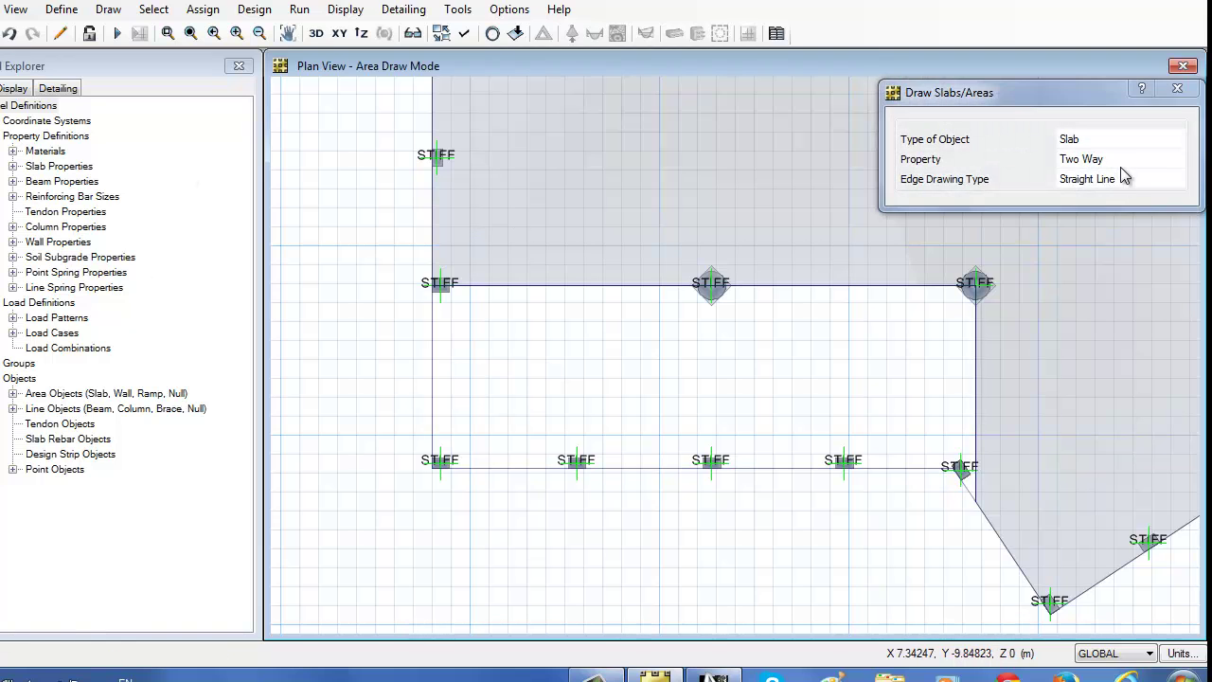
pyautogui.click(1122, 159)
pyautogui.click(1118, 205)
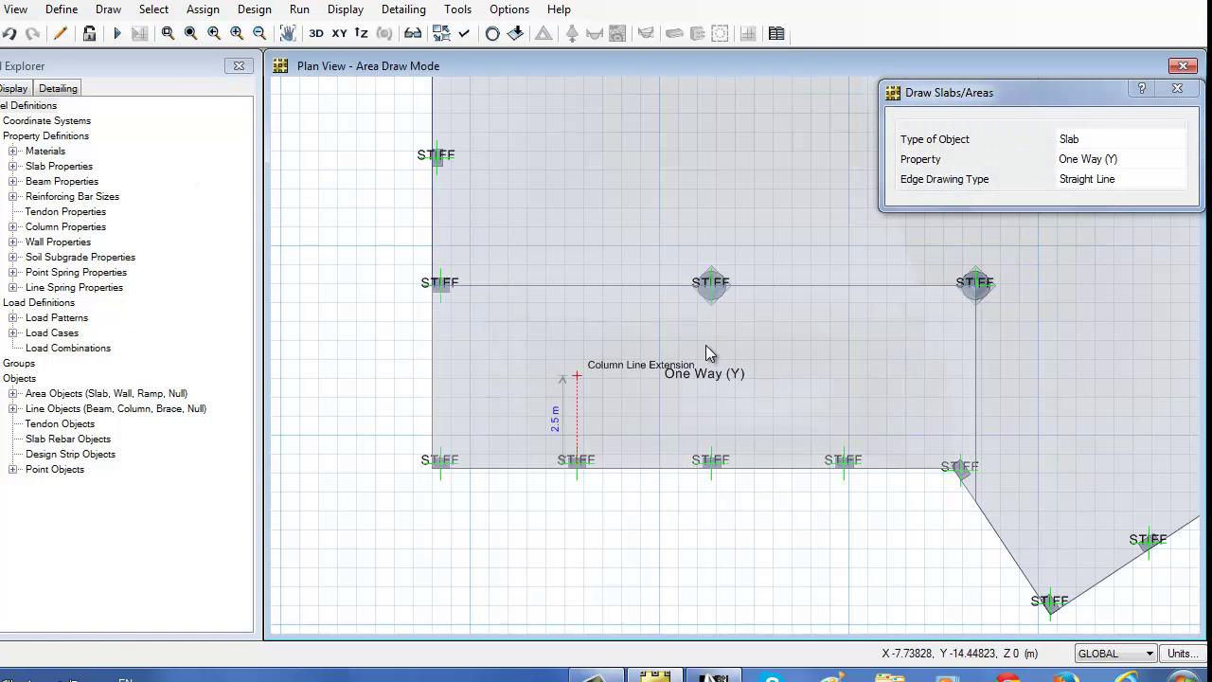
pyautogui.click(1177, 88)
pyautogui.scroll(-2, 510, 283)
pyautogui.scroll(-2, 490, 260)
pyautogui.scroll(2, 474, 179)
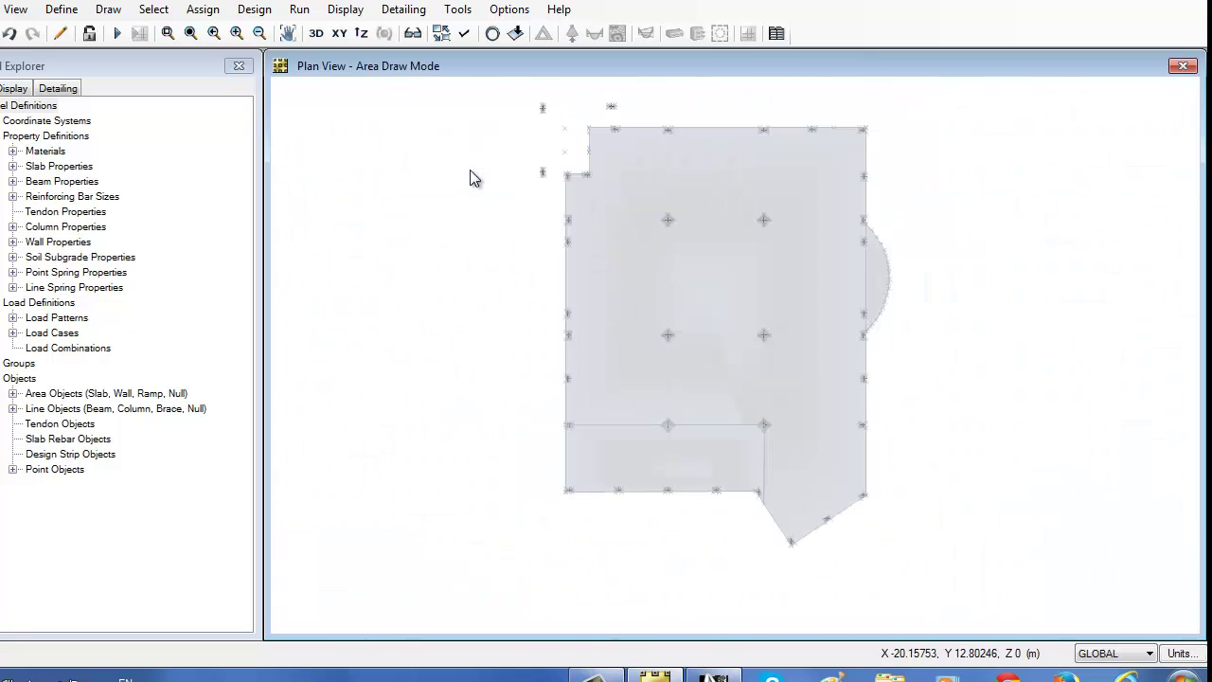
pyautogui.scroll(3, 472, 248)
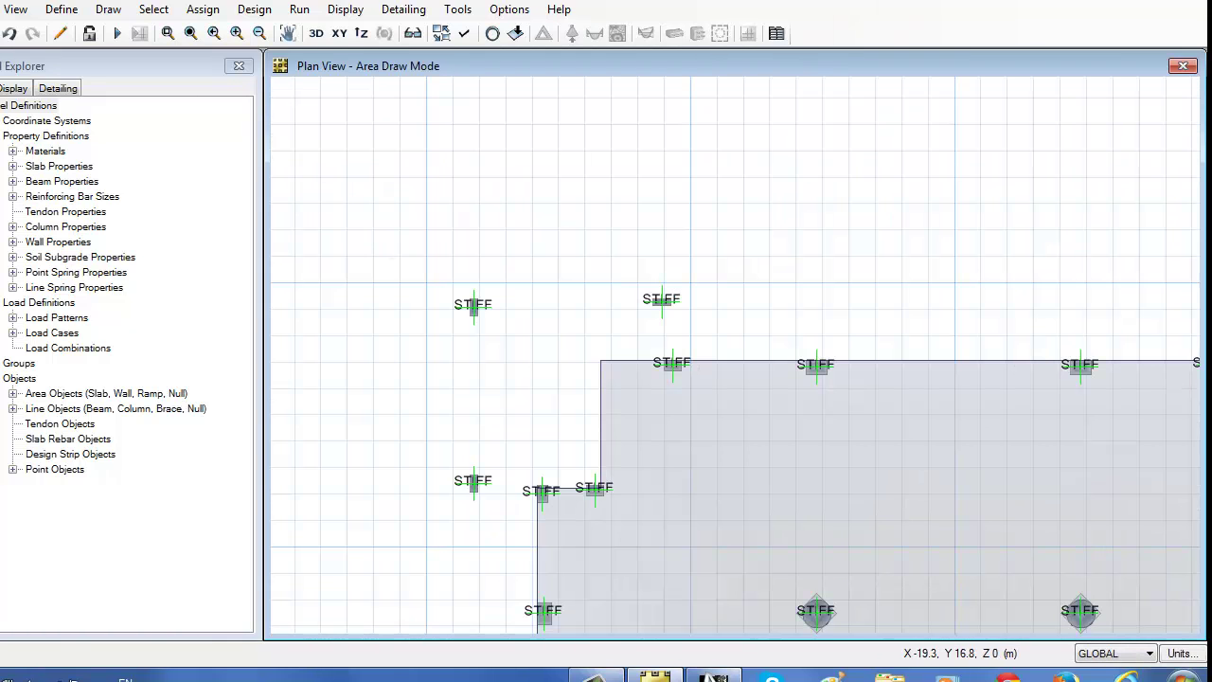
# - Show the Wall 1 layer of the imported plan
pyautogui.click(617, 33)
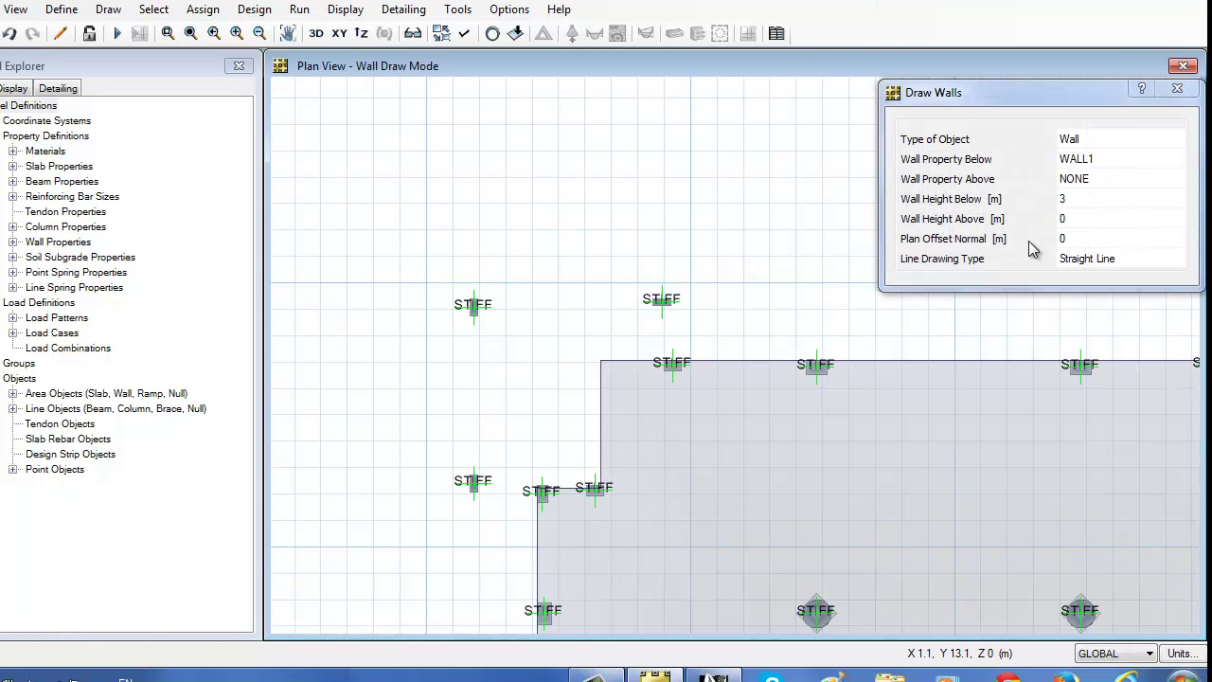
pyautogui.click(1190, 94)
pyautogui.click(510, 9)
pyautogui.click(657, 142)
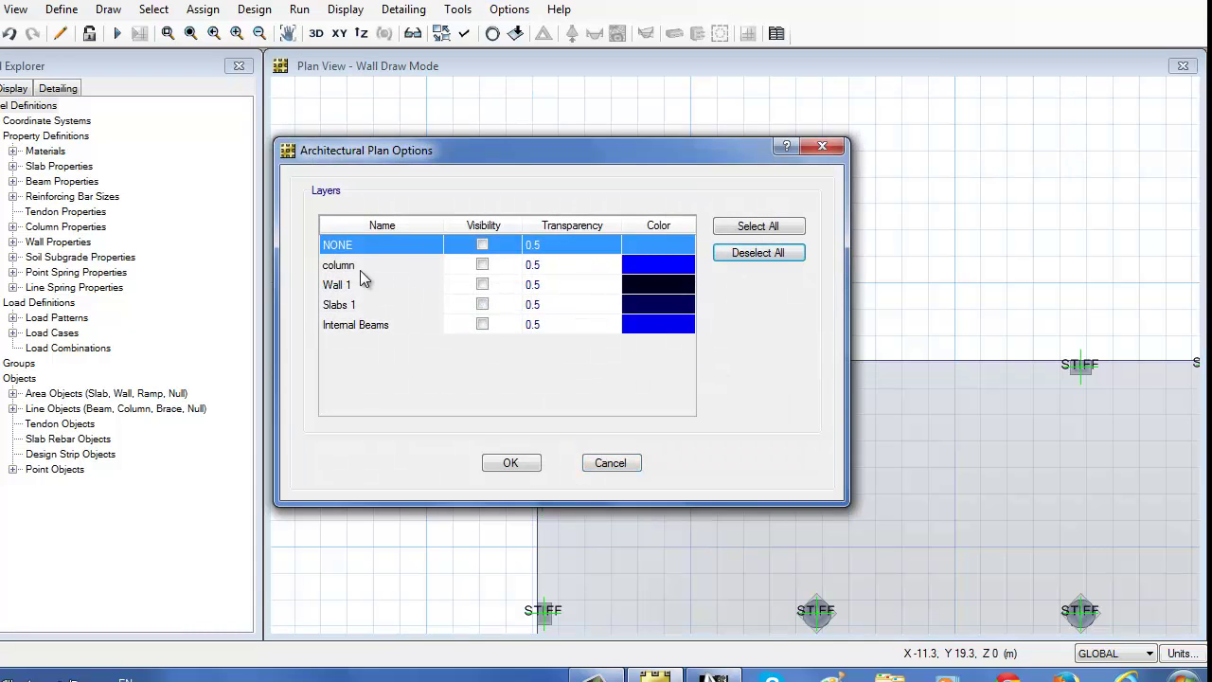
pyautogui.click(483, 285)
pyautogui.click(523, 464)
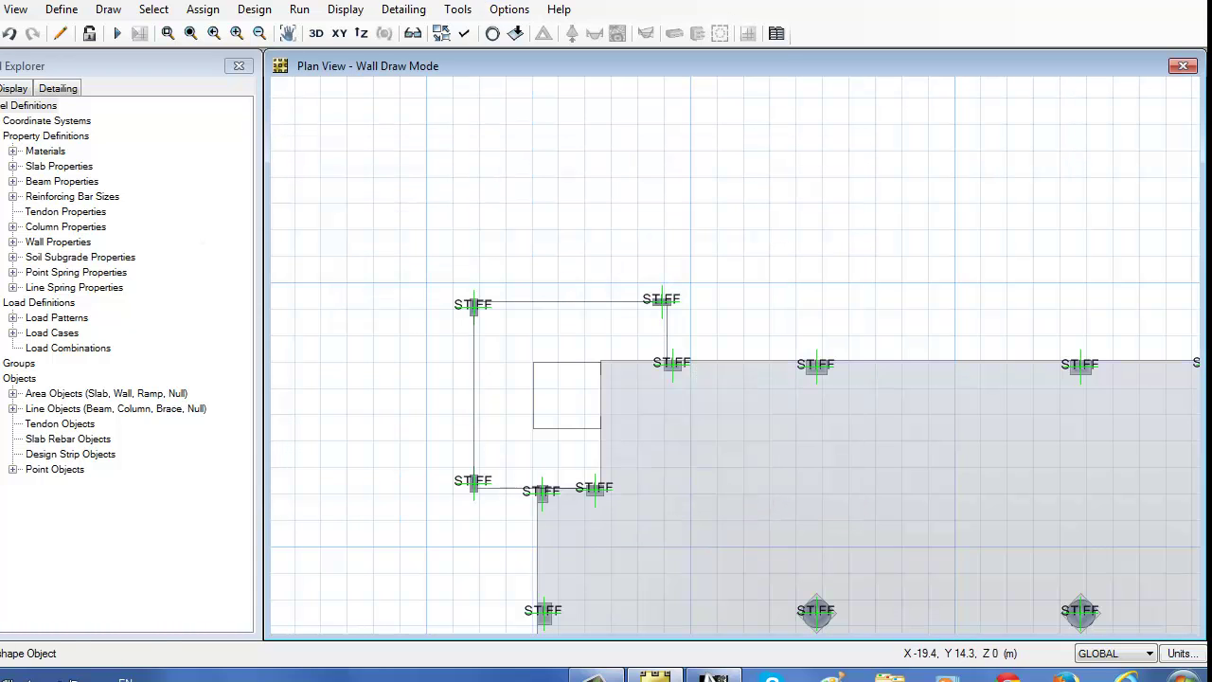
# - Trace WALL1 walls along the outer core box at the upper-left corner
pyautogui.click(572, 33)
pyautogui.click(595, 33)
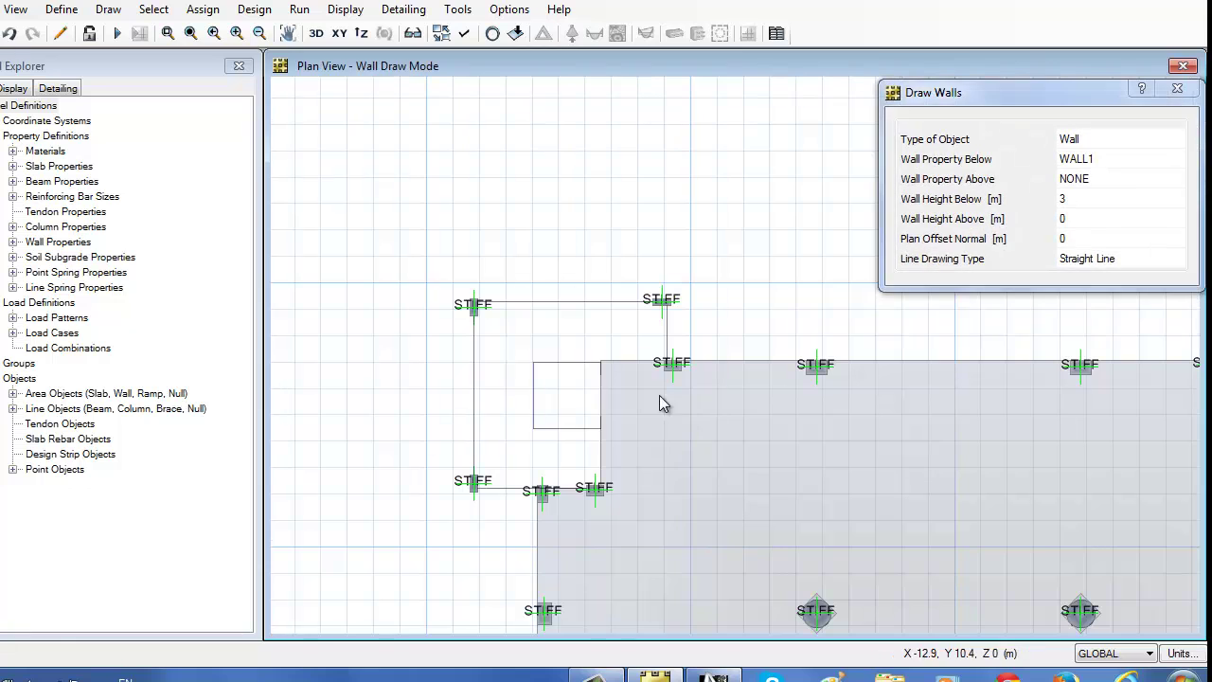
pyautogui.rightClick(661, 305)
pyautogui.click(701, 313)
pyautogui.rightClick(602, 301)
pyautogui.click(644, 317)
pyautogui.rightClick(482, 350)
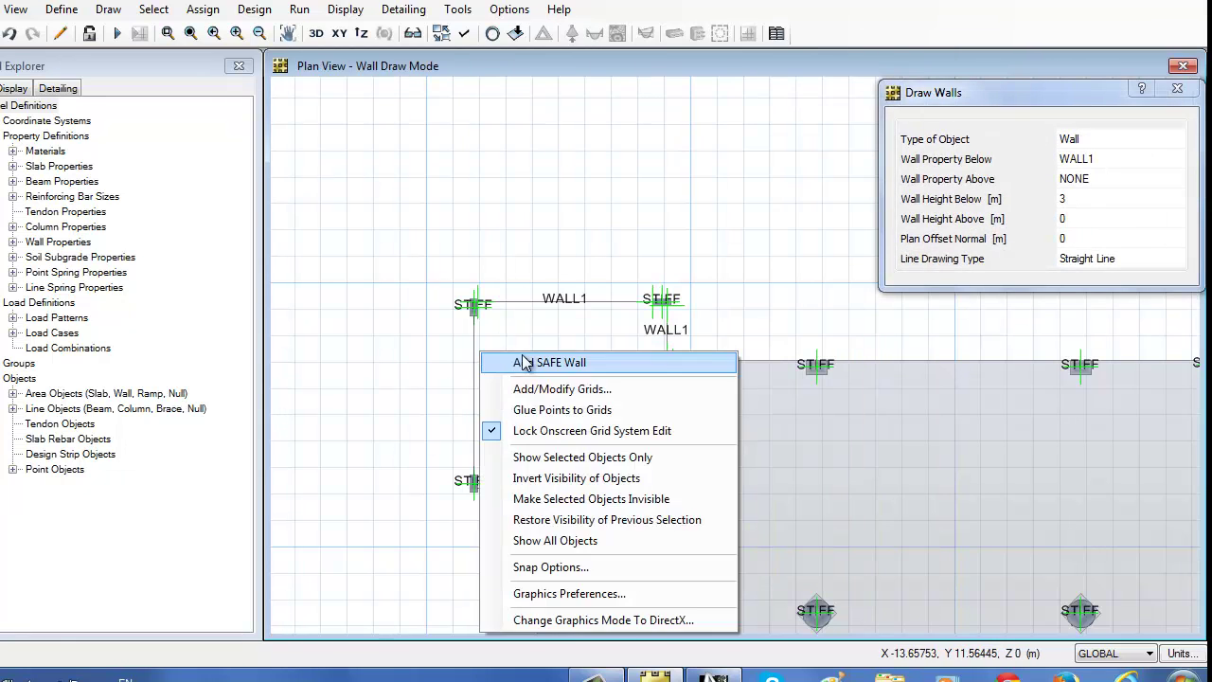
pyautogui.click(514, 360)
pyautogui.rightClick(511, 383)
pyautogui.click(544, 393)
# - Trace the inner core box walls, finishing at the inner corner
pyautogui.rightClick(534, 383)
pyautogui.click(560, 390)
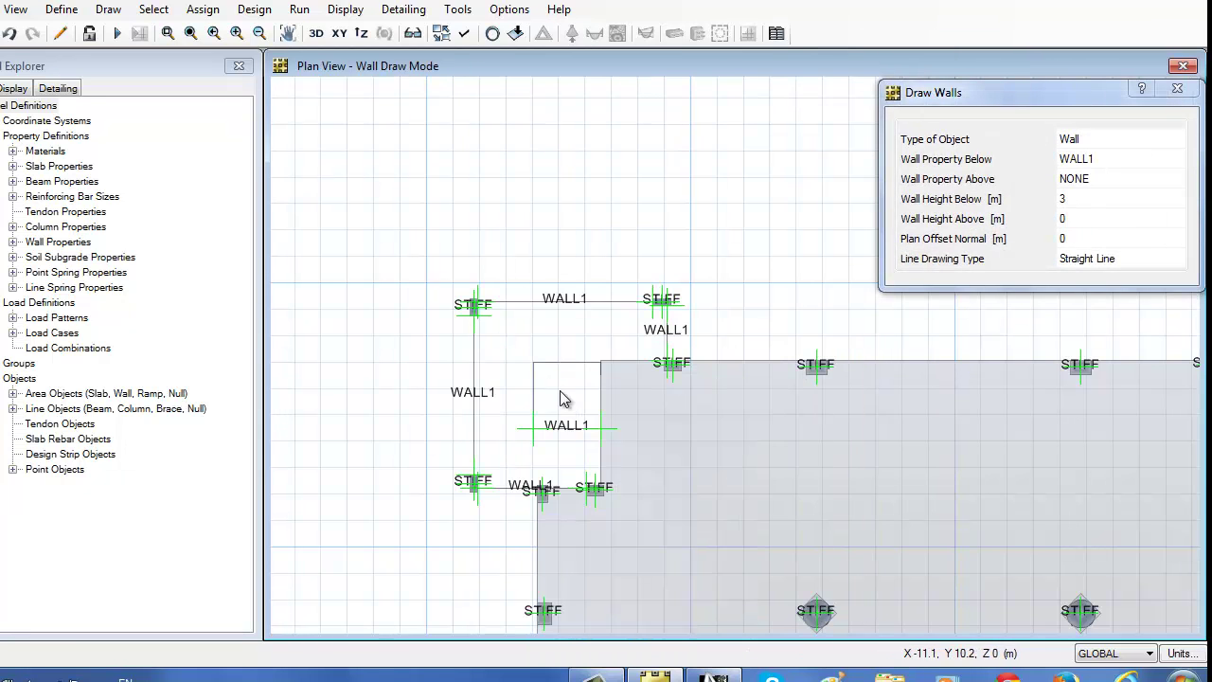
pyautogui.rightClick(536, 369)
pyautogui.click(577, 380)
pyautogui.click(658, 414)
pyautogui.rightClick(575, 363)
pyautogui.click(611, 374)
pyautogui.scroll(2, 598, 354)
pyautogui.scroll(2, 577, 293)
pyautogui.scroll(1, 563, 275)
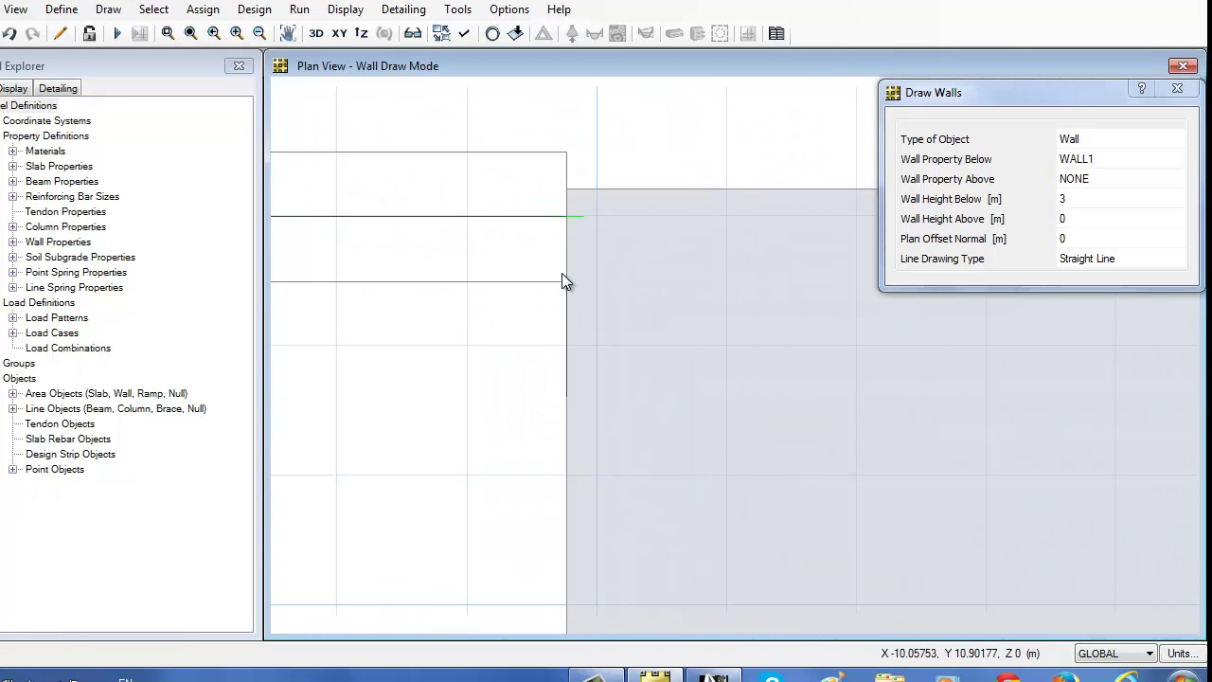
pyautogui.rightClick(571, 337)
pyautogui.click(636, 346)
# - Finish wall drawing and start drawing External BEAM1 beams
pyautogui.scroll(-2, 562, 398)
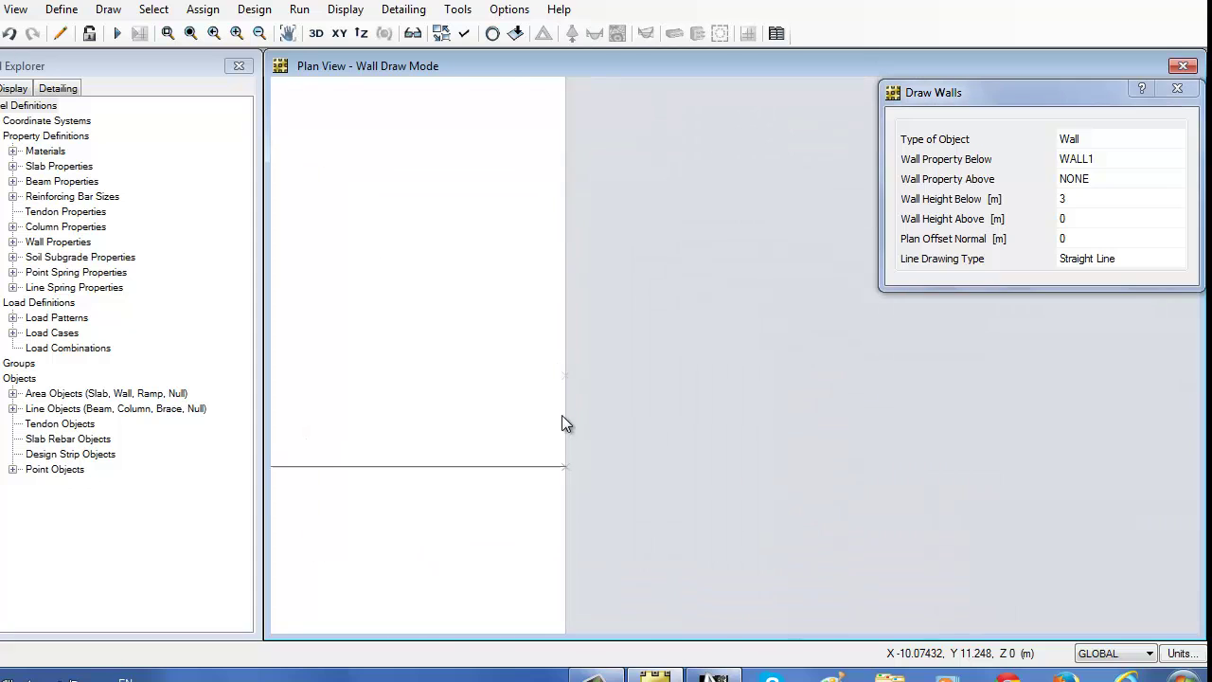
pyautogui.scroll(-2, 569, 409)
pyautogui.scroll(-1, 624, 389)
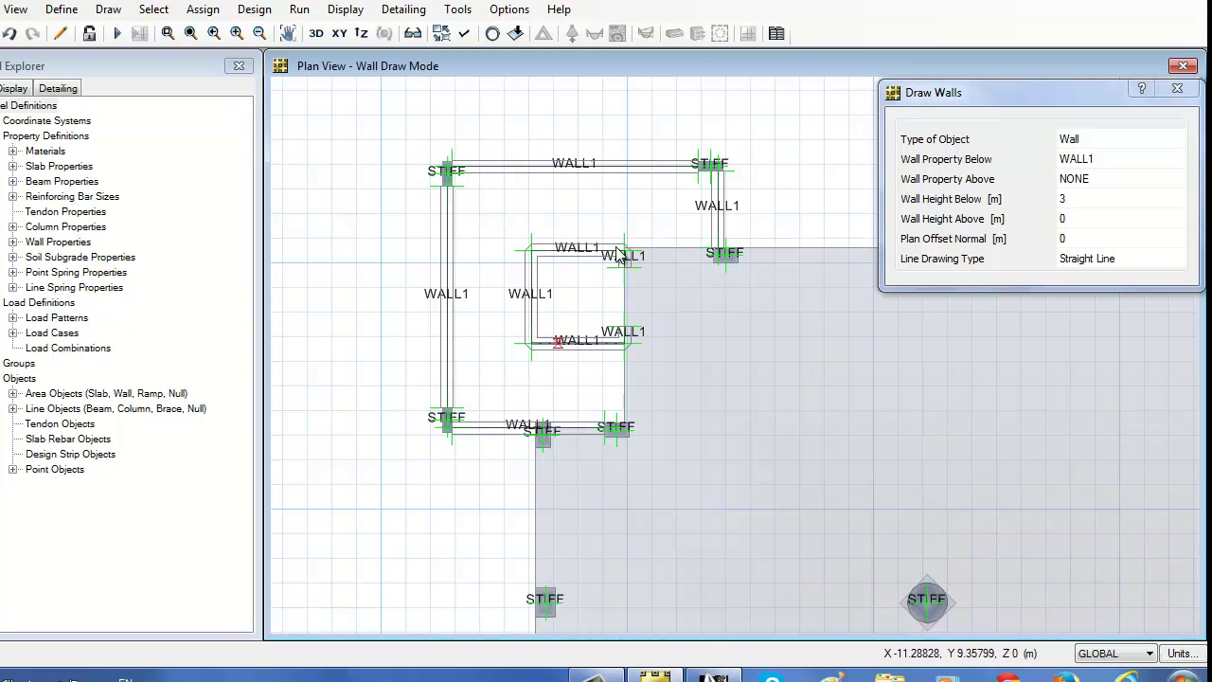
pyautogui.click(1169, 95)
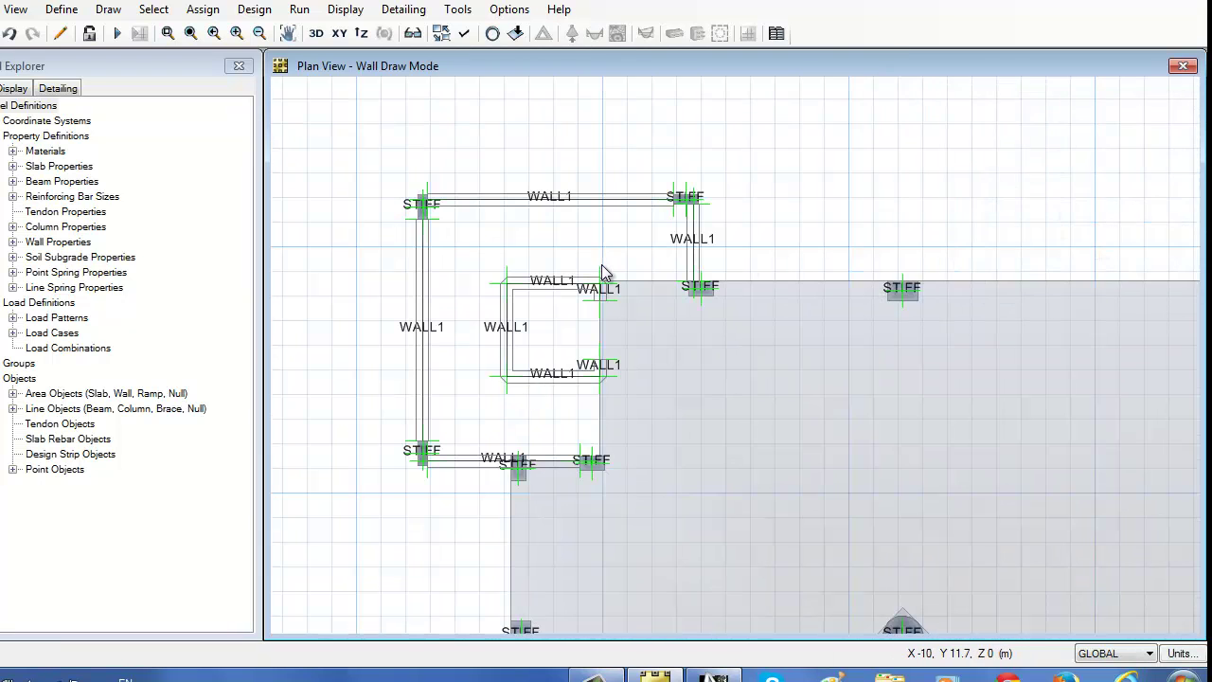
pyautogui.scroll(-2, 601, 274)
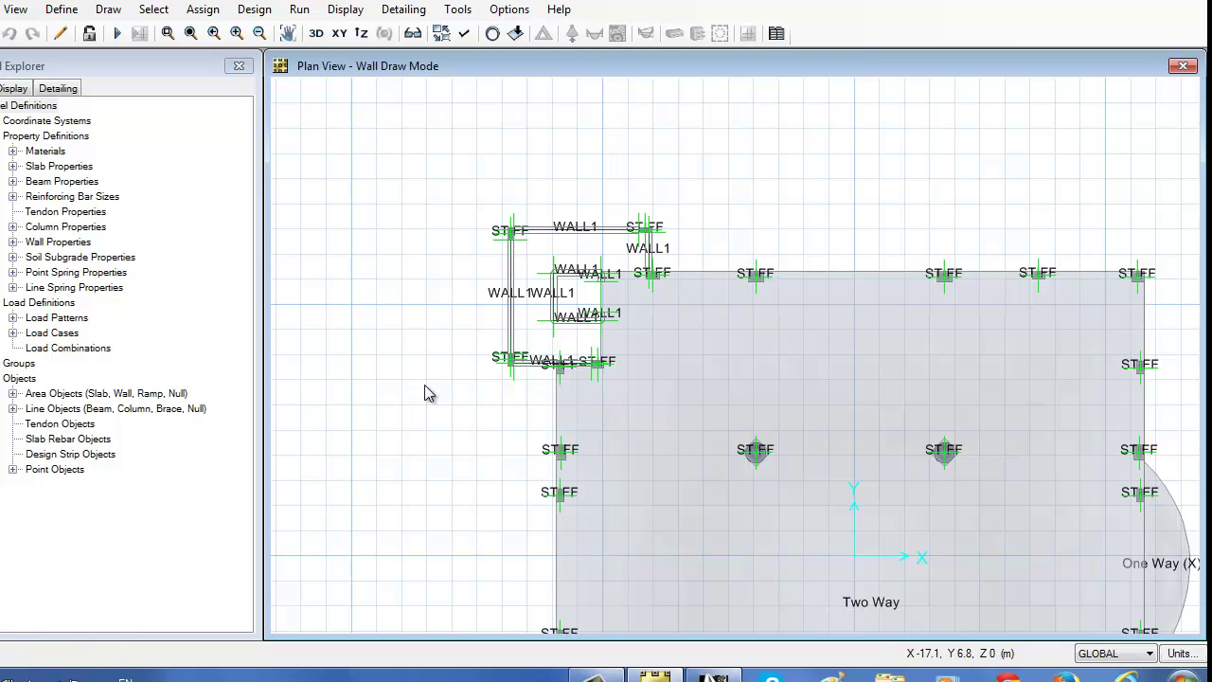
pyautogui.scroll(-2, 372, 274)
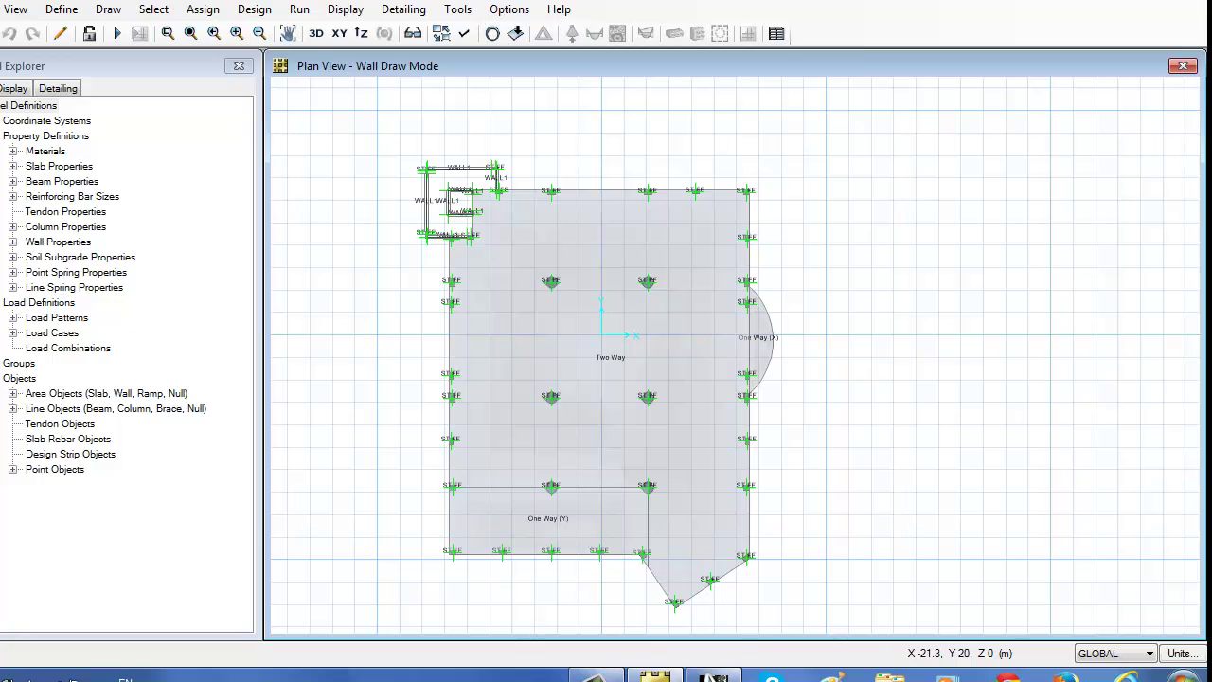
pyautogui.click(1, 299)
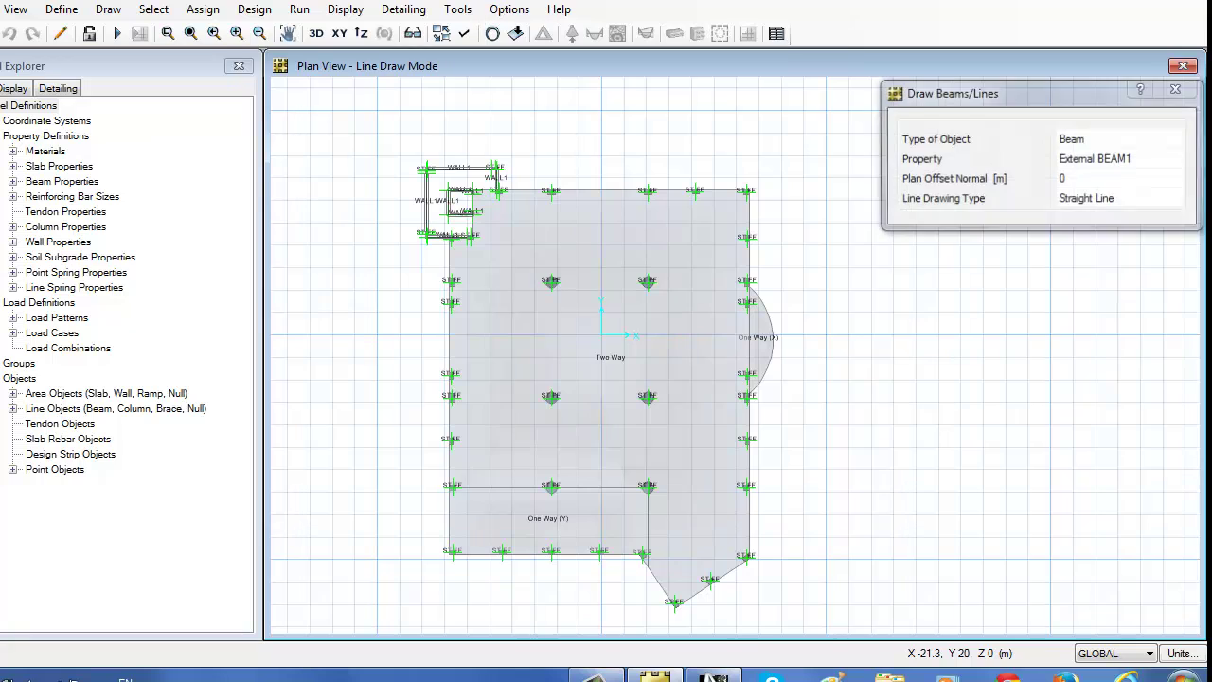
# - Set the beam drawing property to internal BEAM1
pyautogui.click(1110, 159)
pyautogui.click(1179, 159)
pyautogui.click(1084, 187)
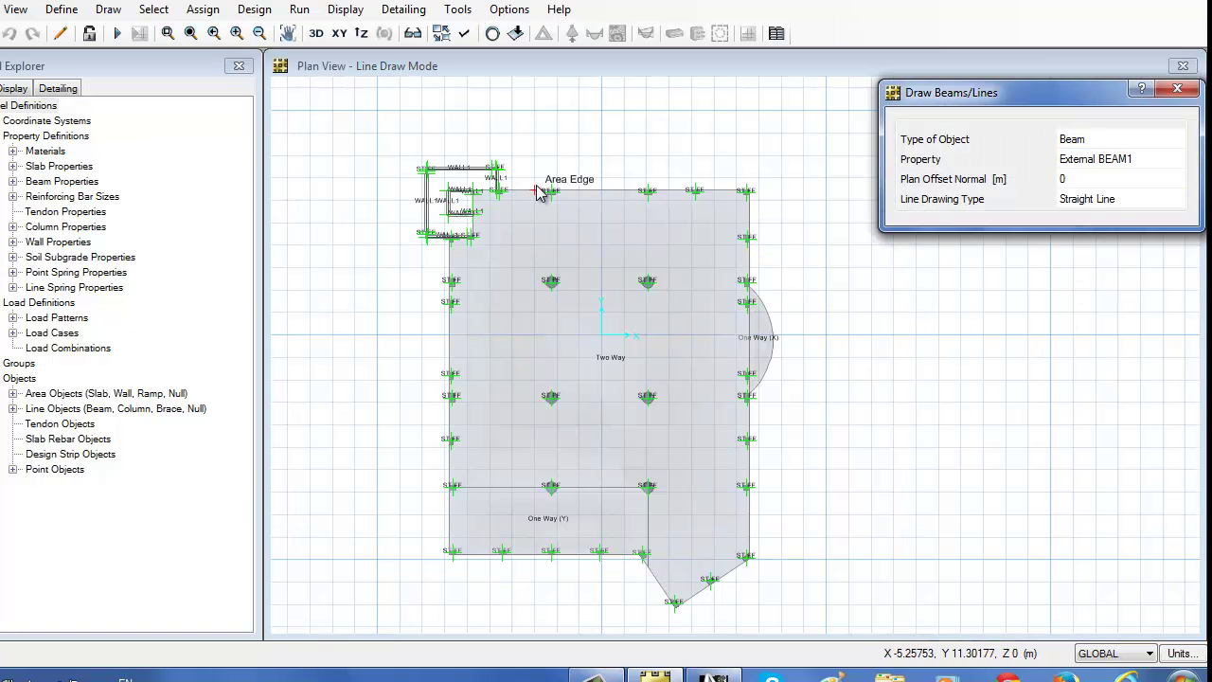
pyautogui.click(1110, 159)
pyautogui.click(1180, 160)
pyautogui.click(1099, 201)
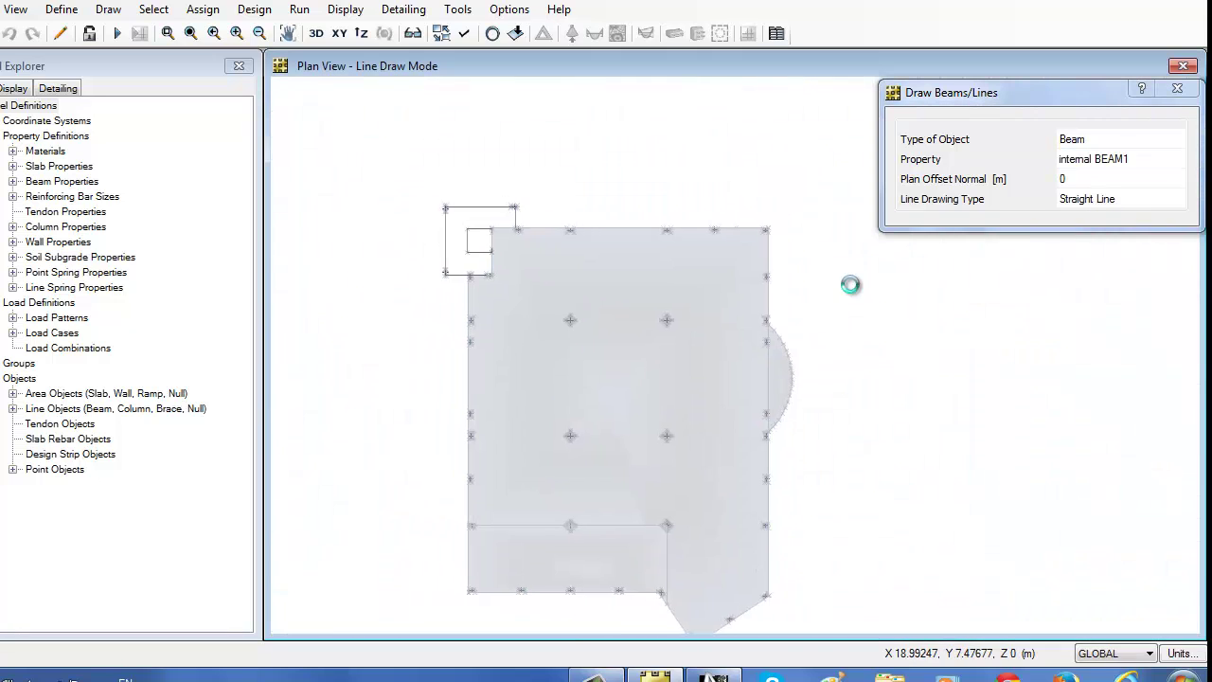
# - Draw an internal BEAM1 from the slab's top edge down to the interior column
pyautogui.scroll(3, 569, 242)
pyautogui.click(586, 220)
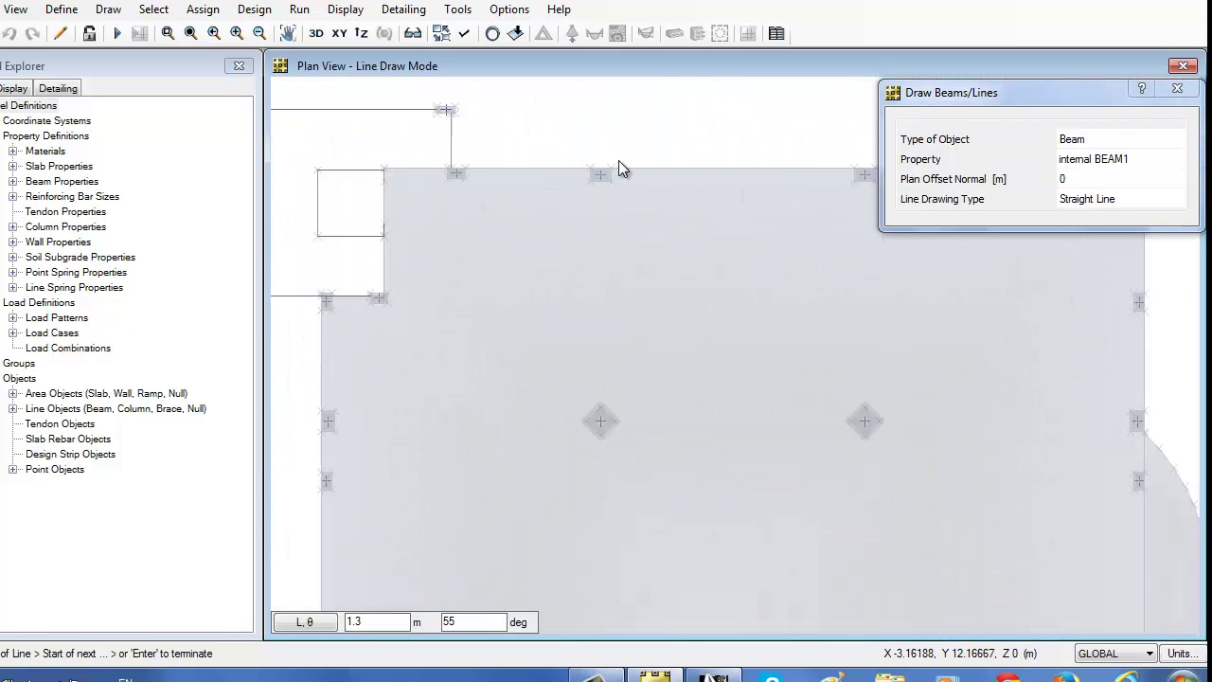
pyautogui.scroll(-1, 619, 170)
pyautogui.click(601, 344)
# - Start another internal beam at the slanted slab edge
pyautogui.scroll(3, 601, 343)
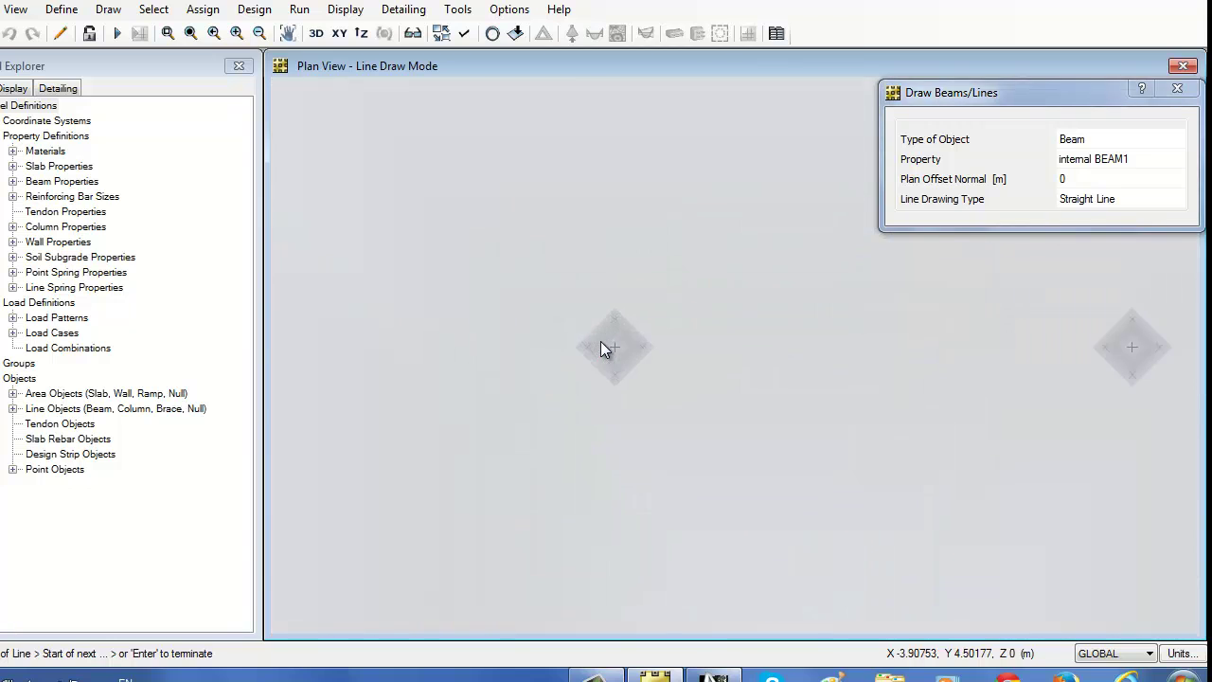
pyautogui.scroll(-3, 608, 384)
pyautogui.scroll(2, 624, 508)
pyautogui.scroll(1, 646, 502)
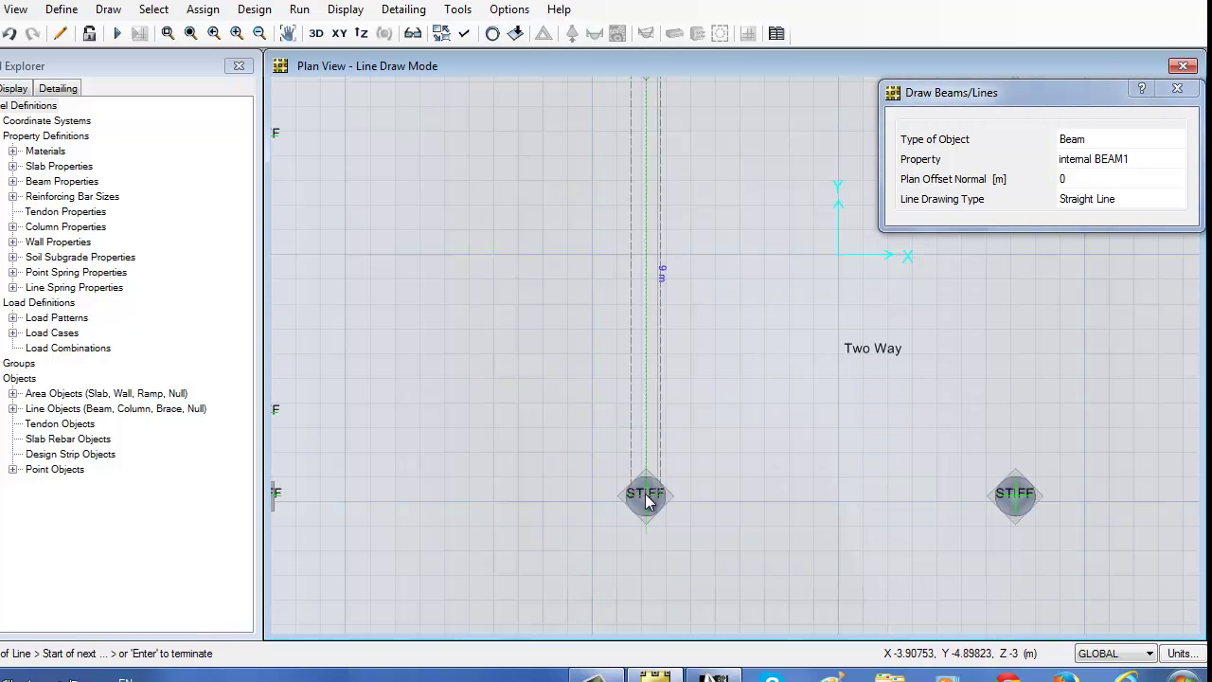
pyautogui.scroll(-2, 641, 565)
pyautogui.scroll(2, 644, 566)
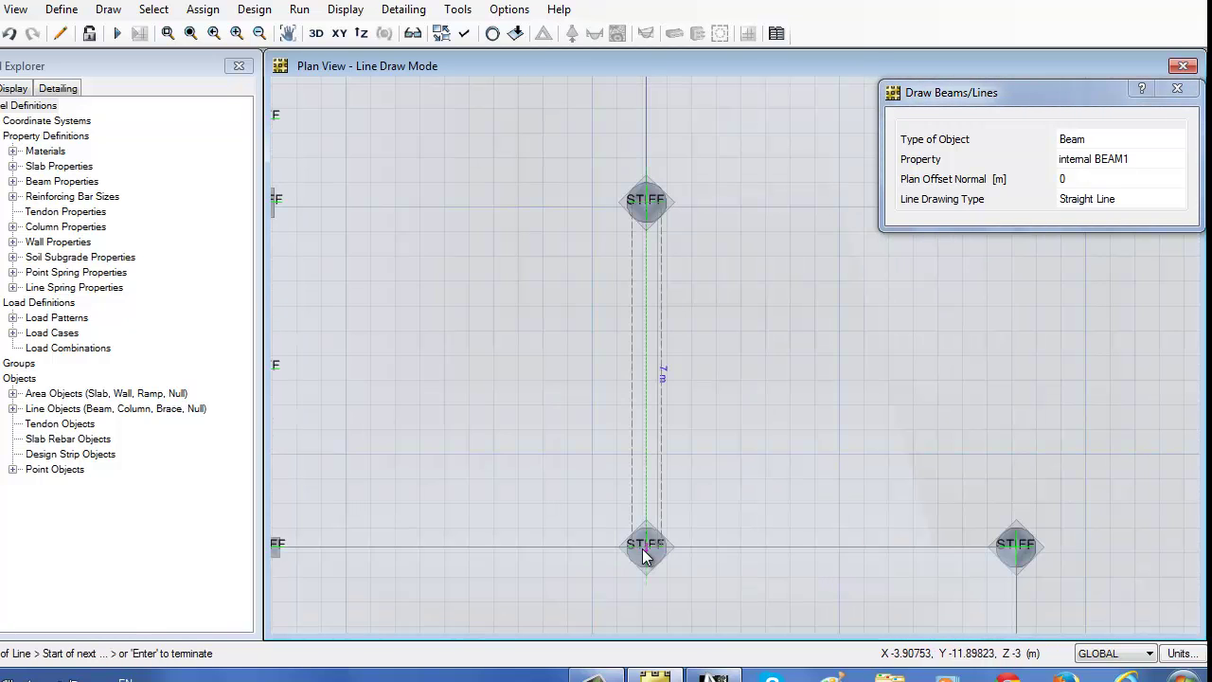
pyautogui.scroll(-2, 647, 540)
pyautogui.scroll(2, 648, 533)
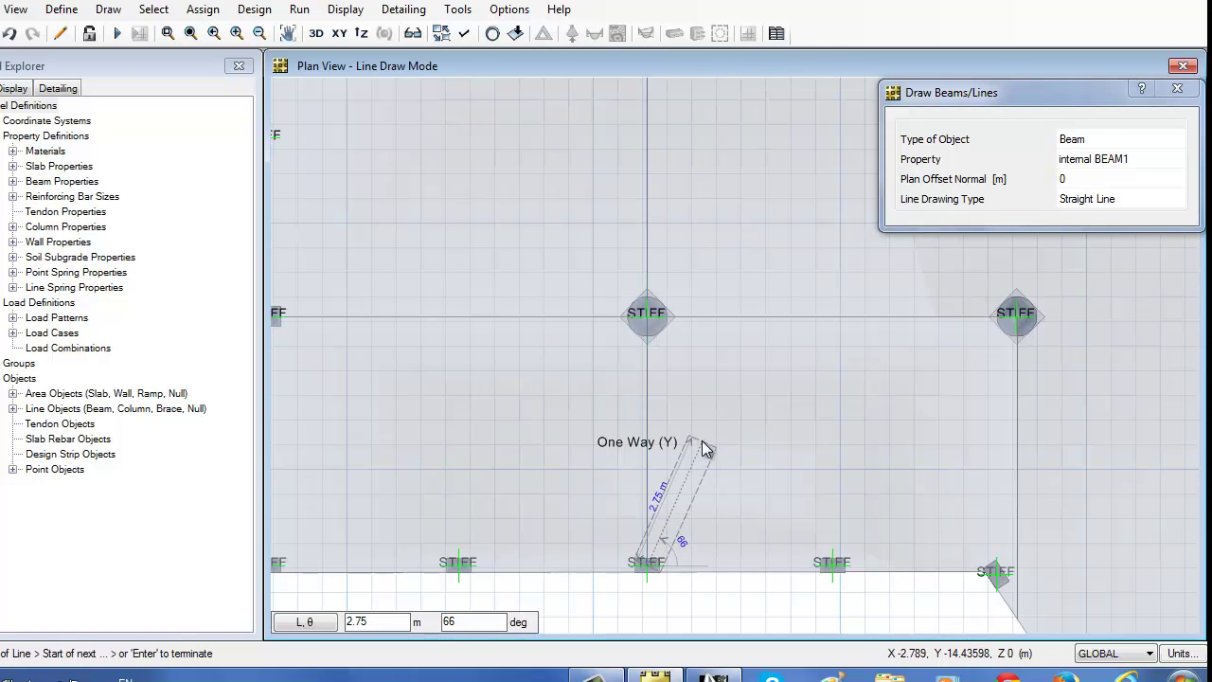
pyautogui.scroll(-2, 699, 372)
pyautogui.scroll(3, 698, 372)
pyautogui.scroll(2, 623, 252)
pyautogui.scroll(2, 641, 281)
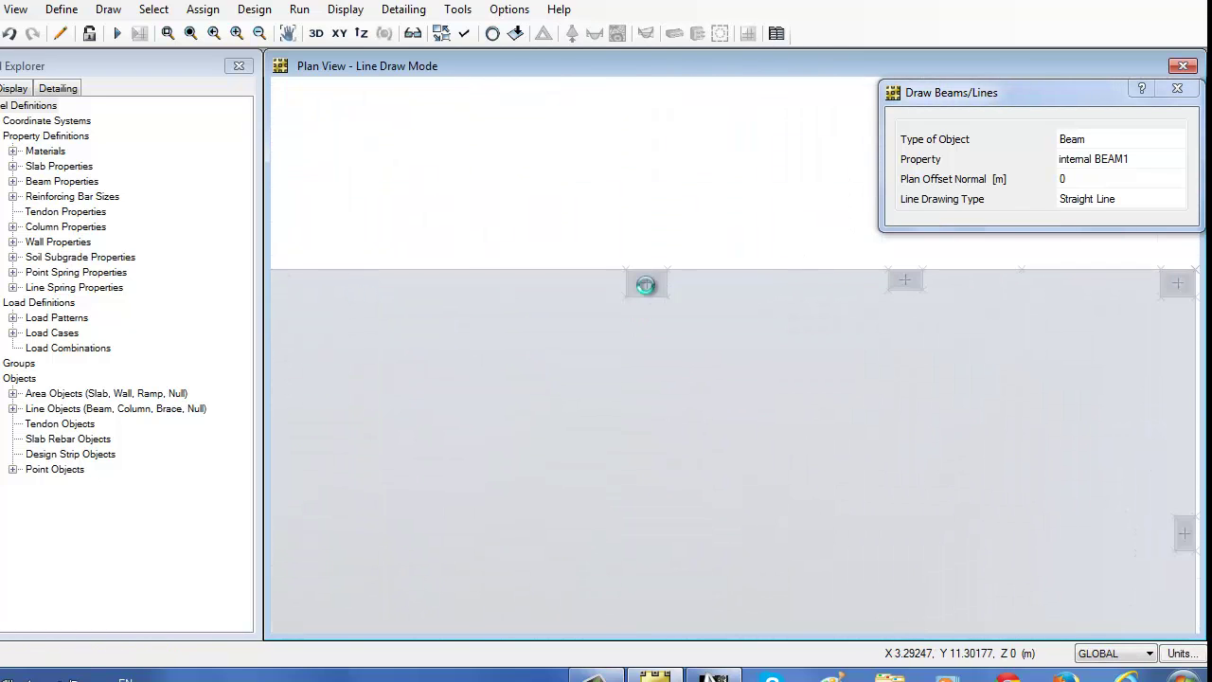
pyautogui.scroll(-2, 642, 142)
pyautogui.scroll(-2, 642, 372)
pyautogui.scroll(-2, 642, 372)
pyautogui.scroll(3, 640, 370)
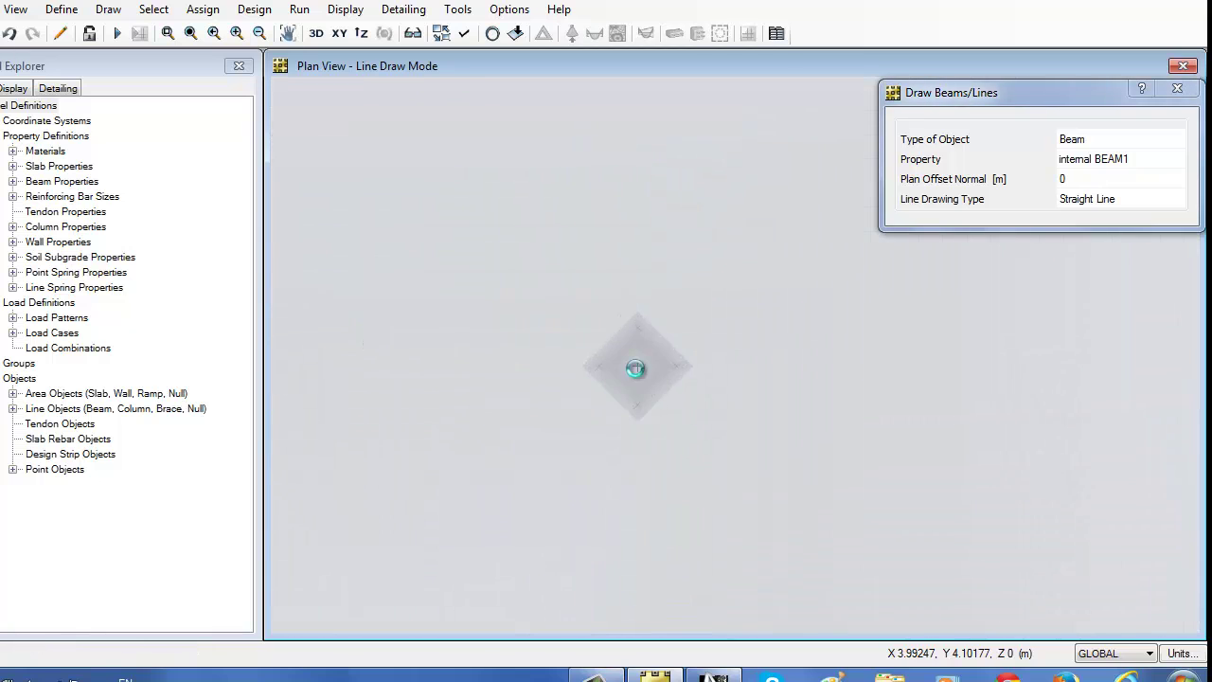
pyautogui.scroll(1, 639, 368)
pyautogui.scroll(-1, 703, 557)
pyautogui.scroll(2, 696, 455)
pyautogui.scroll(-1, 663, 478)
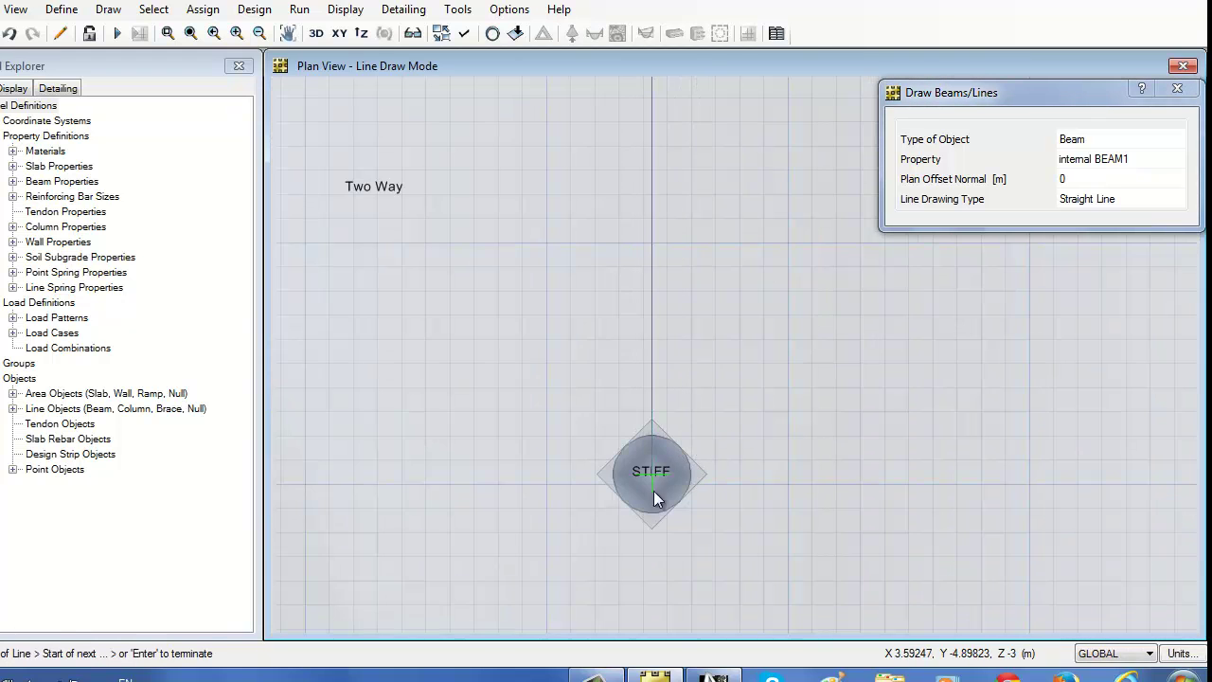
pyautogui.scroll(3, 682, 488)
pyautogui.scroll(-2, 699, 481)
pyautogui.scroll(1, 734, 521)
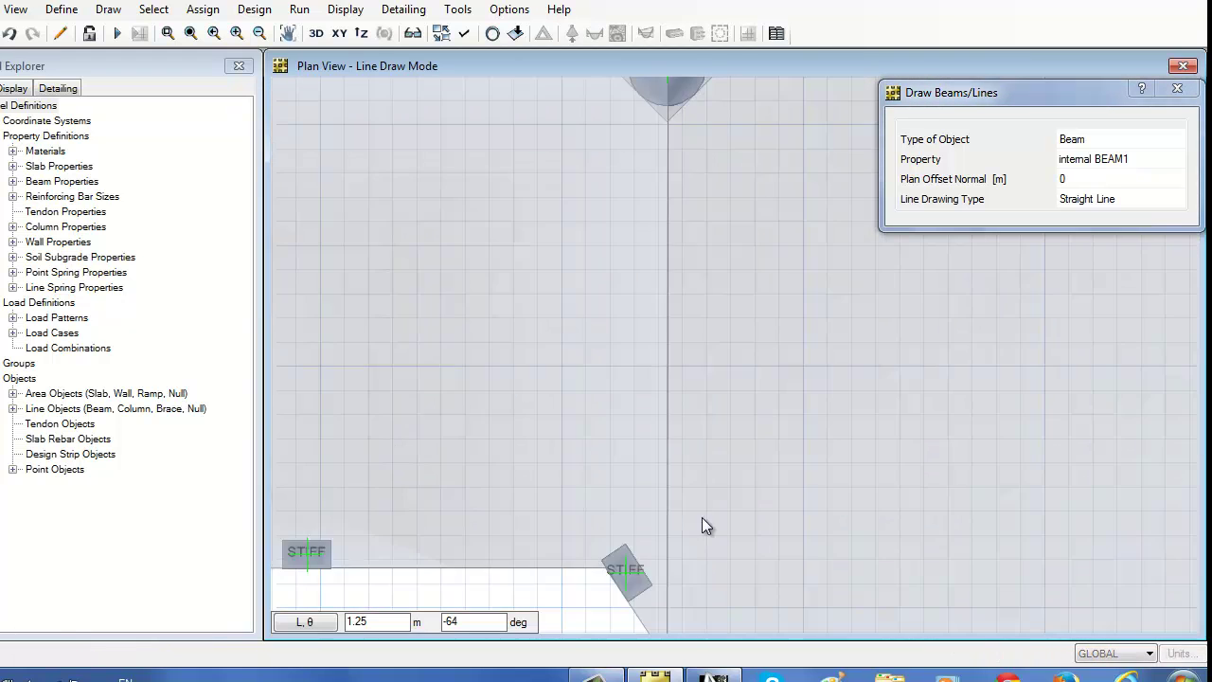
pyautogui.scroll(1, 701, 492)
pyautogui.scroll(2, 690, 439)
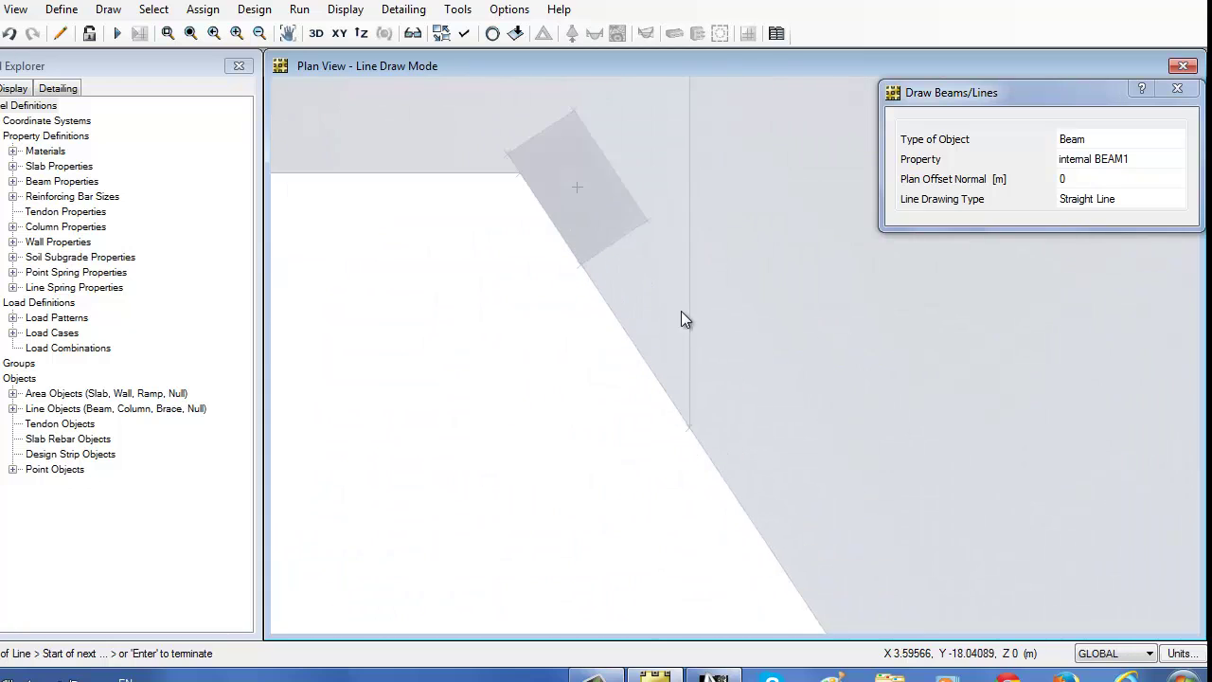
pyautogui.click(689, 429)
pyautogui.scroll(-2, 609, 400)
pyautogui.scroll(-2, 635, 254)
pyautogui.scroll(-1, 706, 327)
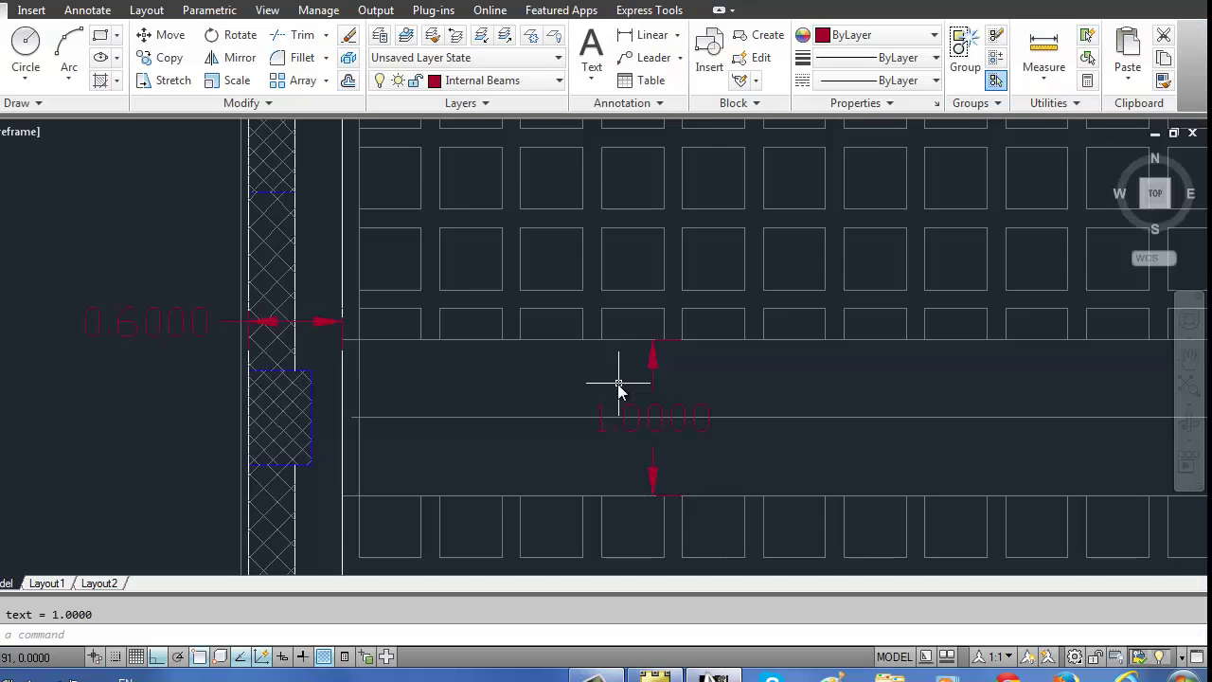
pyautogui.scroll(-3, 617, 387)
# - Draw an internal beam linking the left, middle and right columns
pyautogui.moveTo(658, 327); pyautogui.dragTo(701, 206, button='middle')
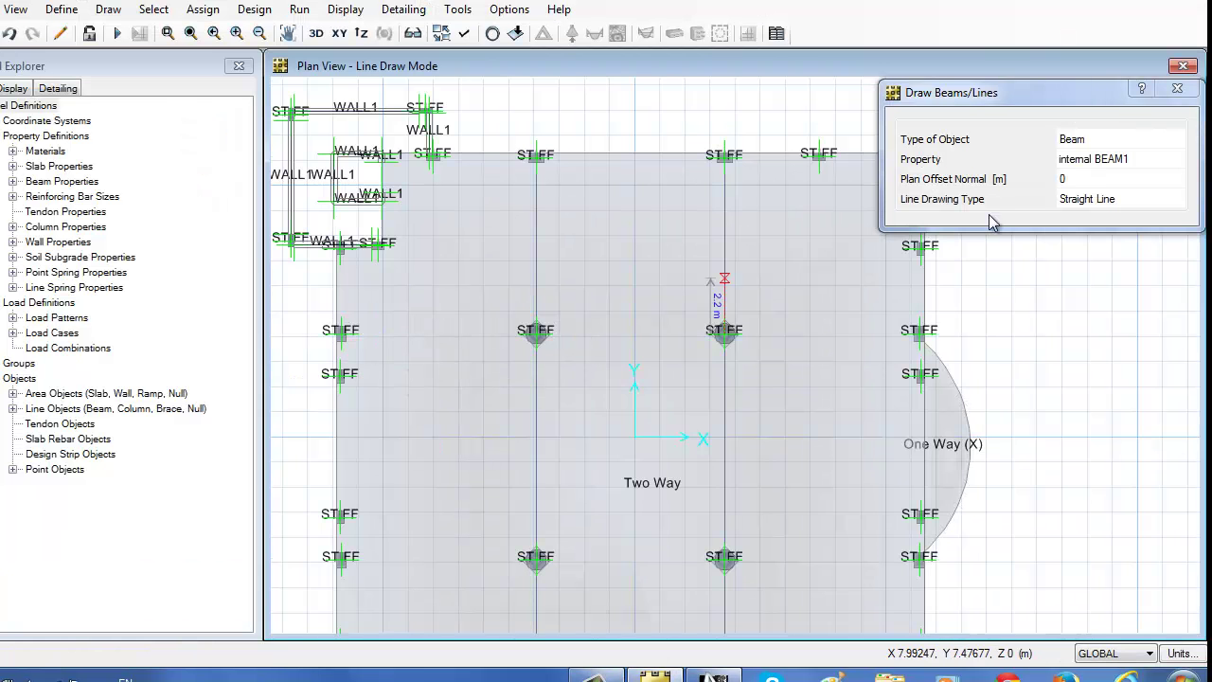
pyautogui.scroll(1, 340, 343)
pyautogui.click(341, 330)
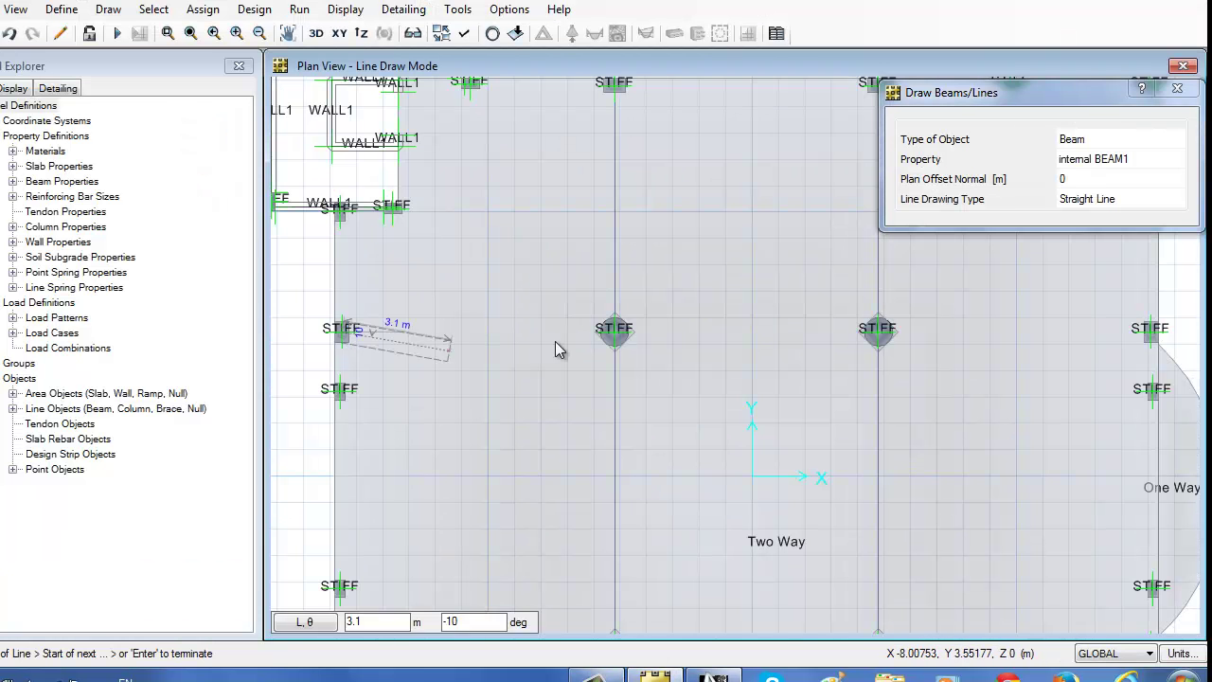
pyautogui.click(615, 329)
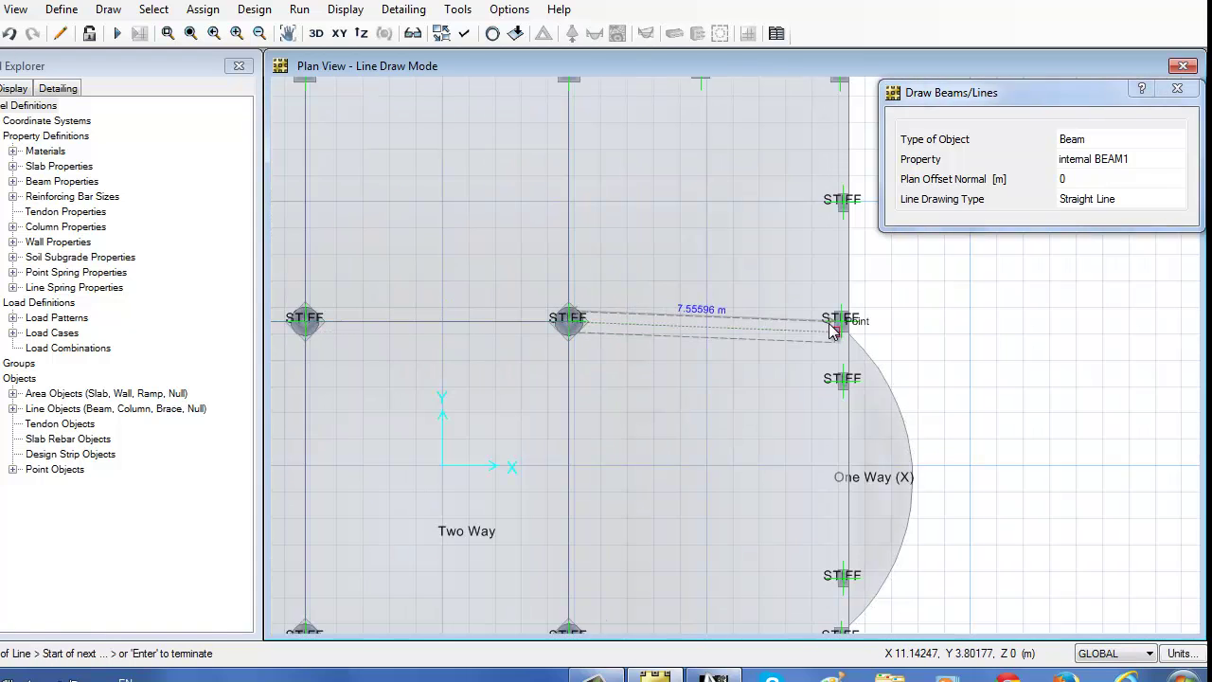
pyautogui.scroll(-2, 506, 398)
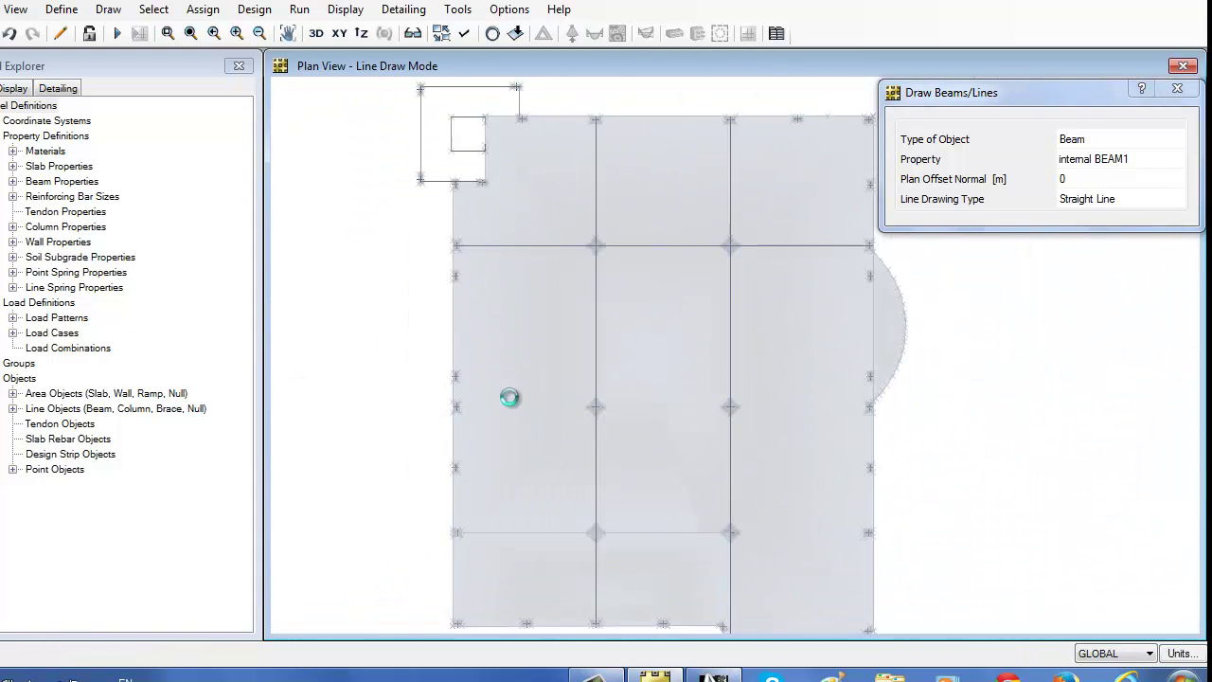
pyautogui.scroll(3, 489, 387)
pyautogui.click(868, 354)
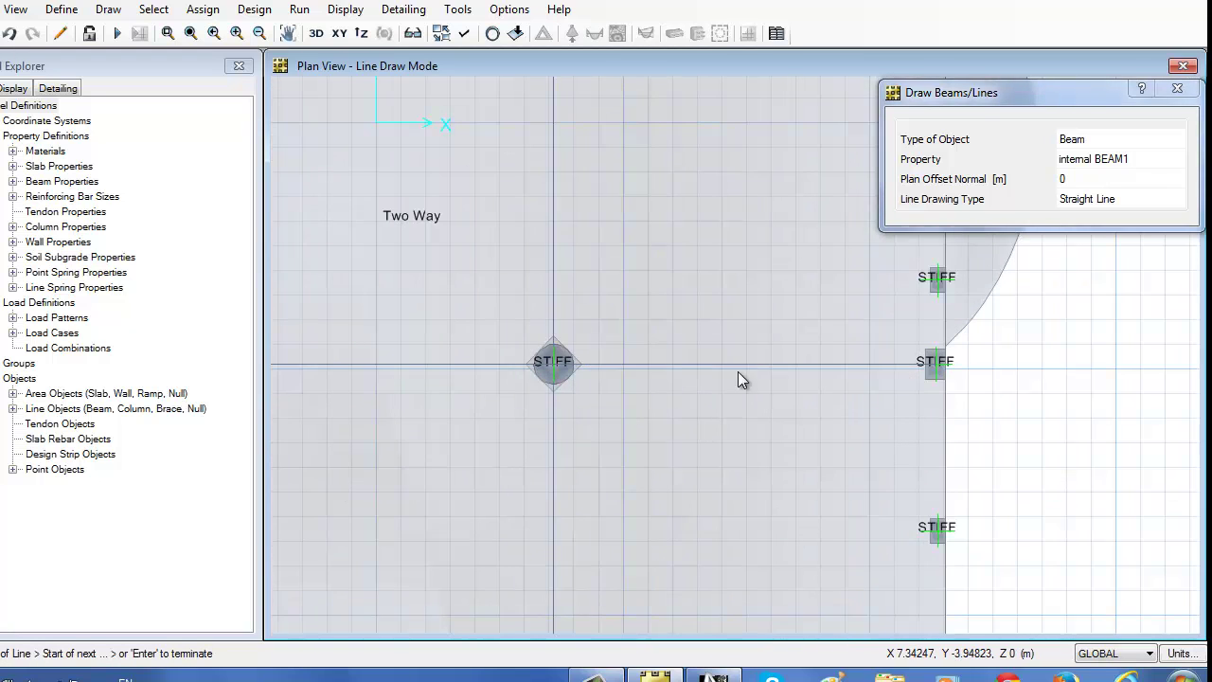
# - Draw another internal beam line through the next row of columns
pyautogui.scroll(-3, 742, 379)
pyautogui.scroll(1, 487, 463)
pyautogui.scroll(1, 398, 441)
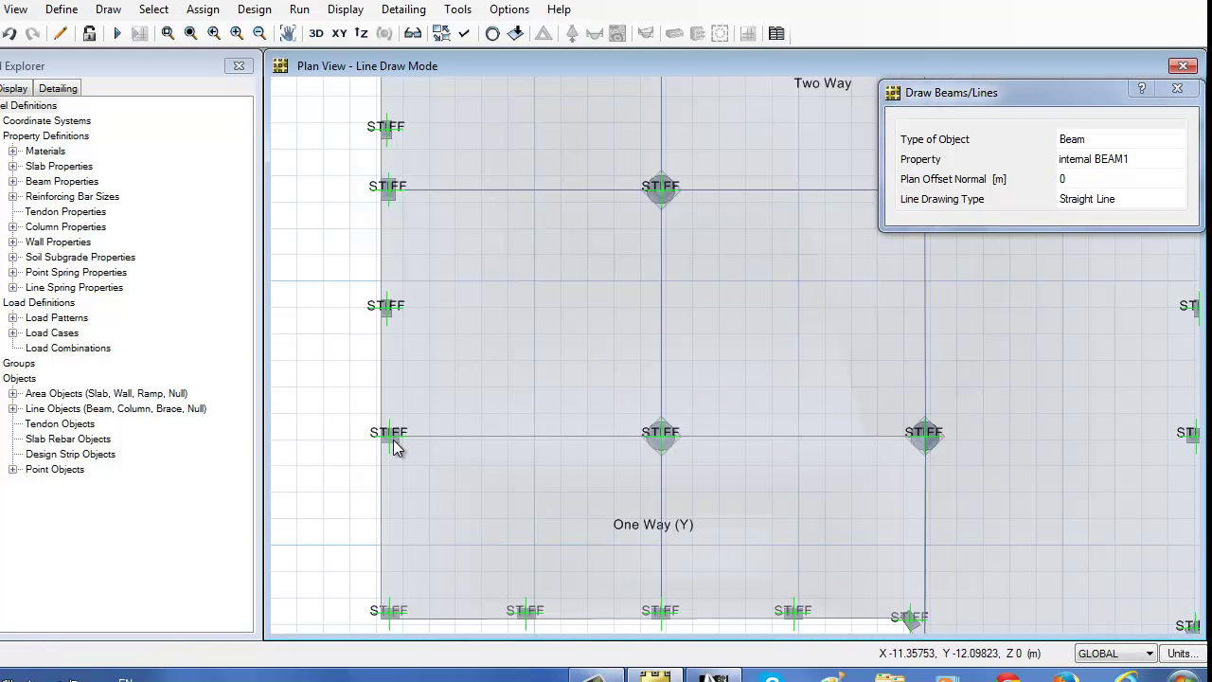
pyautogui.scroll(2, 391, 440)
pyautogui.click(387, 431)
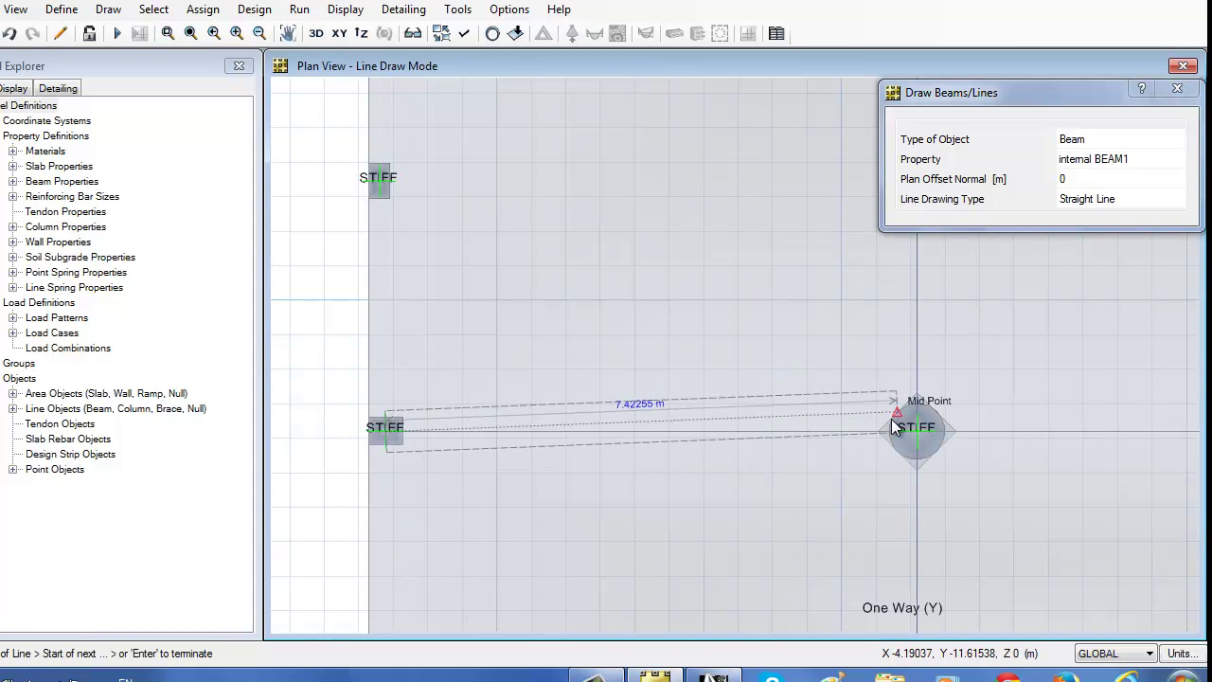
pyautogui.click(911, 430)
pyautogui.scroll(-1, 441, 476)
pyautogui.scroll(1, 614, 426)
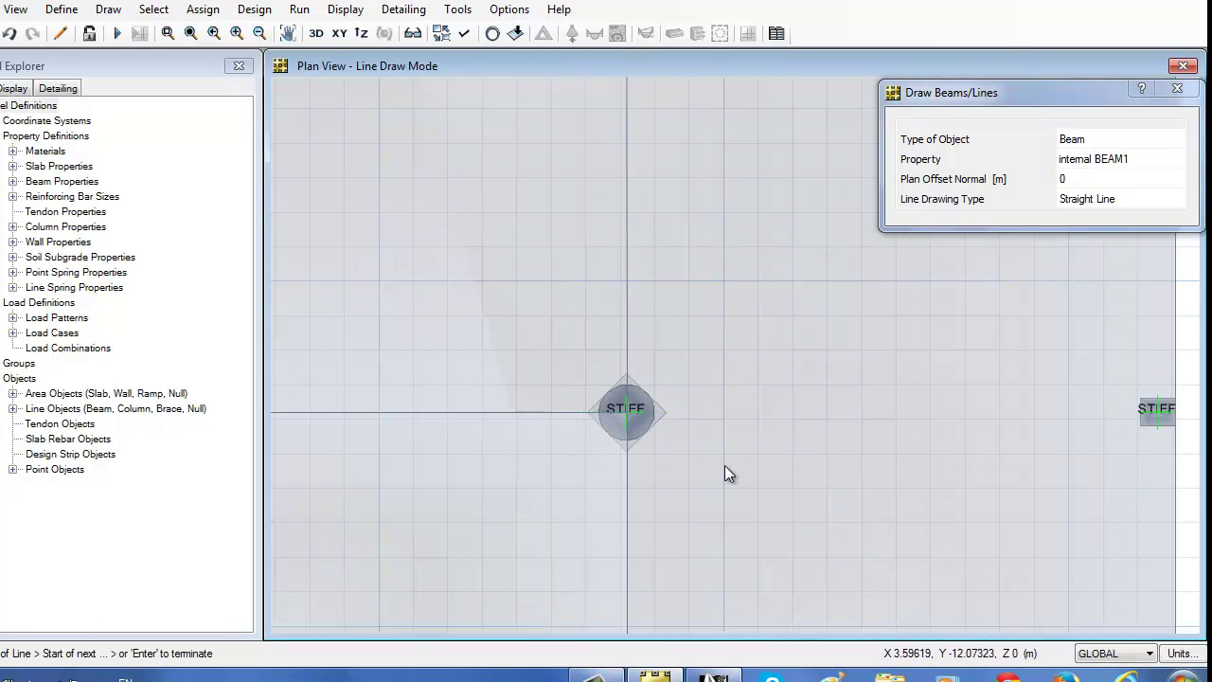
pyautogui.scroll(-2, 725, 474)
pyautogui.click(702, 409)
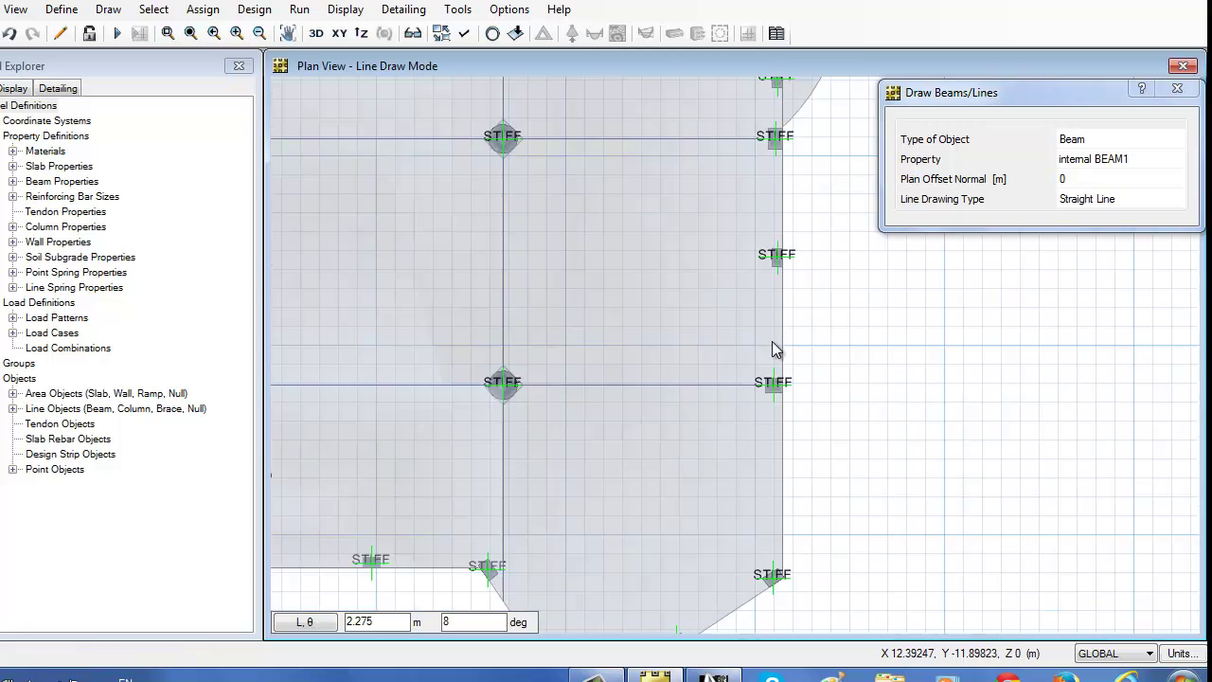
pyautogui.scroll(-3, 710, 348)
pyautogui.scroll(1, 760, 317)
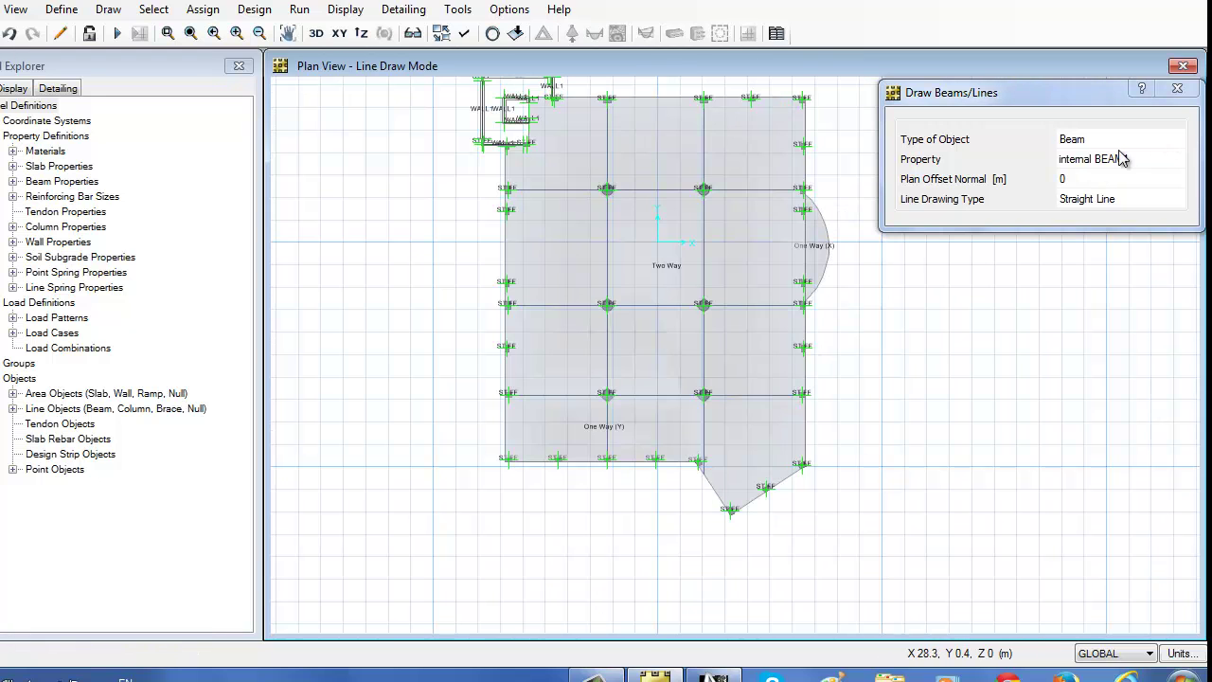
# - Switch the beam property to External BEAM1 and start an edge beam at the core wall corner
pyautogui.click(1122, 159)
pyautogui.click(1123, 173)
pyautogui.scroll(2, 571, 336)
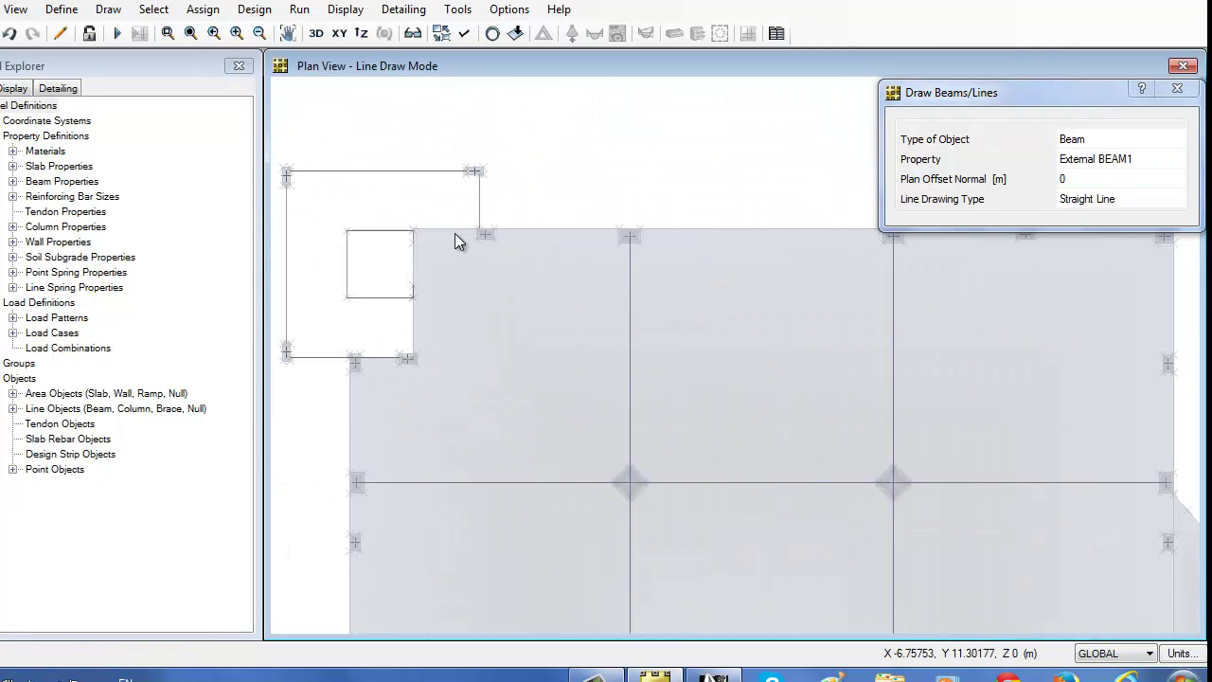
pyautogui.scroll(2, 455, 242)
pyautogui.scroll(2, 382, 249)
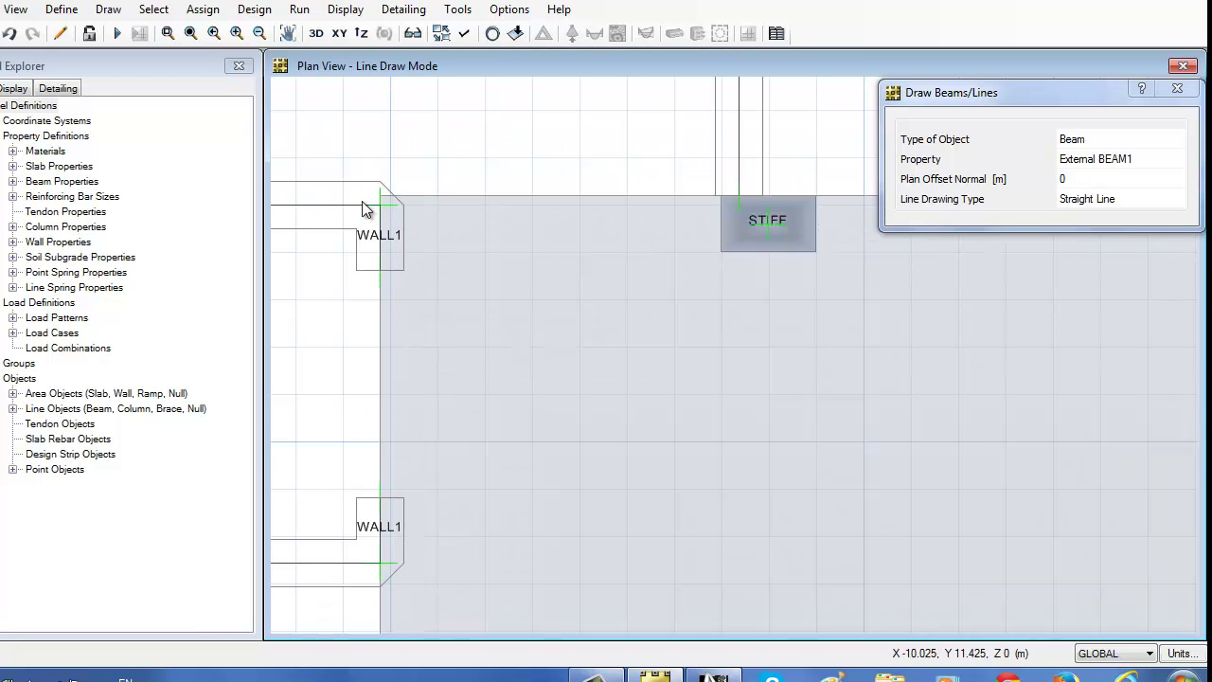
pyautogui.scroll(-2, 433, 313)
pyautogui.scroll(-2, 434, 312)
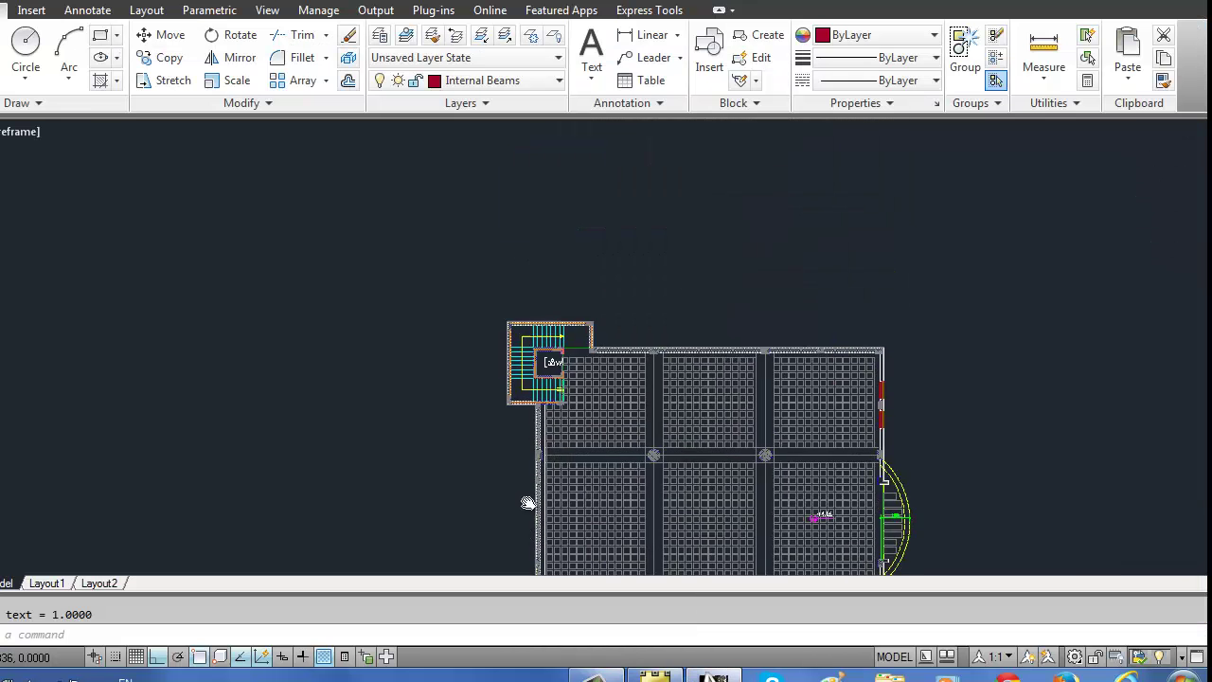
pyautogui.scroll(2, 571, 311)
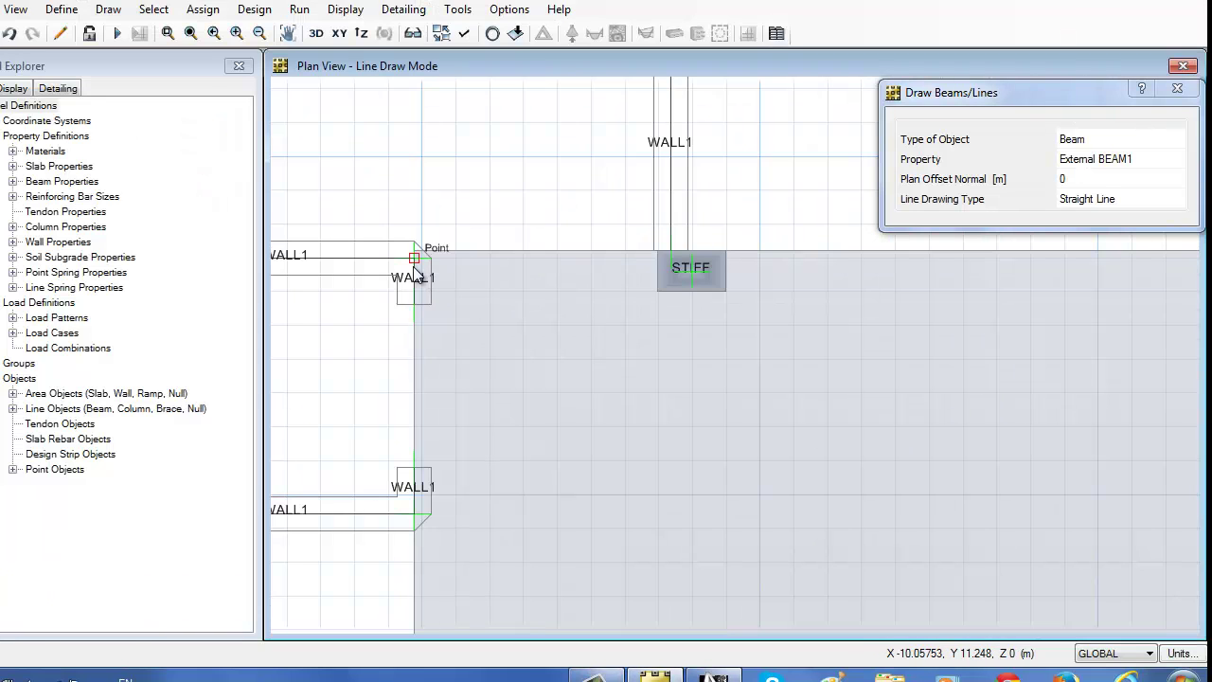
pyautogui.click(414, 268)
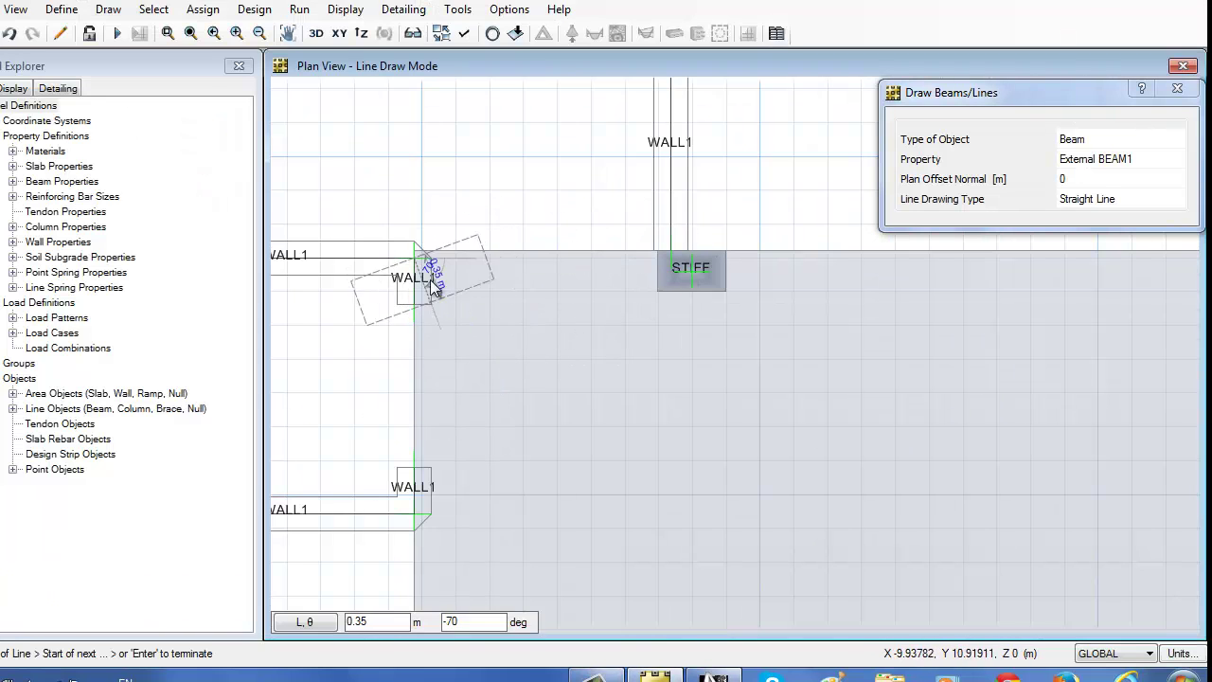
# - End the external beam at the core wall
pyautogui.scroll(1, 411, 321)
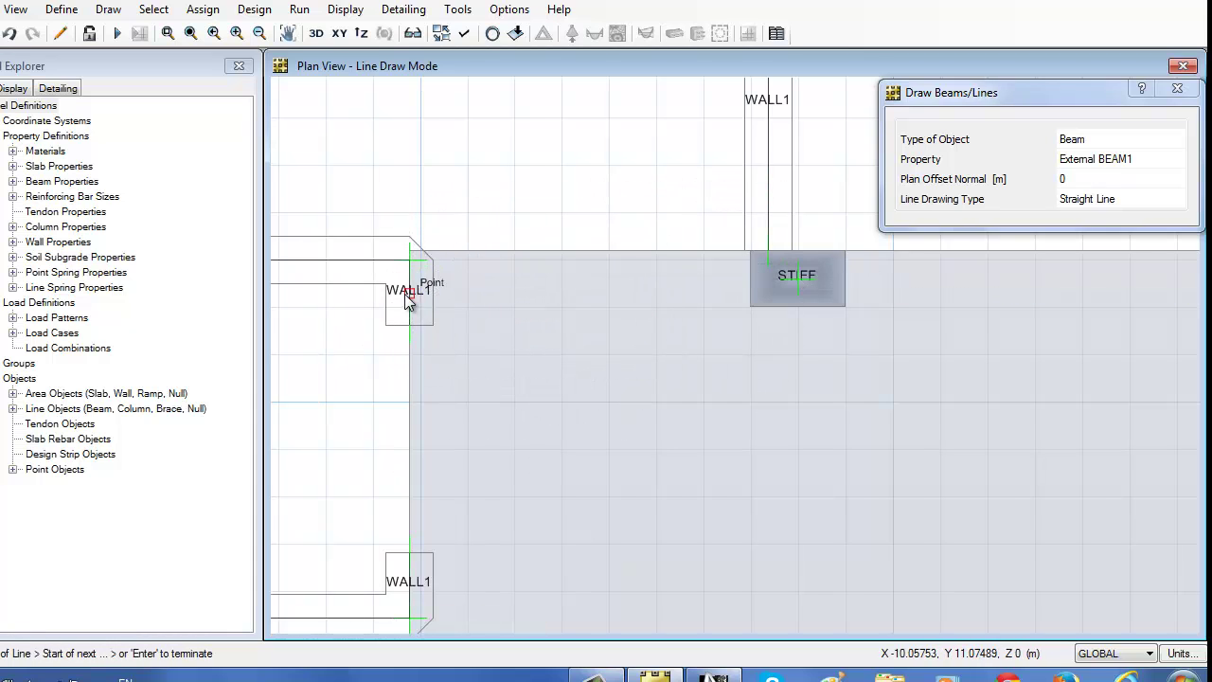
pyautogui.rightClick(411, 273)
pyautogui.click(1172, 92)
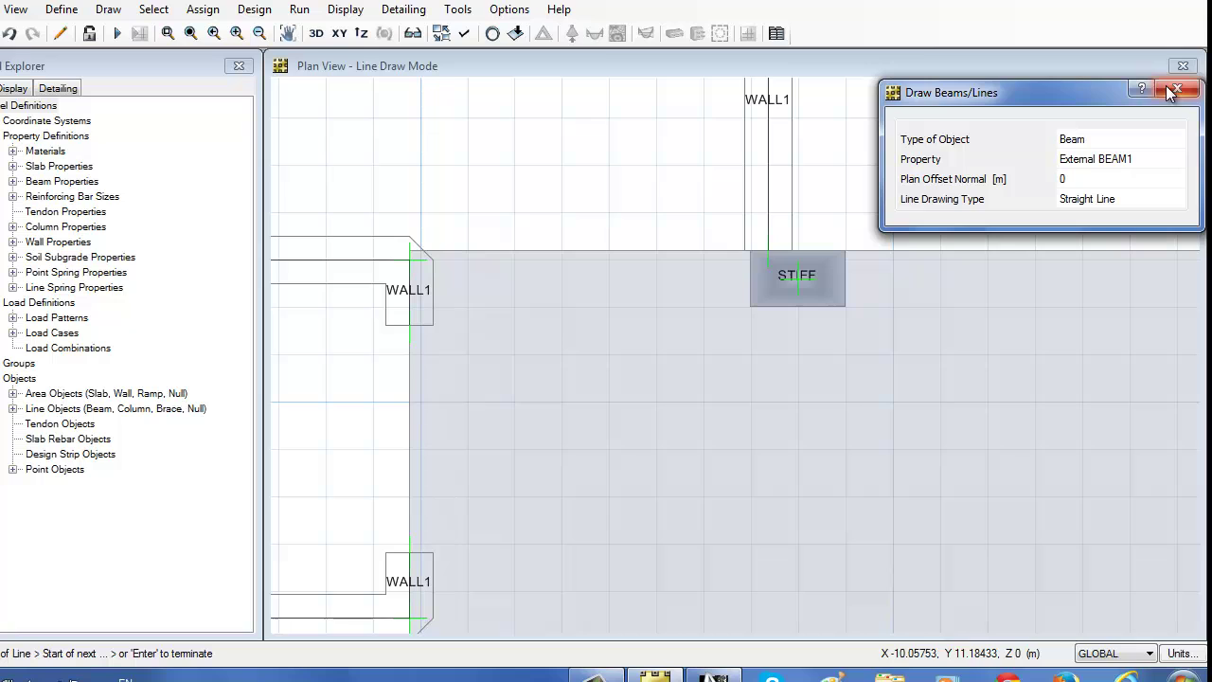
# - Confirm in Architectural Plan Options that the imported plan layers stay hidden
pyautogui.click(512, 9)
pyautogui.click(663, 141)
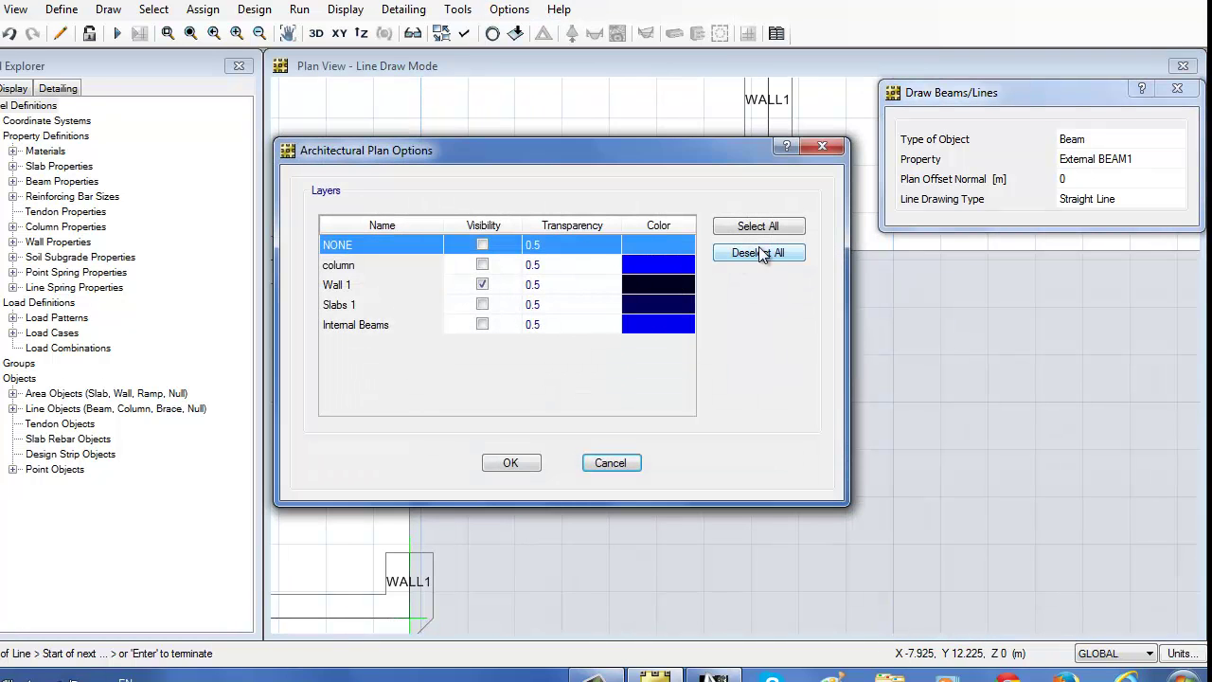
pyautogui.click(535, 463)
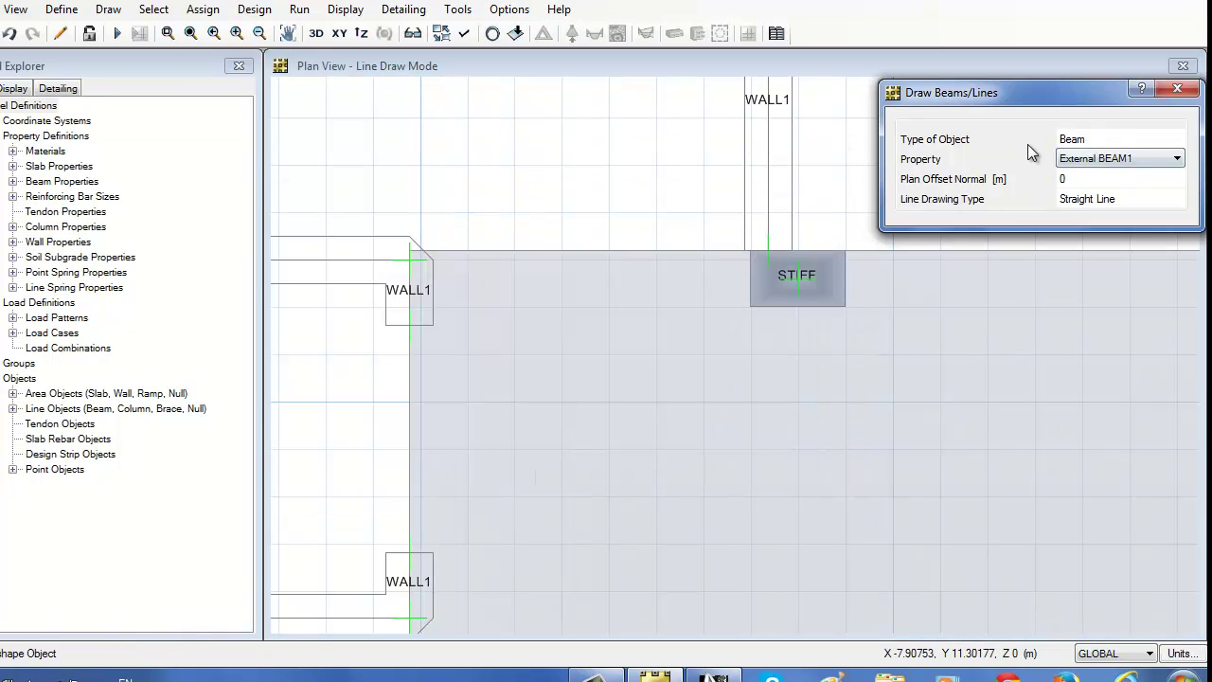
# - Draw External BEAM1 edge beams from the core wall mid point along the top slab edge
pyautogui.click(409, 293)
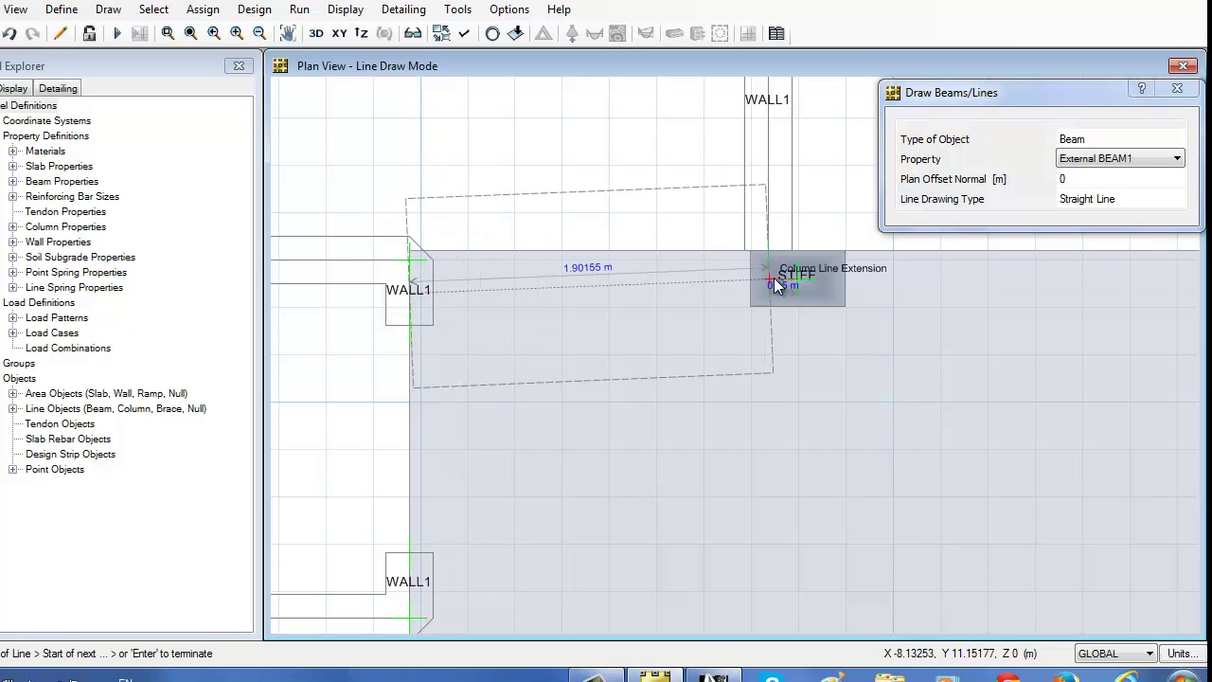
pyautogui.click(774, 278)
pyautogui.scroll(-2, 519, 320)
pyautogui.moveTo(909, 333); pyautogui.dragTo(580, 367, button='middle')
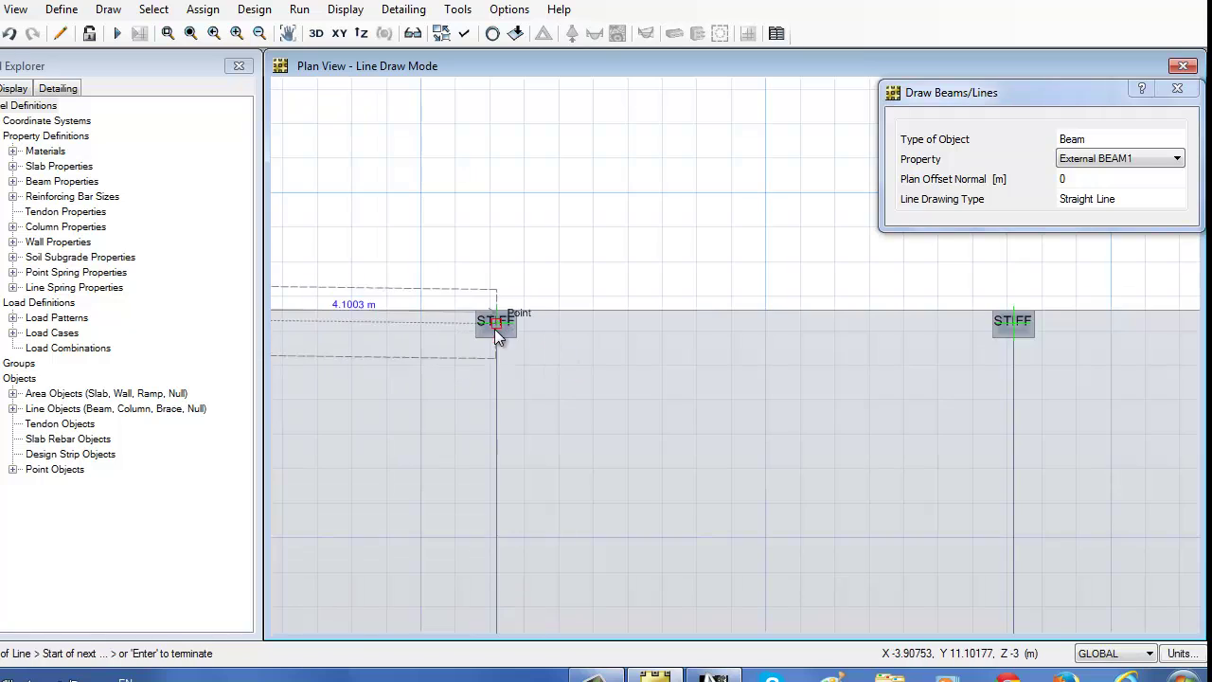
pyautogui.click(495, 327)
pyautogui.click(1011, 327)
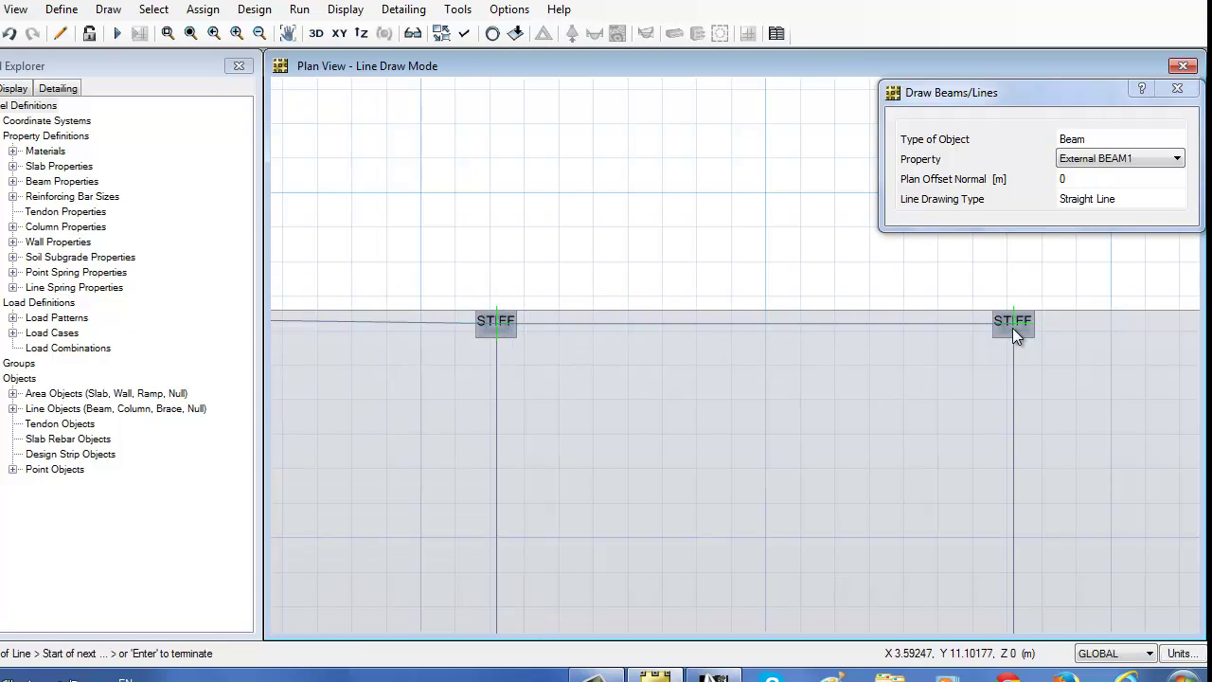
pyautogui.moveTo(741, 373); pyautogui.dragTo(498, 282, button='middle')
pyautogui.click(494, 232)
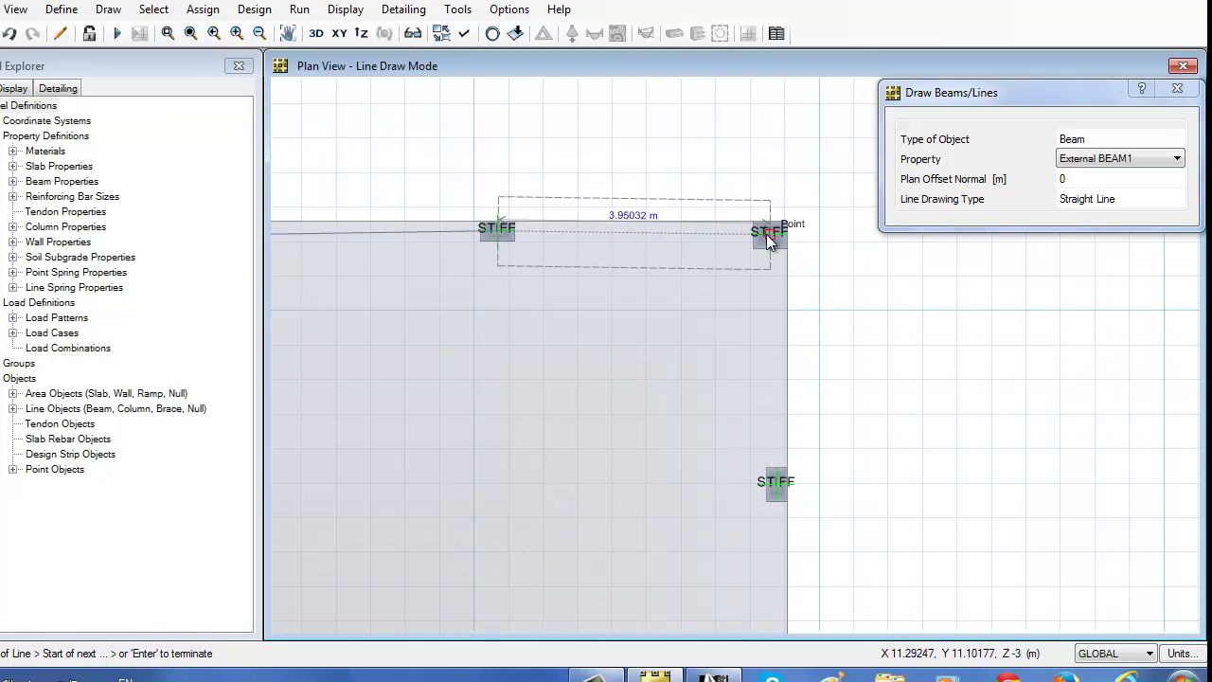
pyautogui.click(769, 231)
# - Continue the edge beam down the right slab edge to the lower column
pyautogui.click(776, 481)
pyautogui.moveTo(776, 483); pyautogui.dragTo(736, 165, button='middle')
pyautogui.click(738, 236)
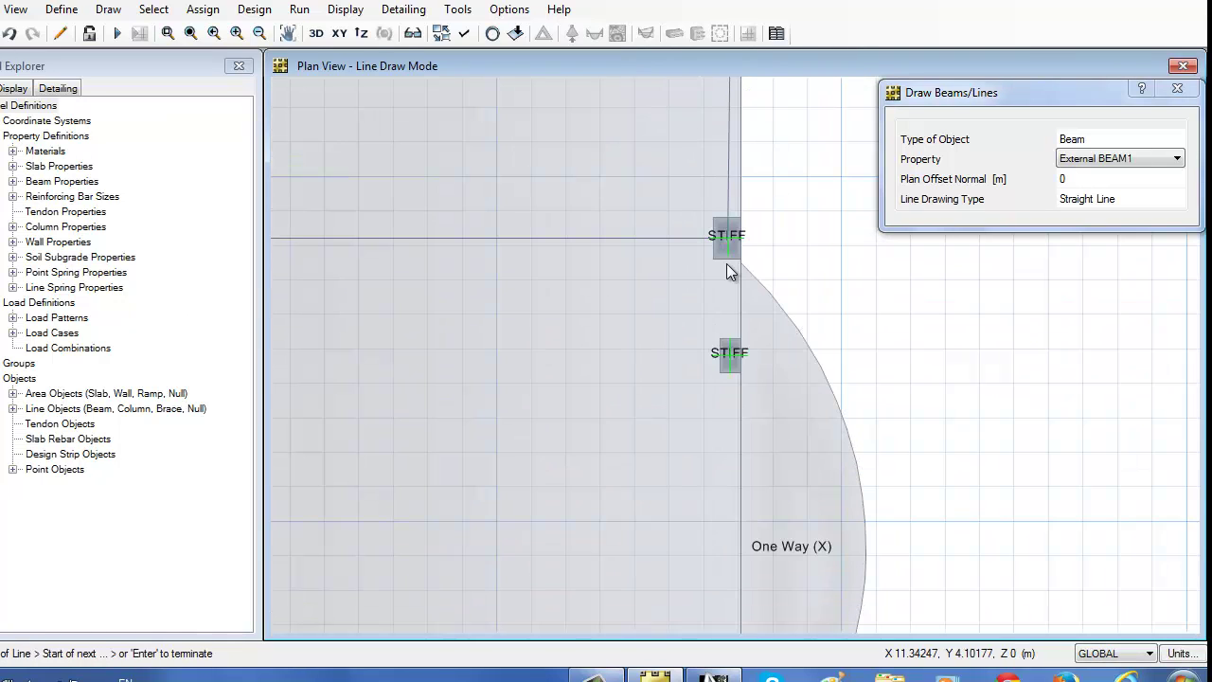
pyautogui.scroll(2, 728, 265)
pyautogui.click(734, 431)
pyautogui.moveTo(733, 431)
pyautogui.mouseDown(button='middle')
pyautogui.moveTo(744, 173)
pyautogui.moveTo(723, 312)
pyautogui.mouseUp(button='middle')
pyautogui.click(704, 528)
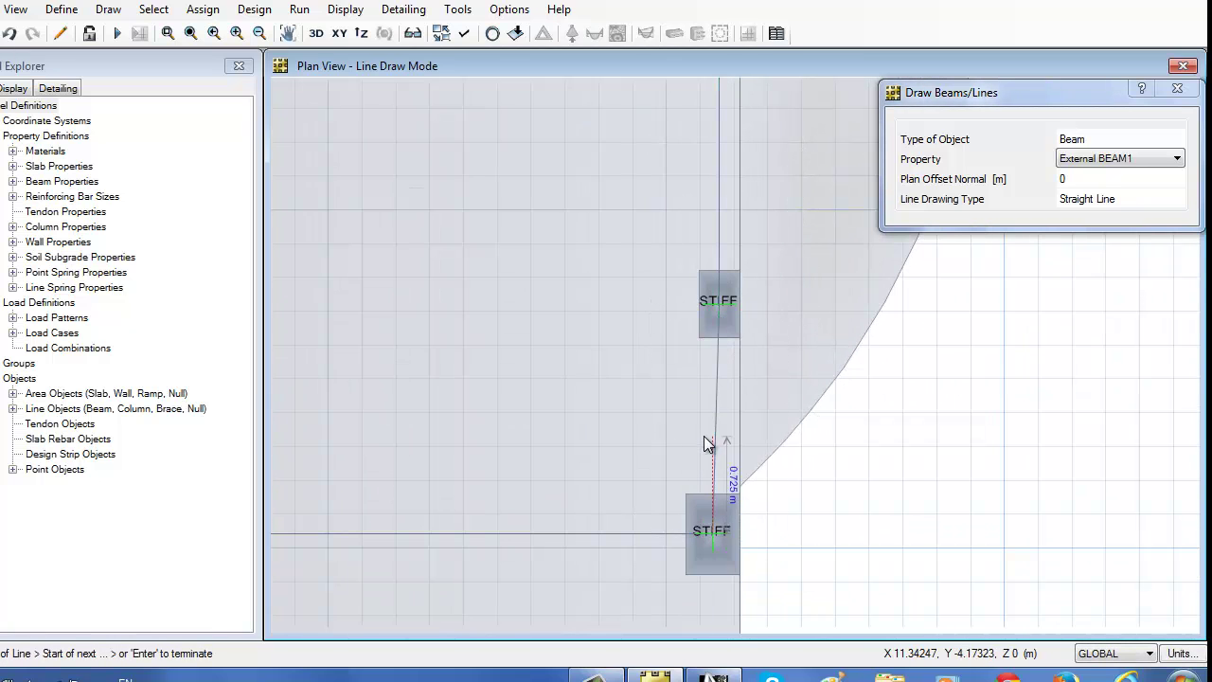
pyautogui.scroll(1, 715, 483)
pyautogui.scroll(2, 667, 455)
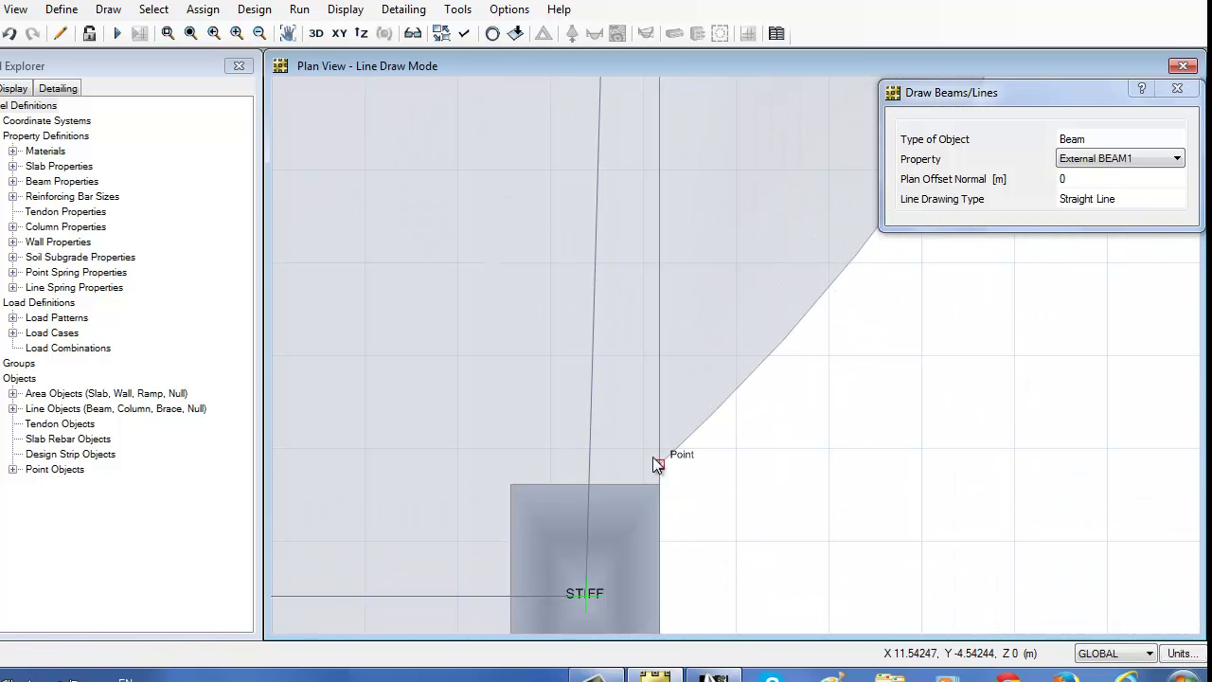
# - Start an edge beam where the curved slab edge meets the column
pyautogui.click(653, 458)
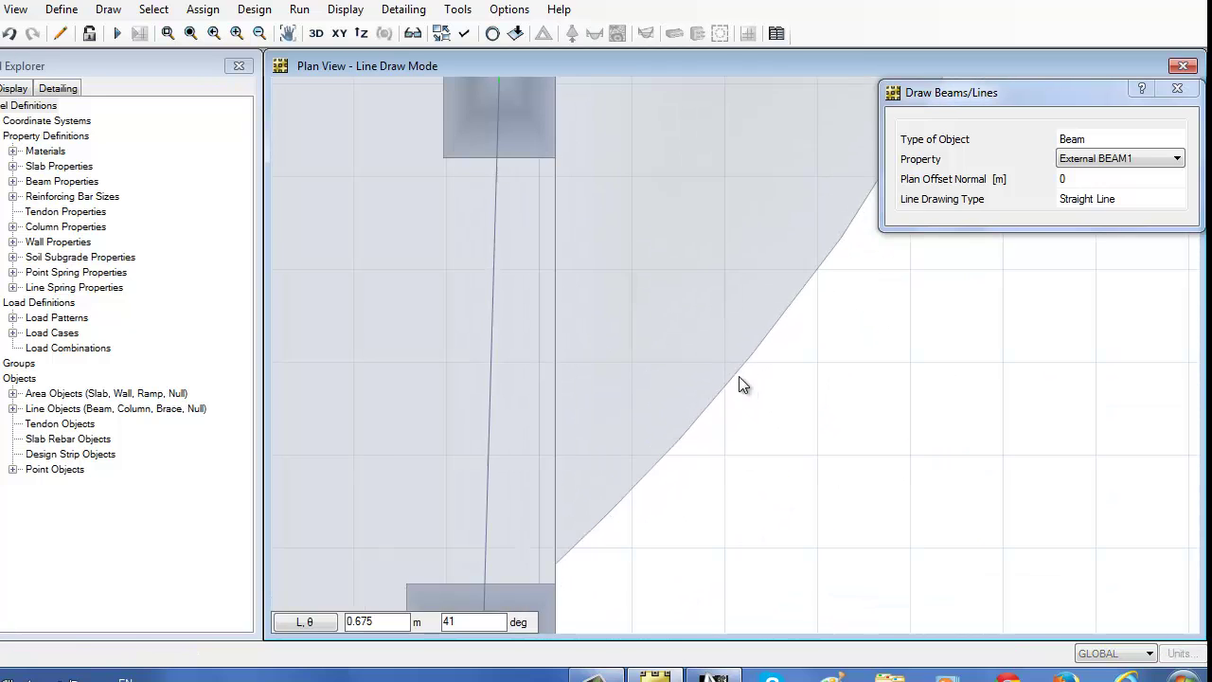
pyautogui.moveTo(834, 351); pyautogui.dragTo(652, 560, button='middle')
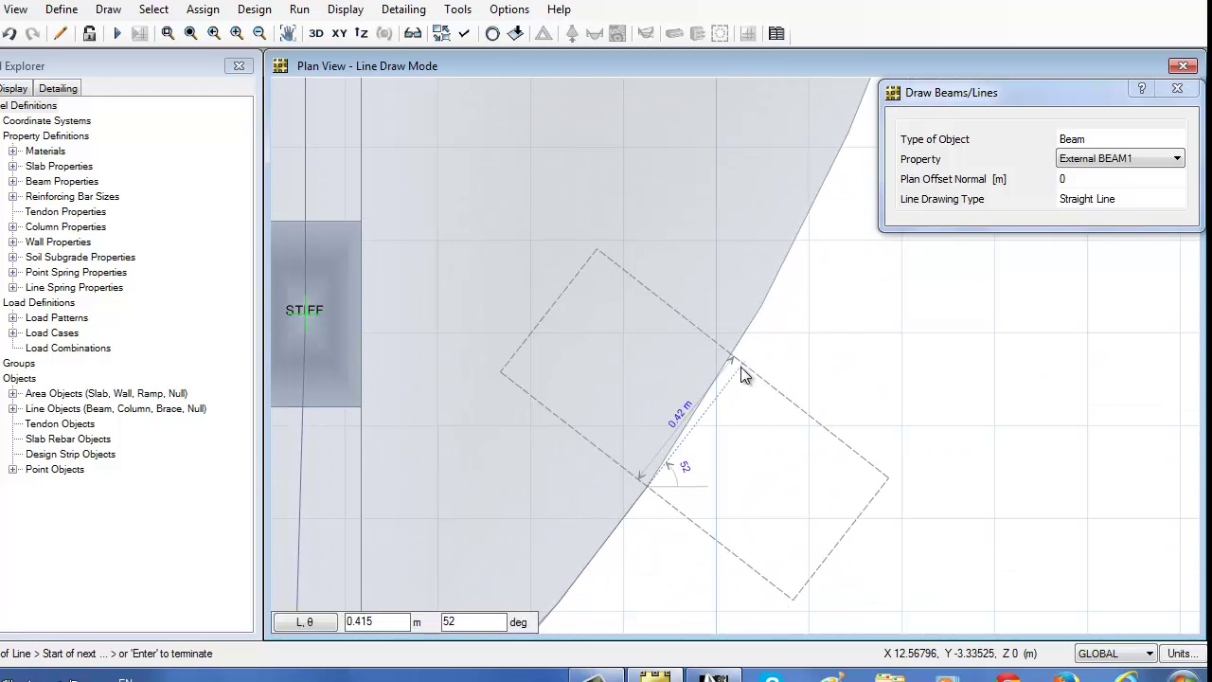
pyautogui.moveTo(766, 304); pyautogui.dragTo(716, 368, button='middle')
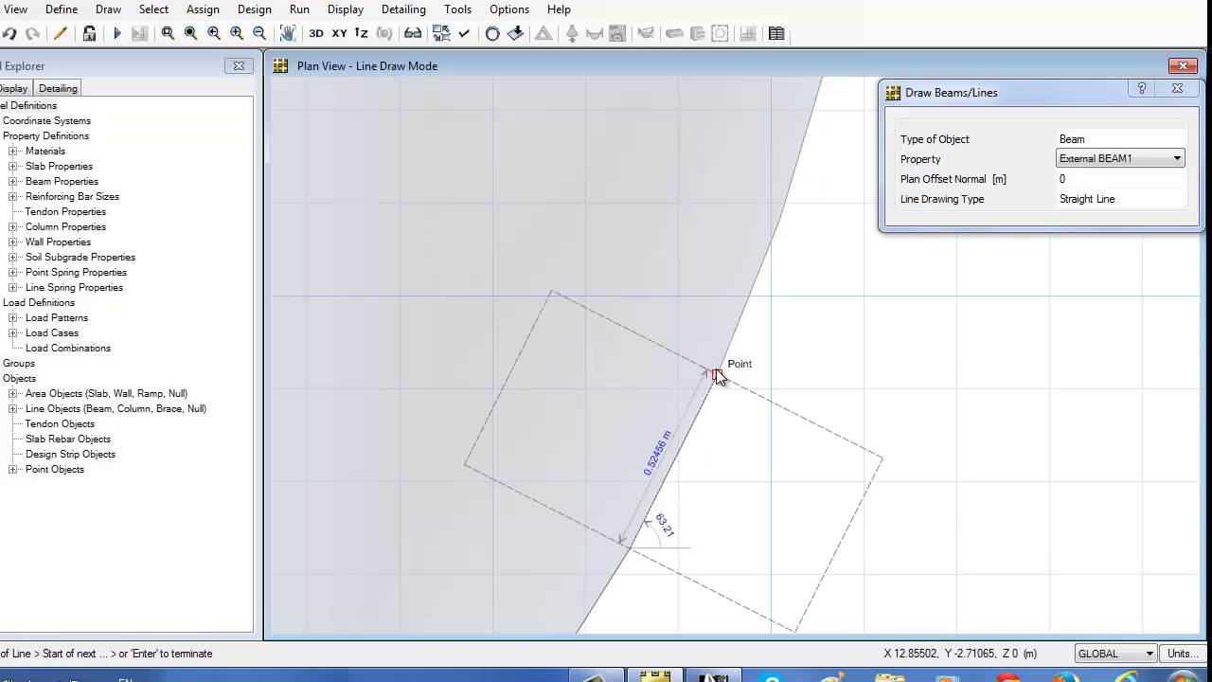
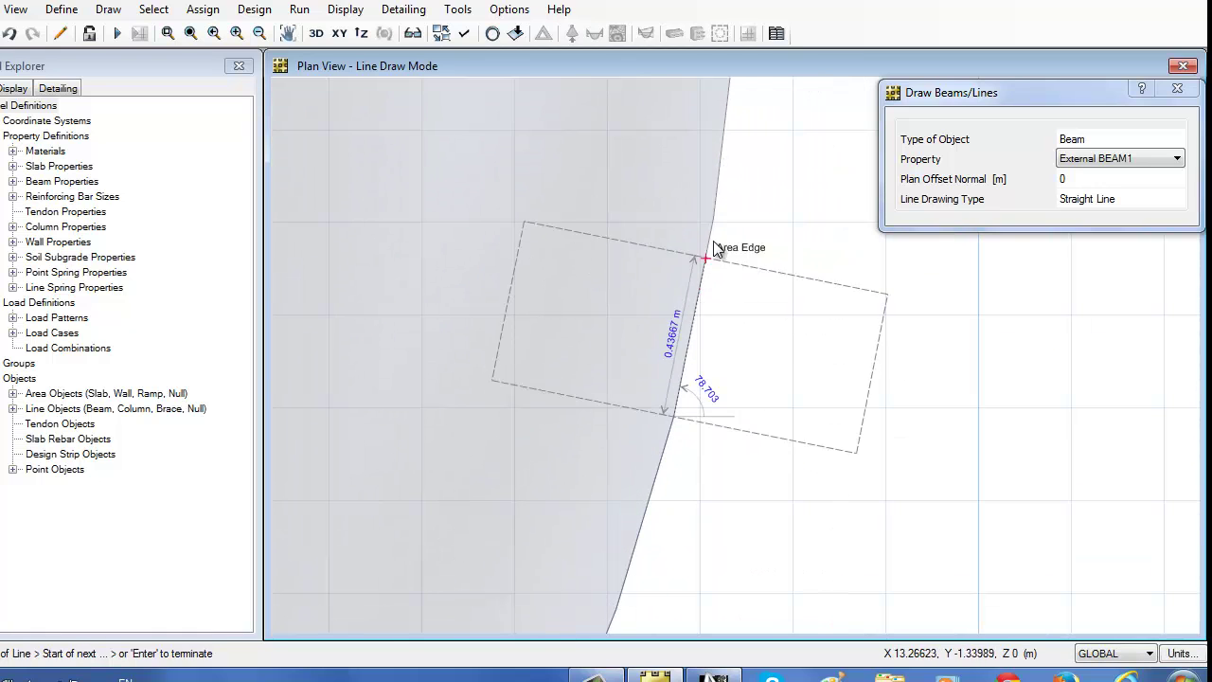
# - Trace External BEAM1 beam points along the curved slab edge up to the STIFF column
pyautogui.moveTo(720, 217); pyautogui.dragTo(688, 506, button='middle')
pyautogui.moveTo(630, 472); pyautogui.dragTo(636, 346, button='middle')
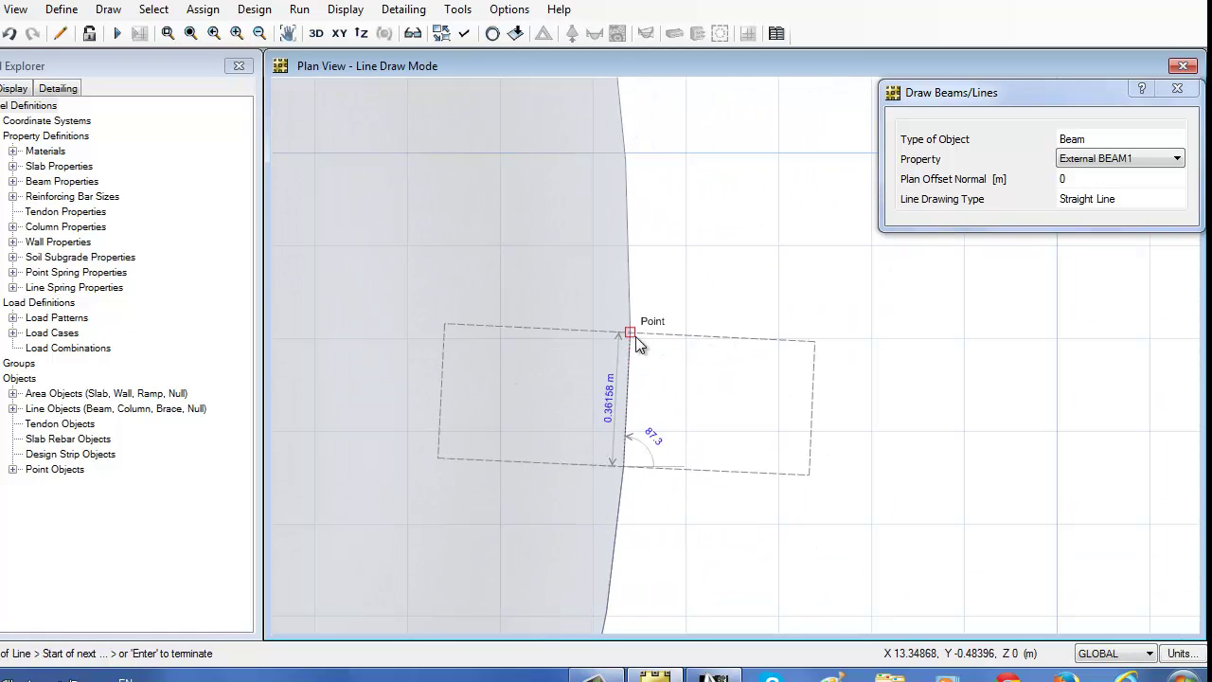
pyautogui.moveTo(641, 151); pyautogui.dragTo(637, 531, button='middle')
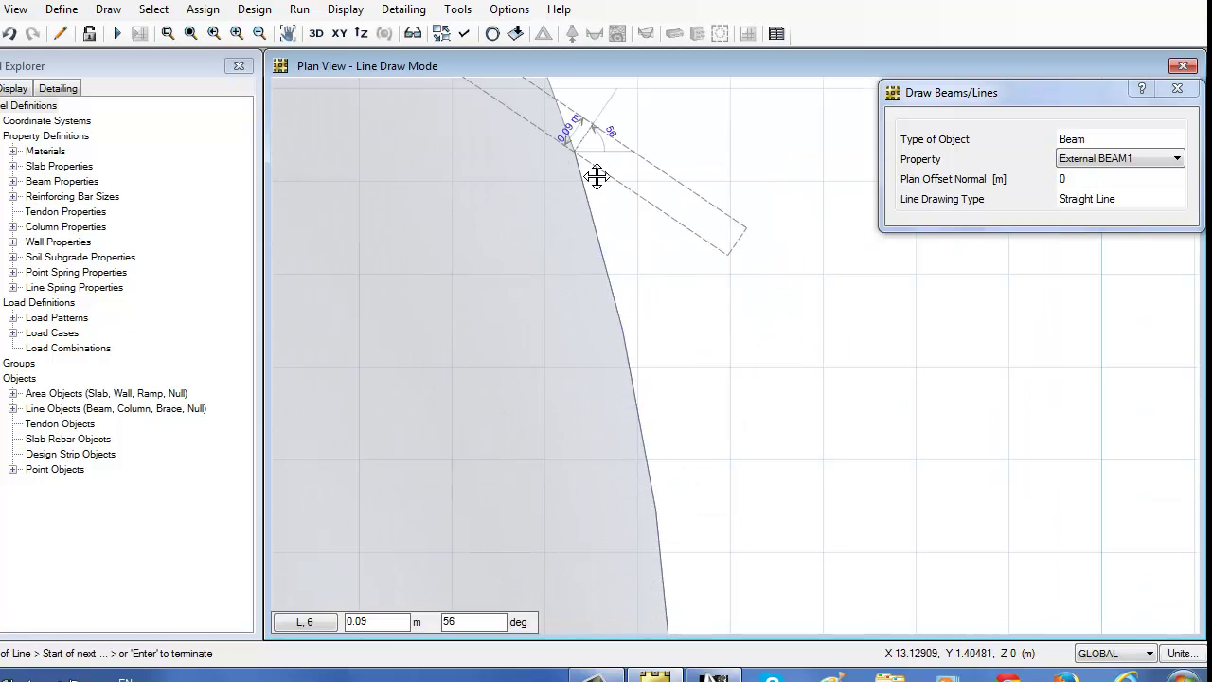
pyautogui.moveTo(597, 176); pyautogui.dragTo(698, 530, button='middle')
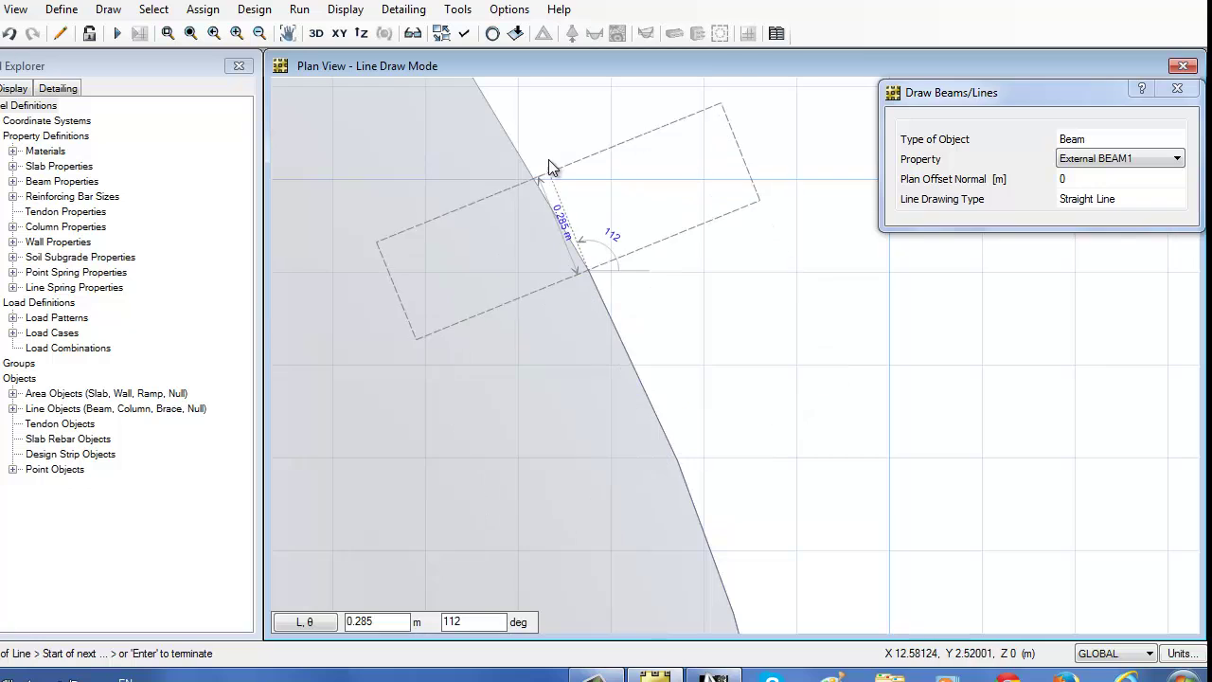
pyautogui.moveTo(552, 168); pyautogui.dragTo(669, 574, button='middle')
pyautogui.click(597, 508)
pyautogui.click(428, 302)
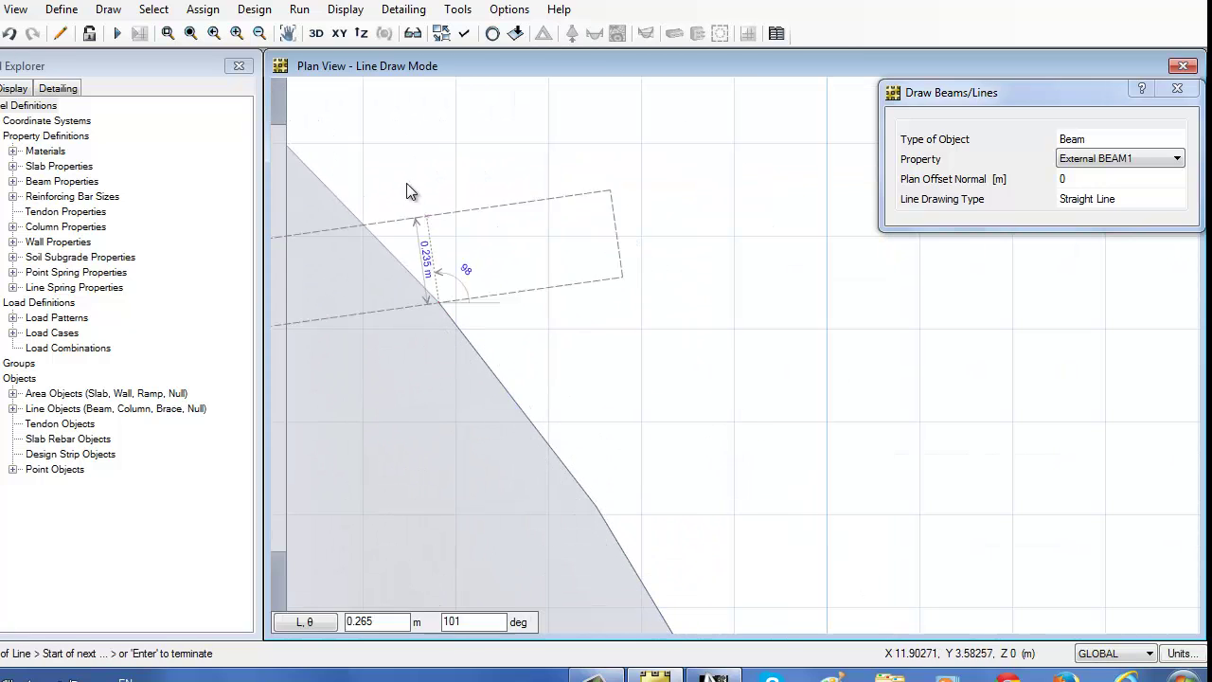
pyautogui.moveTo(410, 192); pyautogui.dragTo(532, 335, button='middle')
pyautogui.click(515, 309)
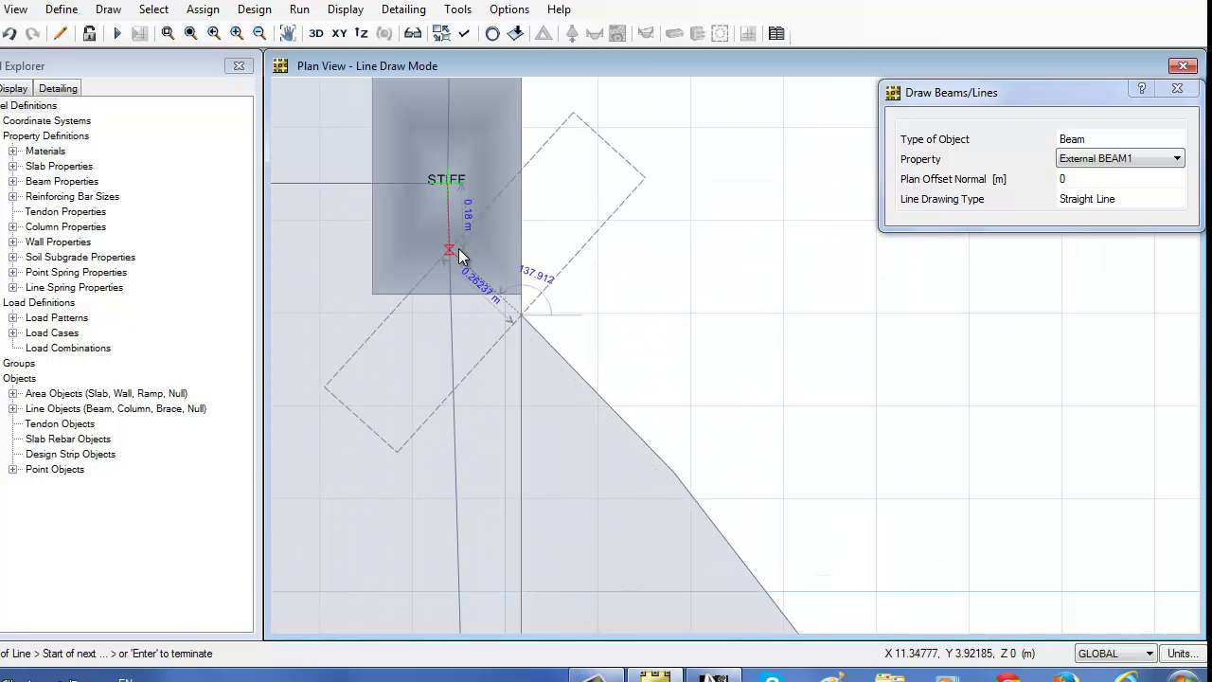
pyautogui.click(452, 240)
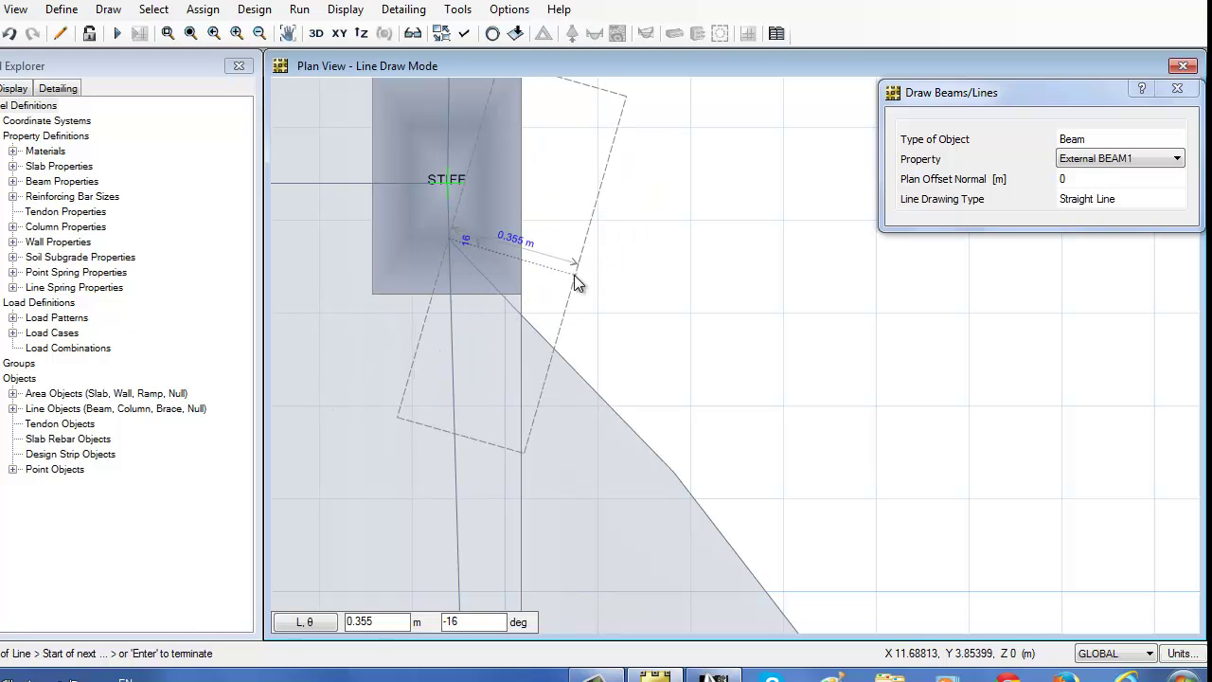
# - Review the drawn beams and keep External BEAM1 as the beam property
pyautogui.scroll(-2, 574, 275)
pyautogui.moveTo(569, 373)
pyautogui.mouseDown(button='middle')
pyautogui.moveTo(650, 360)
pyautogui.moveTo(682, 168)
pyautogui.moveTo(636, 173)
pyautogui.moveTo(609, 433)
pyautogui.mouseUp(button='middle')
pyautogui.scroll(2, 632, 372)
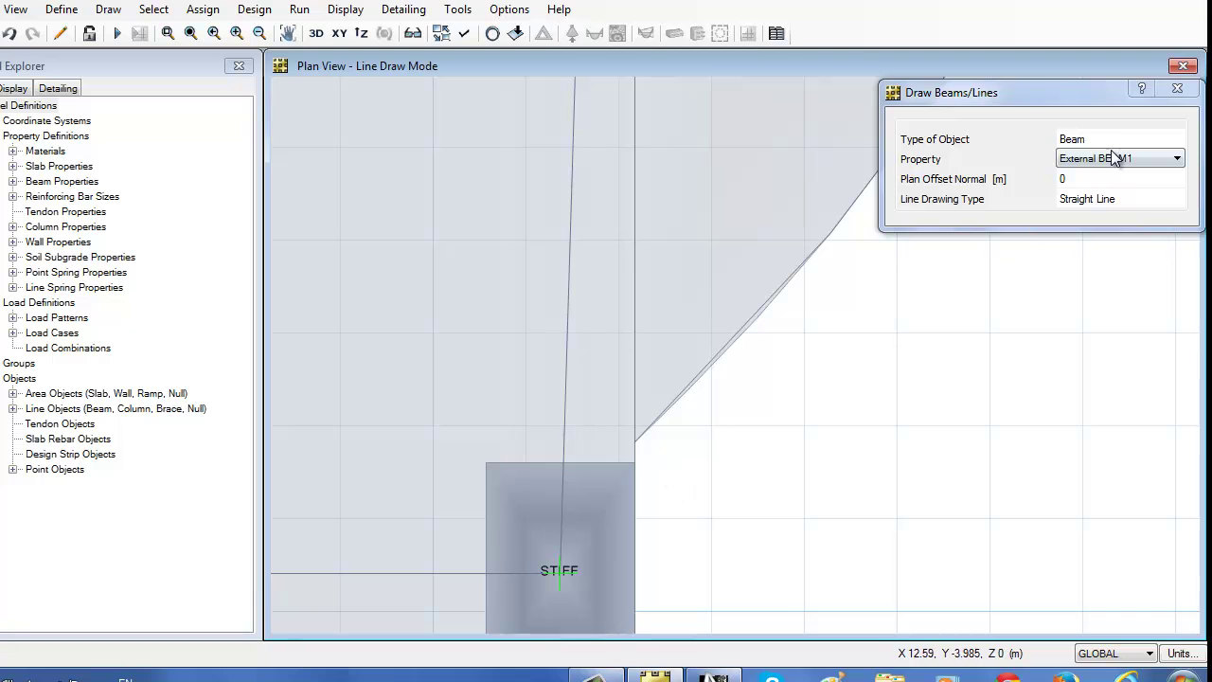
pyautogui.click(1013, 120)
pyautogui.click(1118, 158)
pyautogui.click(1098, 177)
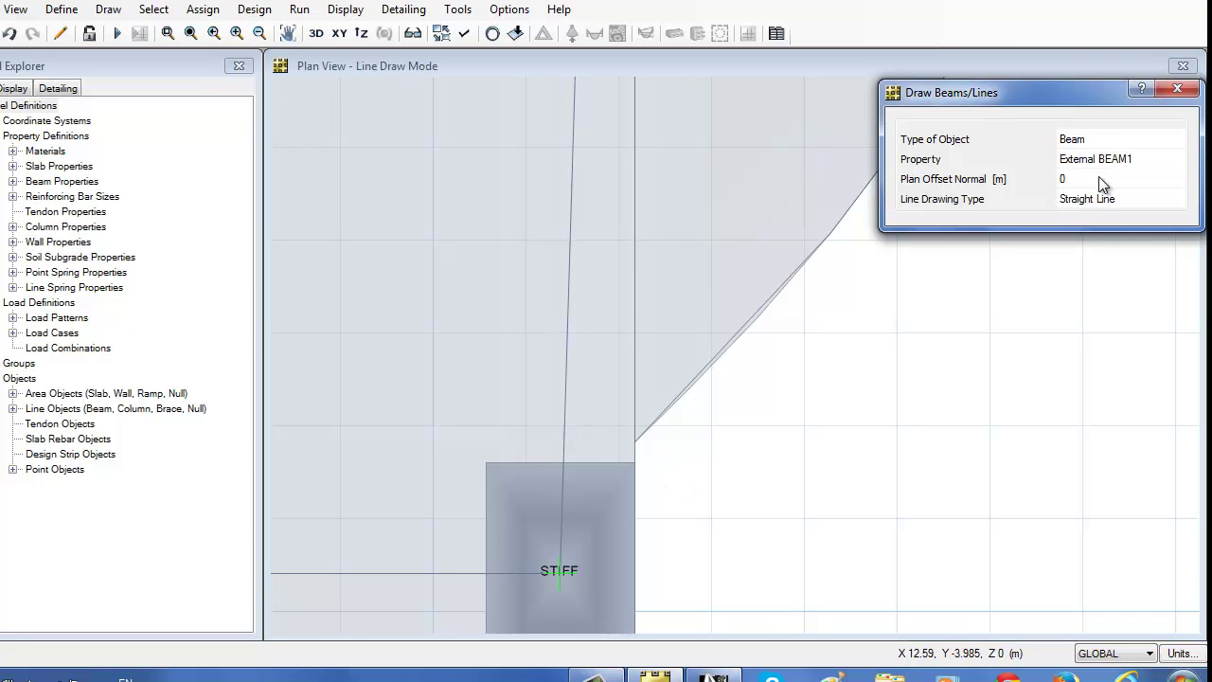
# - Start a new External BEAM1 beam at the column and run it to the right column
pyautogui.click(635, 442)
pyautogui.scroll(-2, 777, 425)
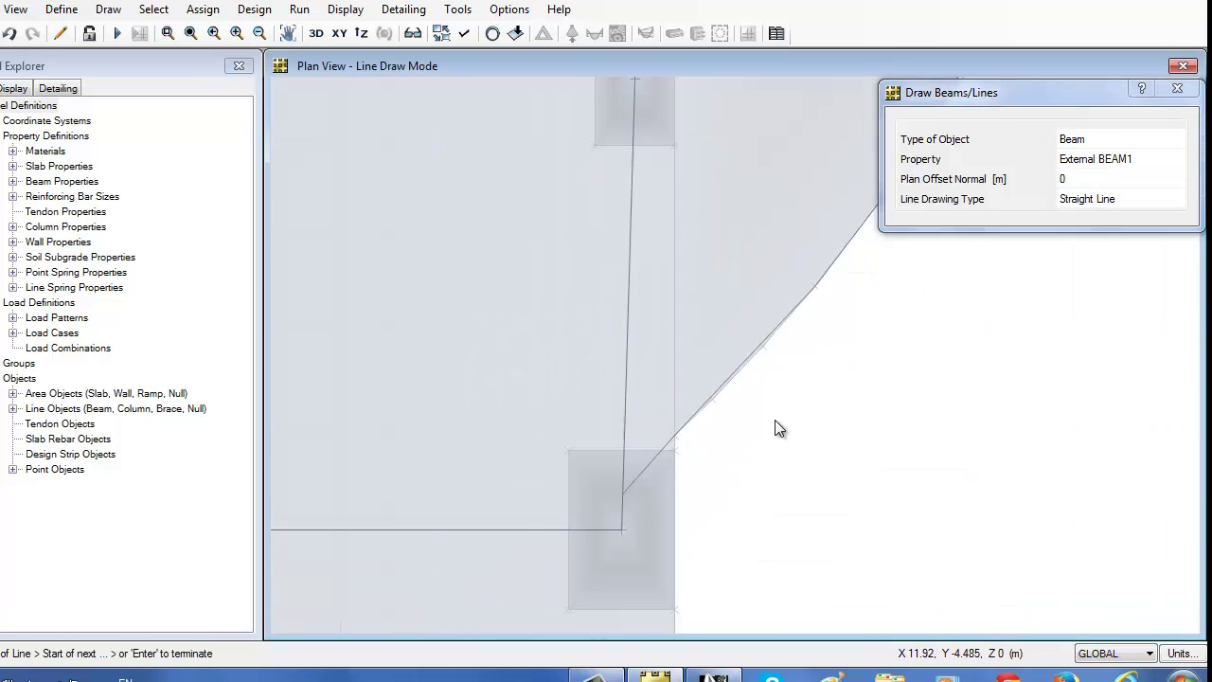
pyautogui.scroll(-1, 727, 476)
pyautogui.moveTo(726, 477); pyautogui.dragTo(726, 306, button='middle')
pyautogui.scroll(2, 736, 379)
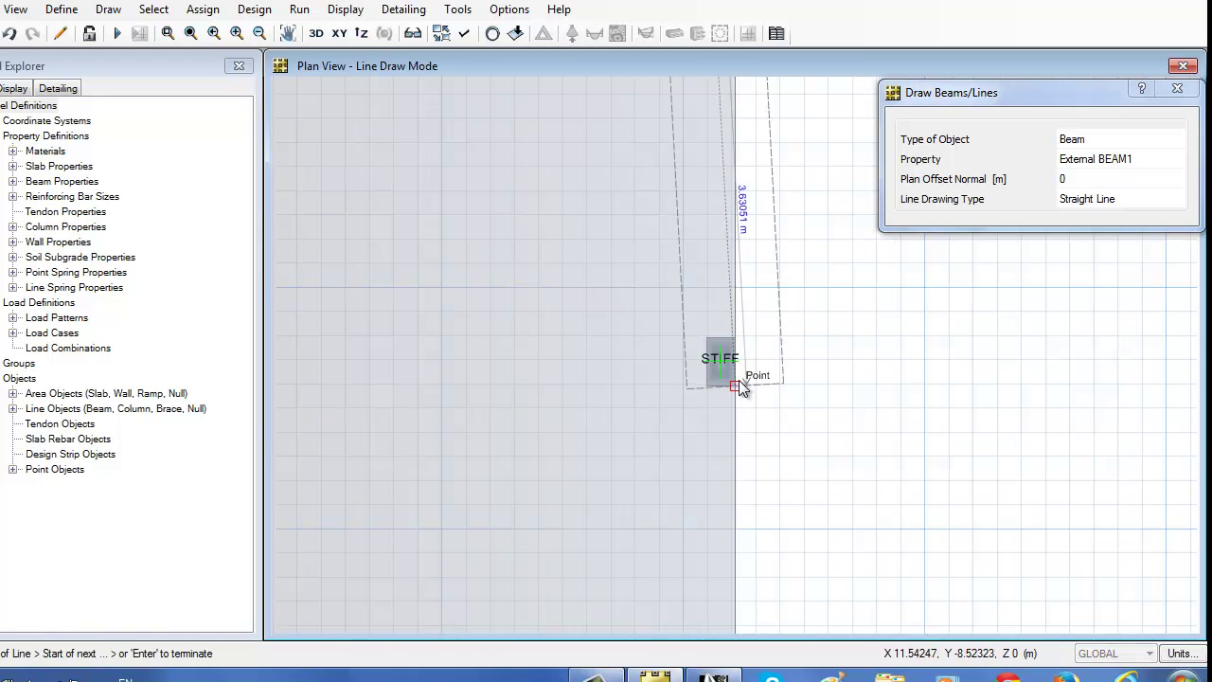
pyautogui.scroll(-1, 813, 502)
pyautogui.moveTo(771, 405); pyautogui.dragTo(861, 224, button='middle')
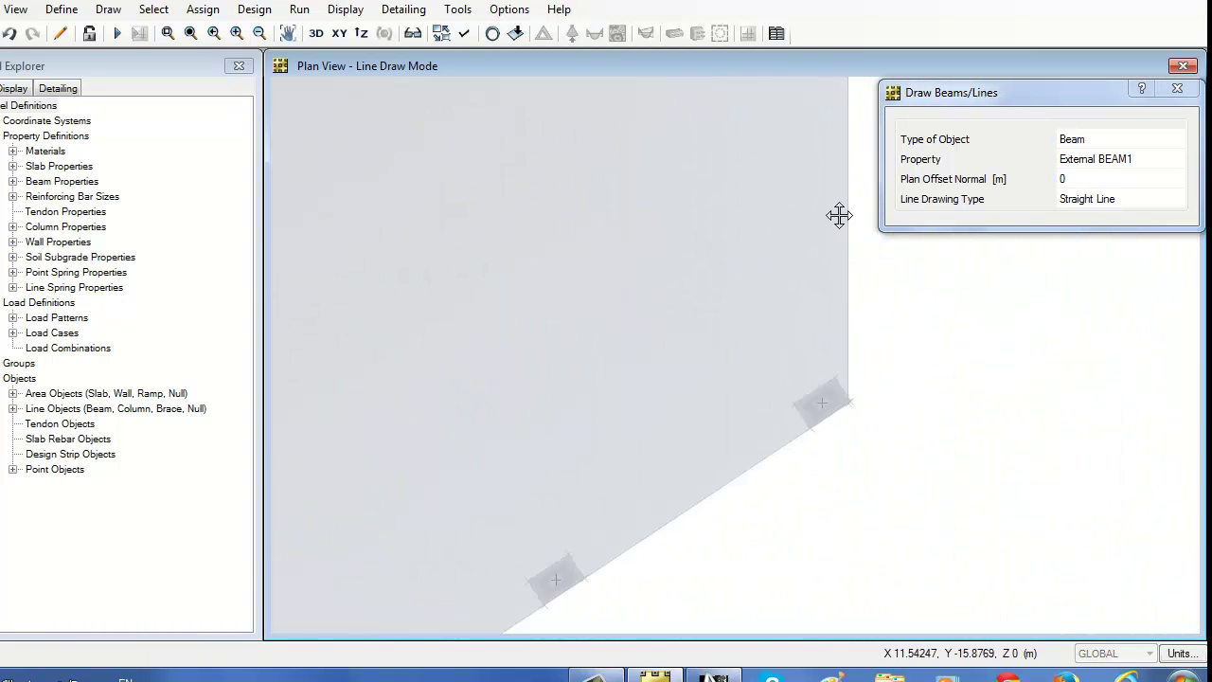
pyautogui.scroll(1, 839, 214)
pyautogui.scroll(1, 689, 452)
pyautogui.scroll(1, 1147, 268)
pyautogui.scroll(-1, 798, 408)
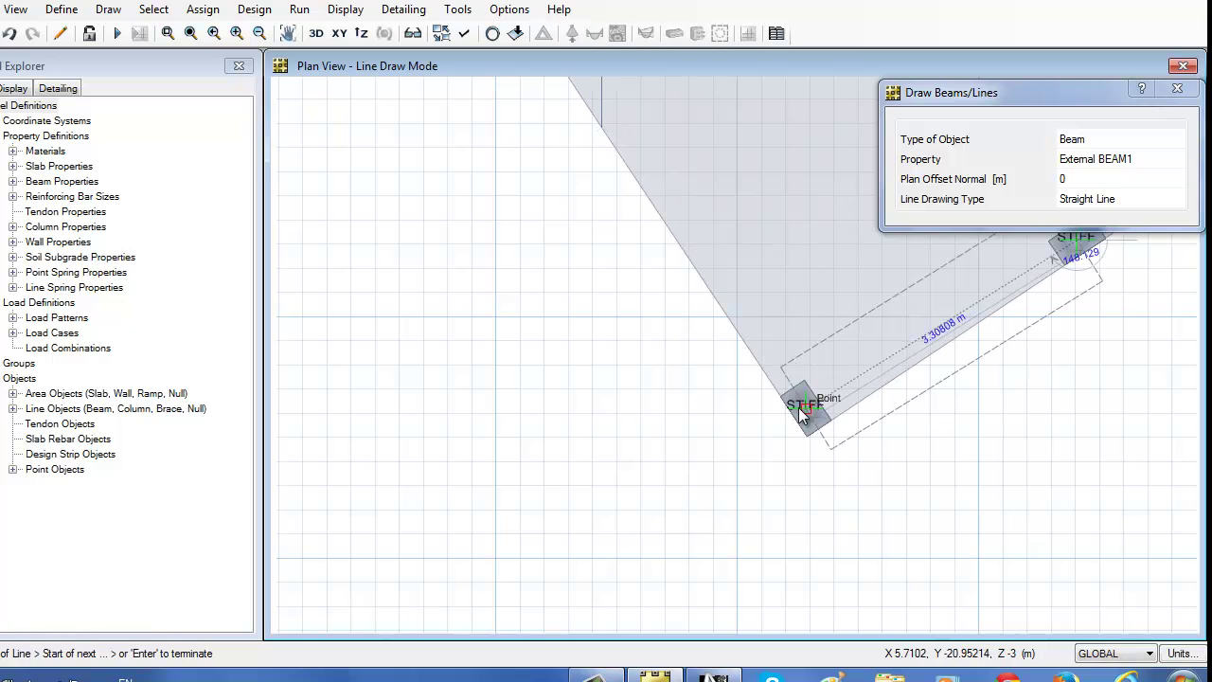
pyautogui.scroll(2, 798, 407)
pyautogui.moveTo(799, 407); pyautogui.dragTo(832, 623, button='middle')
pyautogui.scroll(-1, 831, 623)
pyautogui.scroll(-2, 1180, 388)
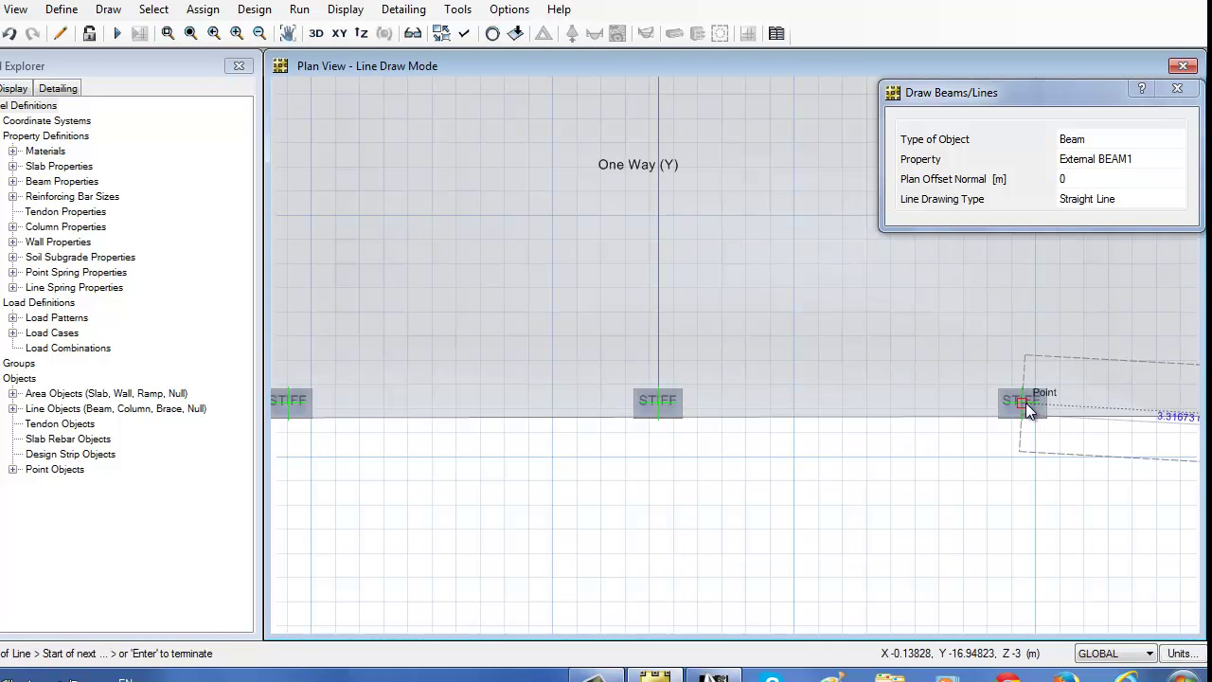
pyautogui.click(1024, 402)
# - Continue the beam through the middle, left and top columns to the lower STIFF column
pyautogui.moveTo(649, 401); pyautogui.dragTo(847, 381, button='middle')
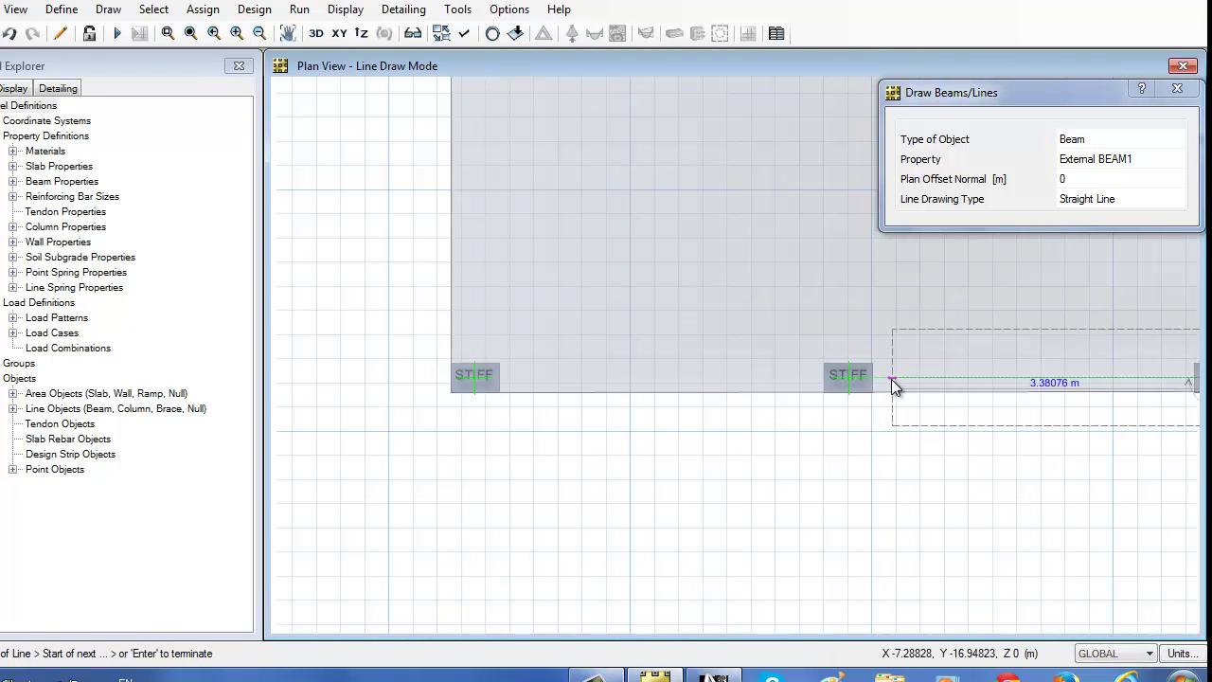
pyautogui.click(848, 381)
pyautogui.click(483, 375)
pyautogui.scroll(2, 525, 467)
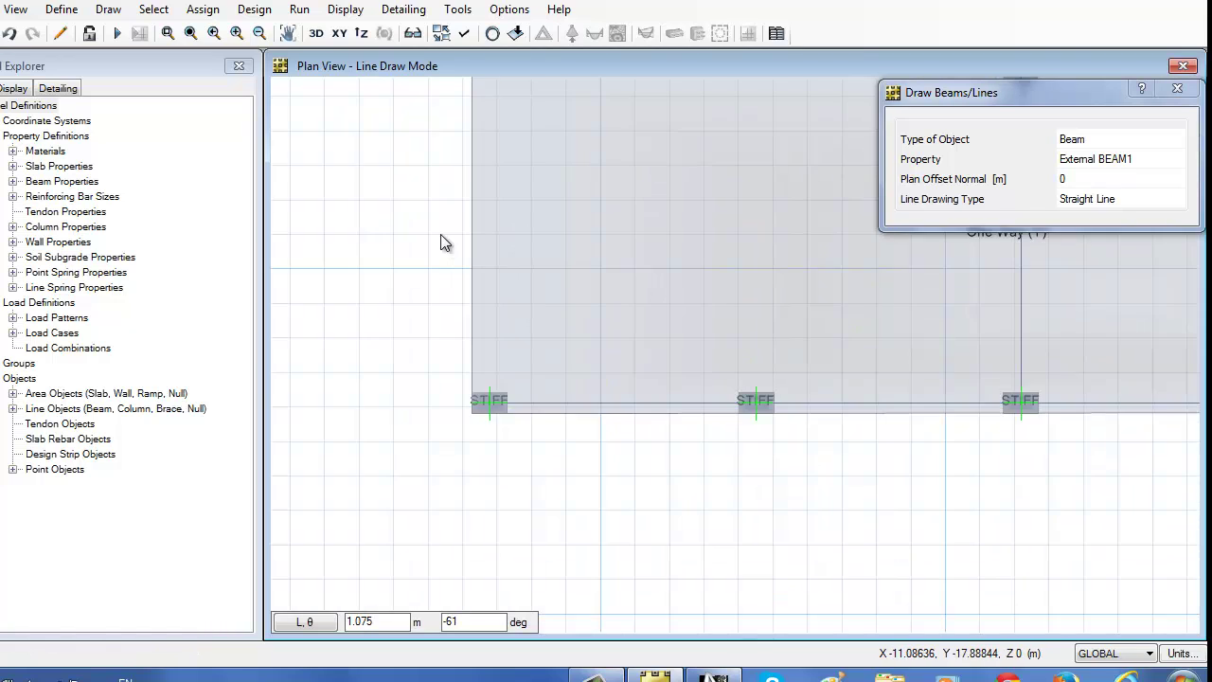
pyautogui.moveTo(441, 240); pyautogui.dragTo(384, 505, button='middle')
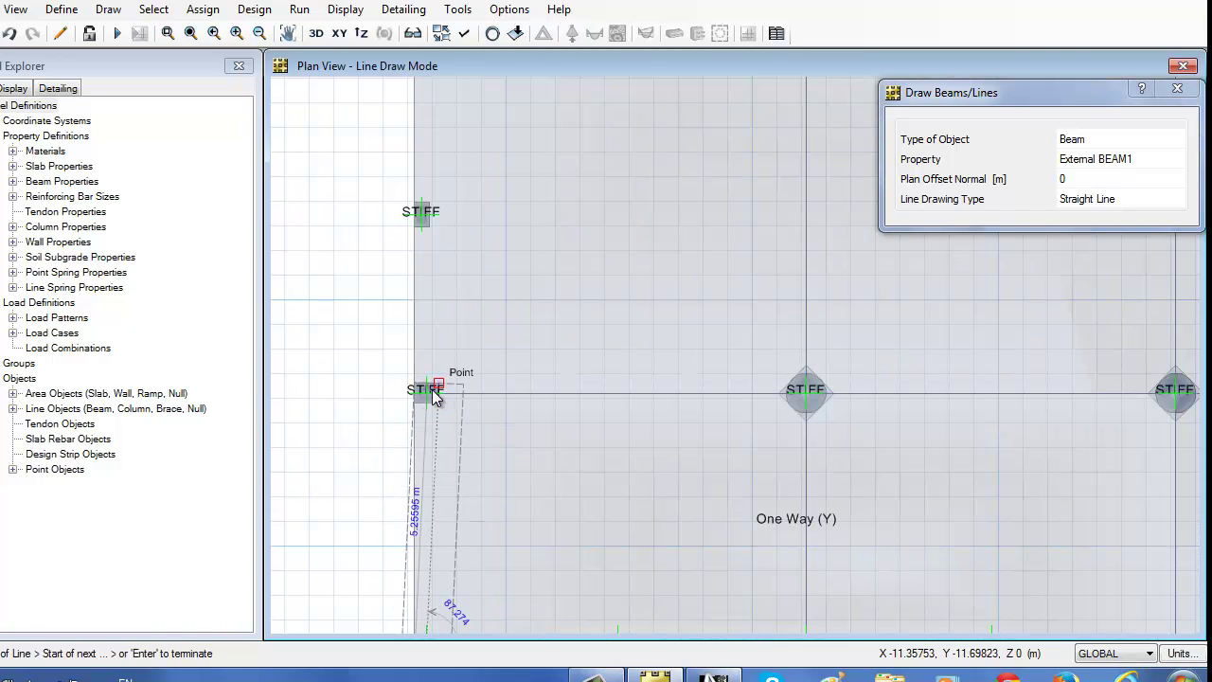
pyautogui.scroll(1, 427, 392)
pyautogui.click(420, 127)
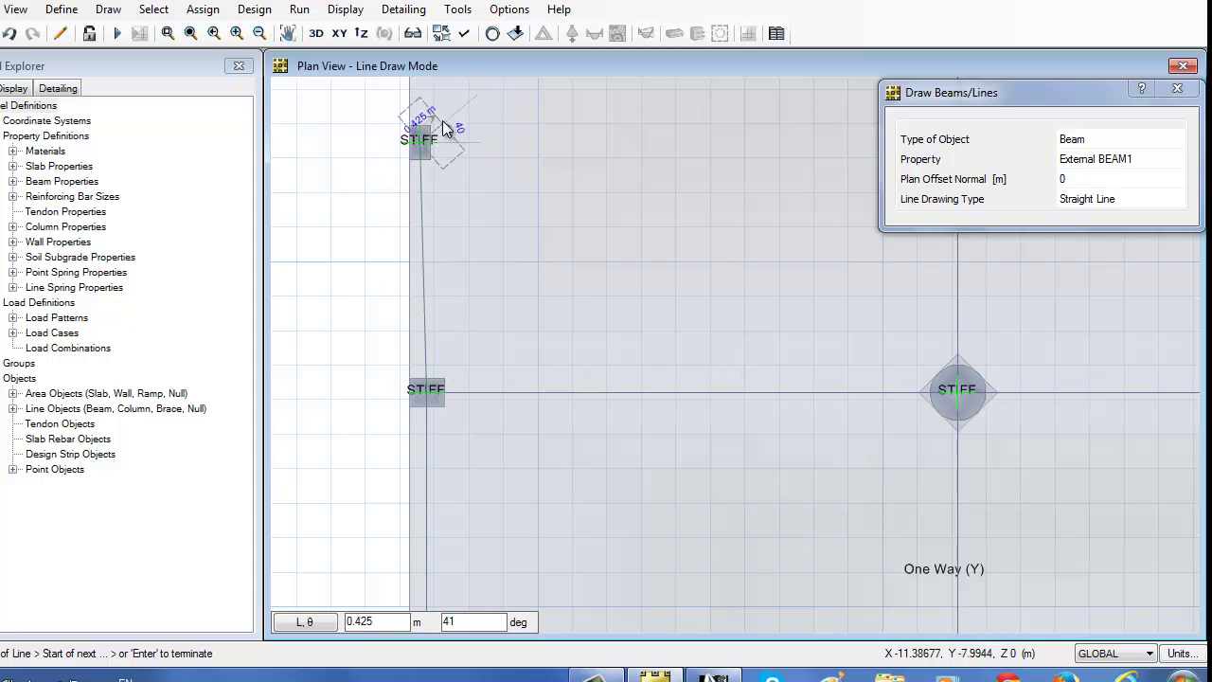
pyautogui.scroll(-2, 489, 553)
pyautogui.moveTo(506, 485); pyautogui.dragTo(414, 441, button='middle')
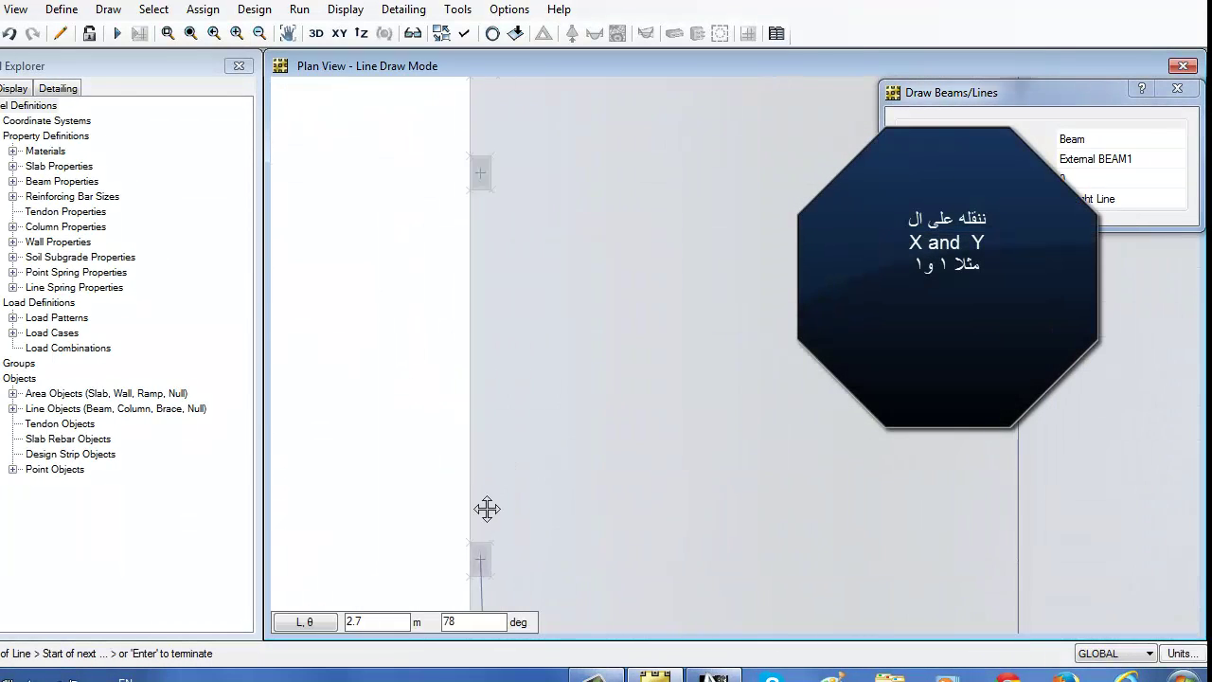
pyautogui.click(414, 442)
# - Zoom out to the full plan including WALL1 and close the Draw Beams/Lines panel
pyautogui.scroll(2, 419, 226)
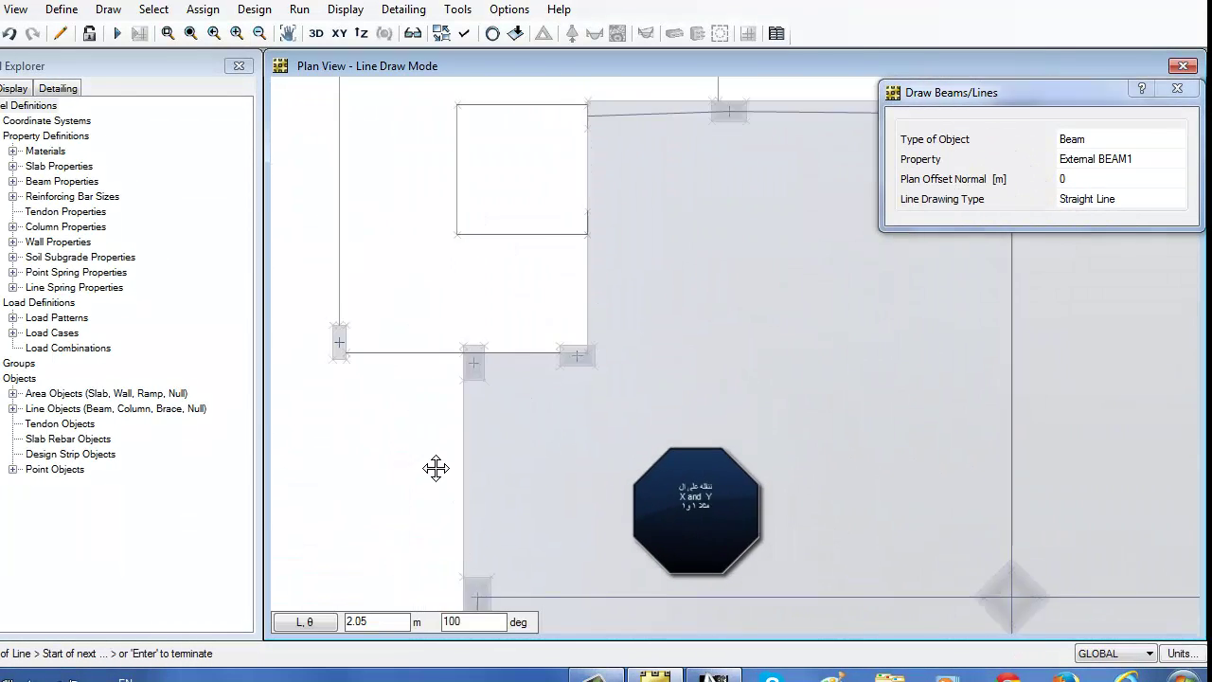
pyautogui.scroll(2, 578, 398)
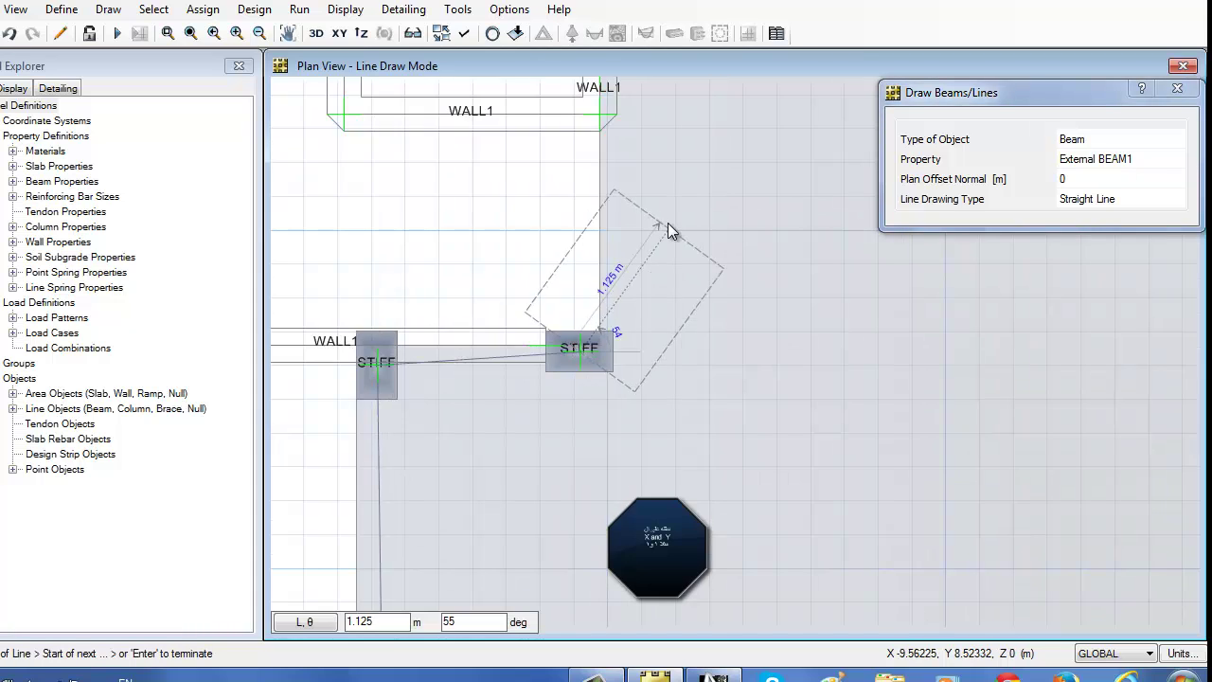
pyautogui.moveTo(668, 223); pyautogui.dragTo(543, 492, button='middle')
pyautogui.scroll(3, 525, 388)
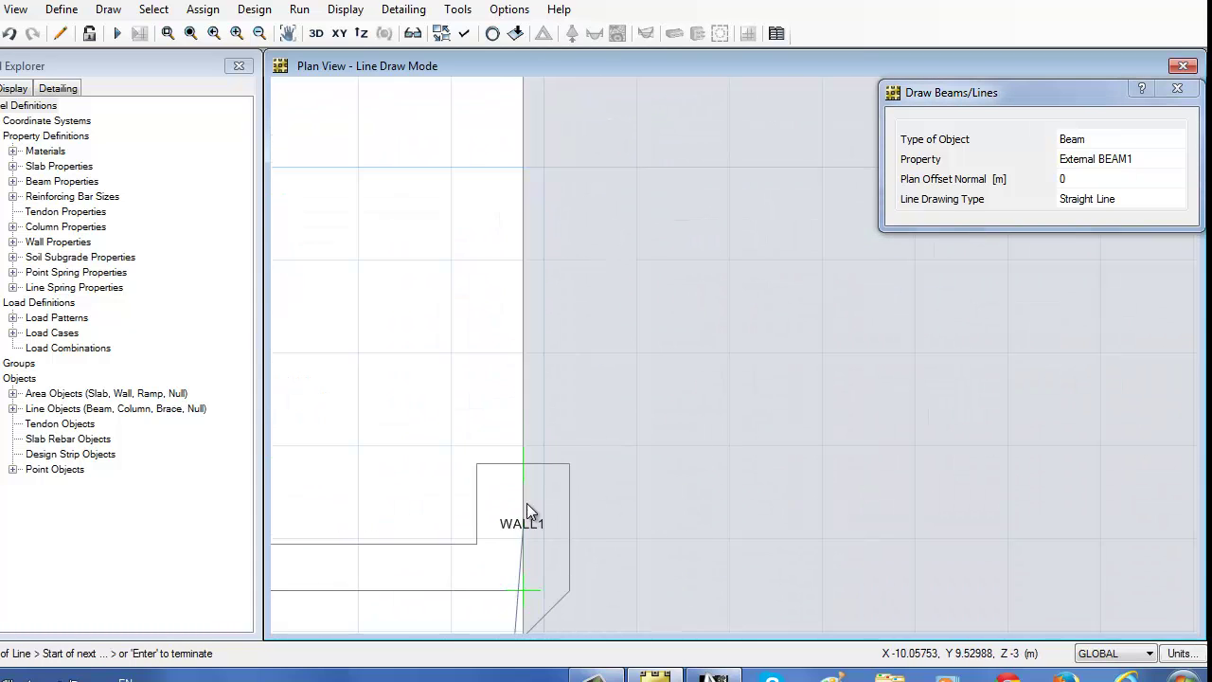
pyautogui.scroll(3, 529, 512)
pyautogui.scroll(-3, 508, 325)
pyautogui.scroll(3, 513, 255)
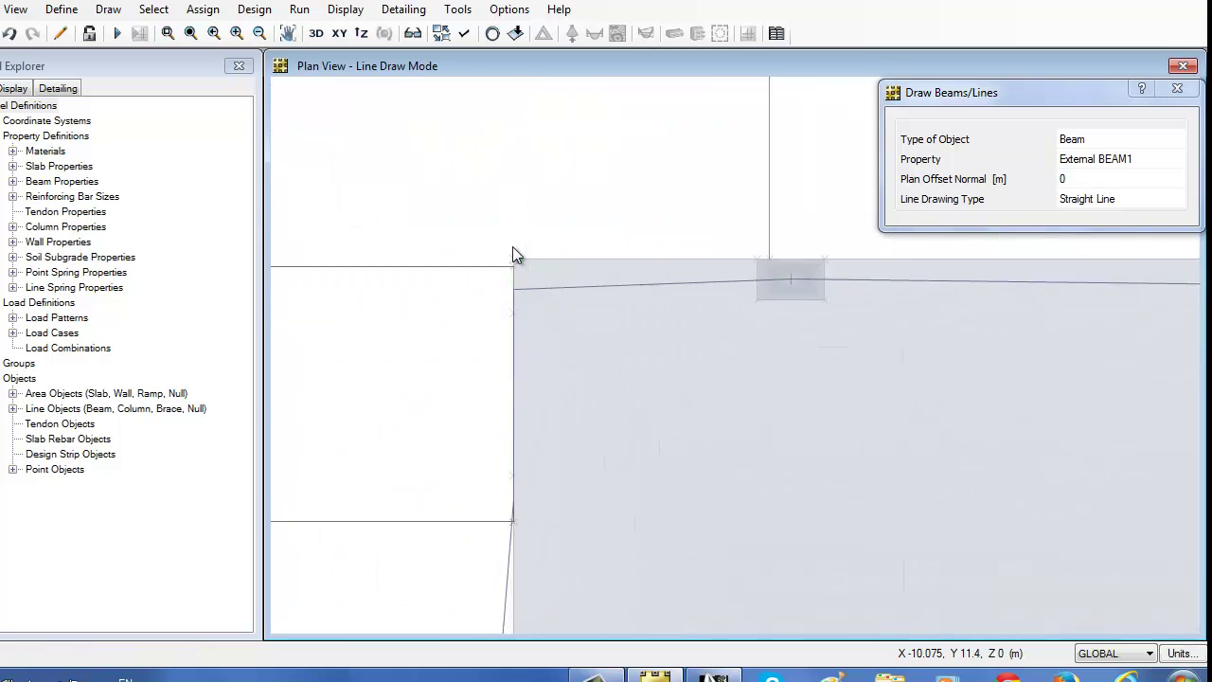
pyautogui.scroll(-3, 512, 254)
pyautogui.scroll(-2, 658, 217)
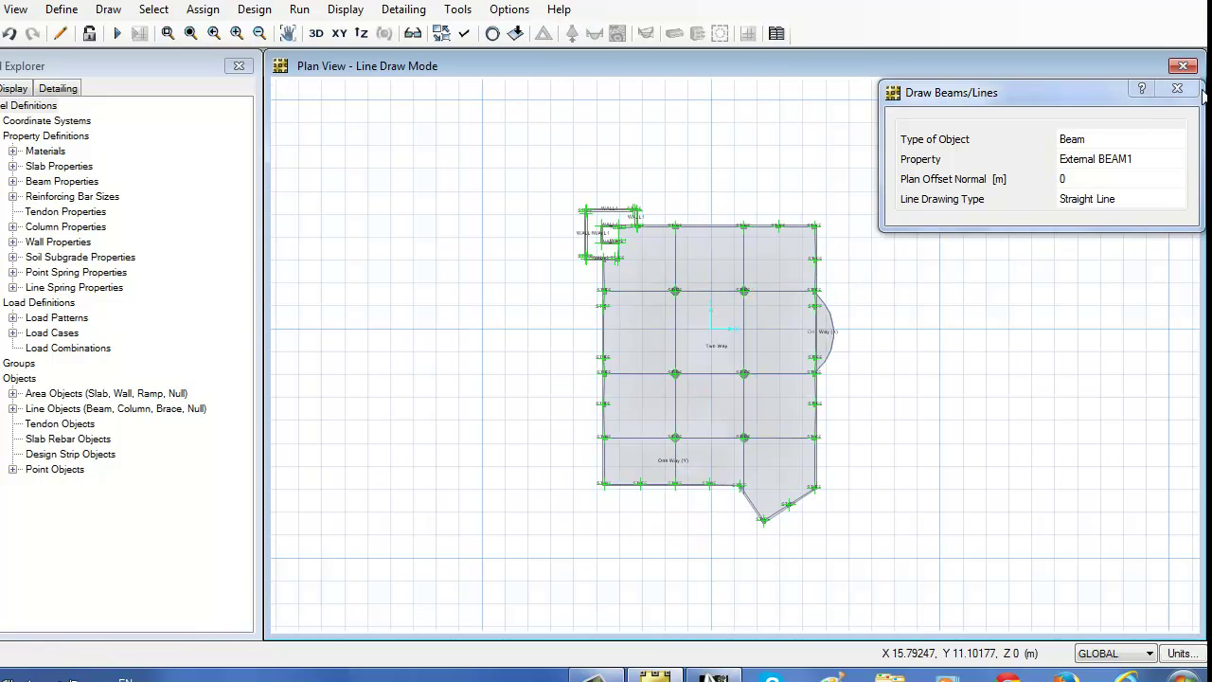
pyautogui.click(1177, 88)
# - Preview the model with Extrude View on, then revert to the plain line display
pyautogui.click(465, 33)
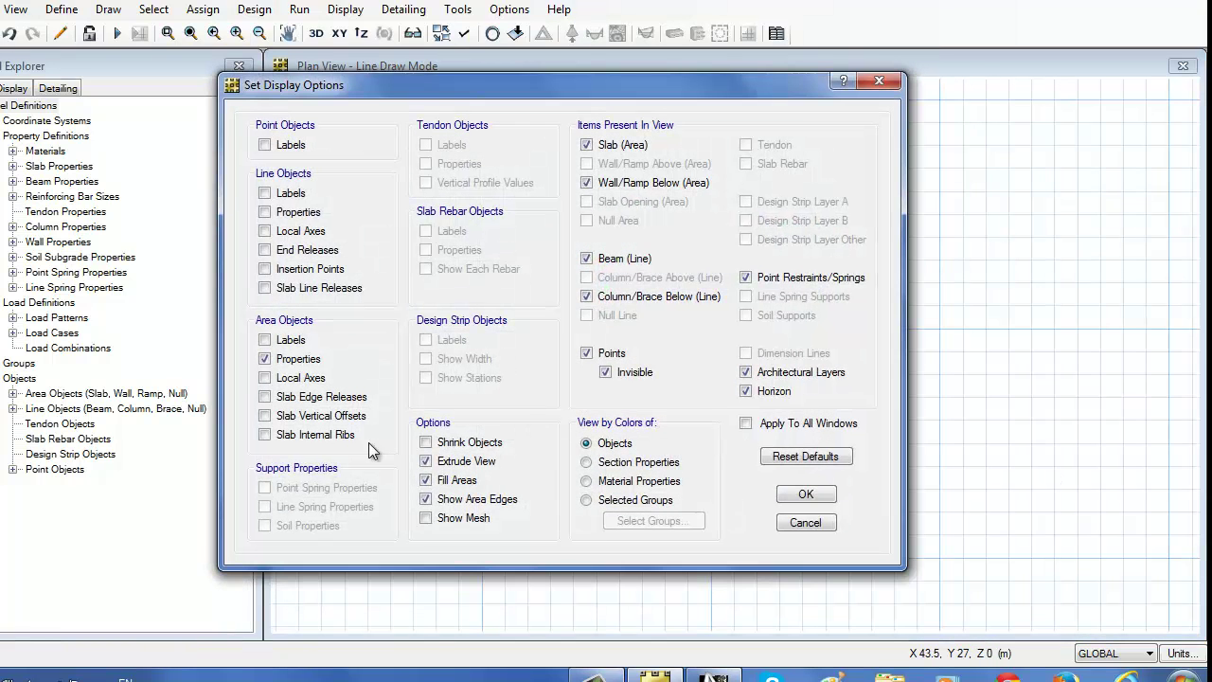
pyautogui.click(806, 494)
pyautogui.scroll(1, 913, 355)
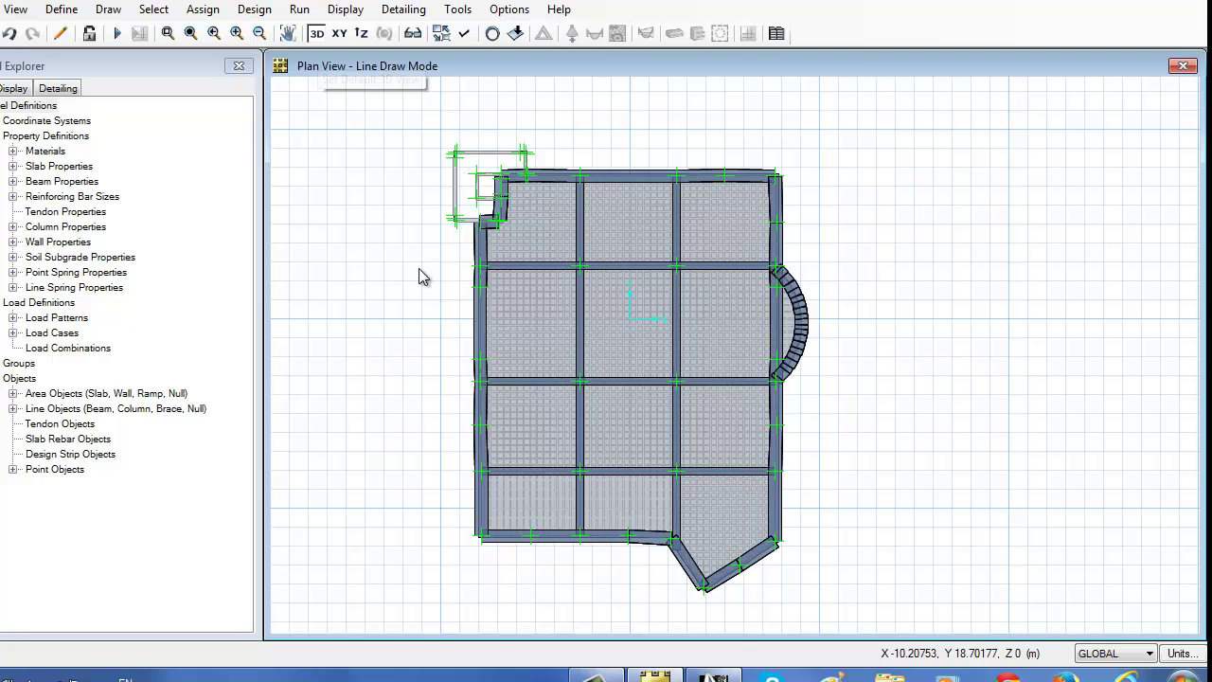
pyautogui.click(465, 34)
pyautogui.click(826, 494)
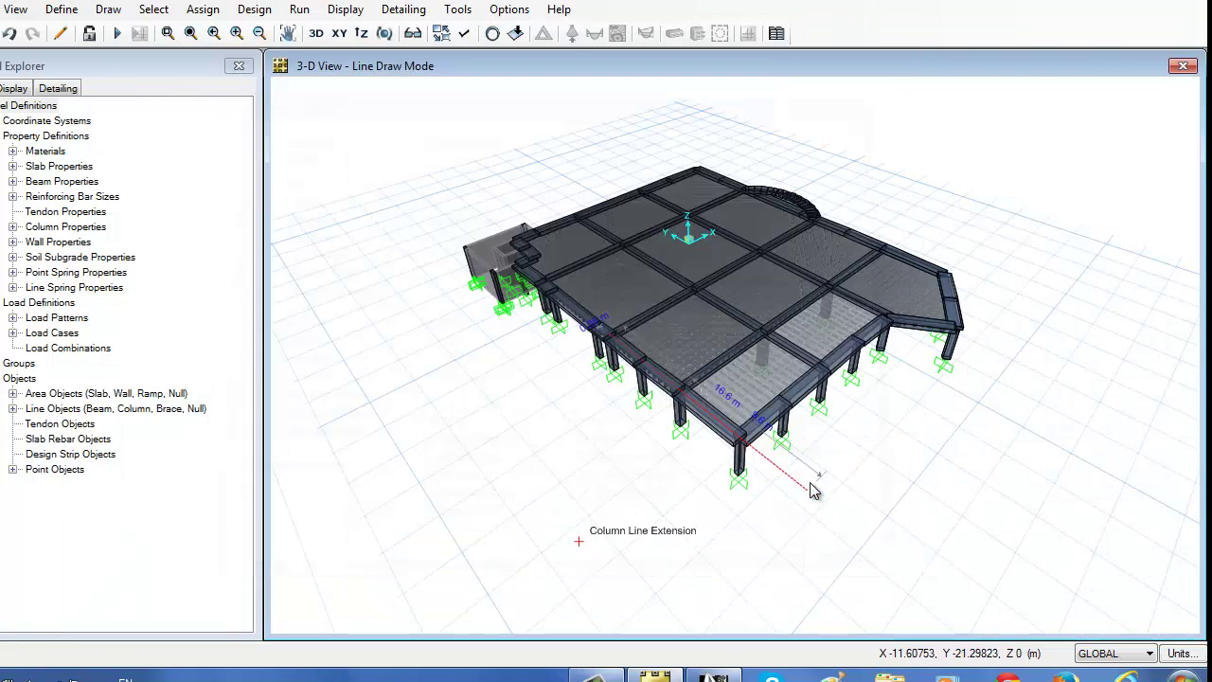
pyautogui.click(153, 9)
pyautogui.moveTo(414, 138)
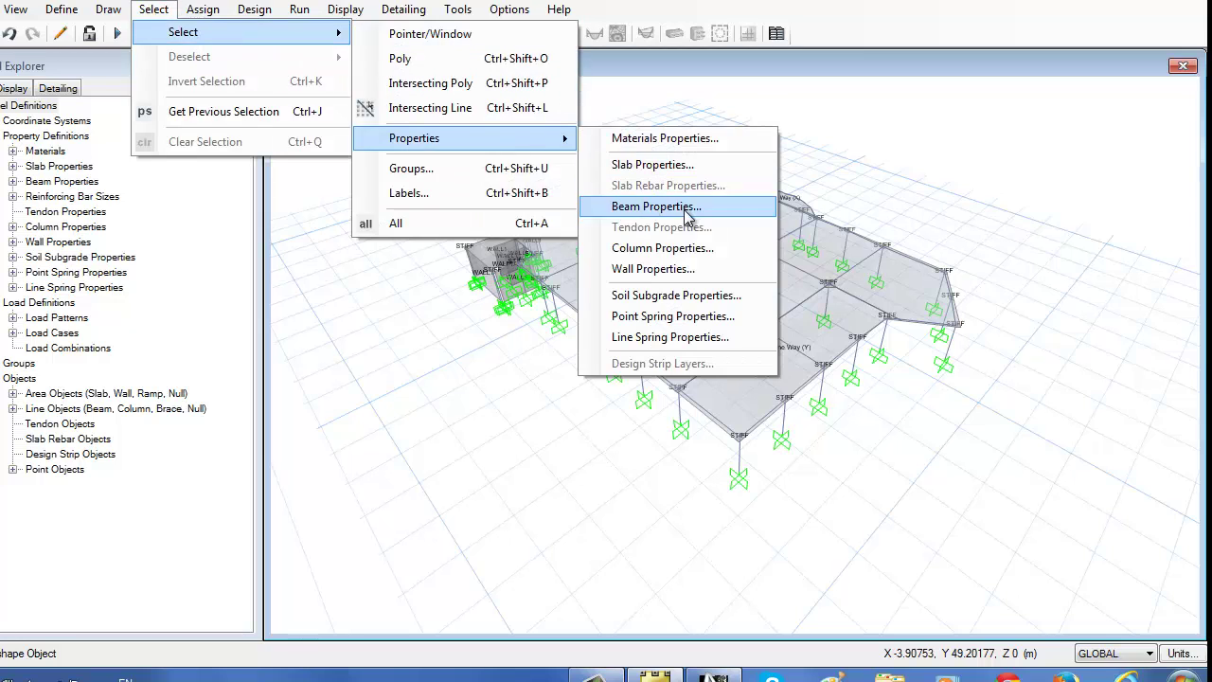
# - Select columns COL1–COL9 by property and assign torsion and moment end releases
pyautogui.click(687, 250)
pyautogui.keyDown('shift'); pyautogui.click(481, 353); pyautogui.keyUp('shift')
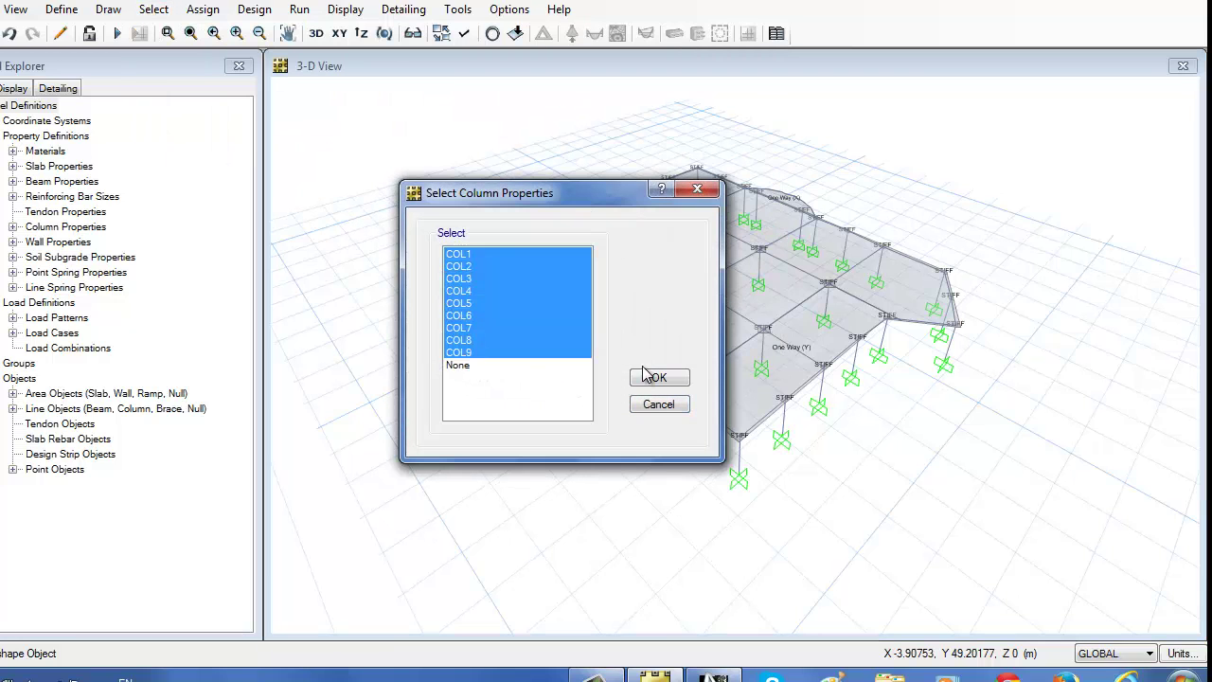
pyautogui.click(660, 378)
pyautogui.click(202, 10)
pyautogui.moveTo(285, 84)
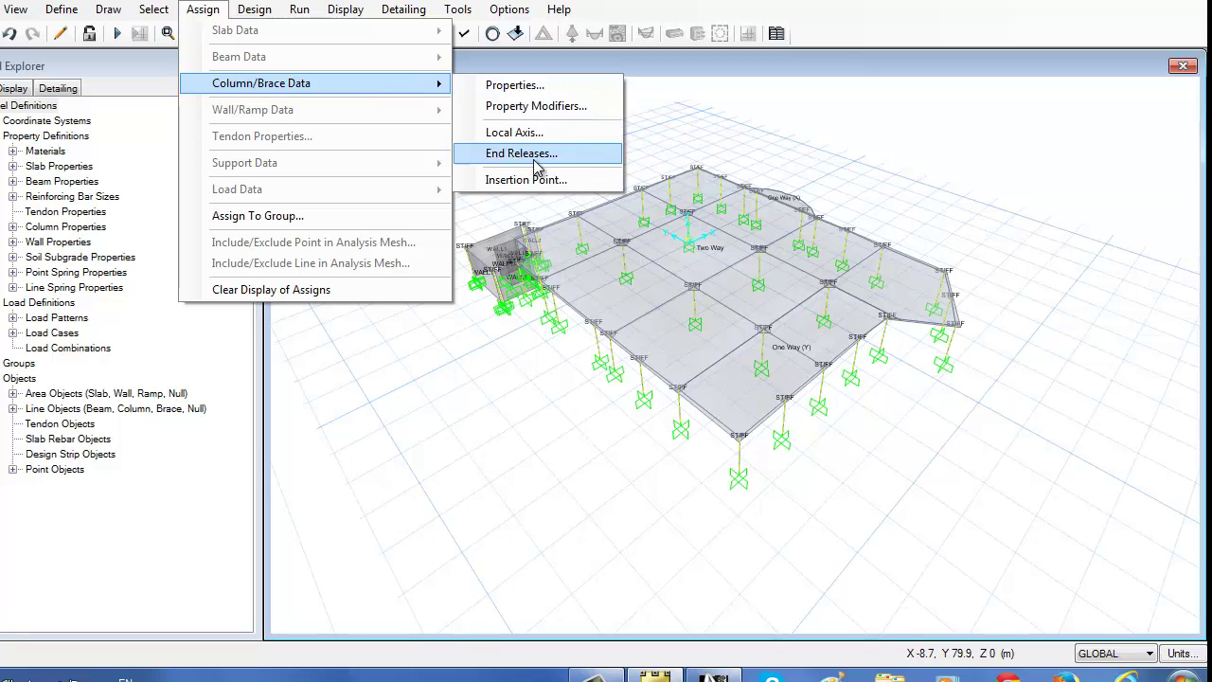
pyautogui.click(536, 158)
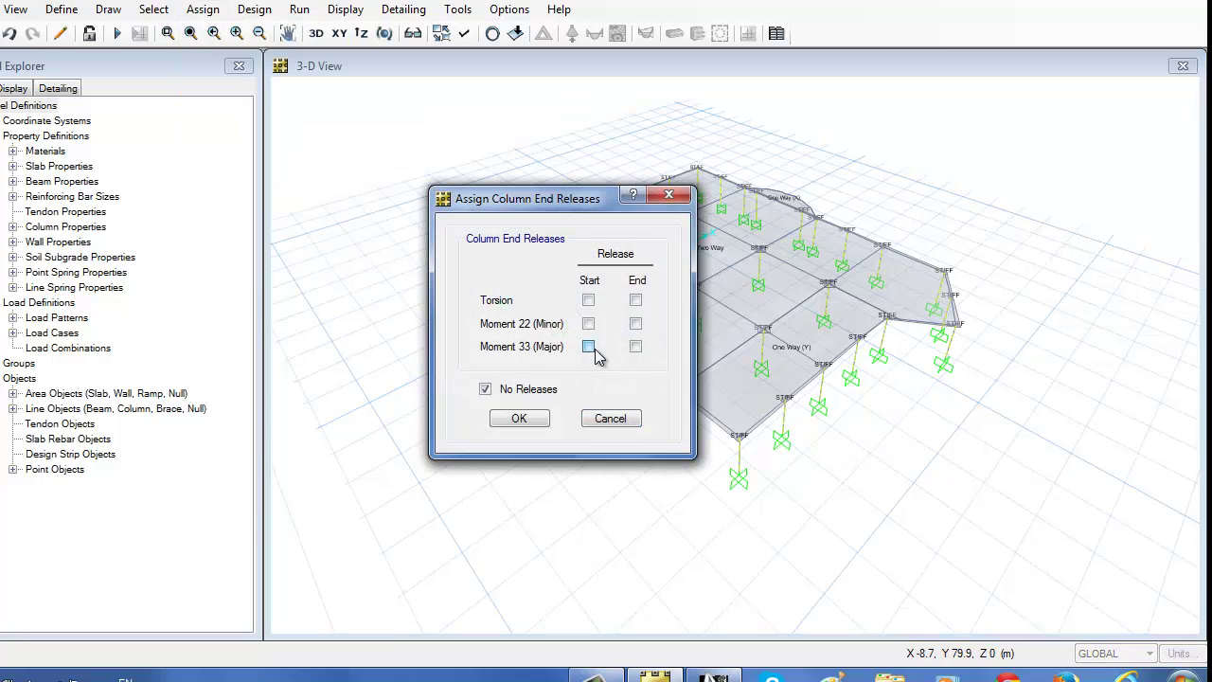
pyautogui.click(519, 419)
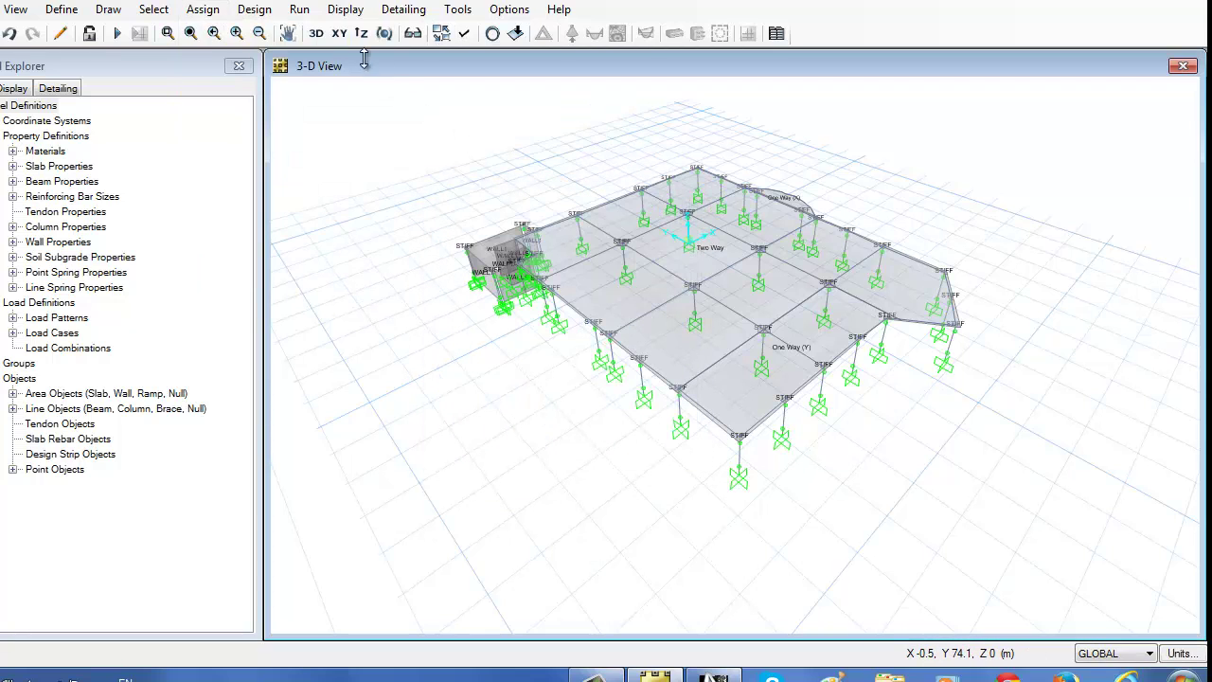
# - Return to the XY plan view and centre the slab
pyautogui.click(340, 36)
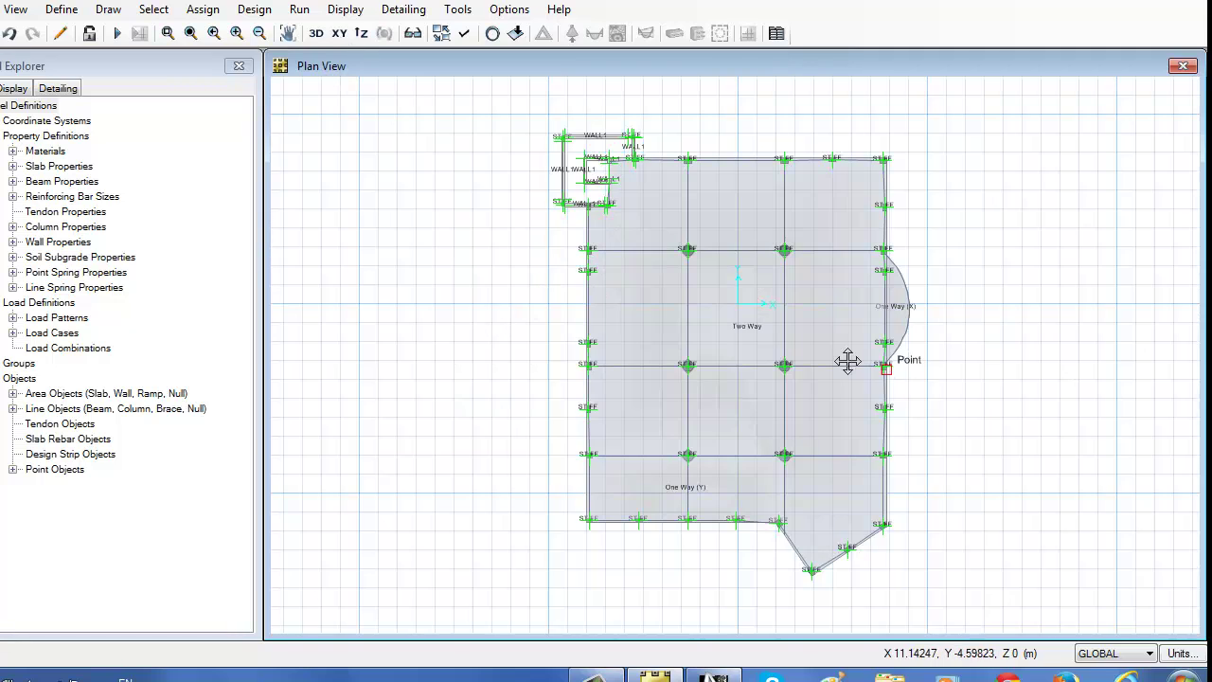
pyautogui.moveTo(848, 362); pyautogui.dragTo(752, 297, button='middle')
pyautogui.scroll(2, 752, 297)
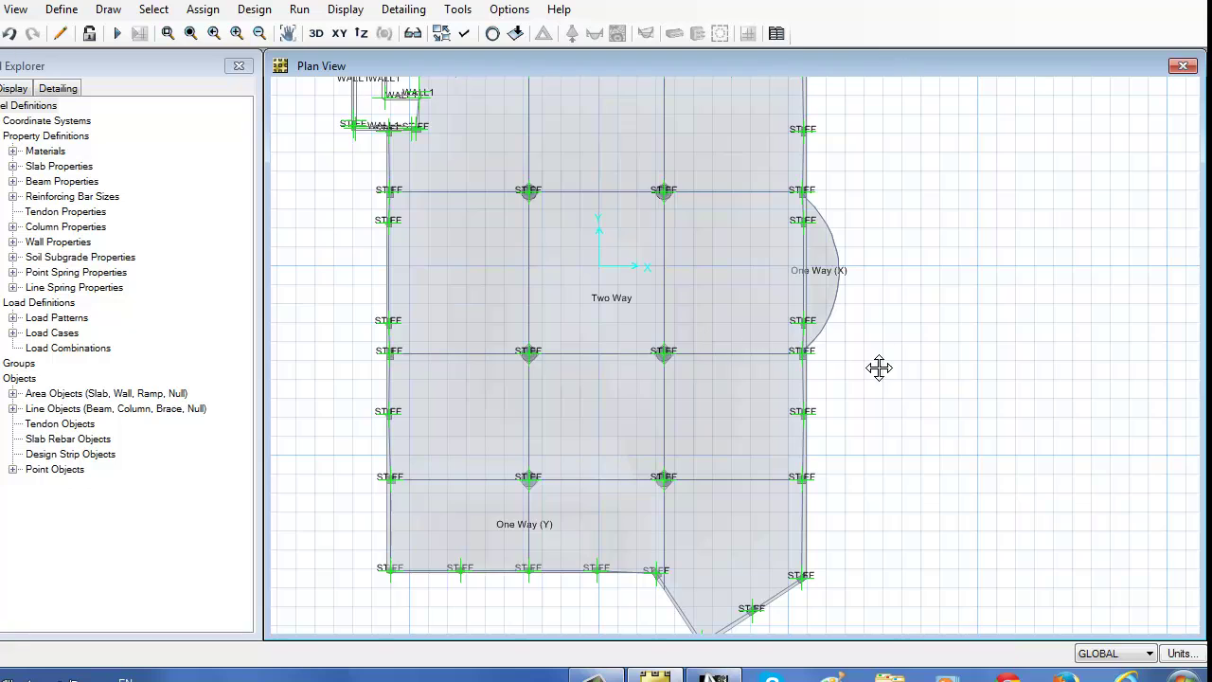
pyautogui.moveTo(879, 367); pyautogui.dragTo(883, 376, button='middle')
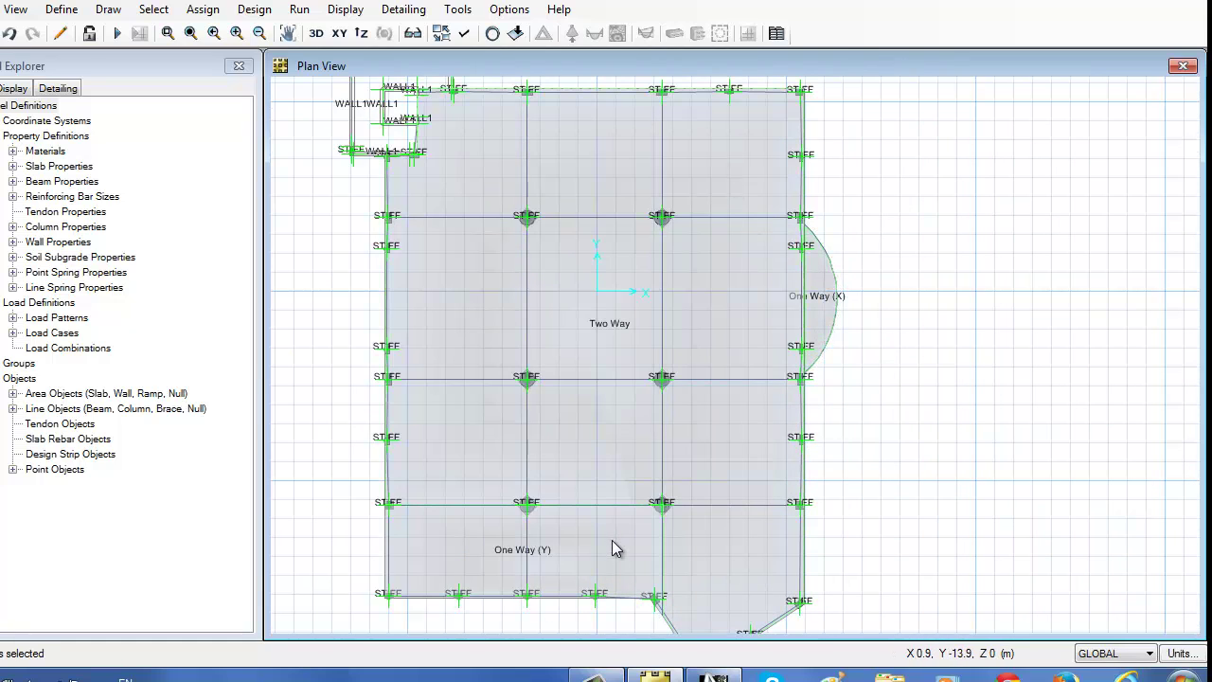
# - Assign a 5 kN/m2 DEAD uniform surface load to the slab
pyautogui.click(202, 9)
pyautogui.moveTo(237, 189)
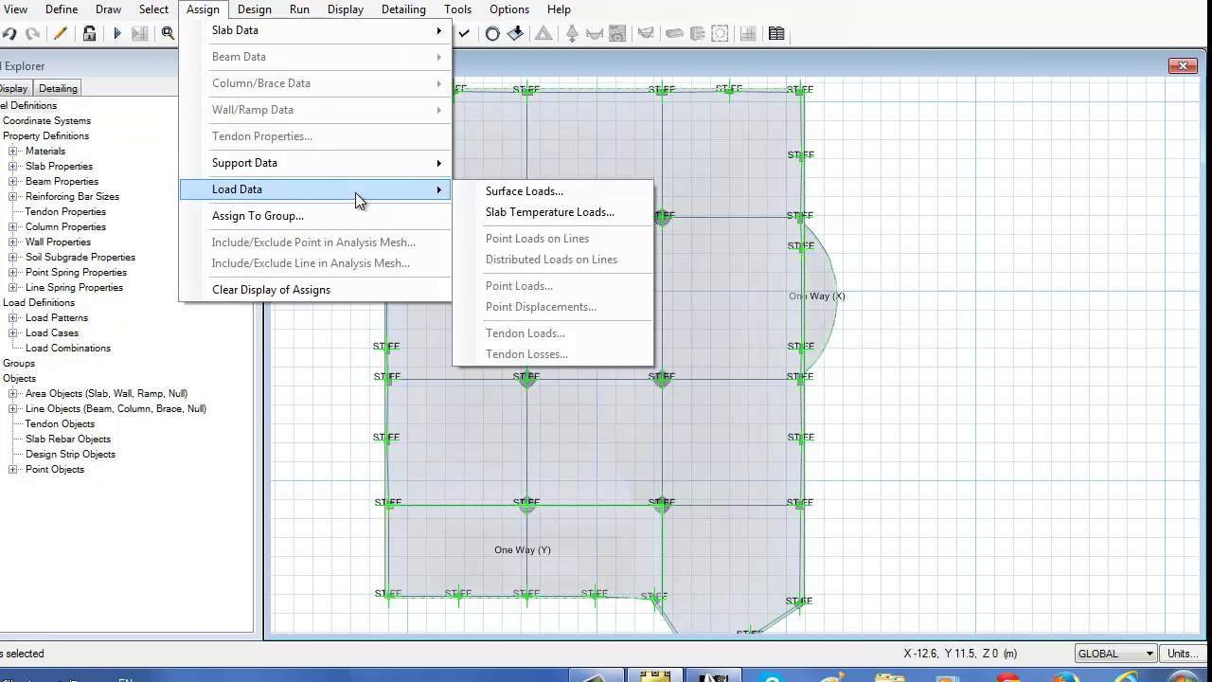
pyautogui.click(526, 191)
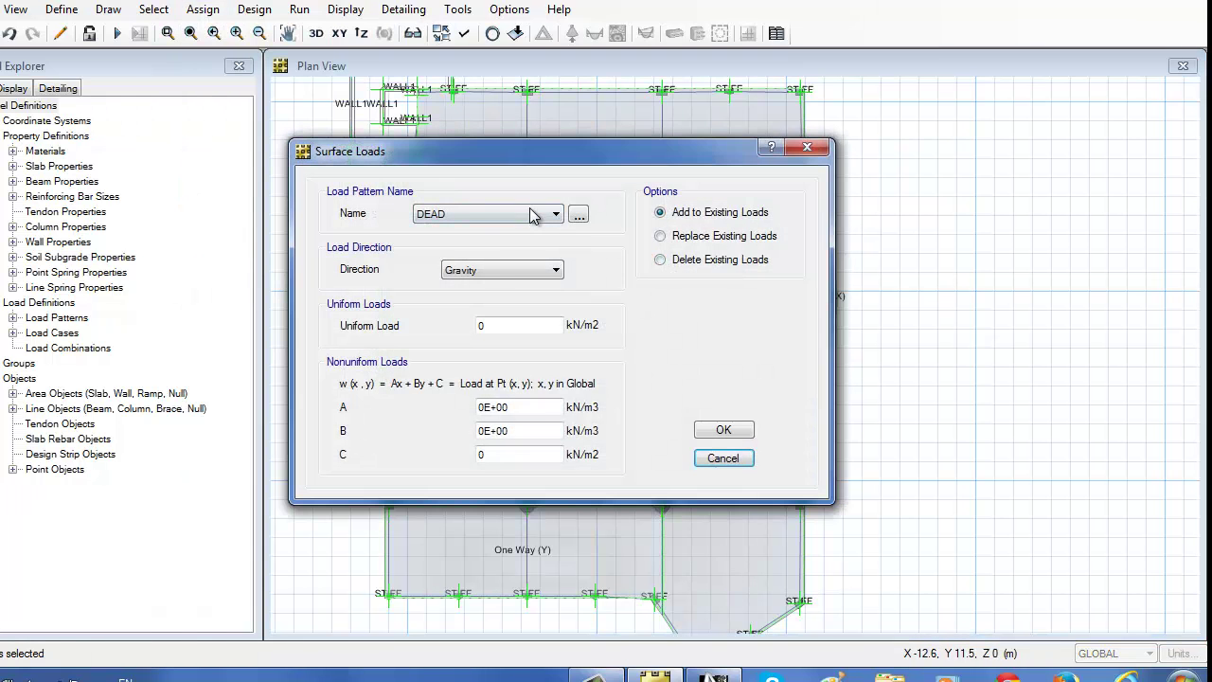
pyautogui.click(727, 430)
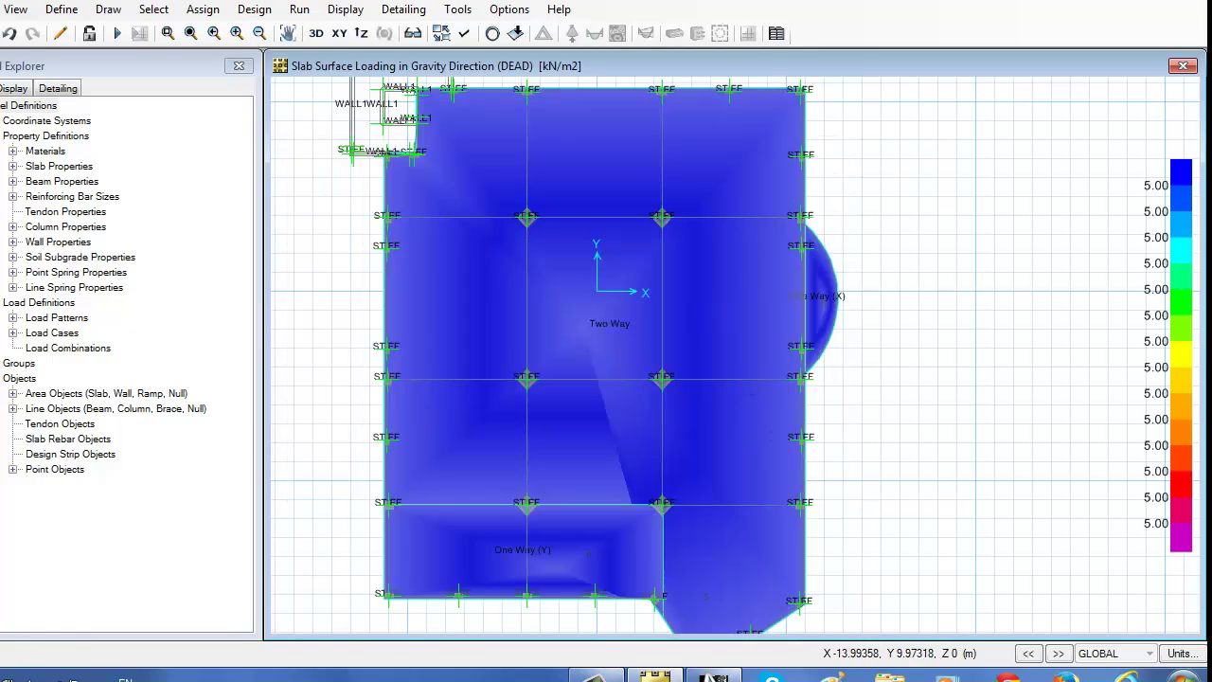
# - Assign a 3 kN/m2 LIVE uniform surface load to the slab
pyautogui.click(203, 9)
pyautogui.moveTo(236, 190)
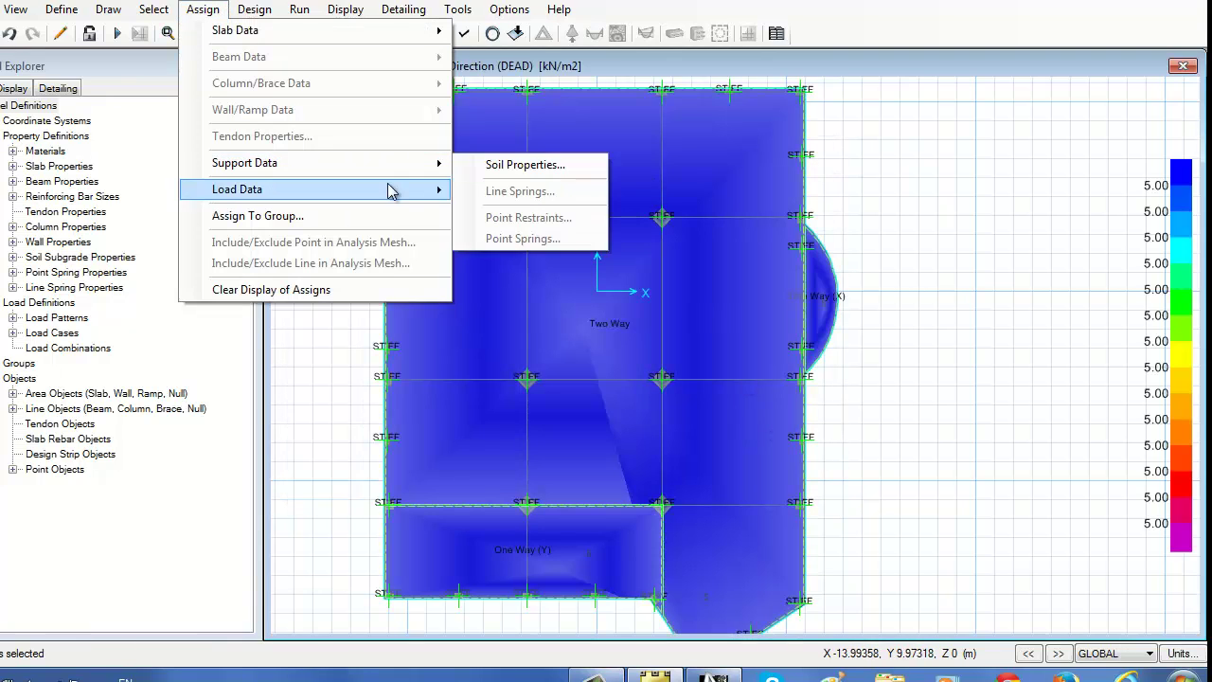
pyautogui.click(557, 194)
pyautogui.click(556, 214)
pyautogui.click(445, 240)
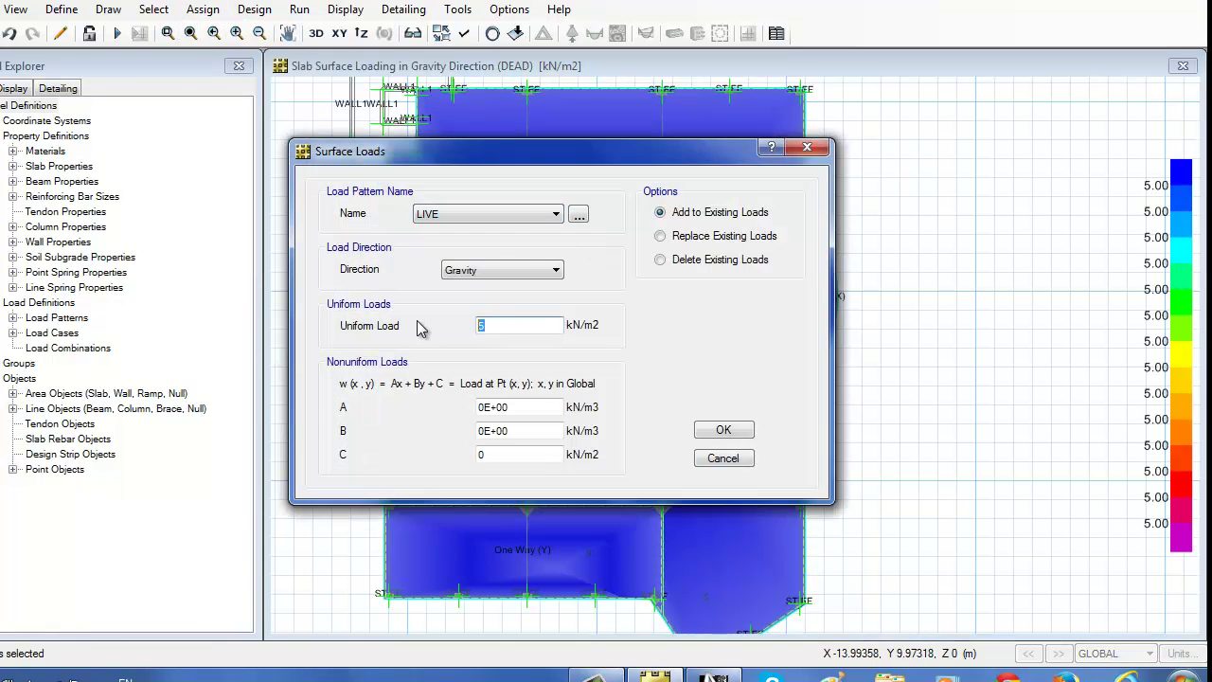
pyautogui.click(725, 430)
# - Add the default Strength (Ultimate) design load combinations and unlock the model
pyautogui.click(62, 9)
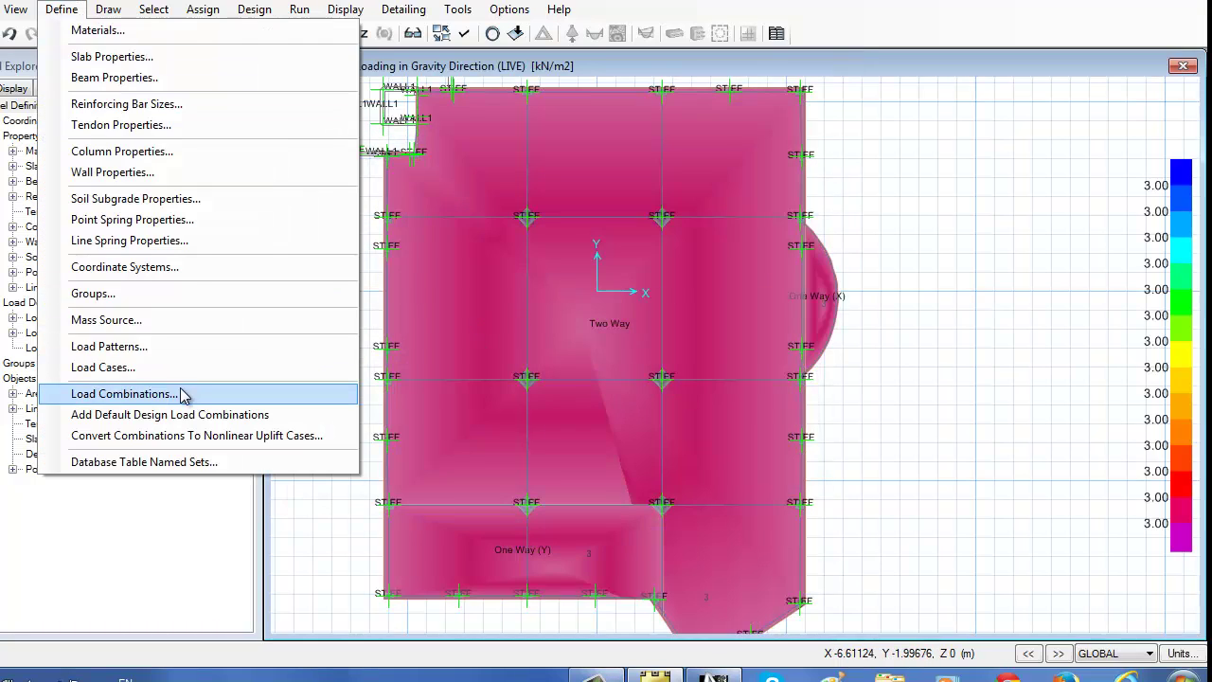
pyautogui.click(181, 392)
pyautogui.click(668, 373)
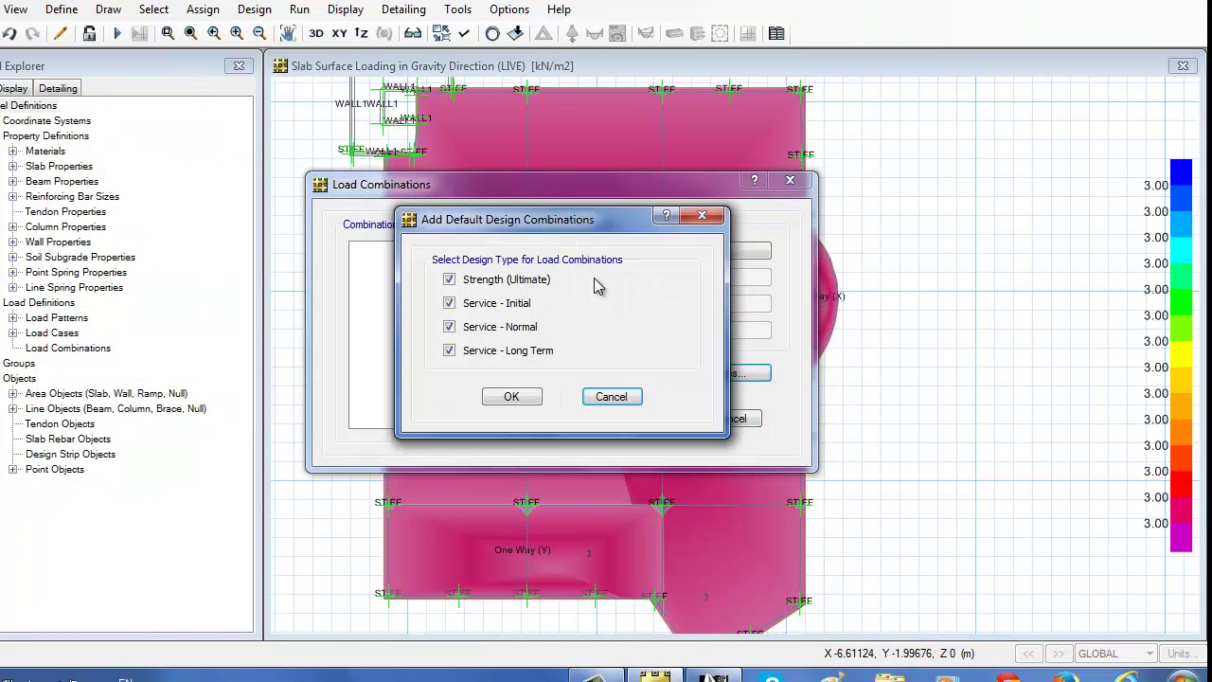
pyautogui.click(449, 279)
pyautogui.click(512, 396)
pyautogui.click(625, 418)
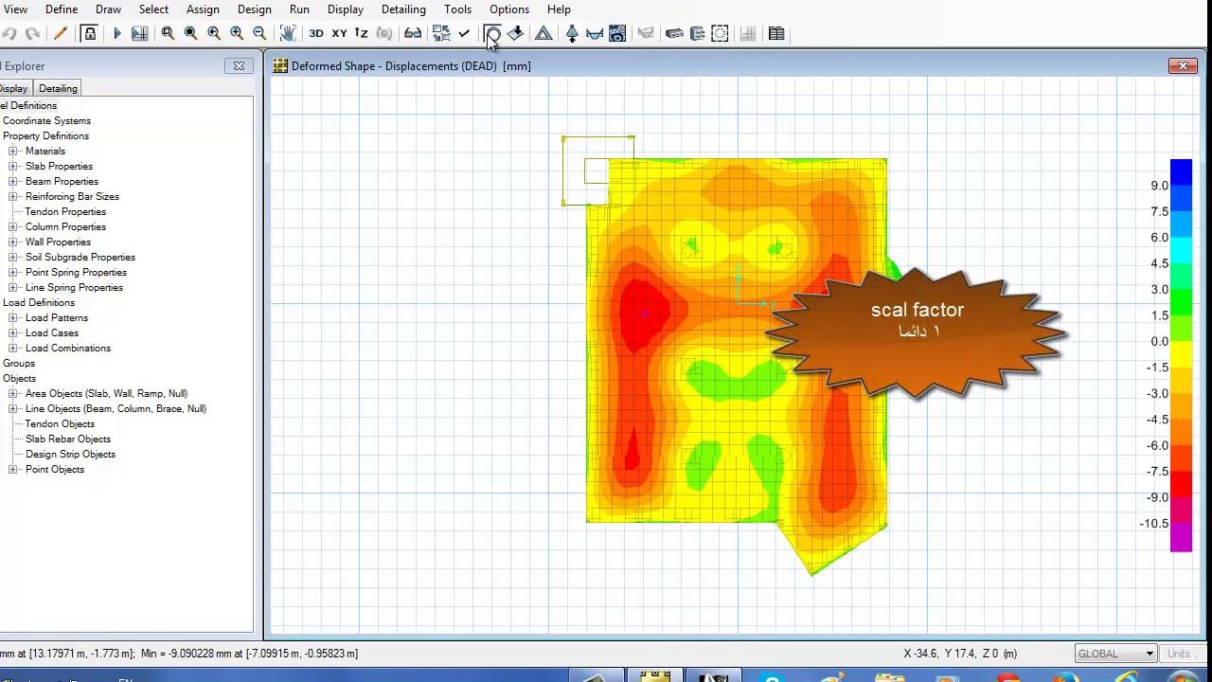
pyautogui.click(85, 33)
# - Create load combination 'Service (working)' with DEAD 1 and LIVE 1
pyautogui.click(60, 8)
pyautogui.click(195, 392)
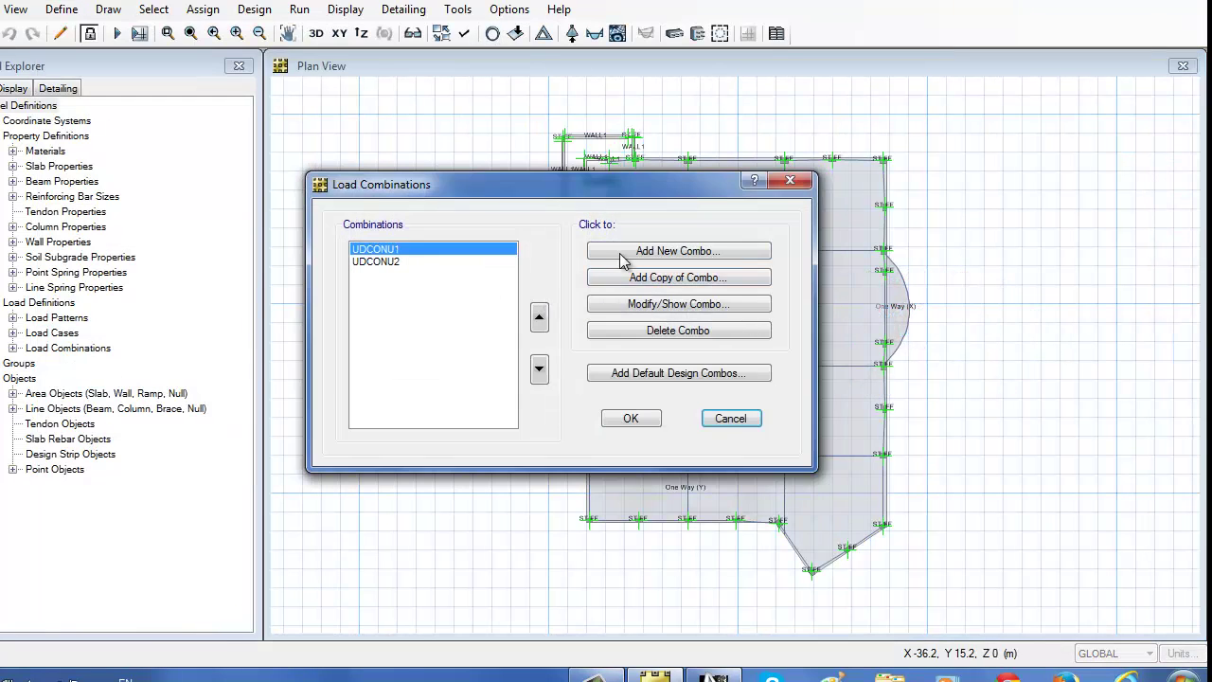
pyautogui.click(639, 249)
pyautogui.write('Se')
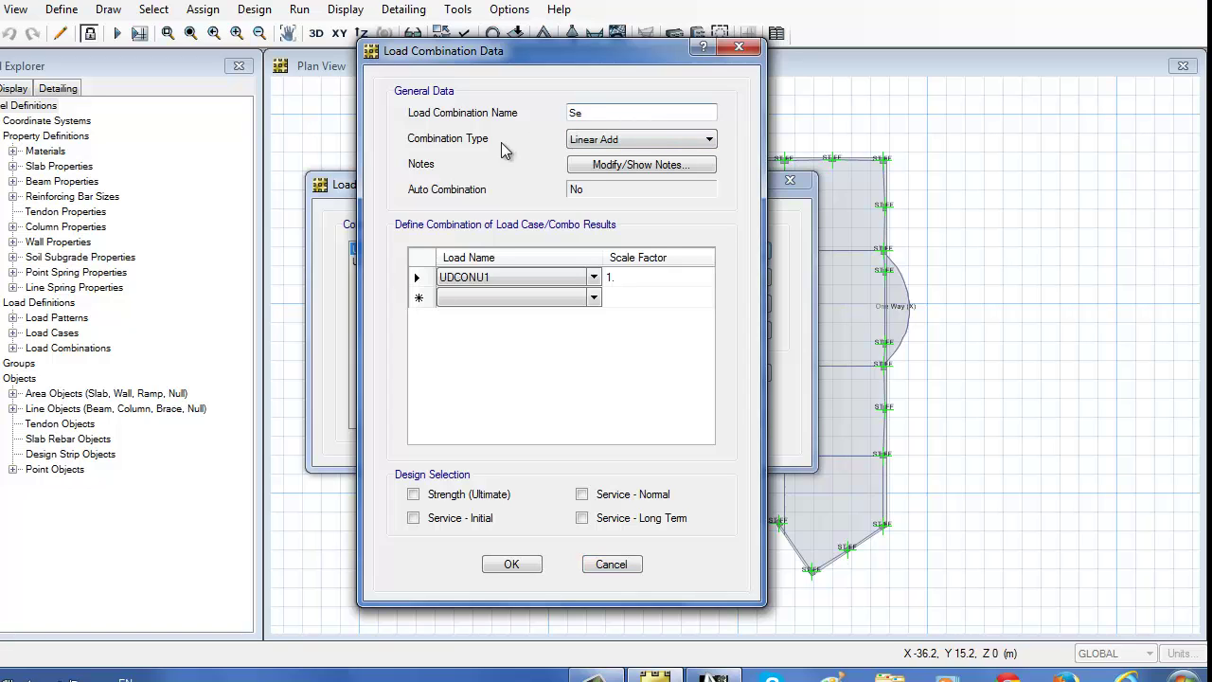
pyautogui.write('rvice (wo')
pyautogui.write('rking)')
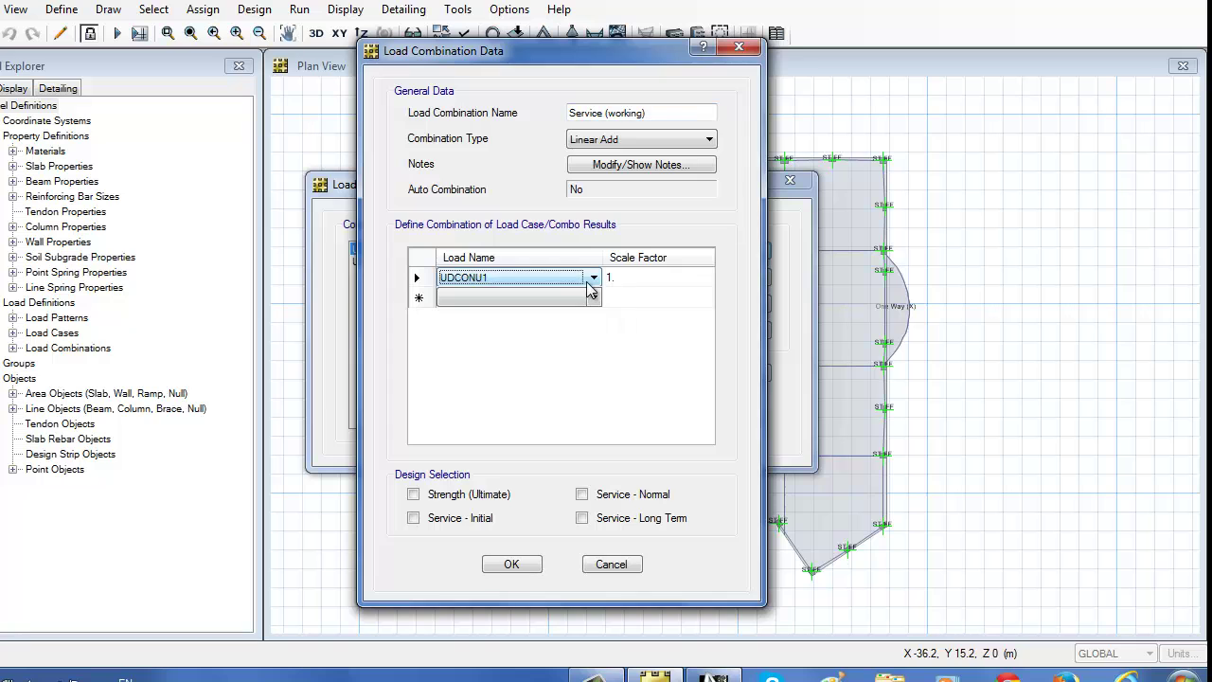
pyautogui.click(593, 276)
pyautogui.click(553, 313)
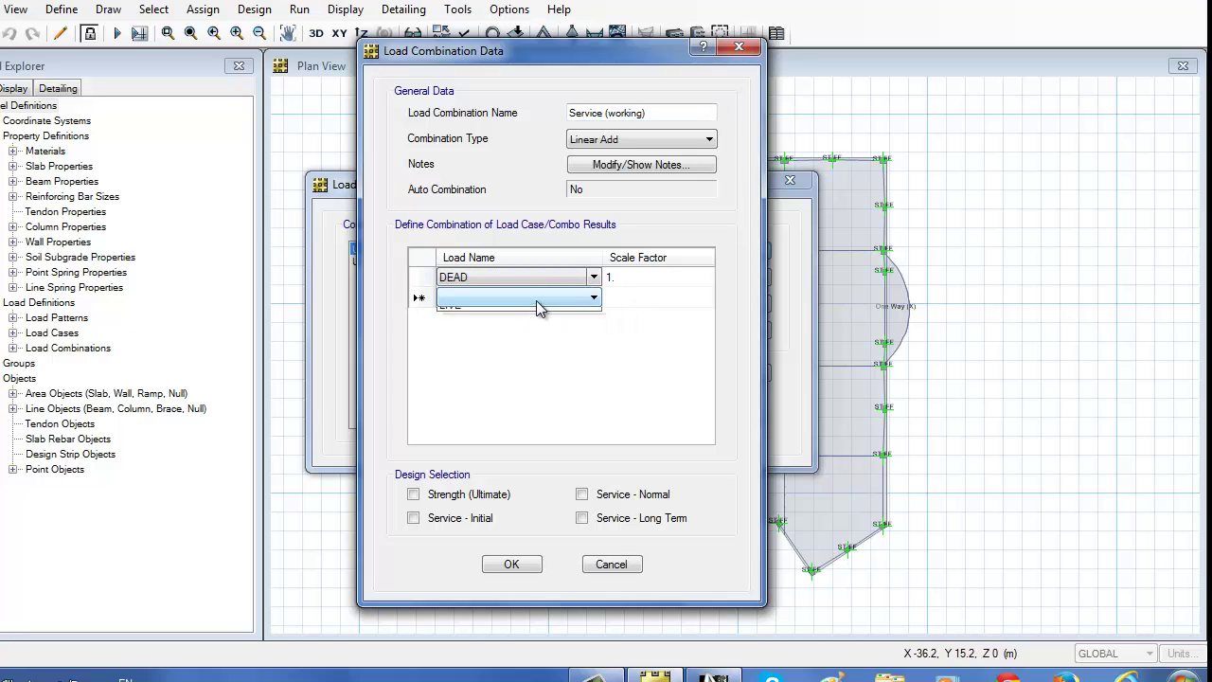
pyautogui.click(554, 349)
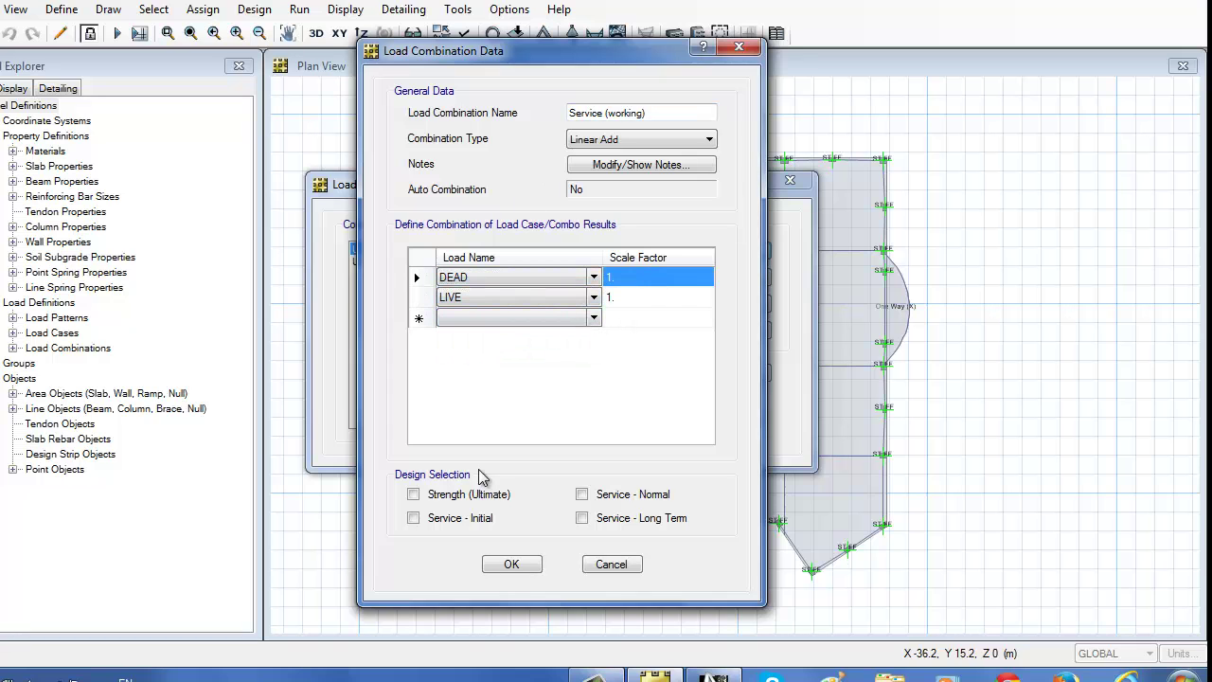
pyautogui.click(511, 564)
# - Accept the result-deletion and unlock prompts, then recheck the load combinations list
pyautogui.click(629, 417)
pyautogui.click(625, 399)
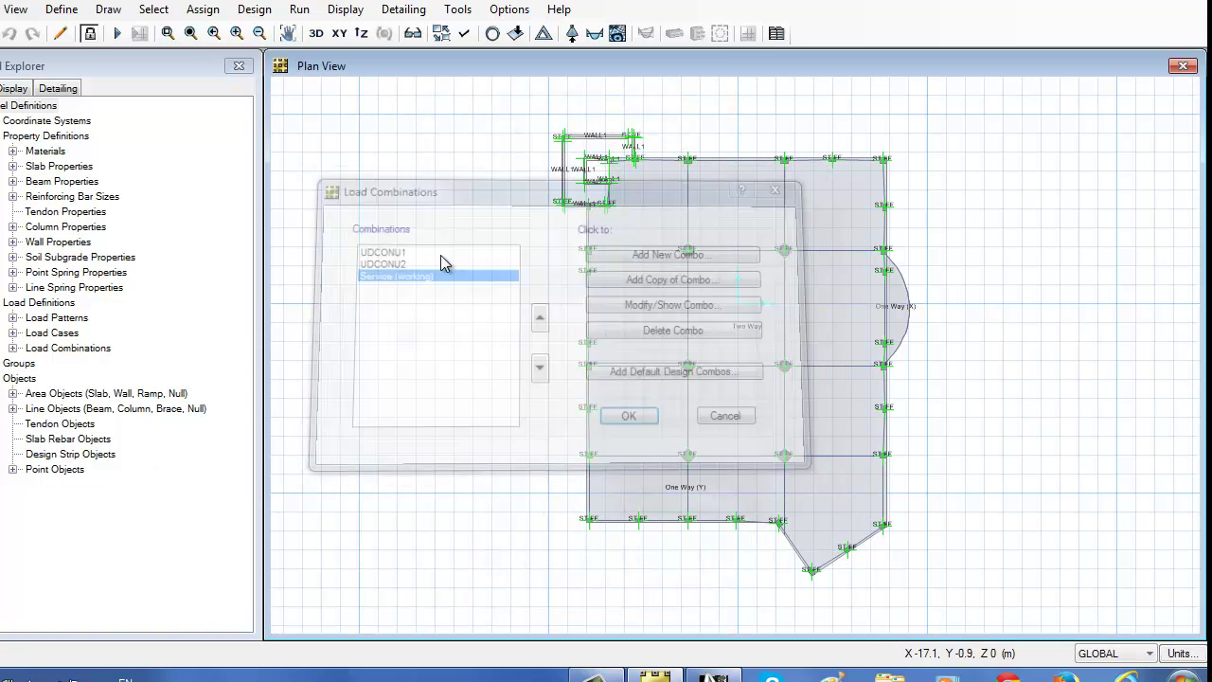
pyautogui.click(90, 33)
pyautogui.click(569, 400)
pyautogui.click(61, 9)
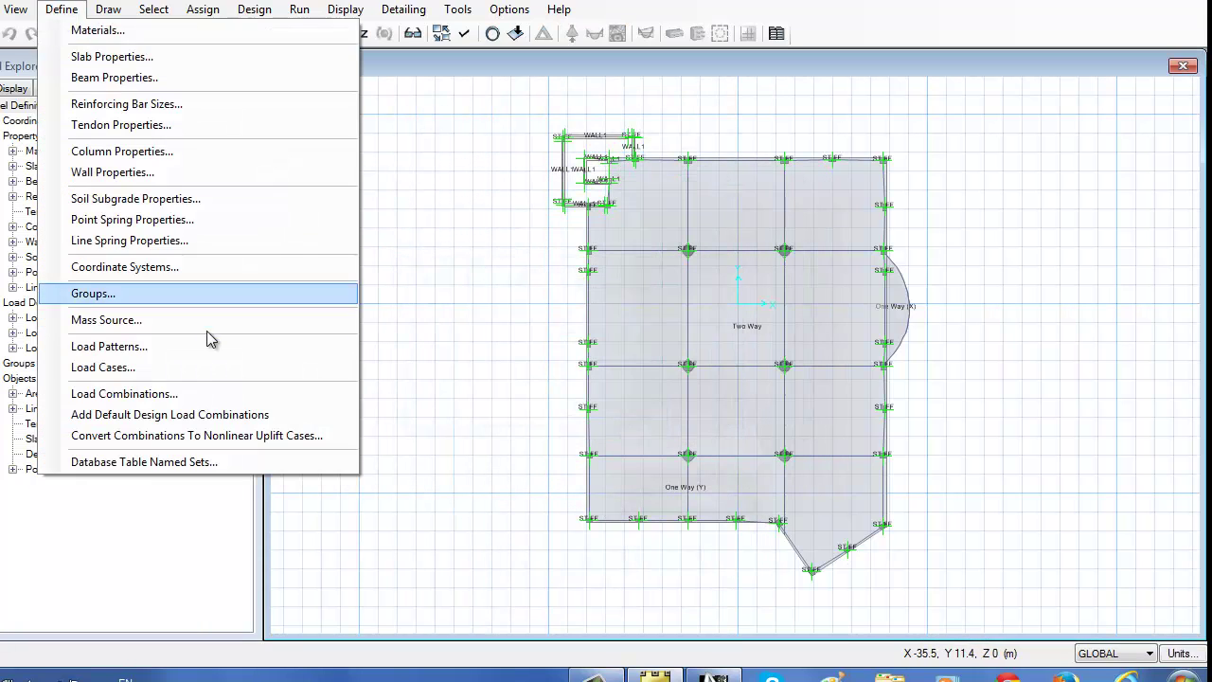
pyautogui.click(199, 390)
pyautogui.click(632, 421)
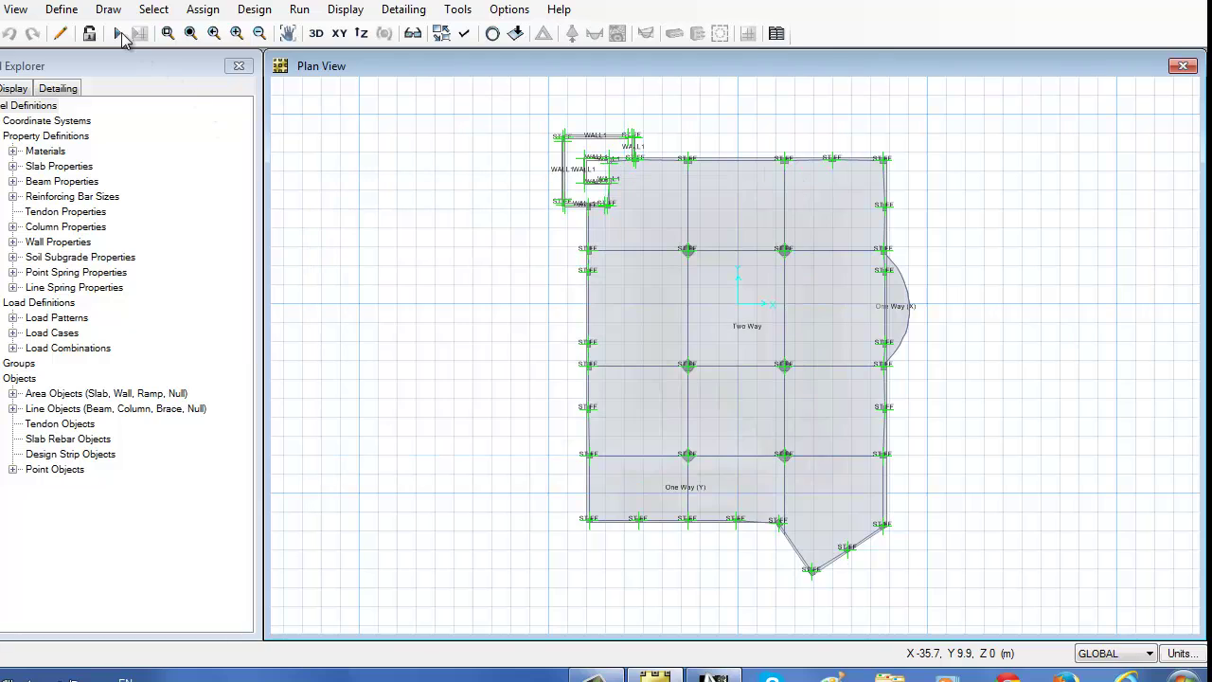
# - Run the analysis and view Service (working) deformed-shape contours in 3D
pyautogui.click(118, 34)
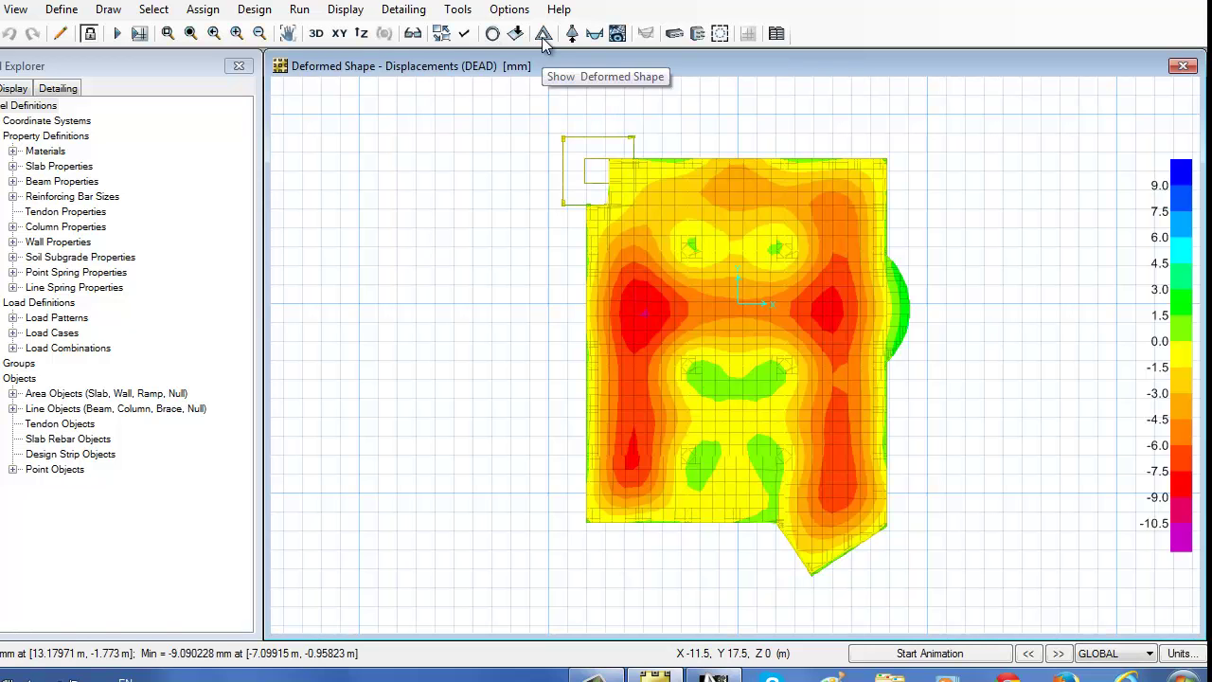
pyautogui.click(492, 34)
pyautogui.click(473, 218)
pyautogui.click(530, 221)
pyautogui.click(549, 248)
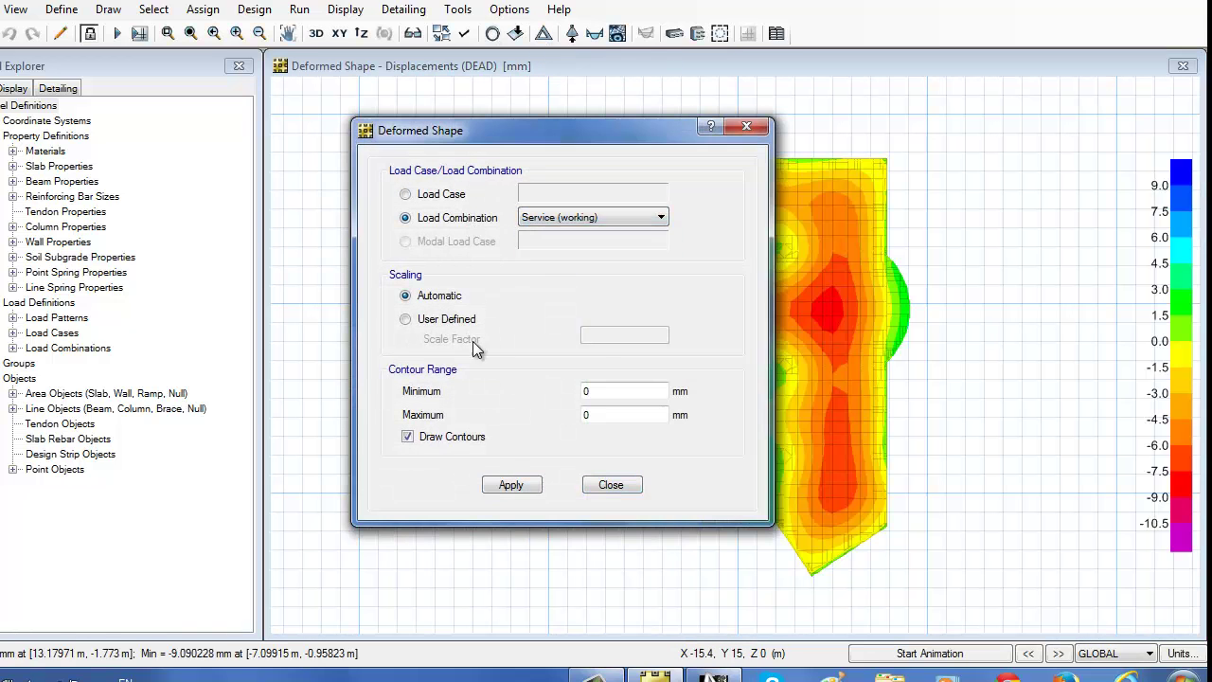
pyautogui.moveTo(619, 135); pyautogui.dragTo(343, 111)
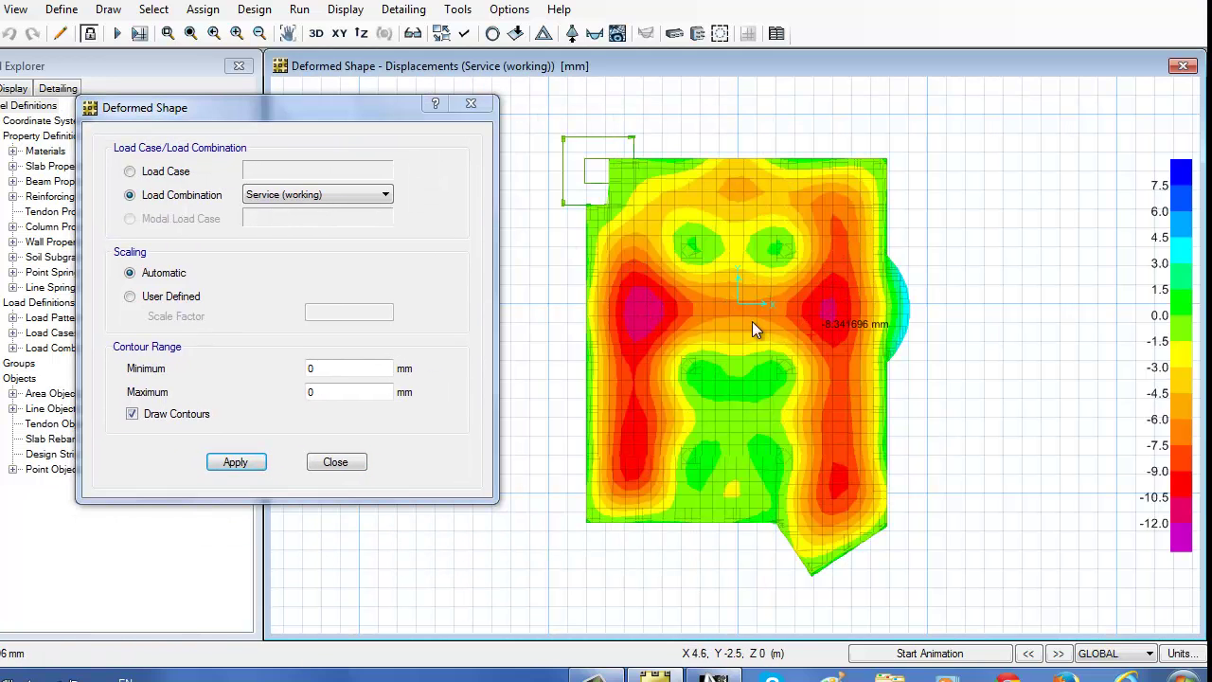
pyautogui.click(317, 33)
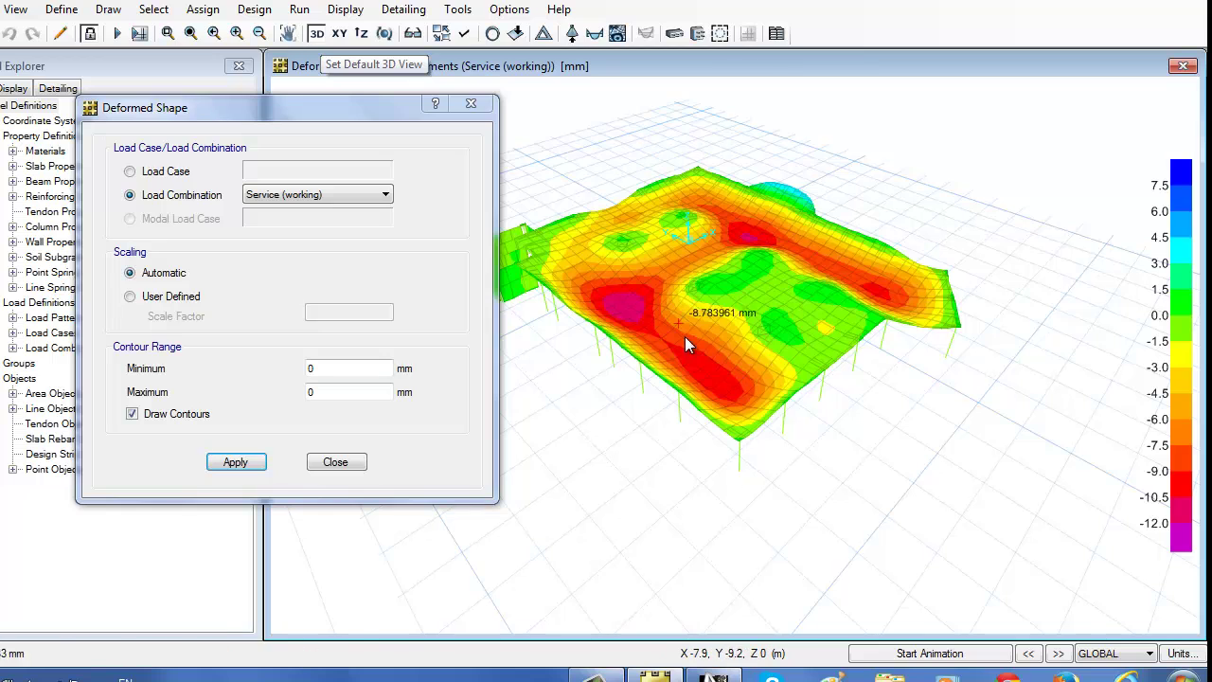
# - Plot the slab M22 moment contours for UDCONU2 in plan view
pyautogui.click(471, 103)
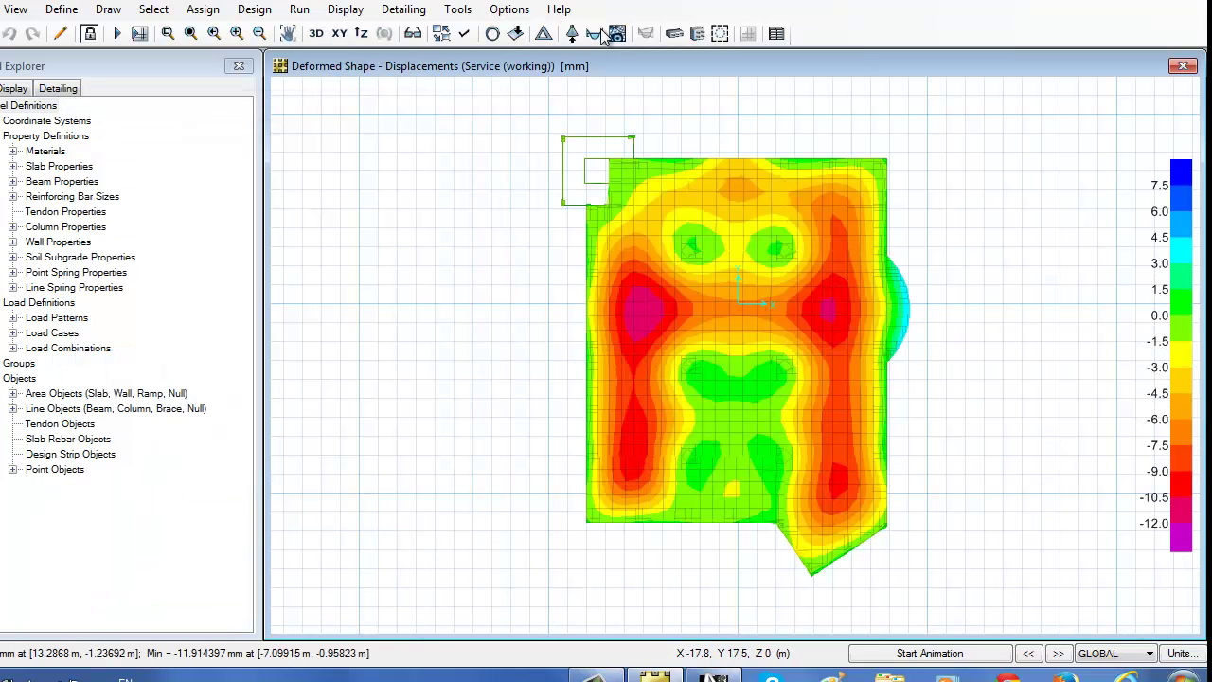
pyautogui.click(616, 33)
pyautogui.moveTo(469, 82); pyautogui.dragTo(307, 45)
pyautogui.click(47, 135)
pyautogui.click(180, 136)
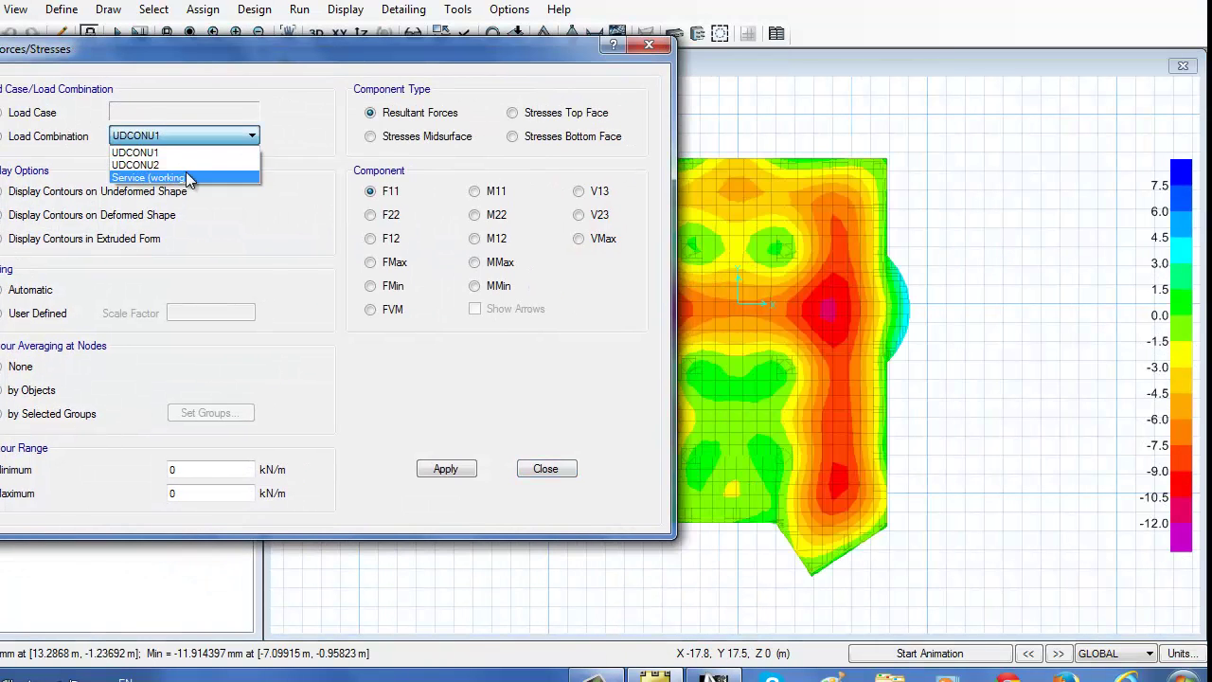
pyautogui.click(185, 171)
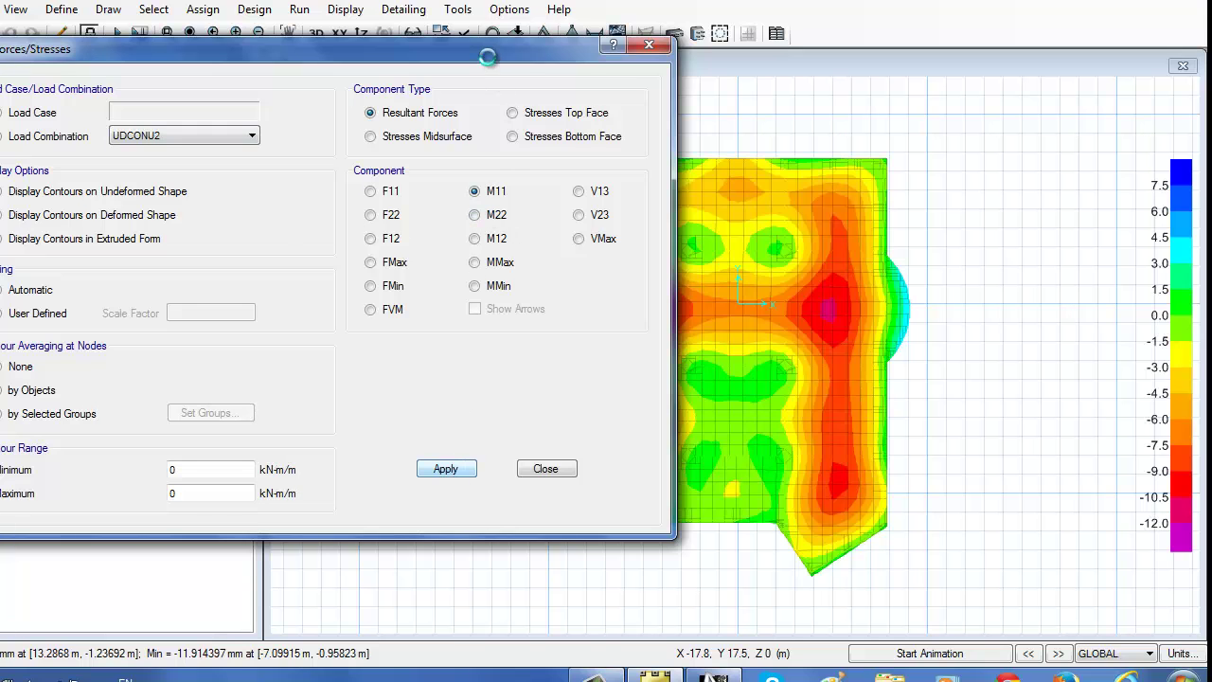
pyautogui.moveTo(487, 57); pyautogui.dragTo(376, 68)
pyautogui.click(383, 227)
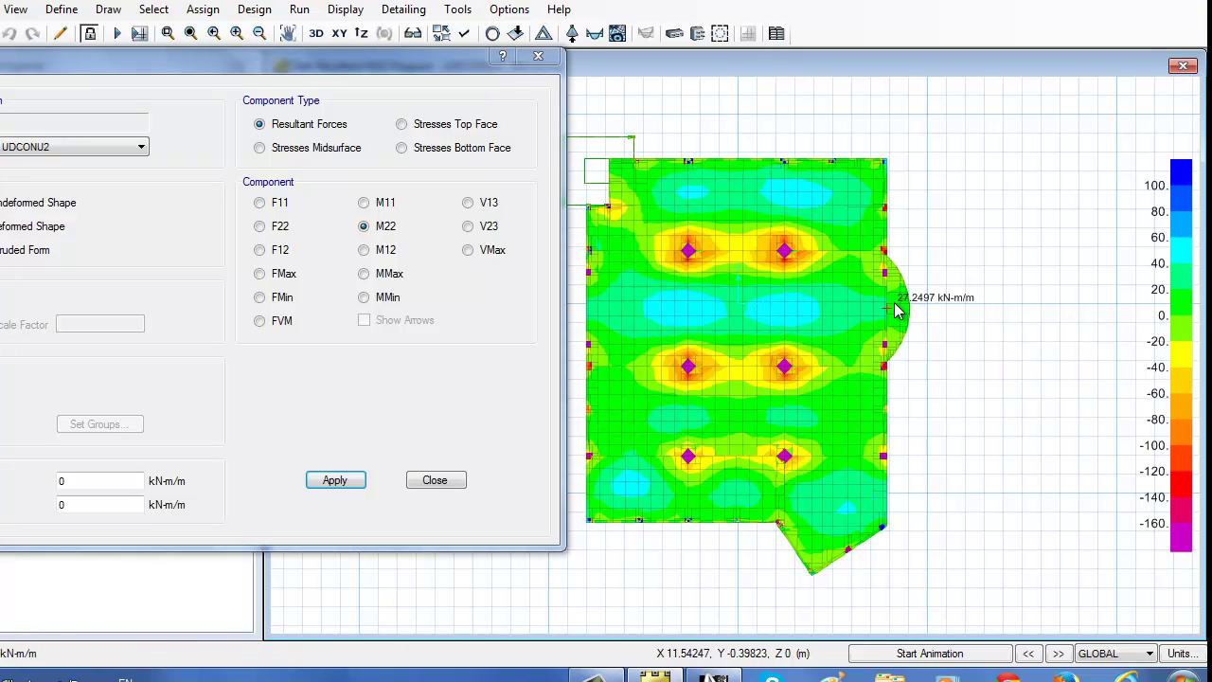
pyautogui.click(435, 481)
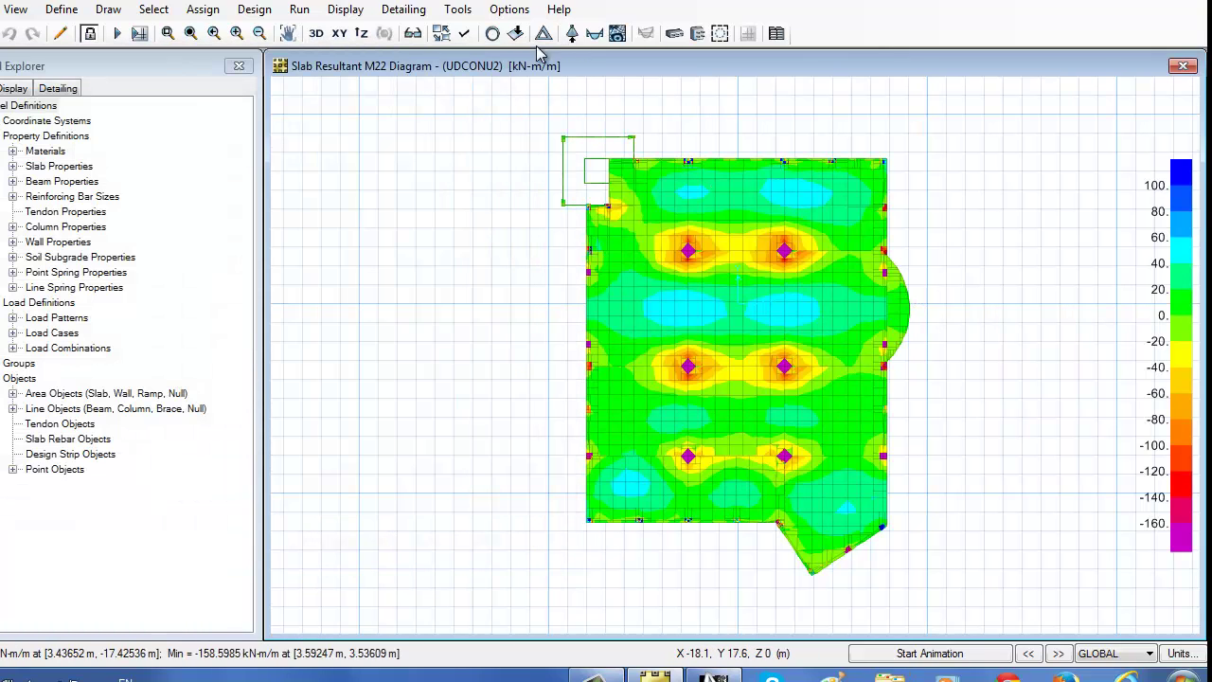
# - Show UDCONU2 point reaction Fz arrows and orbit the 3D model to read them
pyautogui.click(318, 33)
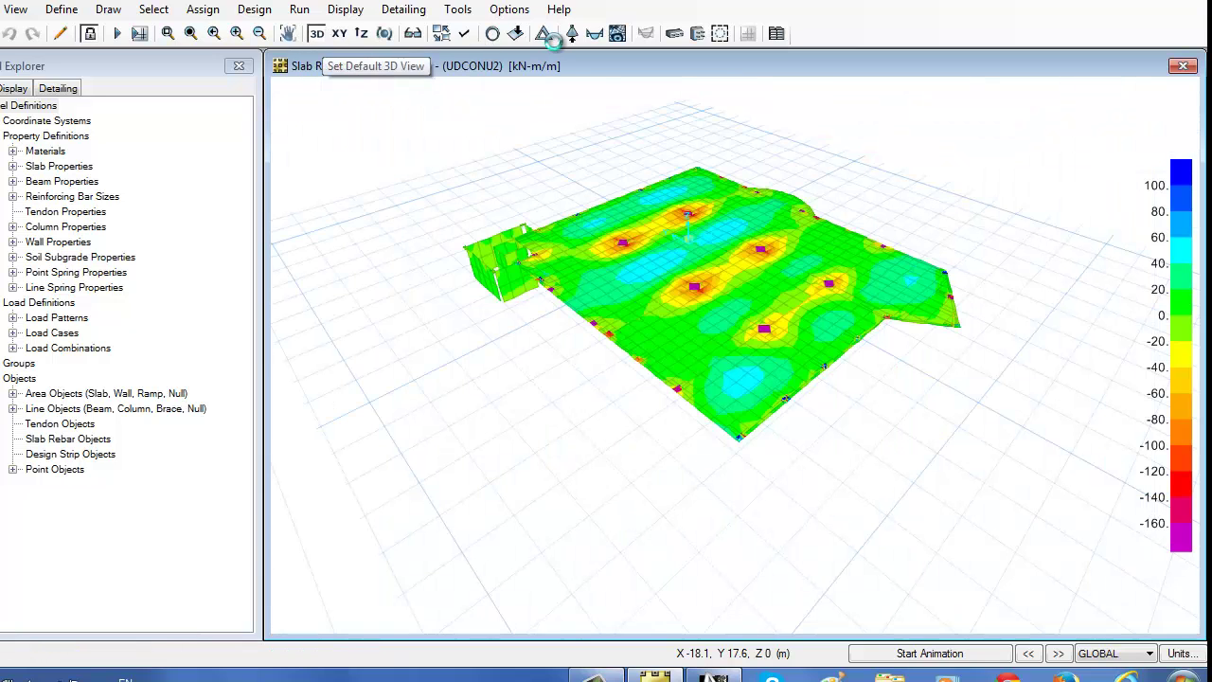
pyautogui.click(544, 34)
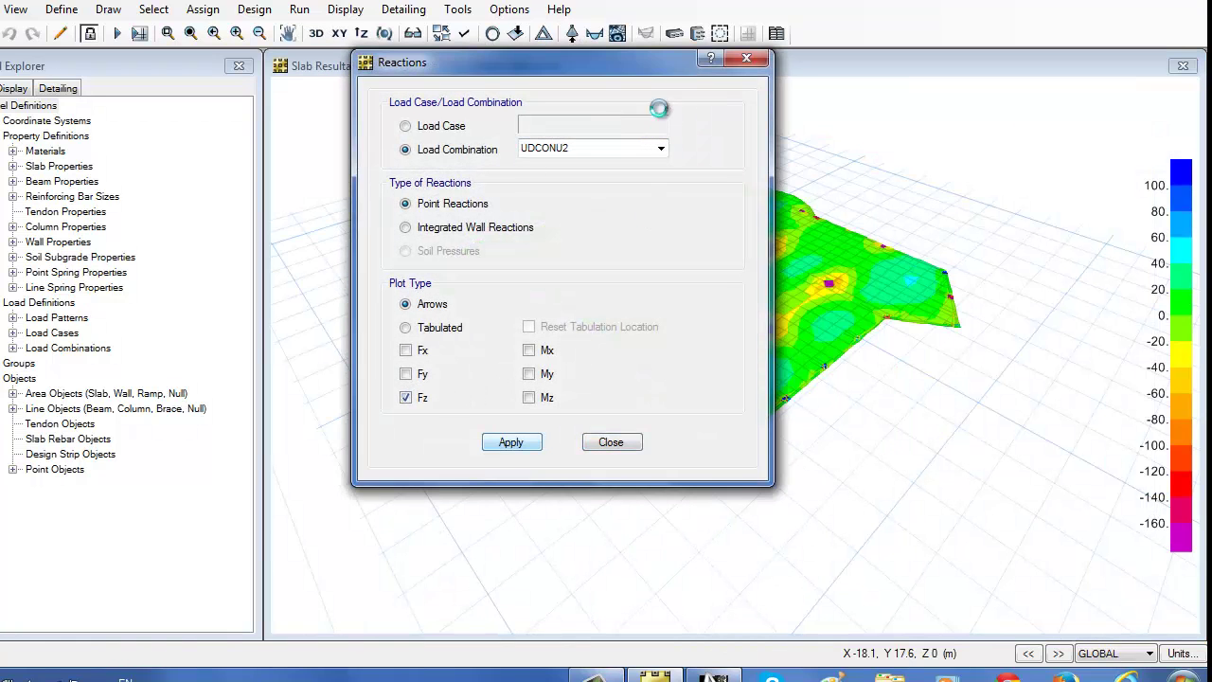
pyautogui.moveTo(615, 66); pyautogui.dragTo(198, 88)
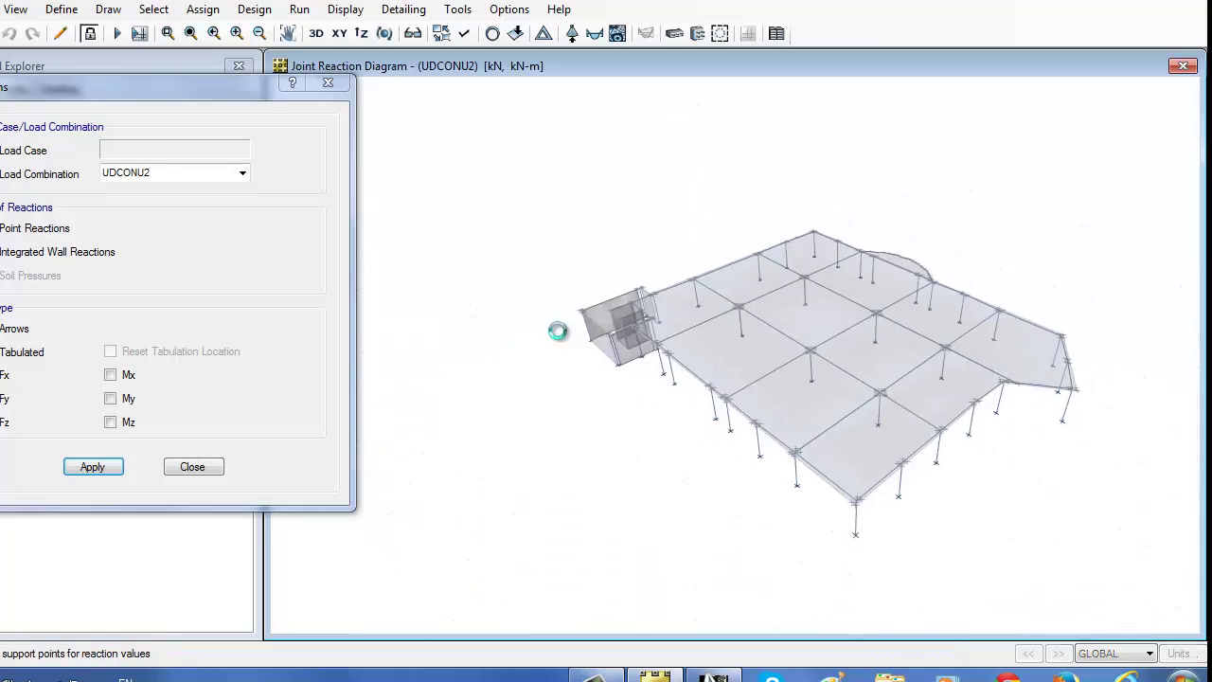
pyautogui.scroll(3, 568, 336)
pyautogui.scroll(3, 701, 295)
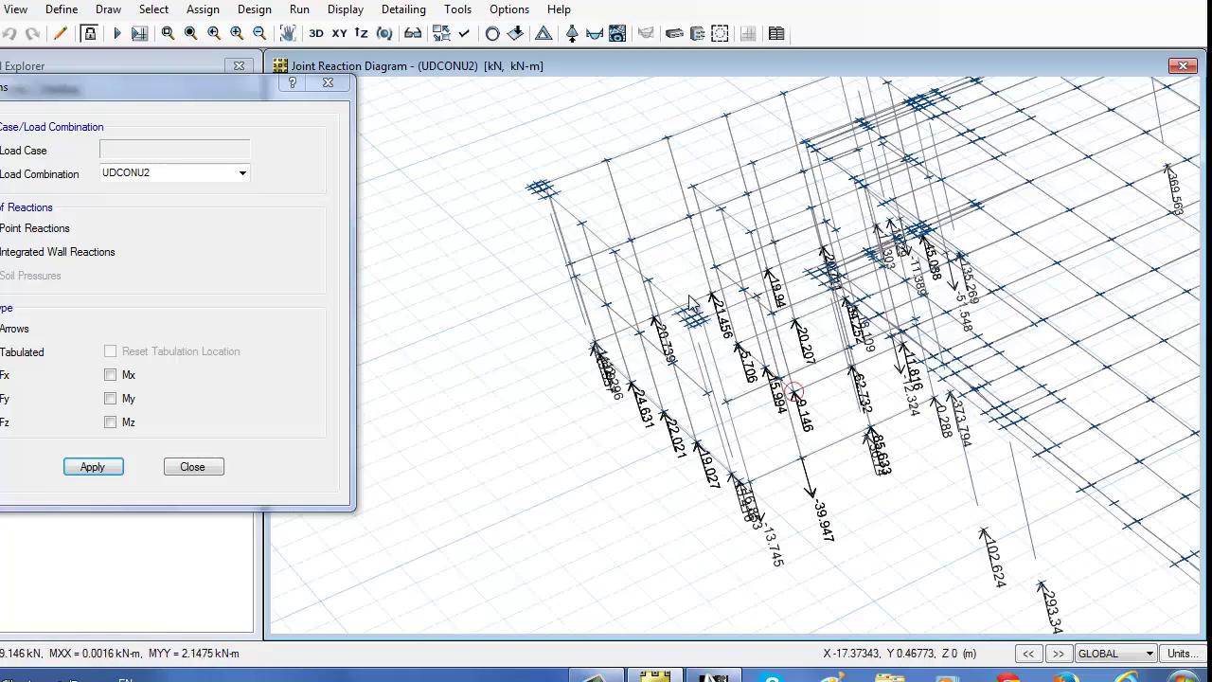
pyautogui.moveTo(692, 302)
pyautogui.keyDown('shift'); pyautogui.mouseDown(button='middle')
pyautogui.moveTo(758, 478)
pyautogui.moveTo(755, 434)
pyautogui.moveTo(857, 419)
pyautogui.mouseUp(button='middle'); pyautogui.keyUp('shift')
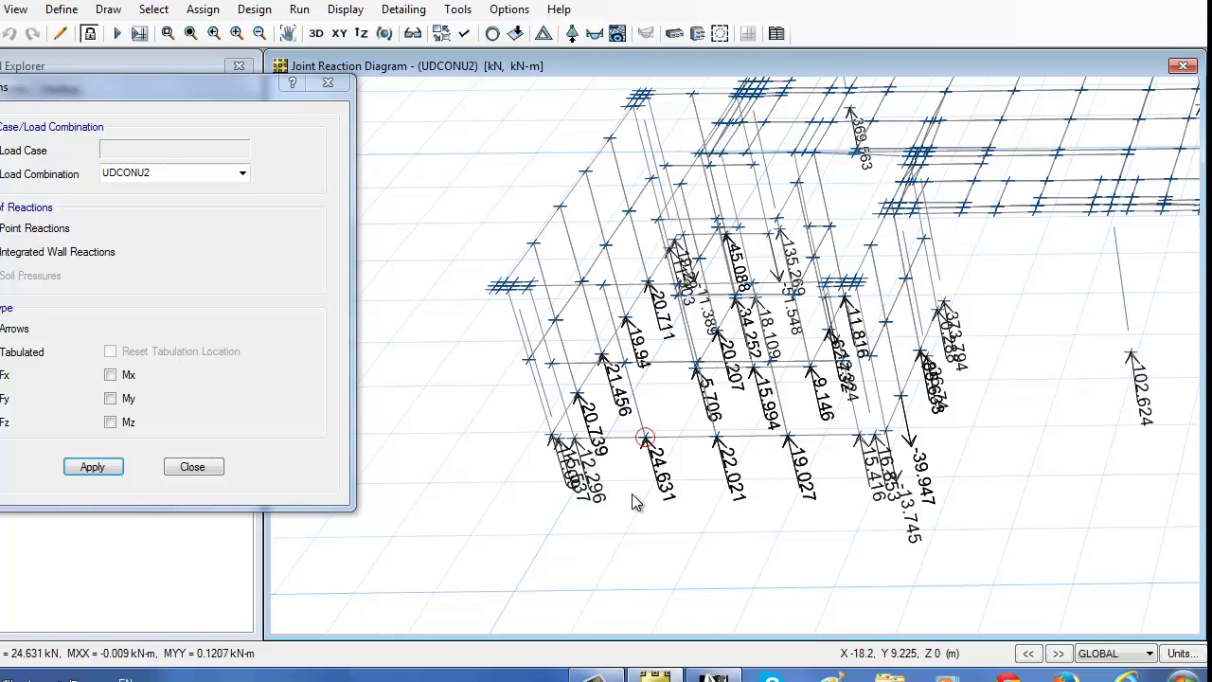
pyautogui.moveTo(636, 502)
pyautogui.keyDown('shift'); pyautogui.mouseDown(button='middle')
pyautogui.moveTo(686, 419)
pyautogui.moveTo(36, 378)
pyautogui.mouseUp(button='middle'); pyautogui.keyUp('shift')
# - Display the integrated wall reactions for UDCONU2 instead
pyautogui.click(55, 251)
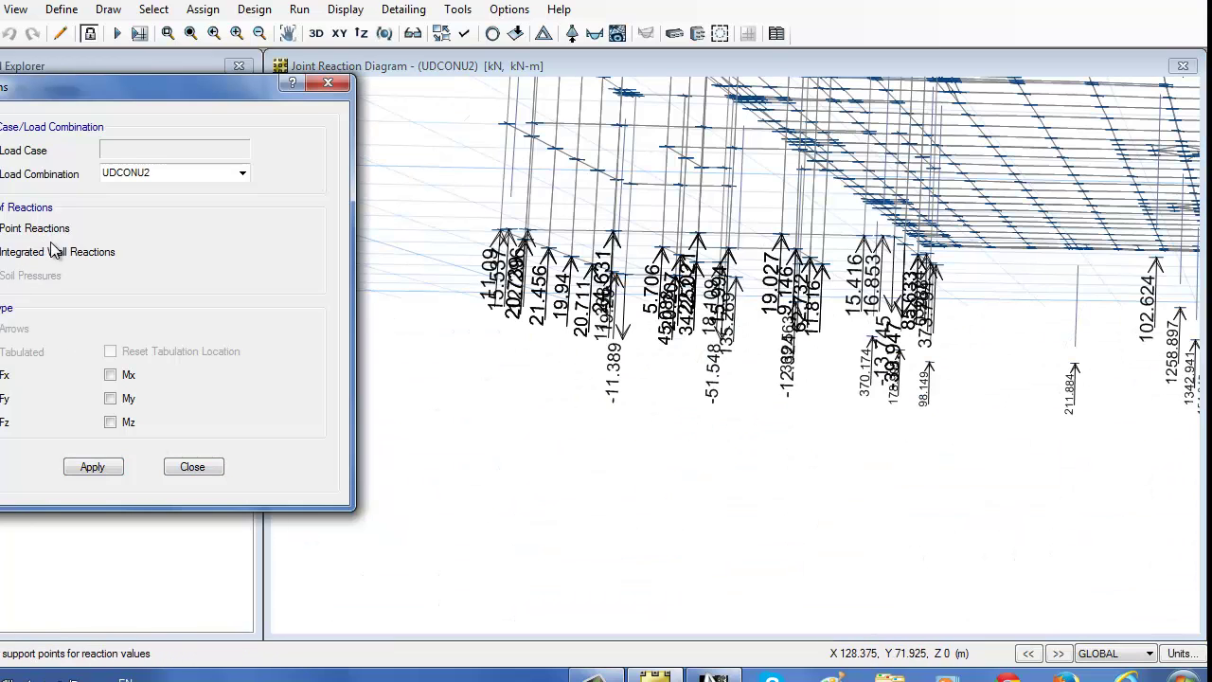
pyautogui.click(93, 467)
pyautogui.moveTo(698, 487)
pyautogui.keyDown('shift'); pyautogui.mouseDown(button='middle')
pyautogui.moveTo(837, 487)
pyautogui.moveTo(846, 540)
pyautogui.moveTo(804, 520)
pyautogui.moveTo(786, 464)
pyautogui.mouseUp(button='middle'); pyautogui.keyUp('shift')
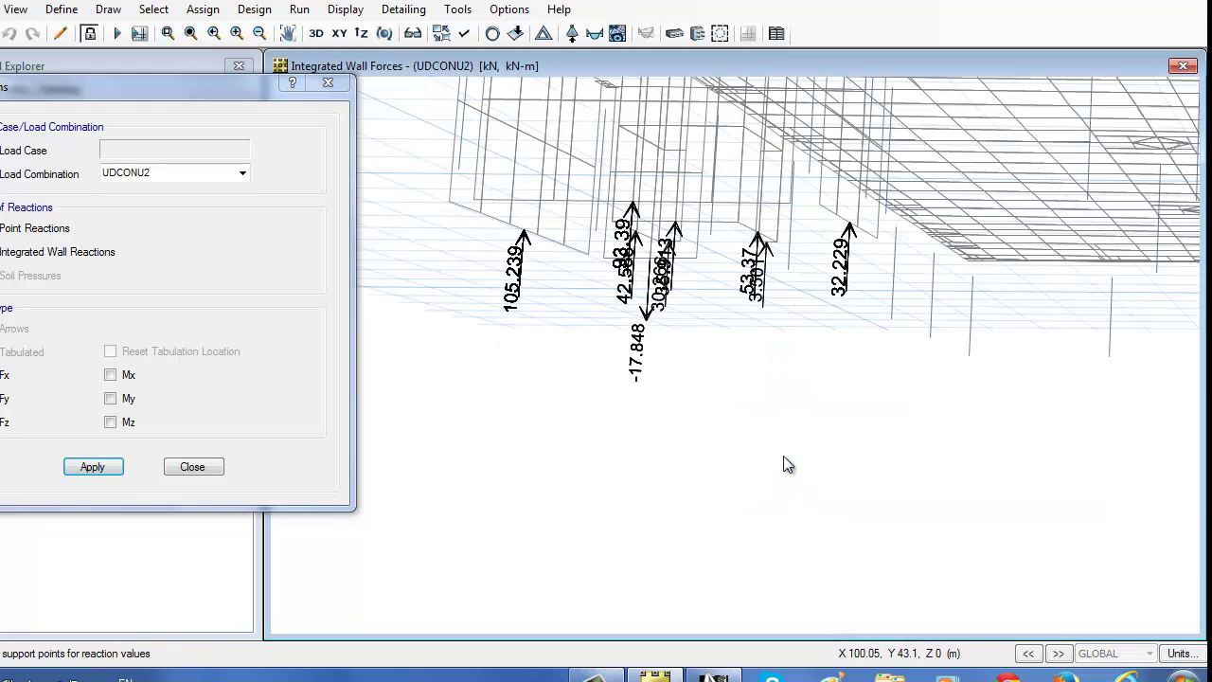
pyautogui.click(190, 468)
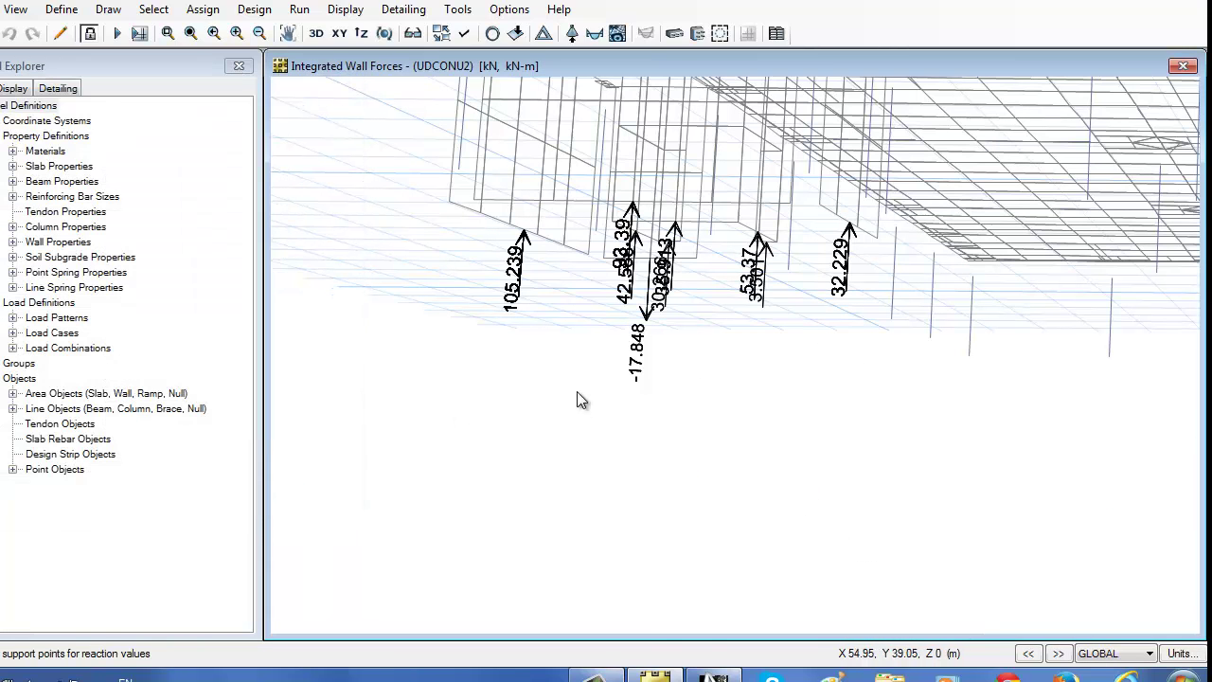